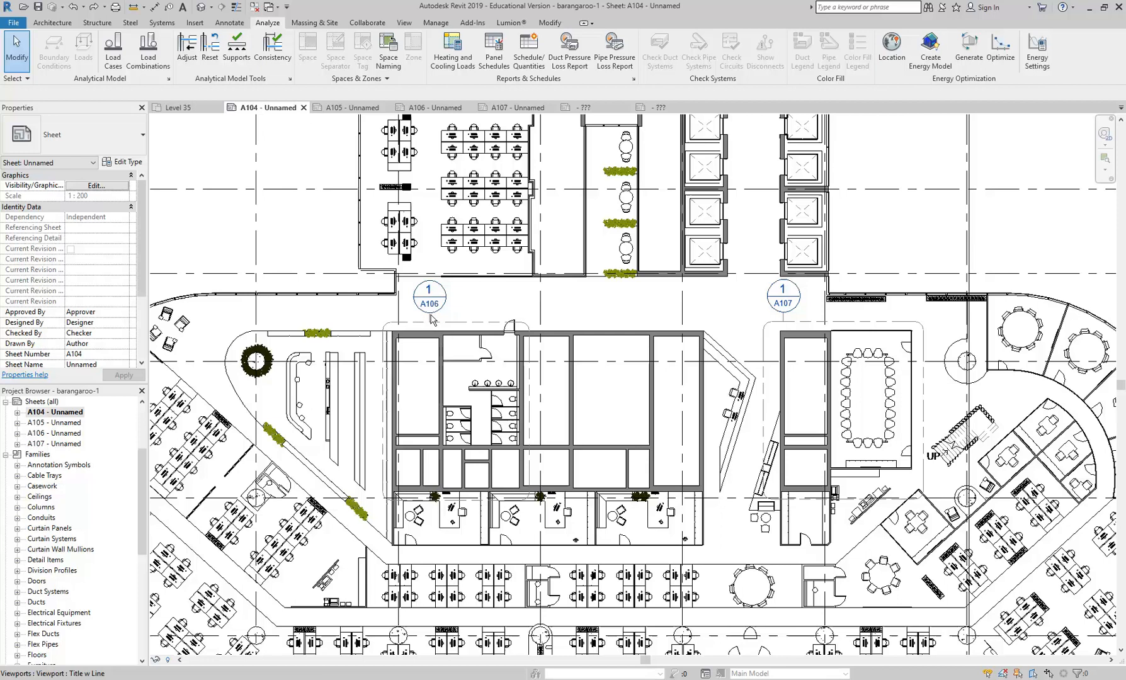
# - Open the Level 35 floor plan view
pyautogui.moveTo(143, 487); pyautogui.dragTo(142, 401)
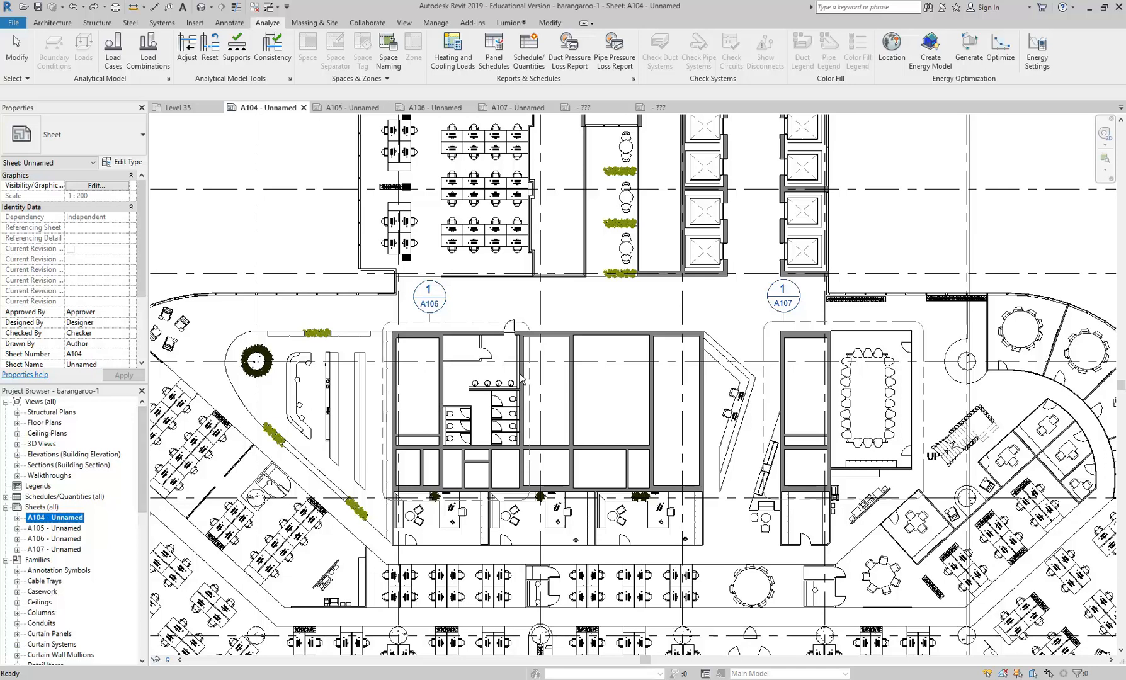
pyautogui.doubleClick(44, 423)
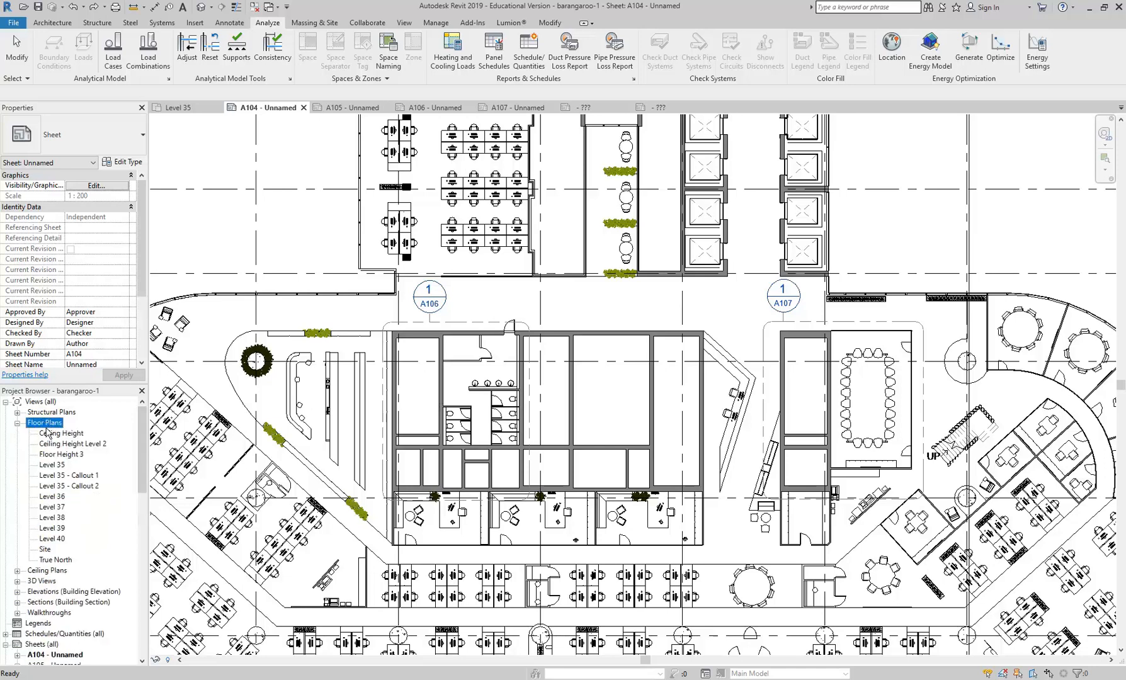
pyautogui.doubleClick(61, 464)
pyautogui.scroll(-3, 496, 302)
pyautogui.moveTo(496, 302); pyautogui.dragTo(385, 307, button='middle')
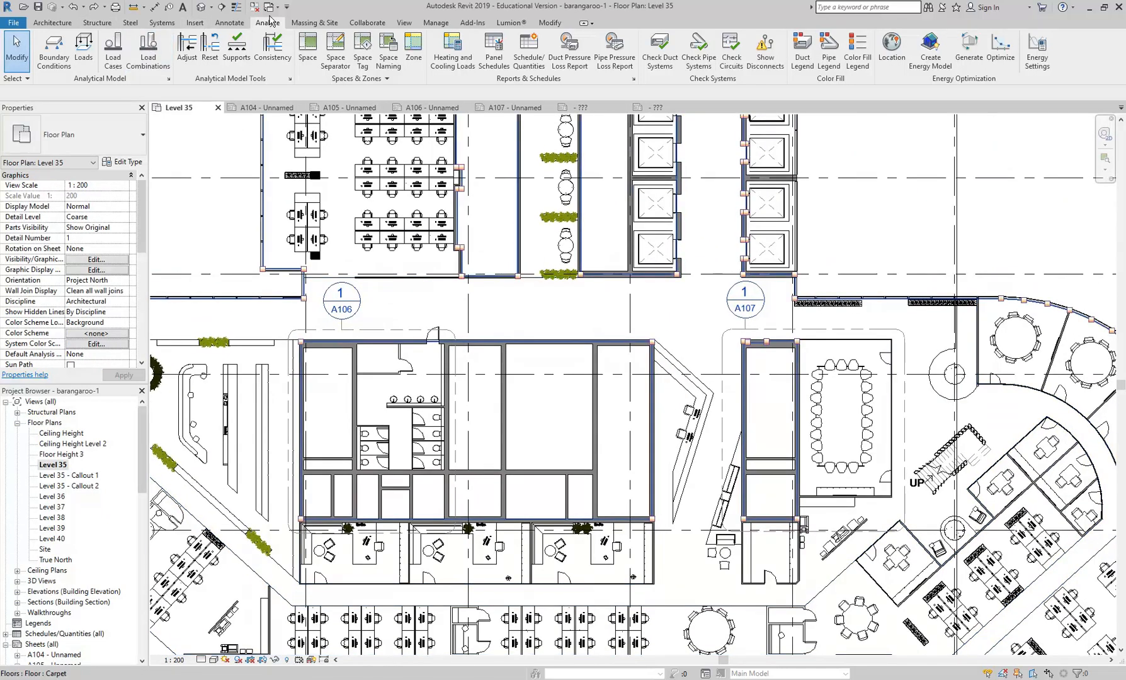
# - Create a rectangular callout around the easternmost of the three offices below the service core on the Level 35 plan
pyautogui.click(405, 22)
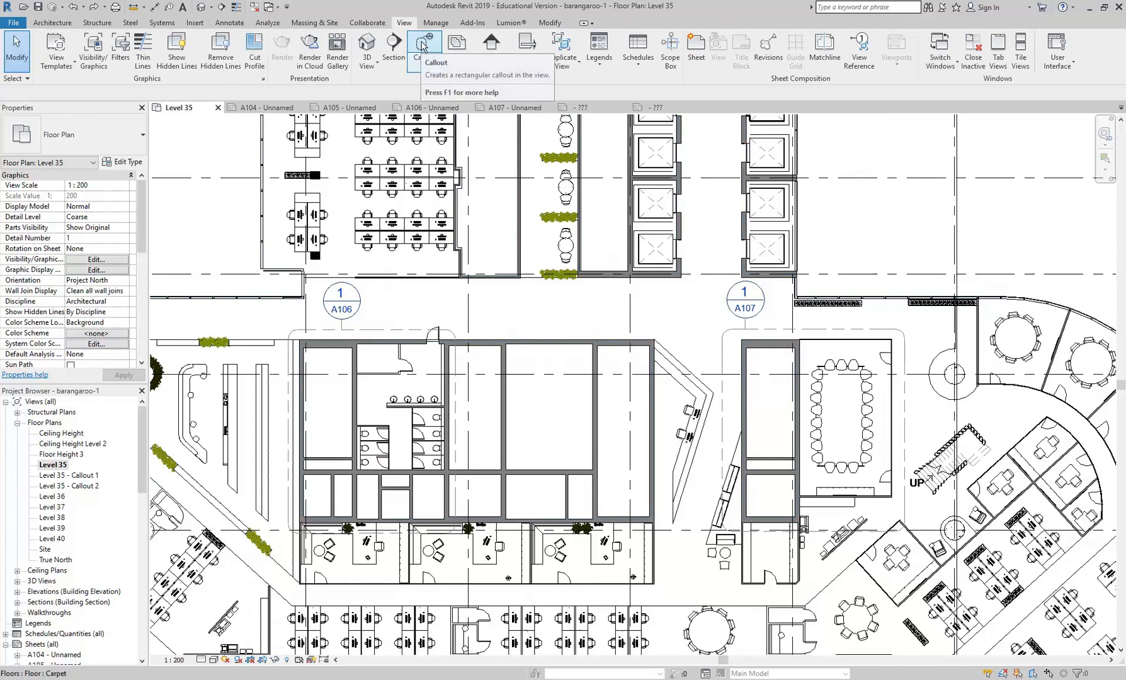
pyautogui.click(423, 44)
pyautogui.scroll(-3, 545, 362)
pyautogui.scroll(1, 507, 369)
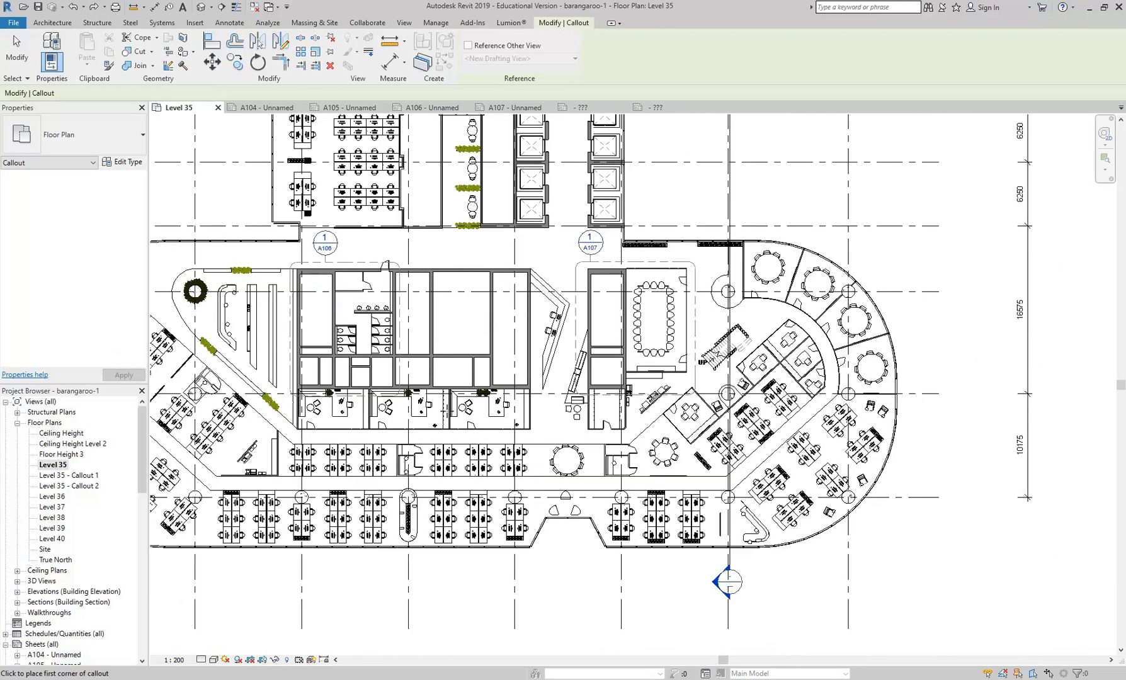
pyautogui.scroll(2, 459, 388)
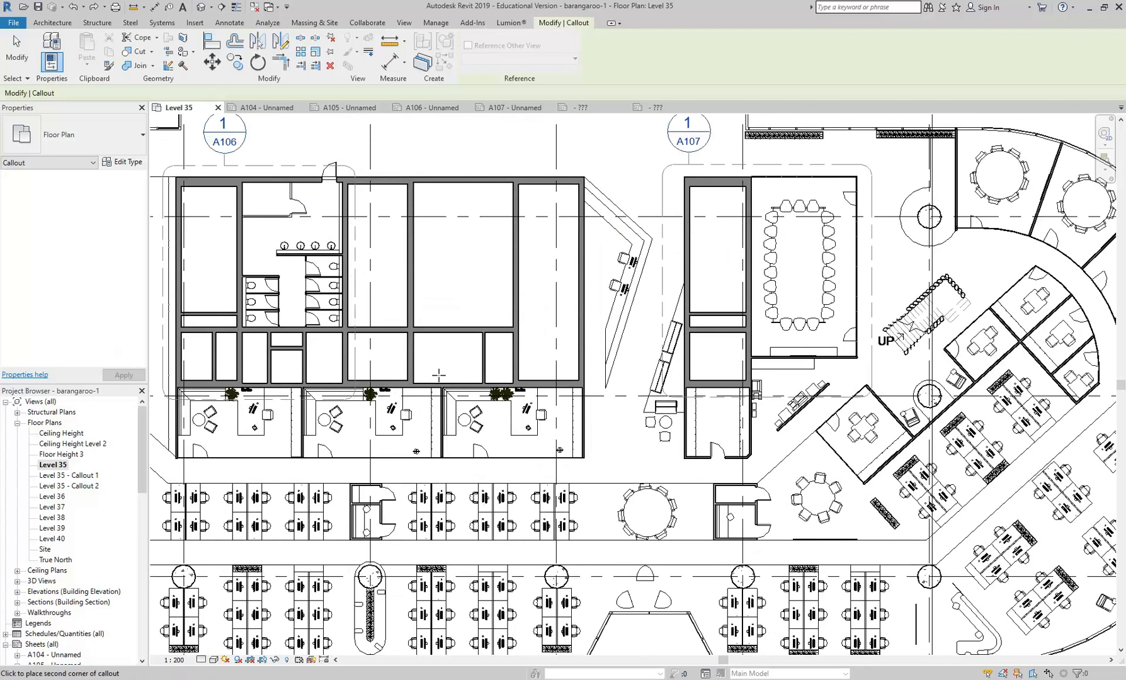
pyautogui.click(435, 375)
pyautogui.click(596, 465)
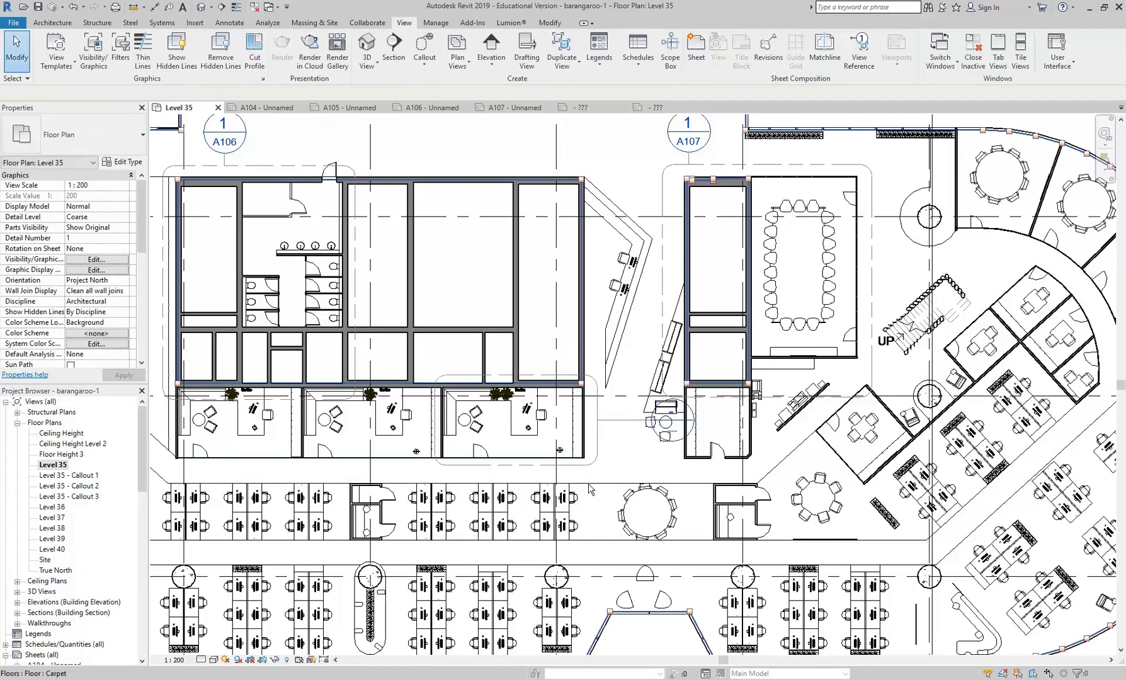
pyautogui.scroll(-3, 499, 430)
pyautogui.moveTo(413, 343); pyautogui.dragTo(441, 354, button='middle')
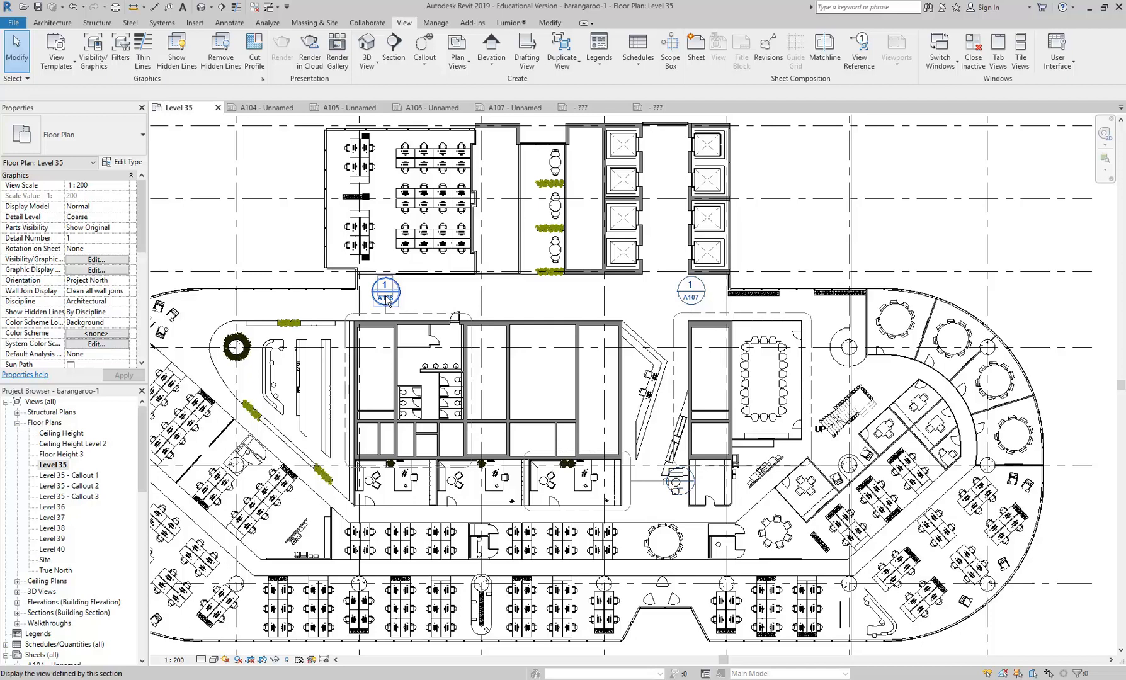
pyautogui.click(450, 305)
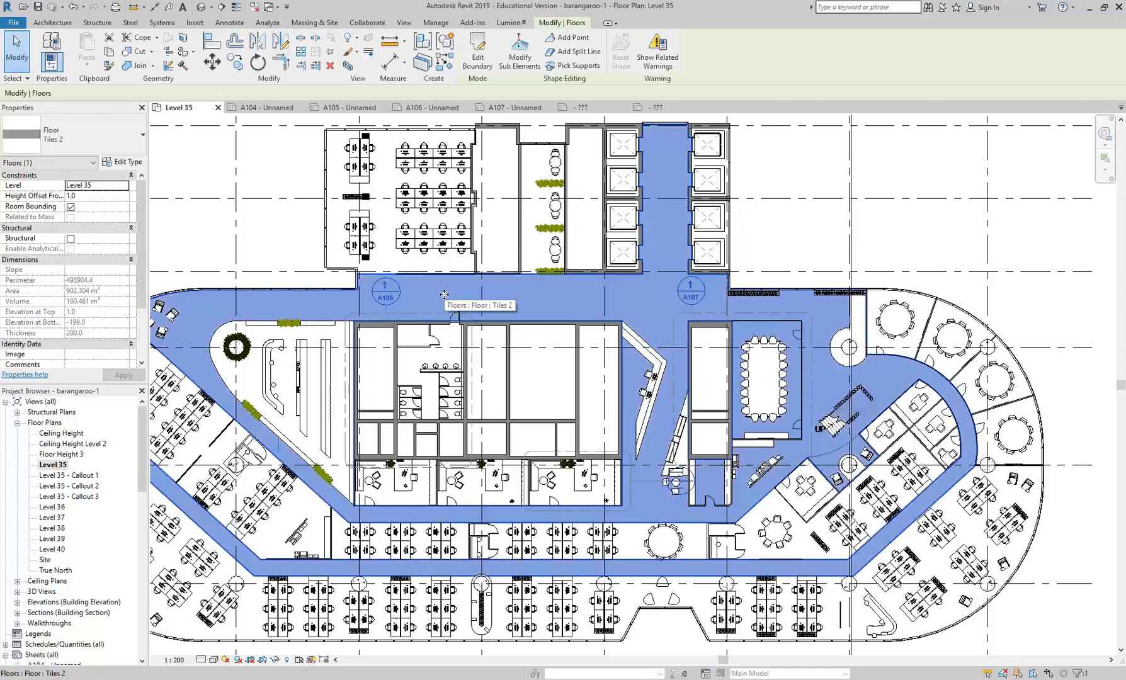
pyautogui.click(278, 233)
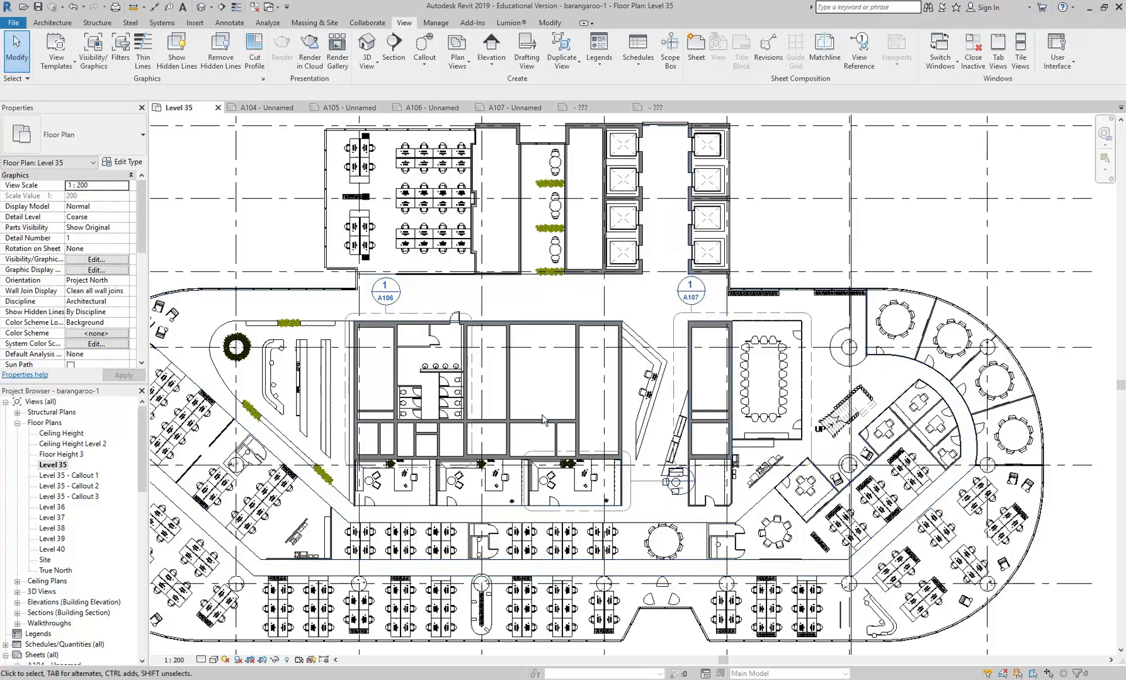
pyautogui.scroll(3, 508, 321)
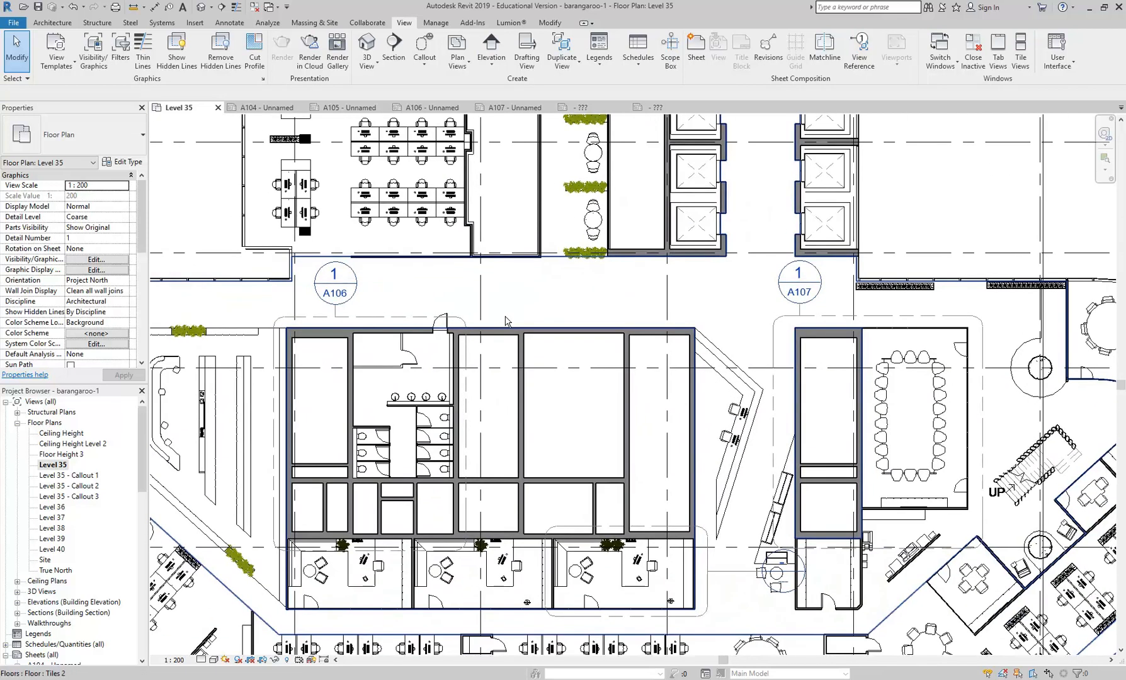
pyautogui.click(224, 23)
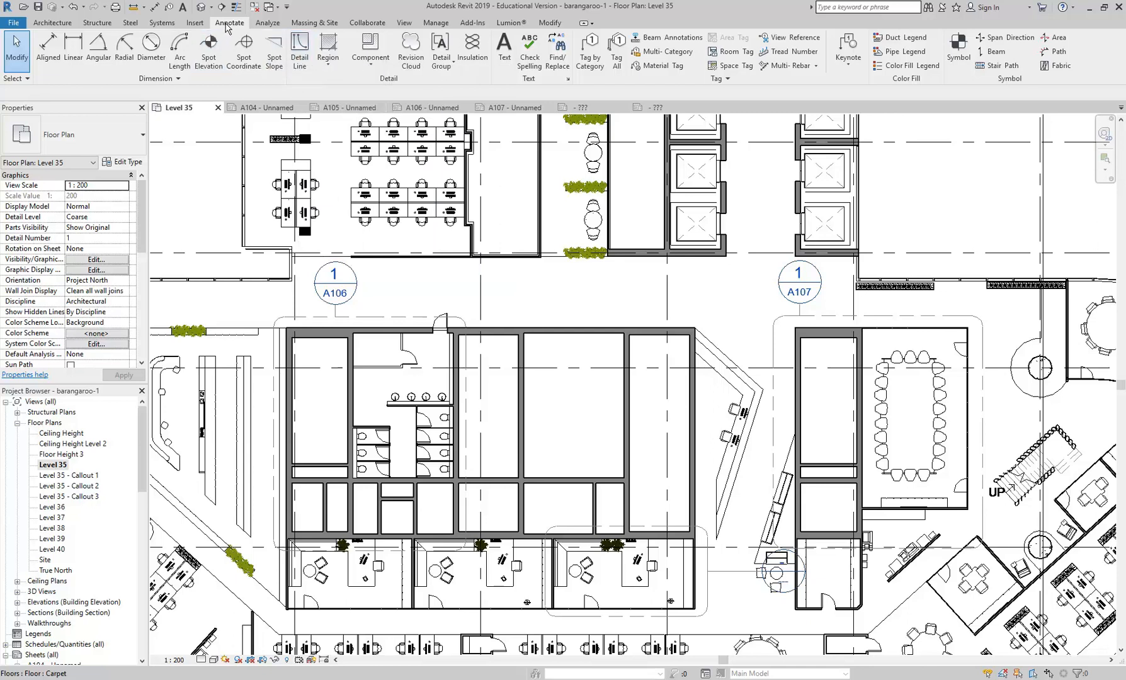
pyautogui.click(297, 58)
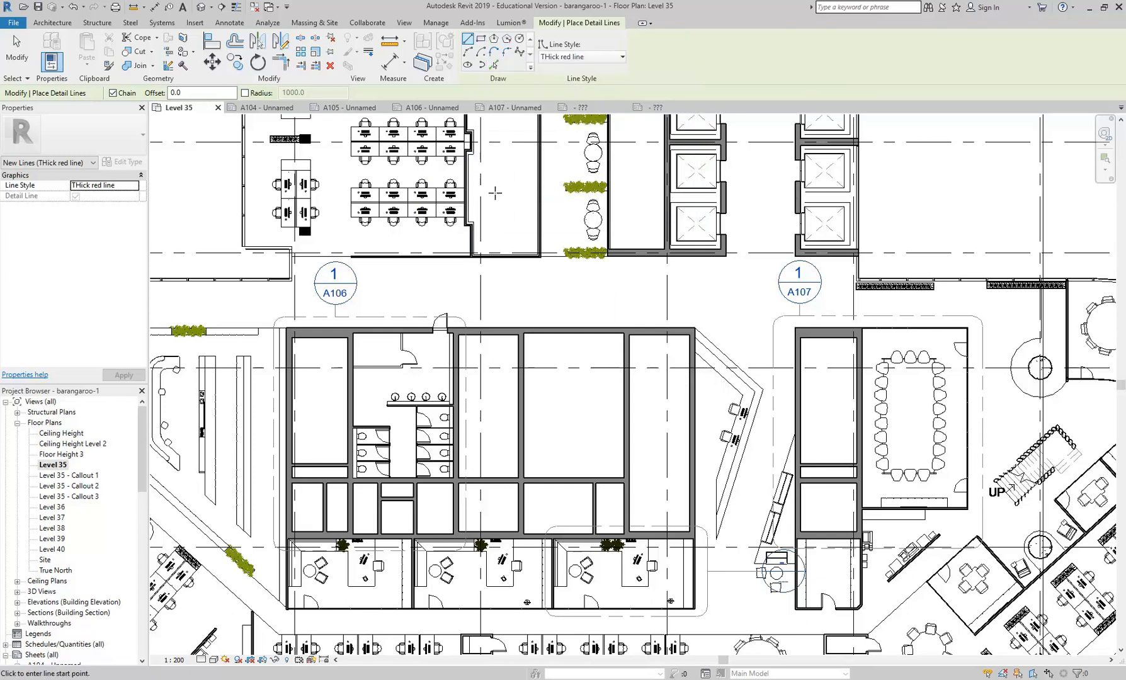
pyautogui.rightClick(497, 194)
pyautogui.click(522, 206)
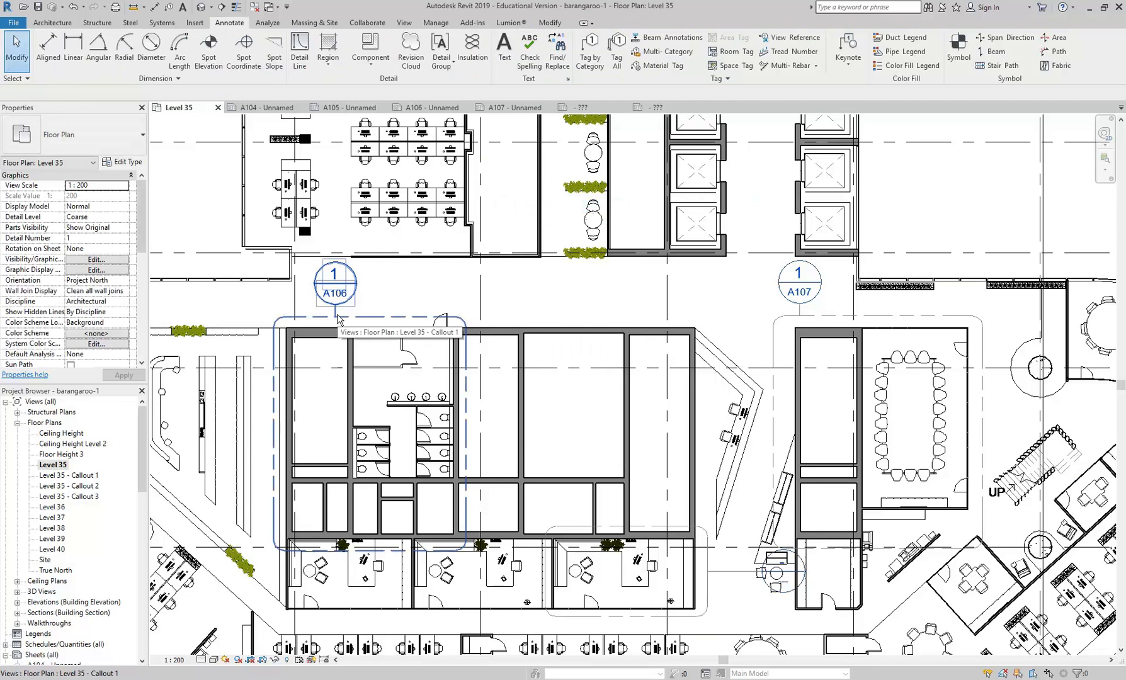
# - Move the new office callout's head closer to its boundary, beside the lower half of the callout's right edge
pyautogui.moveTo(462, 370); pyautogui.dragTo(458, 361, button='middle')
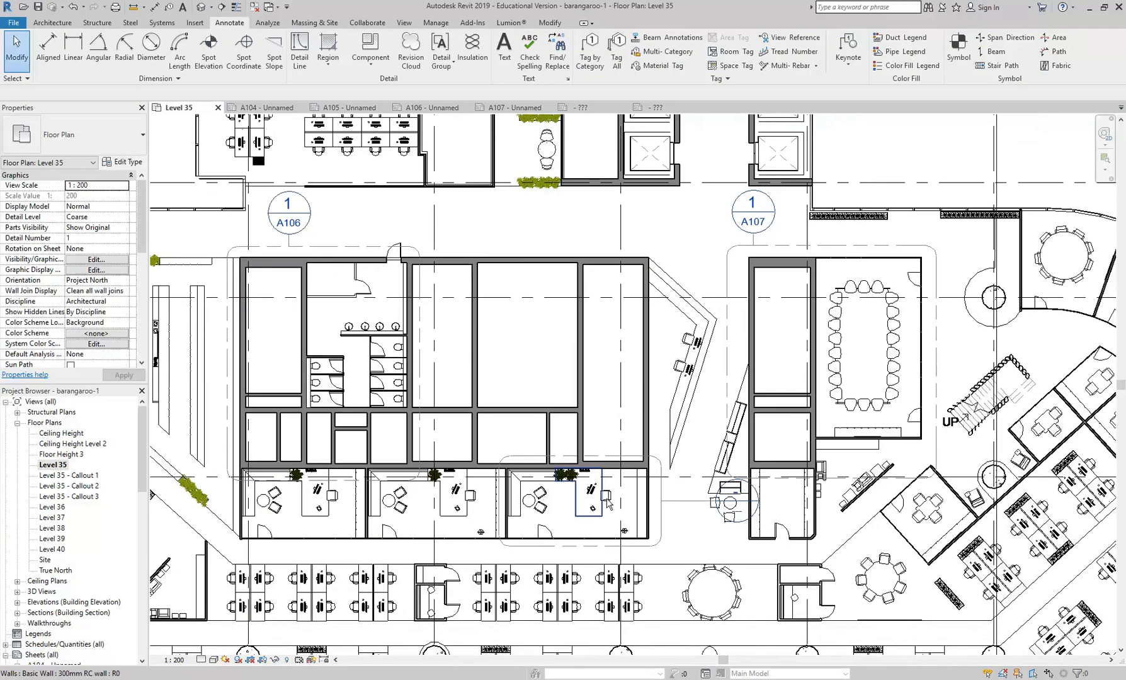
pyautogui.scroll(2, 630, 509)
pyautogui.scroll(-2, 680, 487)
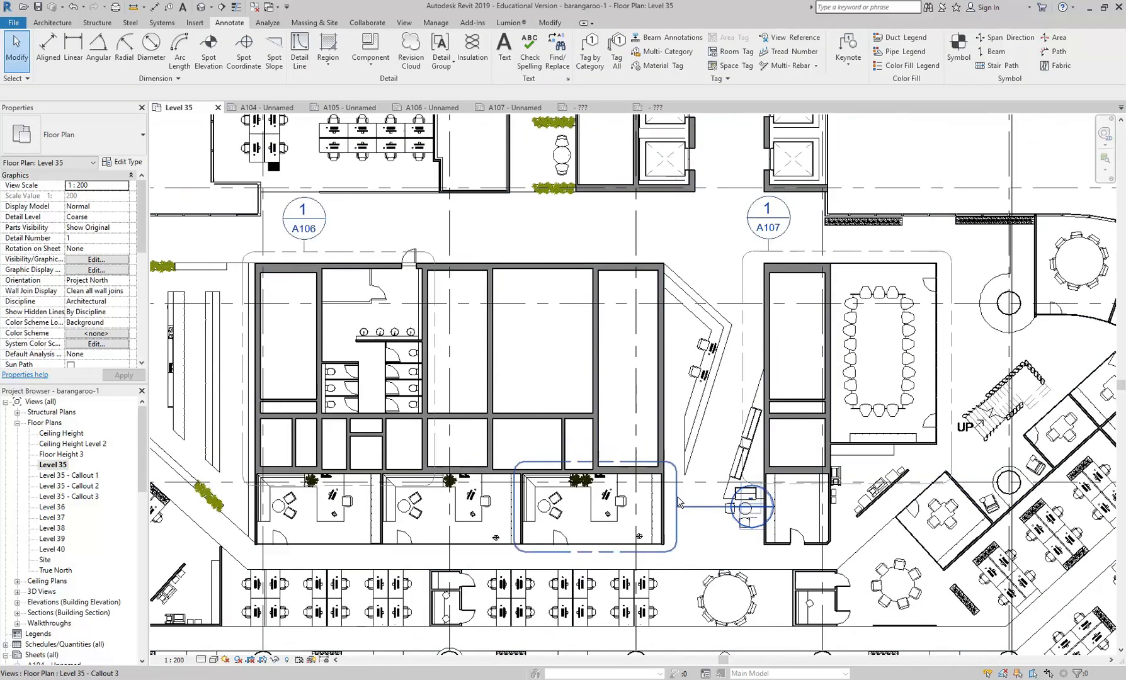
pyautogui.click(737, 507)
pyautogui.scroll(2, 738, 509)
pyautogui.moveTo(738, 509); pyautogui.dragTo(684, 555)
pyautogui.moveTo(684, 555); pyautogui.dragTo(653, 502, button='middle')
pyautogui.scroll(2, 652, 502)
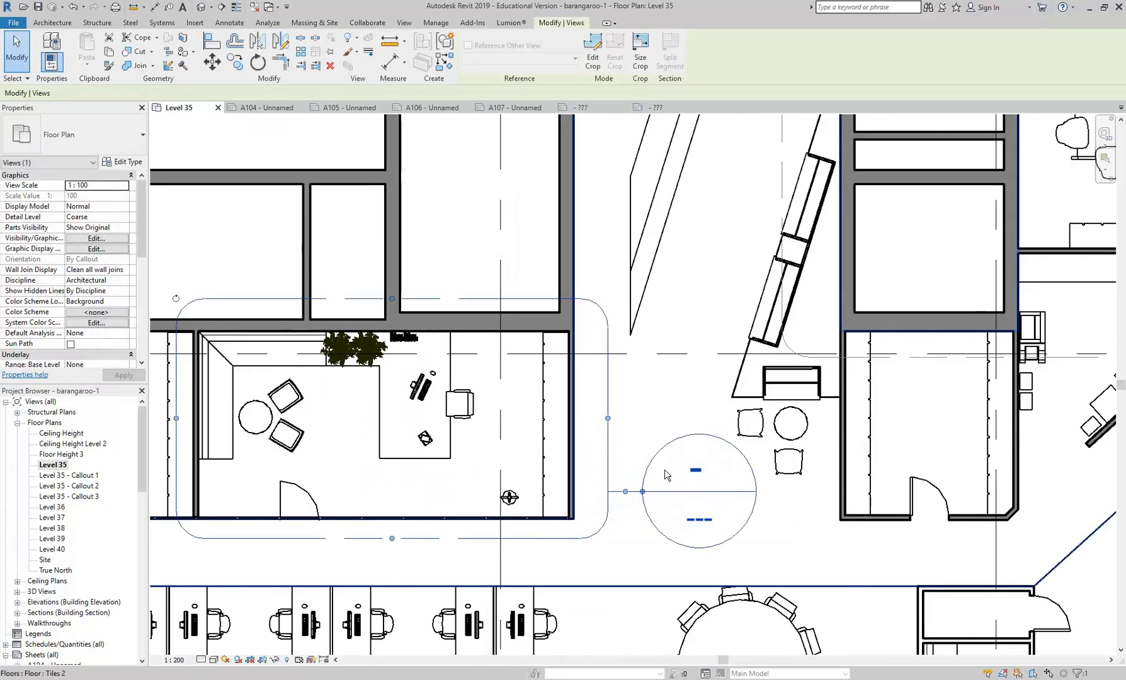
pyautogui.click(642, 381)
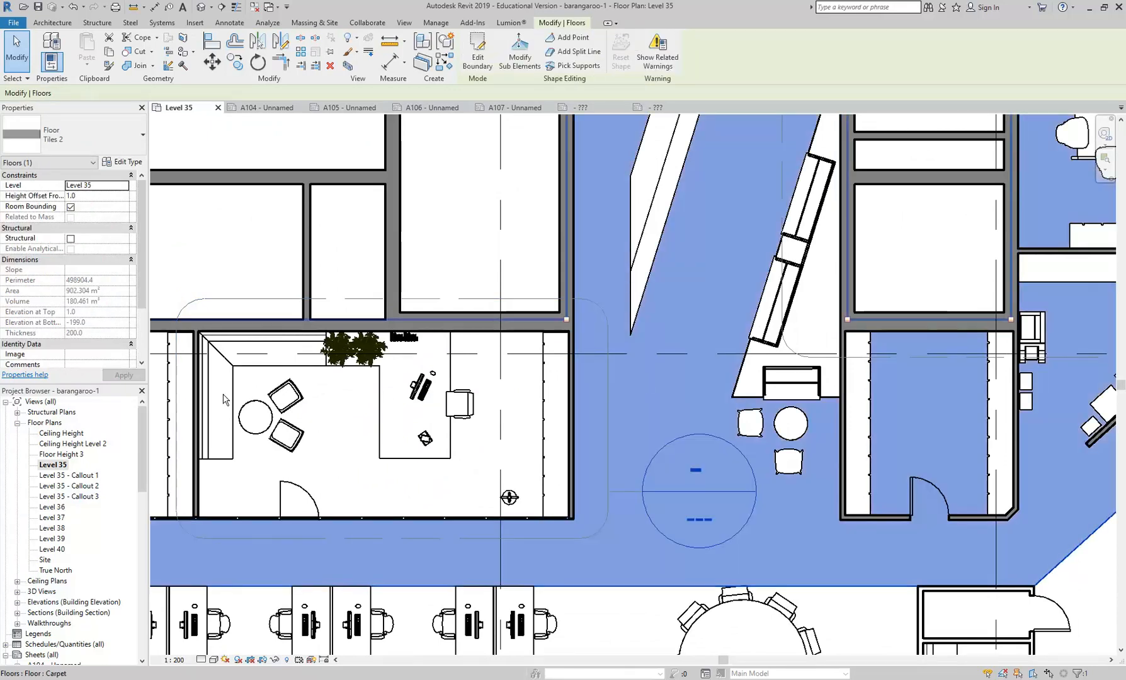
pyautogui.moveTo(144, 424); pyautogui.dragTo(144, 483)
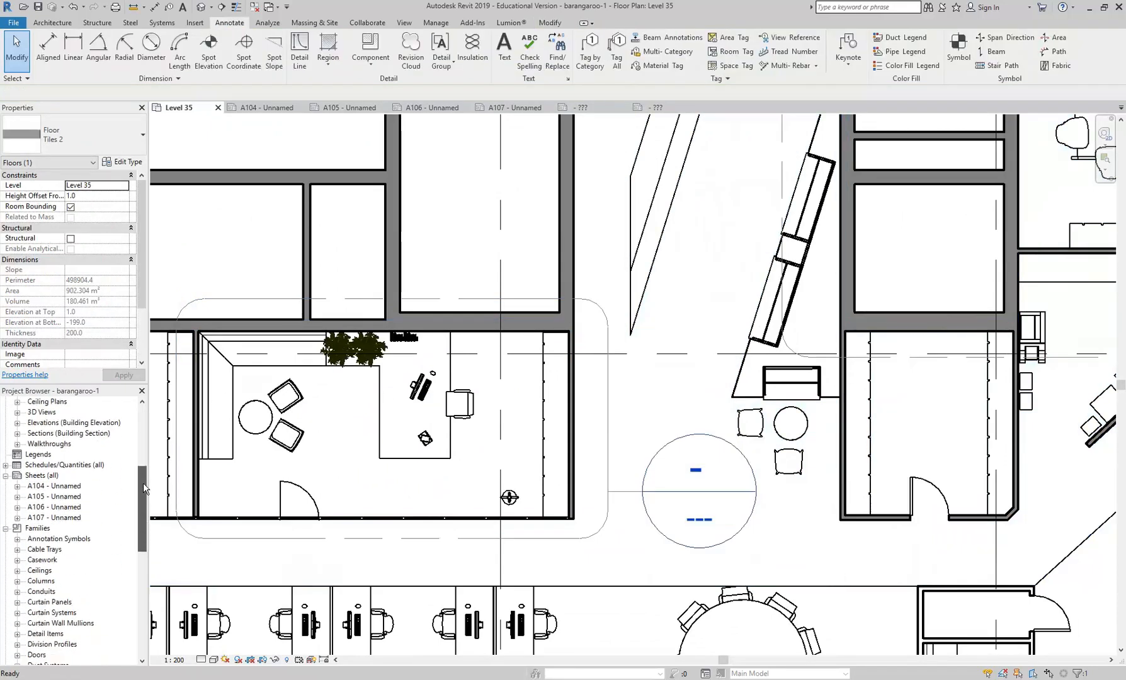
pyautogui.click(32, 476)
pyautogui.rightClick(39, 476)
pyautogui.click(74, 480)
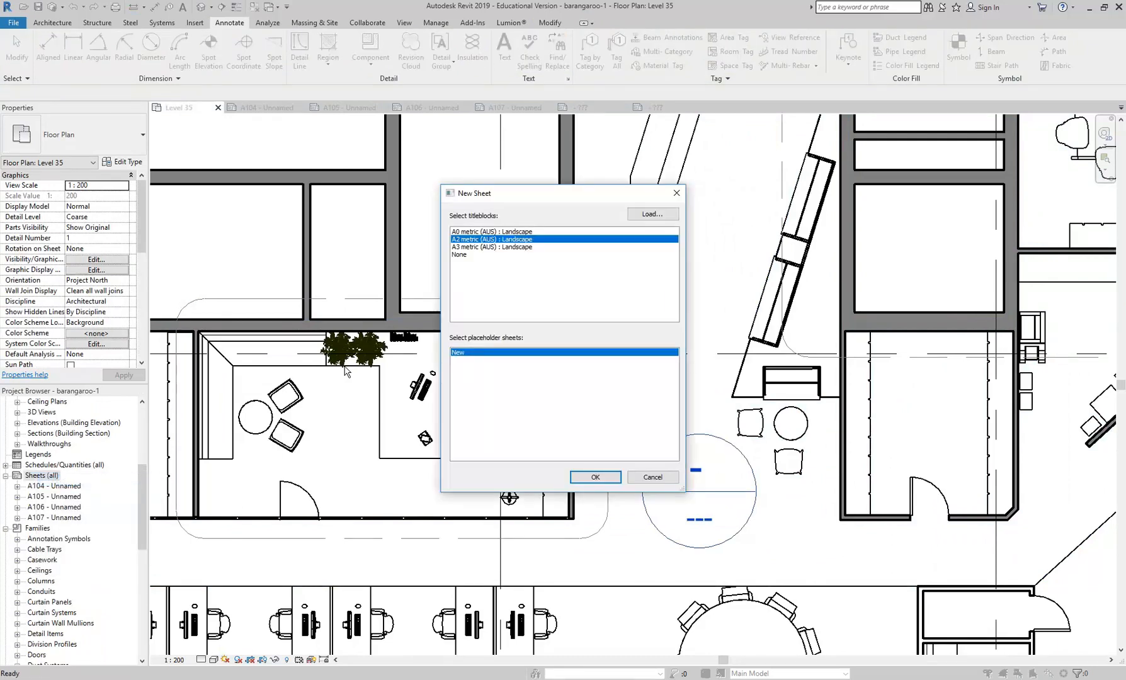
pyautogui.click(641, 480)
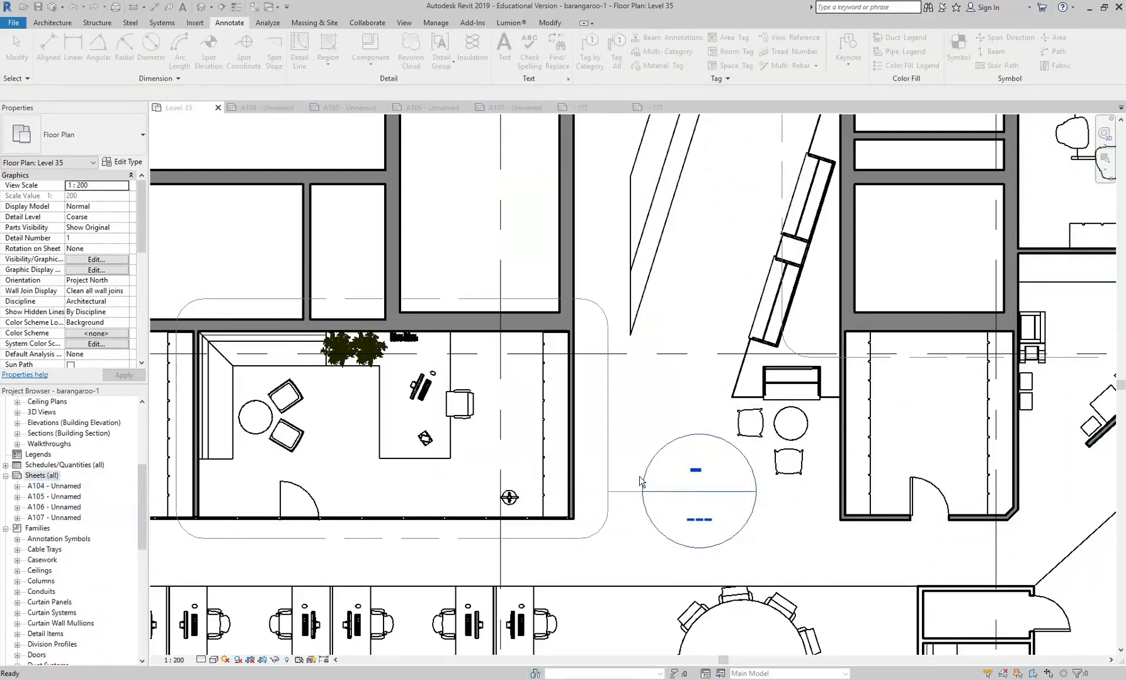
# - Move the callout viewports on sheets A107 and A106 toward the left side of their title blocks
pyautogui.doubleClick(60, 518)
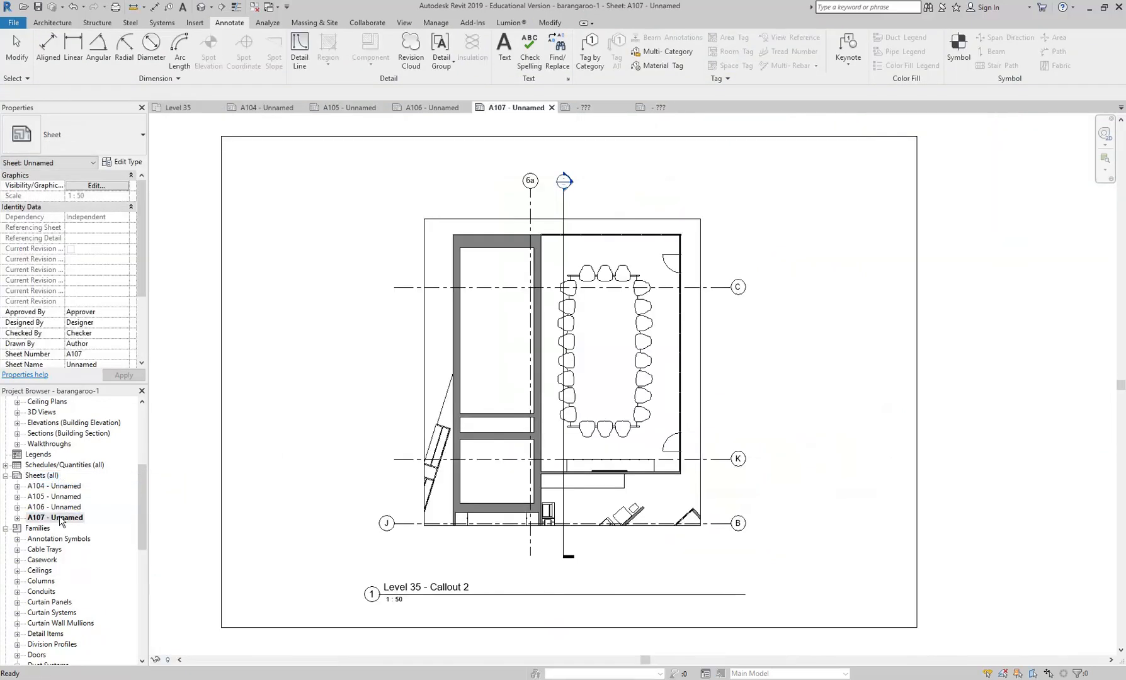
pyautogui.moveTo(567, 399); pyautogui.dragTo(482, 379)
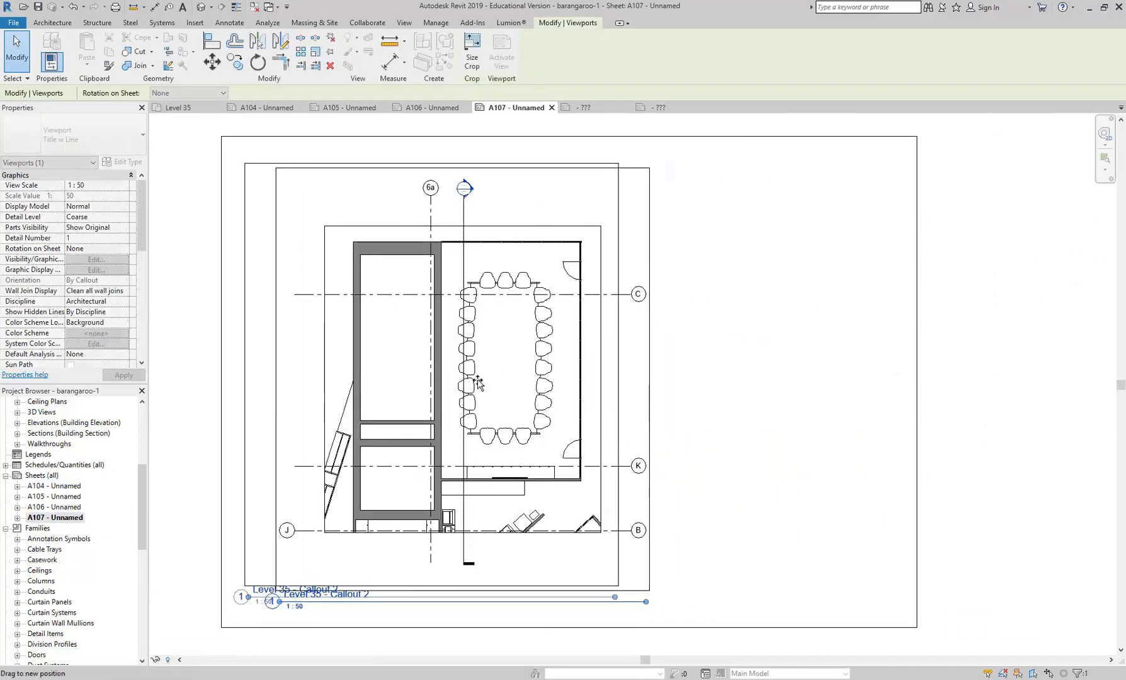
pyautogui.doubleClick(63, 507)
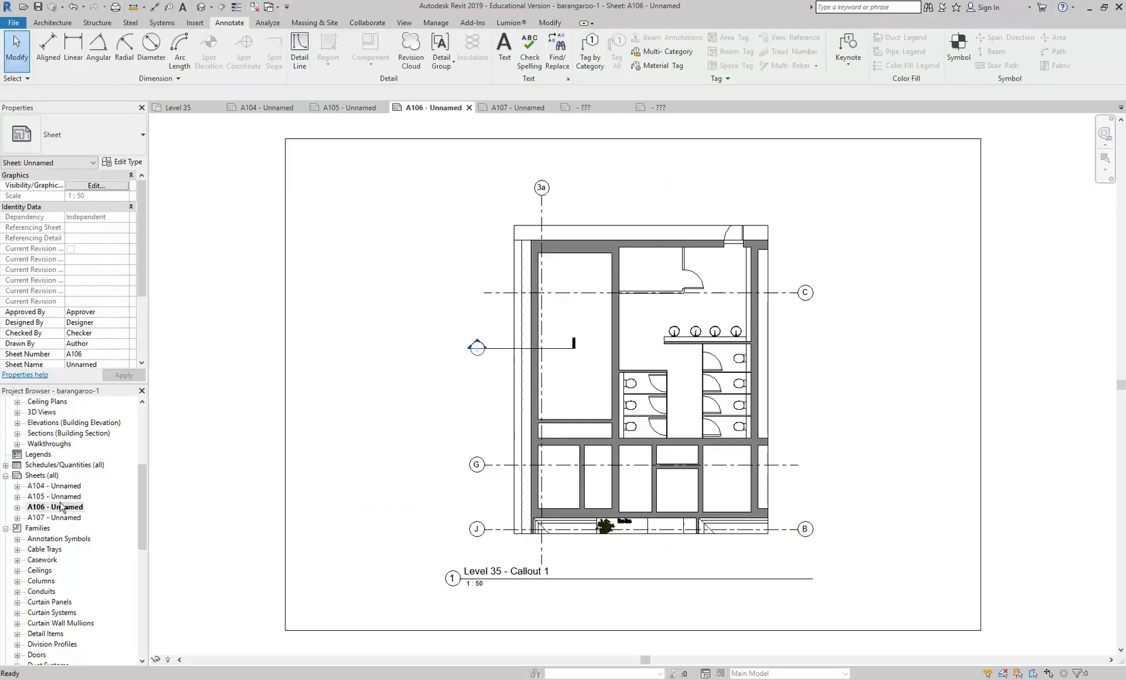
pyautogui.moveTo(592, 432); pyautogui.dragTo(463, 444)
# - Place the Level 35 - Callout 3 view on sheet A107, in the empty upper-right area beside the existing viewport
pyautogui.doubleClick(54, 517)
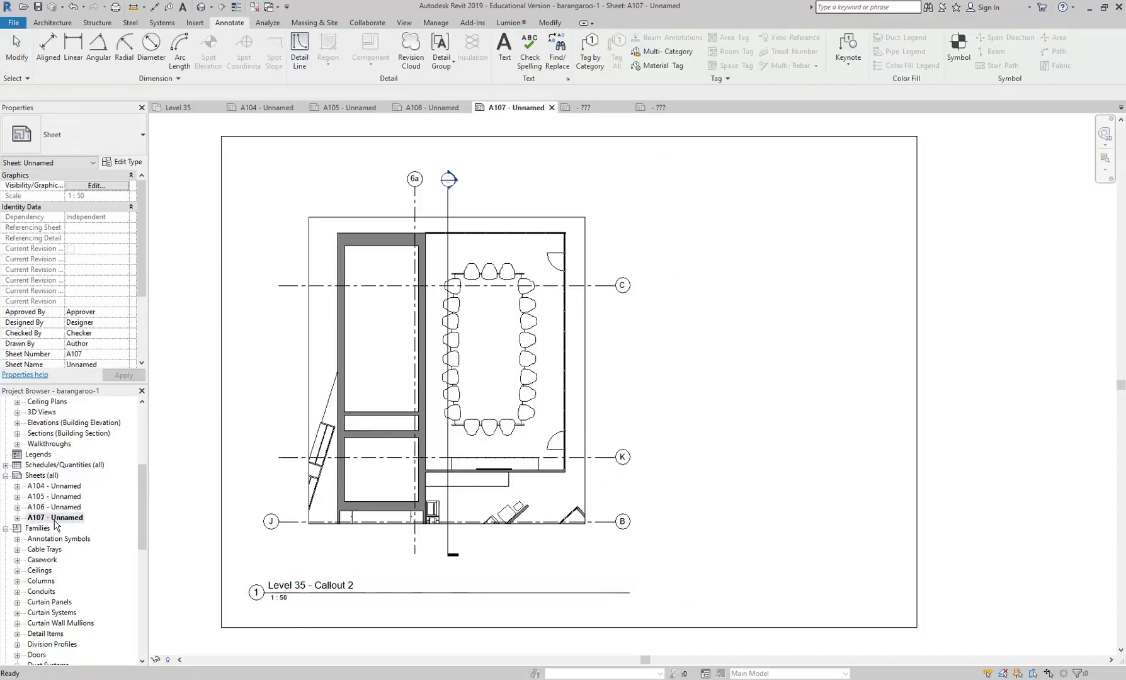
pyautogui.click(605, 327)
pyautogui.click(755, 310)
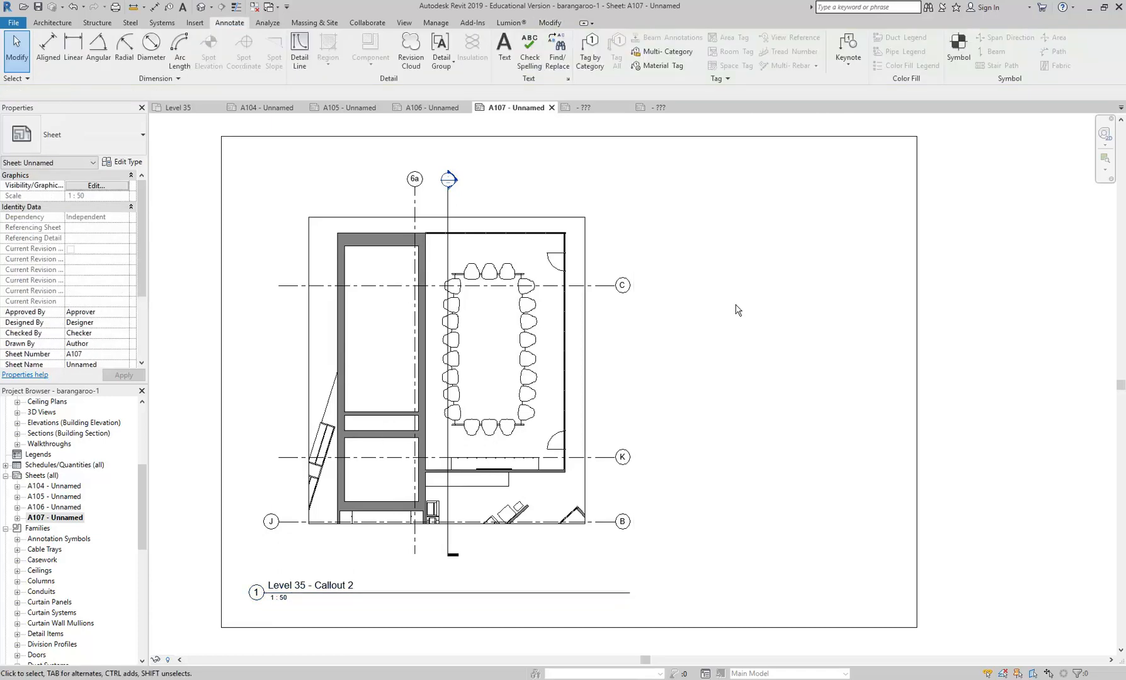
pyautogui.moveTo(144, 490); pyautogui.dragTo(137, 428)
pyautogui.moveTo(69, 496); pyautogui.dragTo(775, 338)
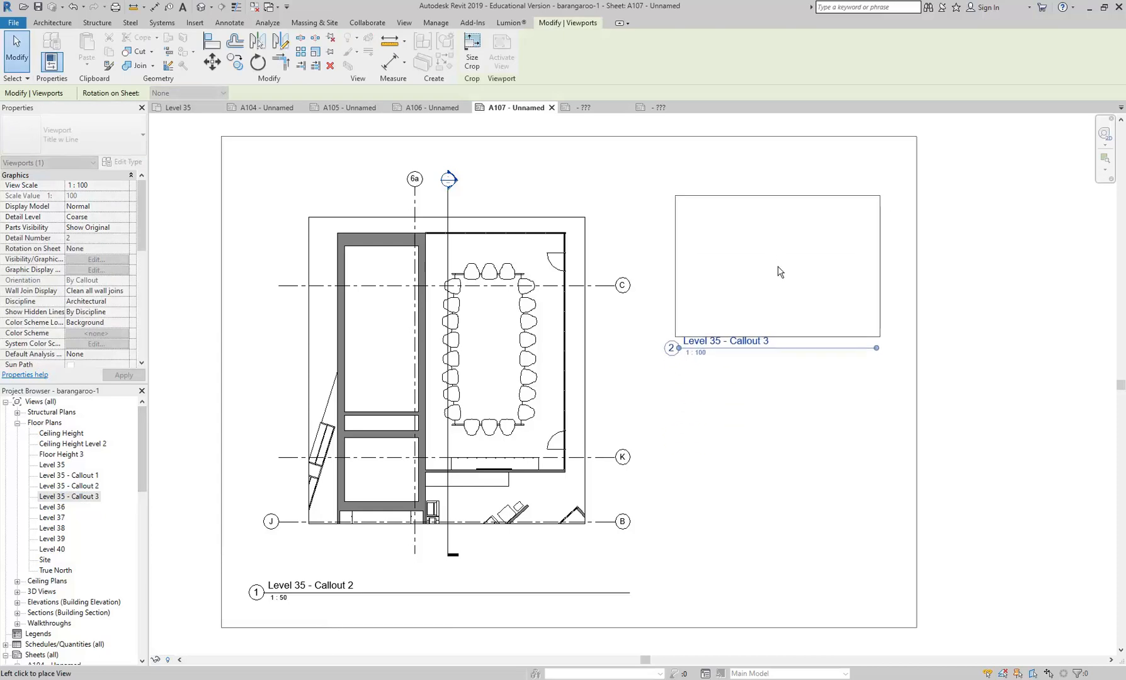
pyautogui.click(776, 271)
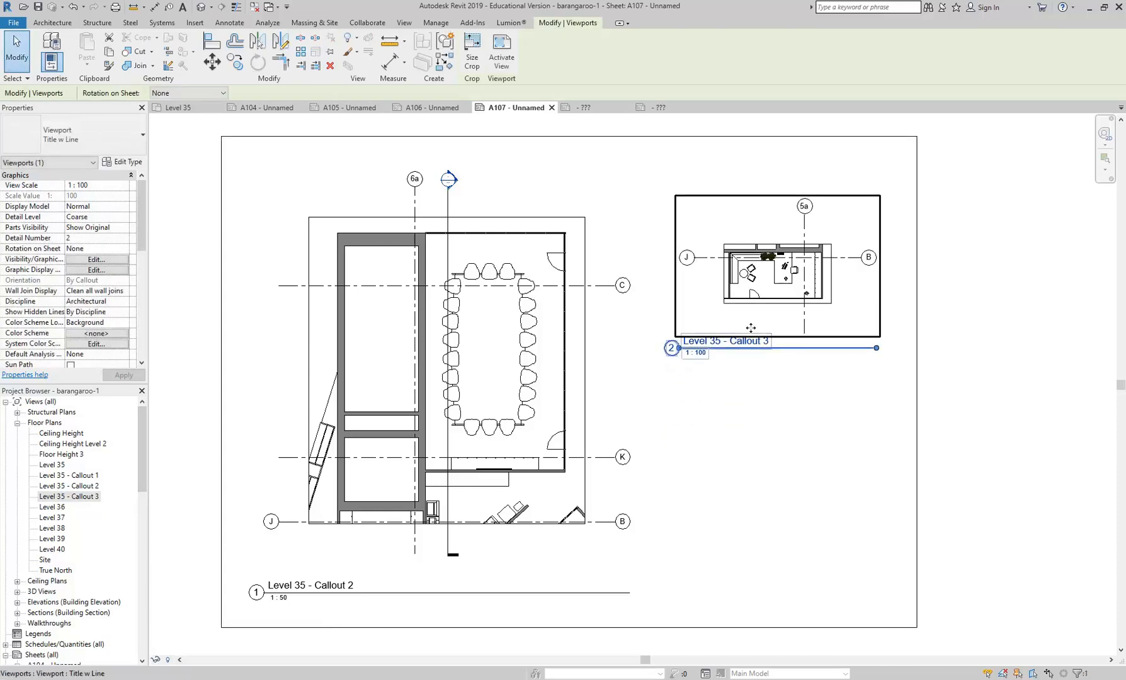
pyautogui.click(742, 447)
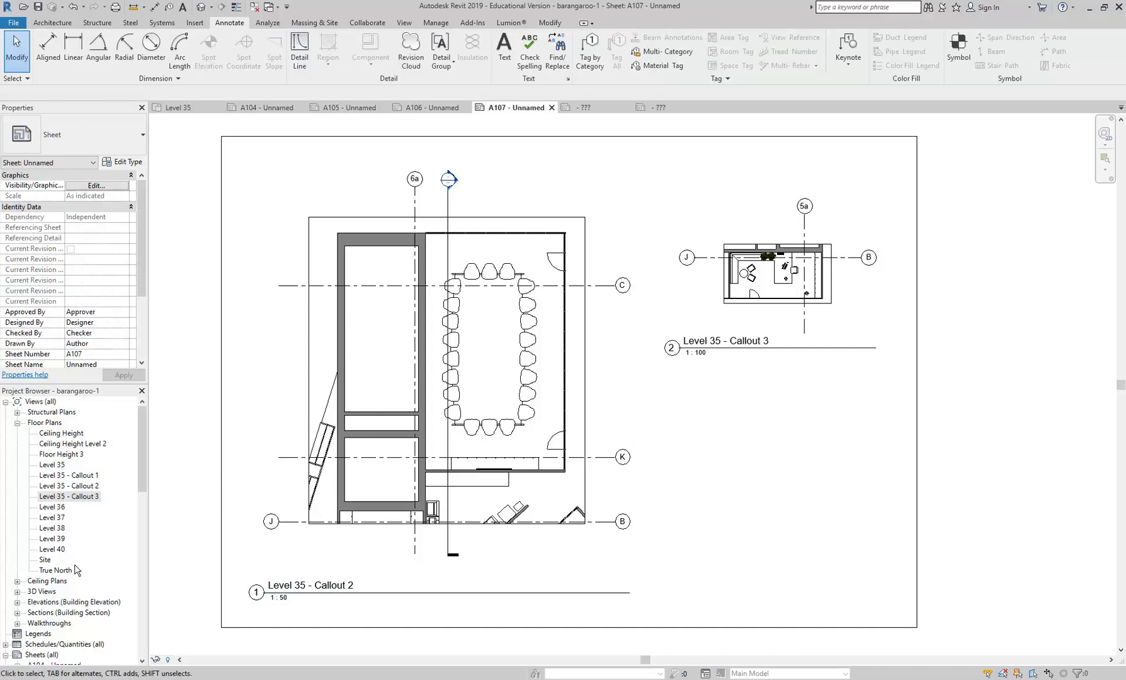
# - Review sheets A105 and A106, and examine the callout heads and their sheet references around the service core on sheet A104
pyautogui.moveTo(142, 451)
pyautogui.mouseDown()
pyautogui.moveTo(141, 467)
pyautogui.moveTo(142, 429)
pyautogui.moveTo(138, 474)
pyautogui.mouseUp()
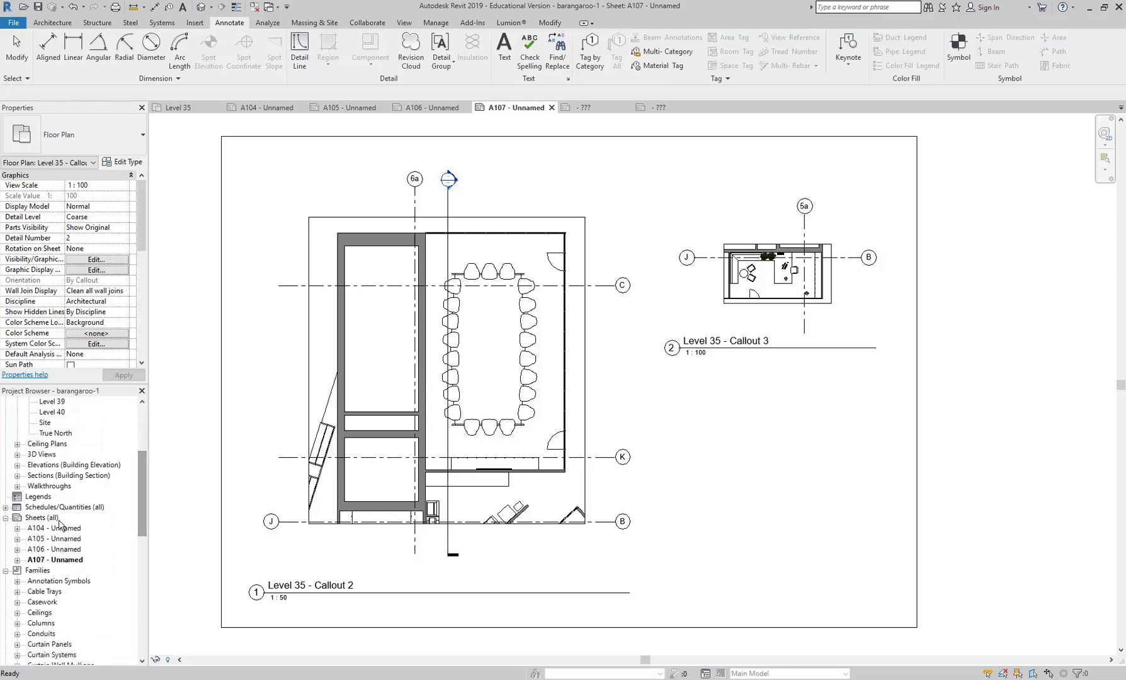
pyautogui.doubleClick(58, 541)
pyautogui.click(64, 528)
pyautogui.doubleClick(64, 528)
pyautogui.doubleClick(57, 549)
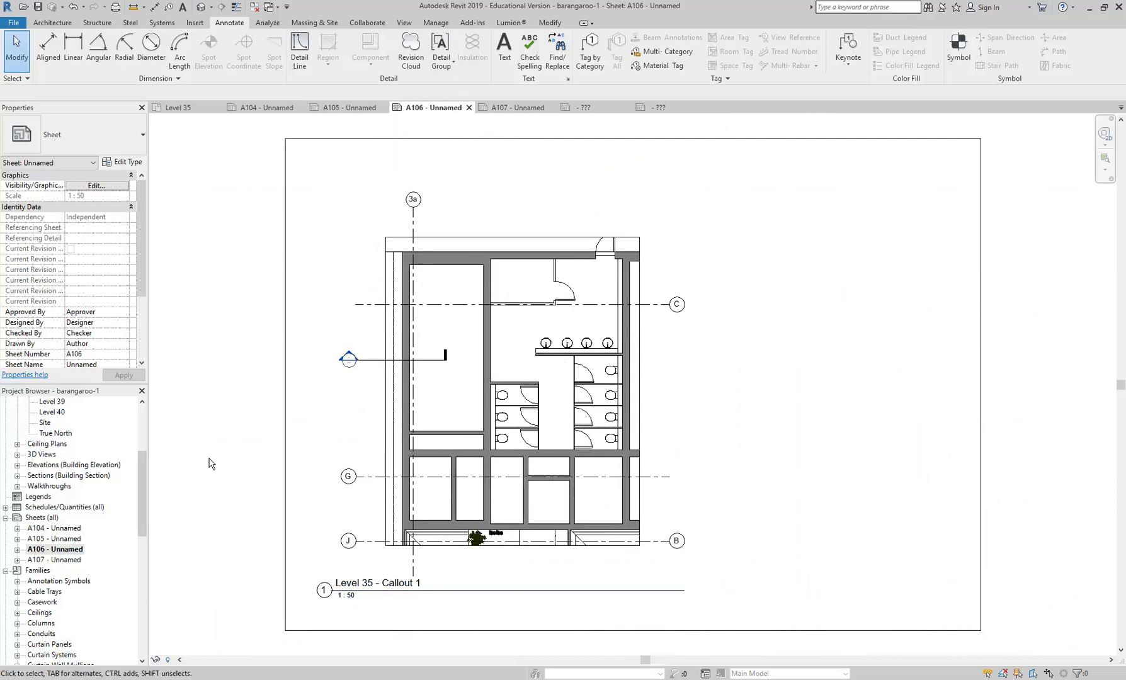
pyautogui.doubleClick(63, 539)
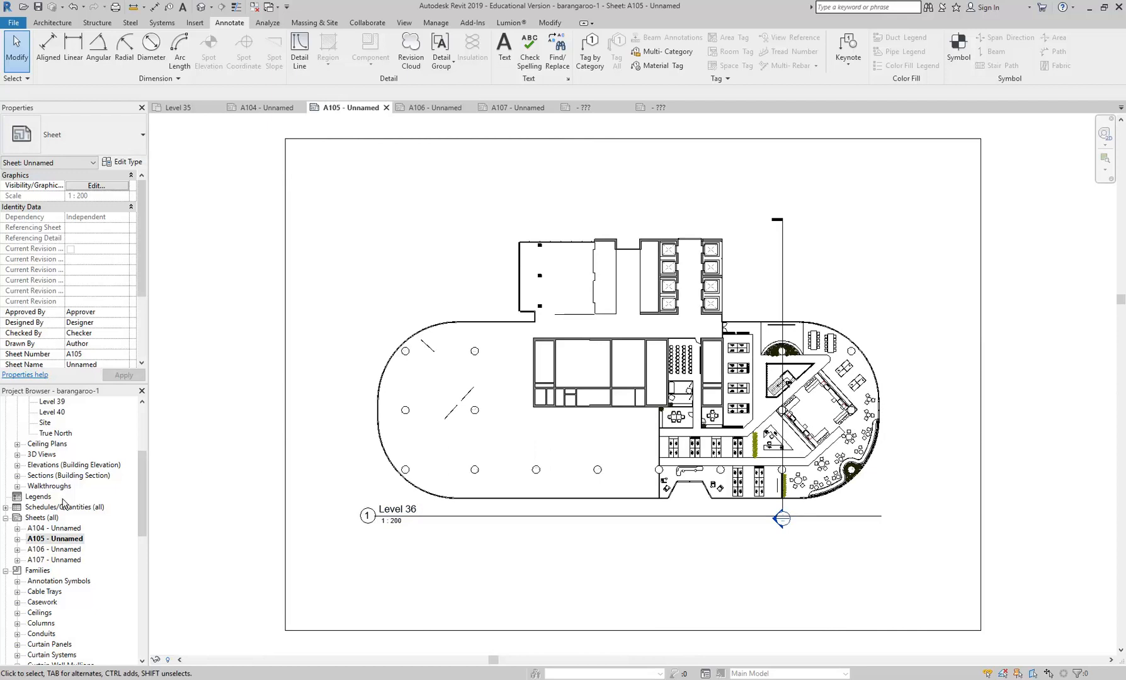
pyautogui.doubleClick(58, 528)
pyautogui.scroll(-3, 476, 348)
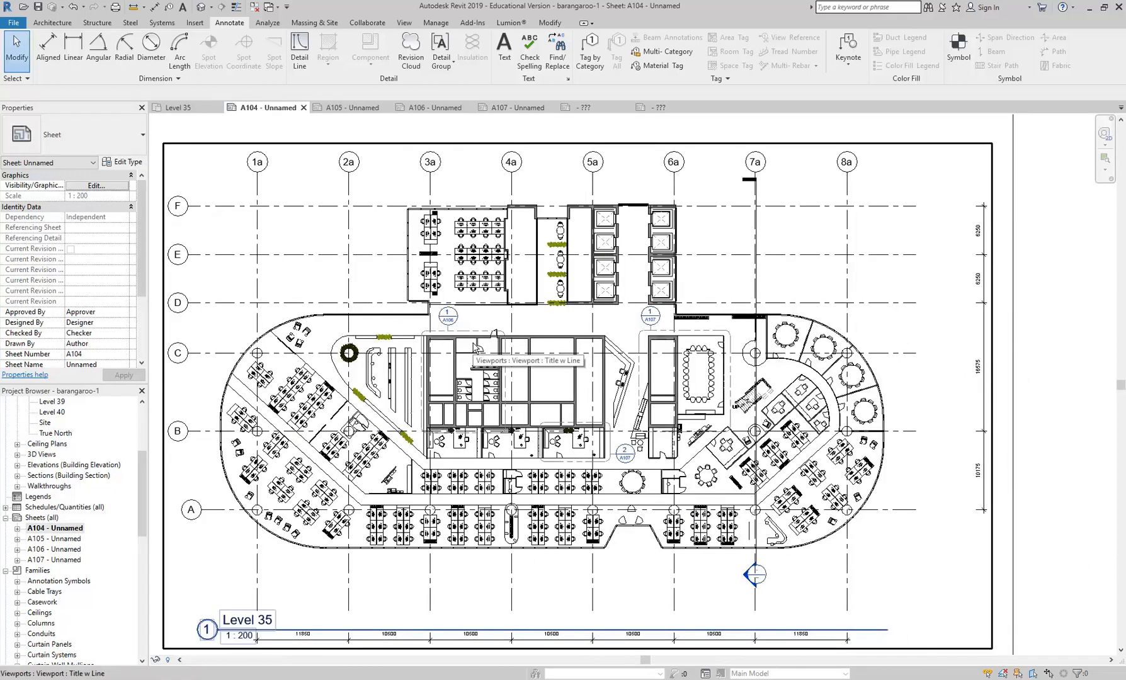
pyautogui.scroll(2, 498, 345)
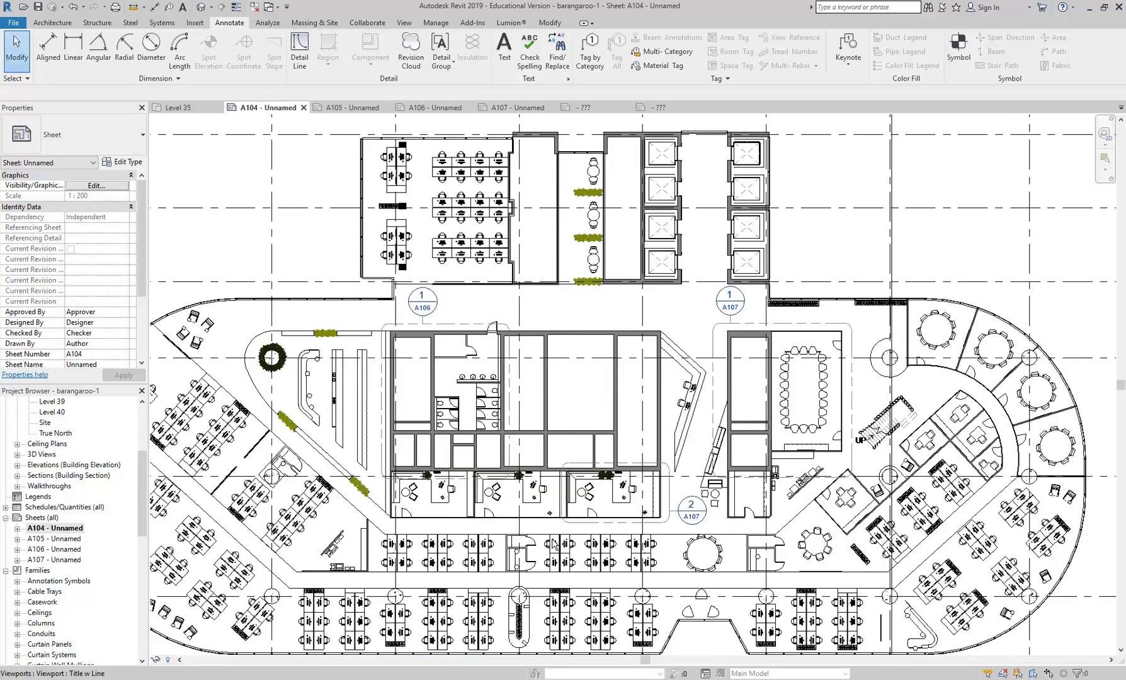
pyautogui.scroll(3, 554, 545)
pyautogui.scroll(2, 502, 394)
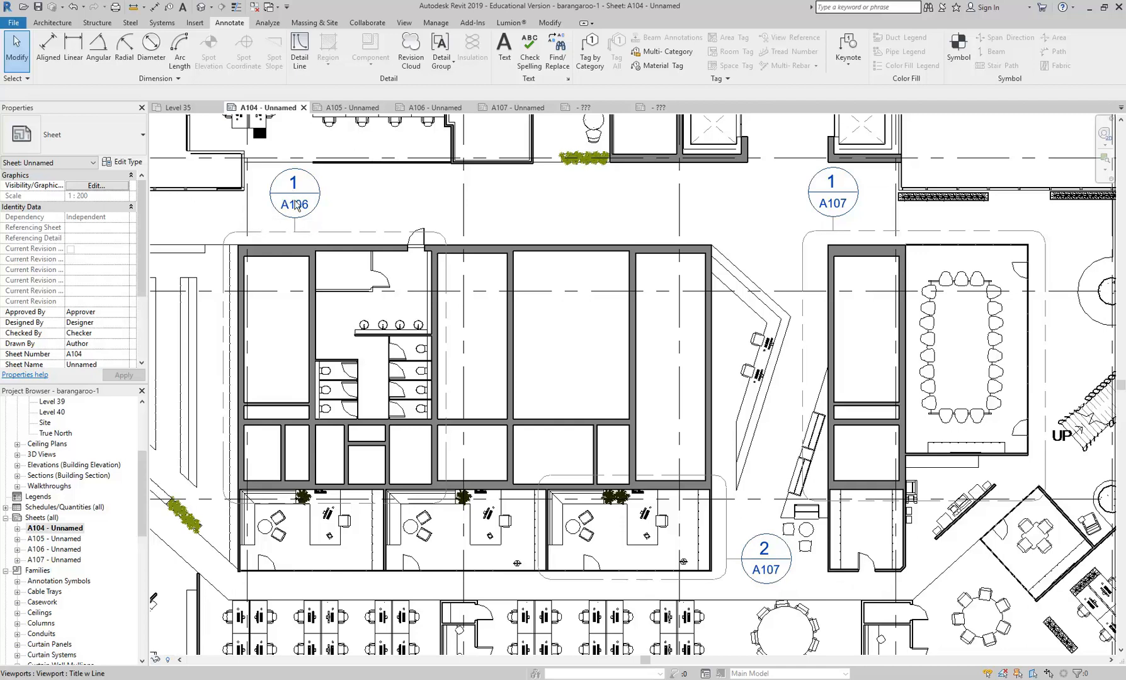
# - Open sheet A106 and check which title block types are available for its border
pyautogui.doubleClick(53, 550)
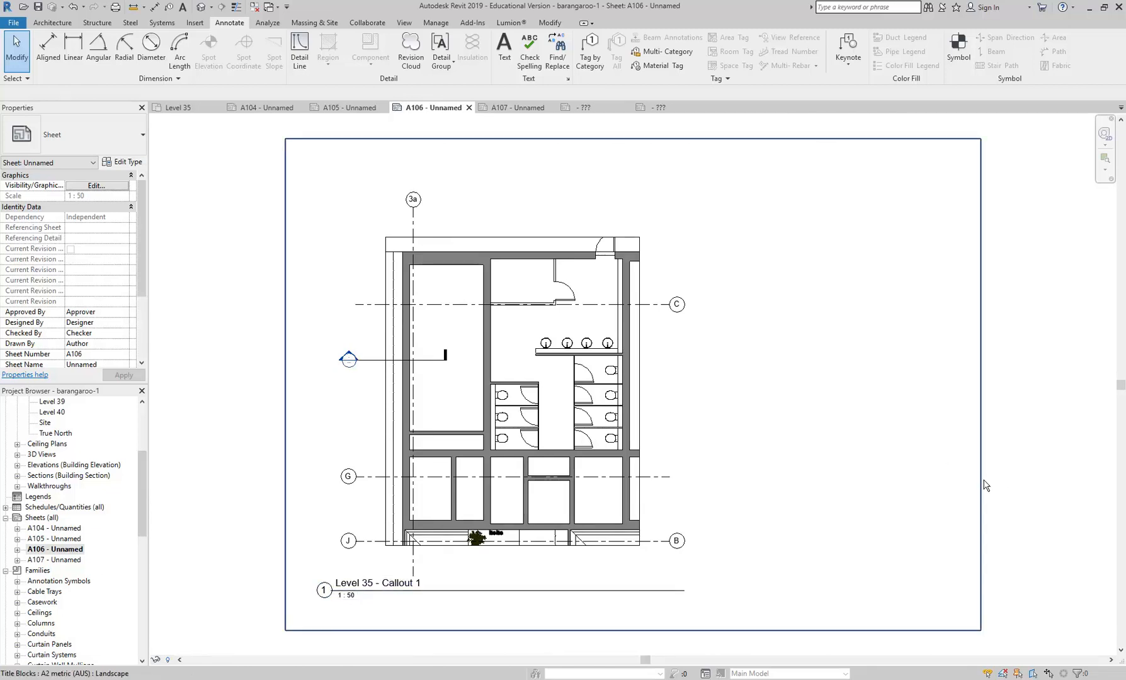
pyautogui.click(986, 485)
pyautogui.click(63, 135)
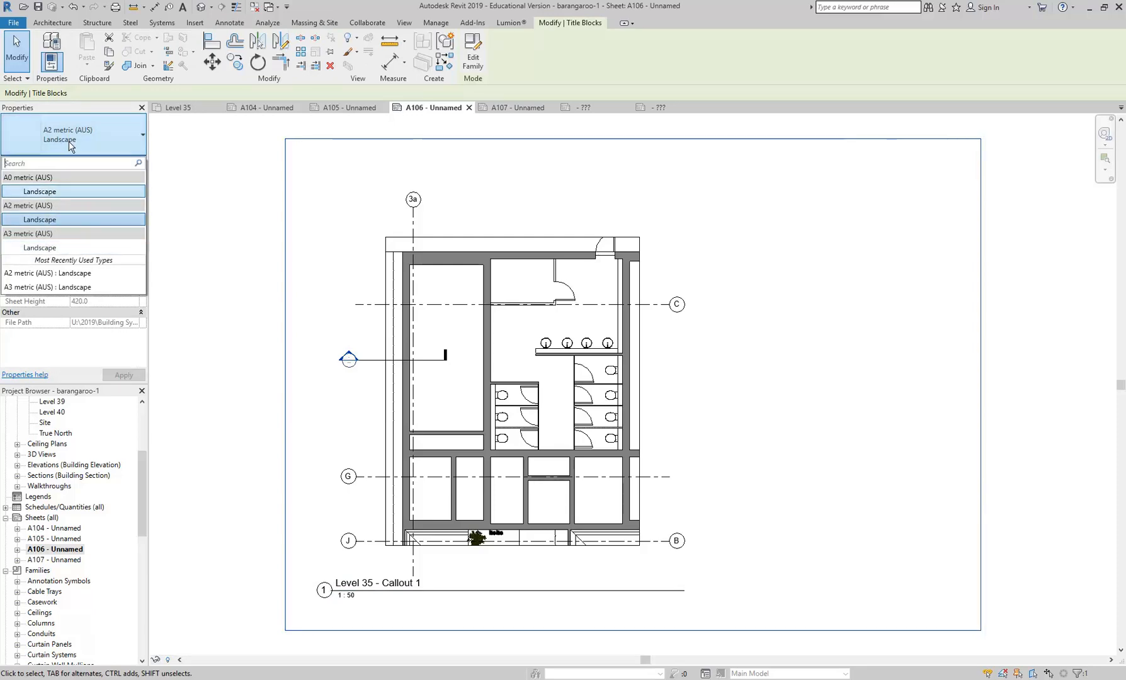
pyautogui.click(283, 277)
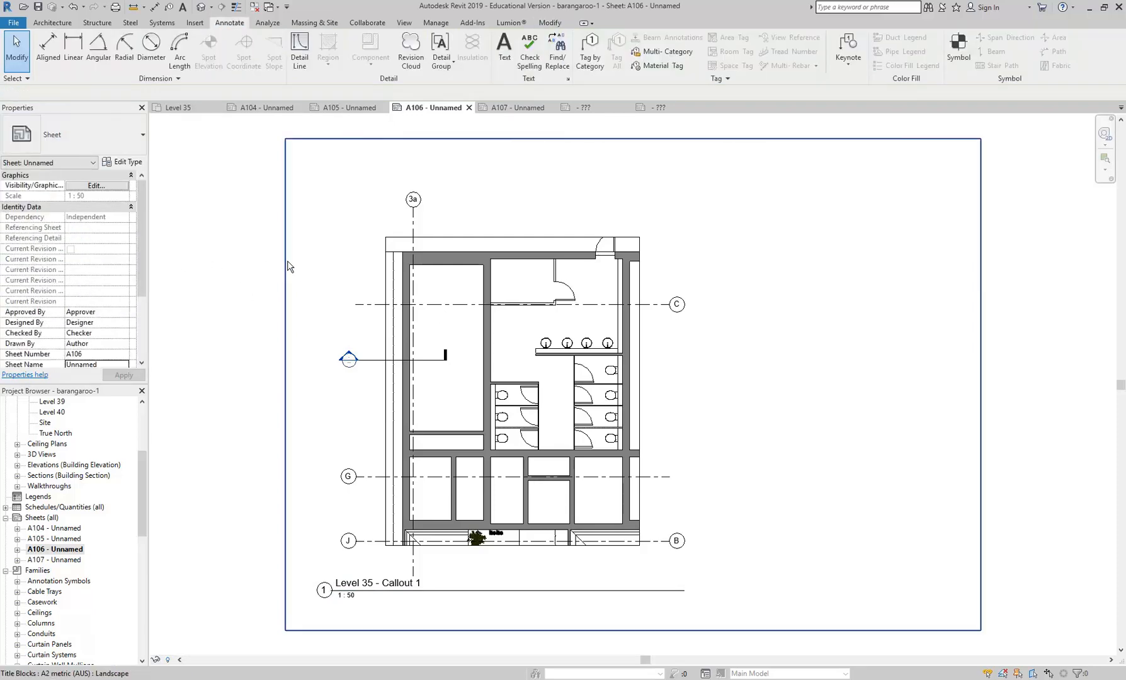
# - Start loading another family for the A106 title block and browse to the Titleblocks folder of the Revit Library
pyautogui.click(286, 272)
pyautogui.click(121, 162)
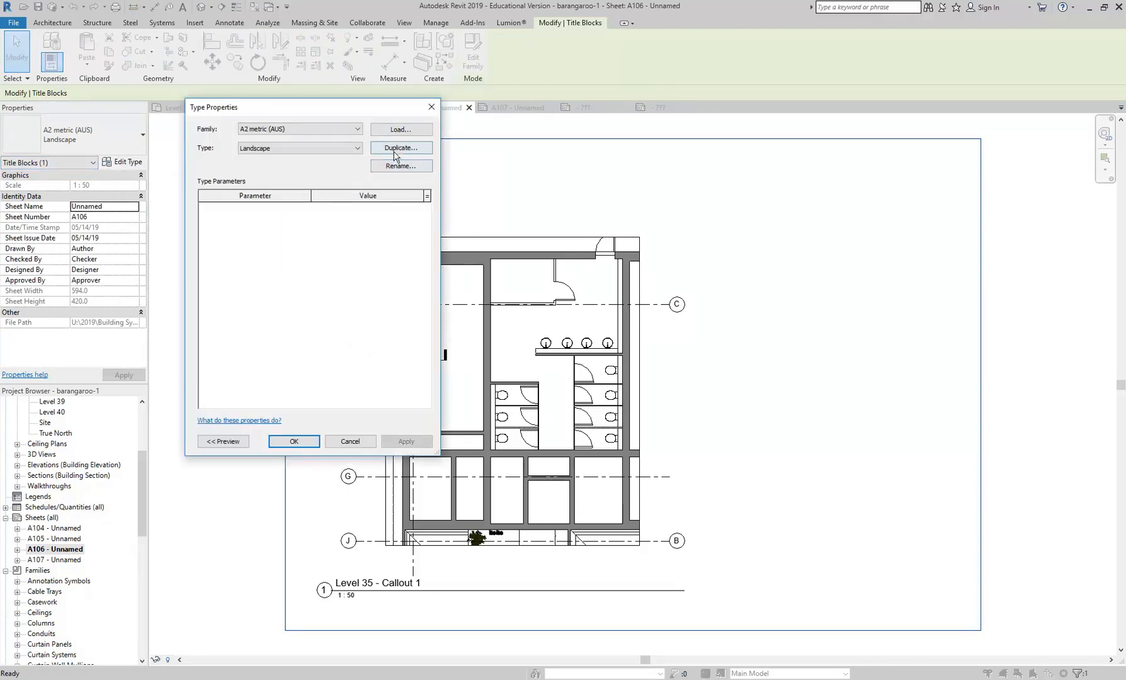
pyautogui.click(397, 128)
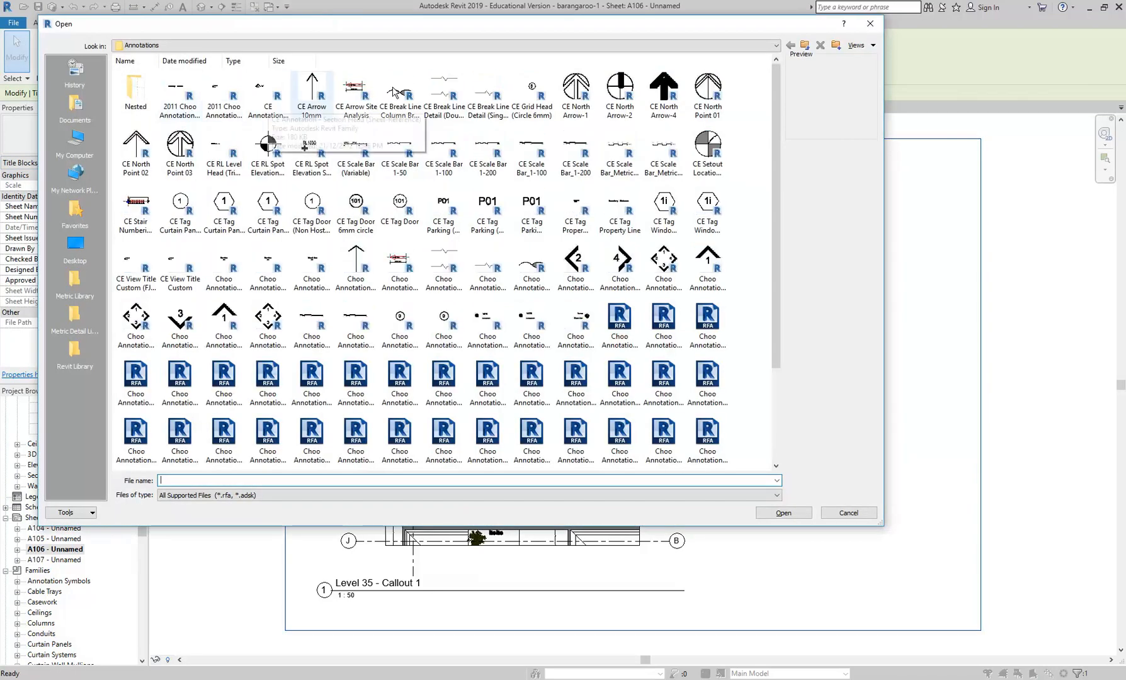
pyautogui.click(805, 45)
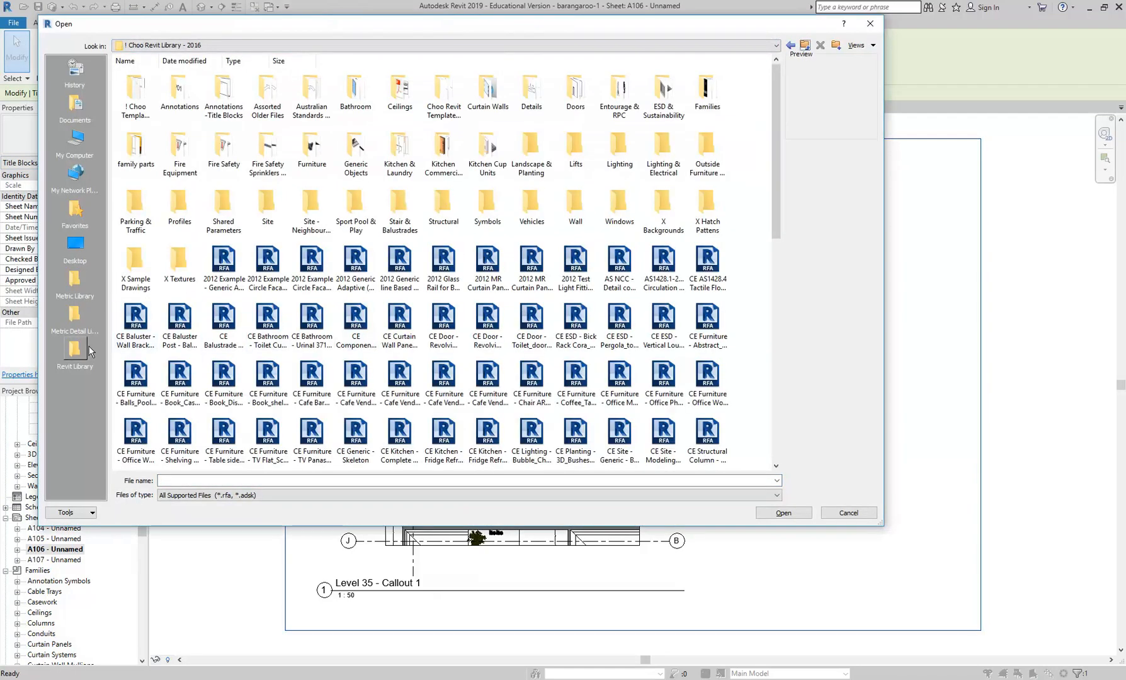
pyautogui.click(75, 351)
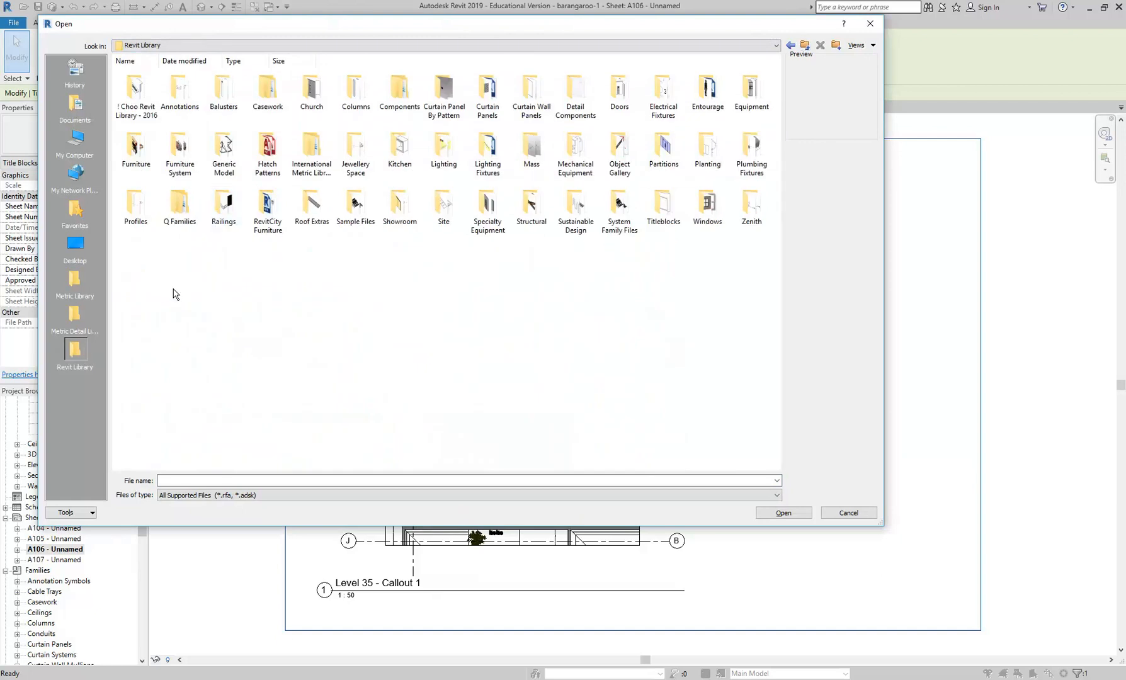
pyautogui.doubleClick(664, 208)
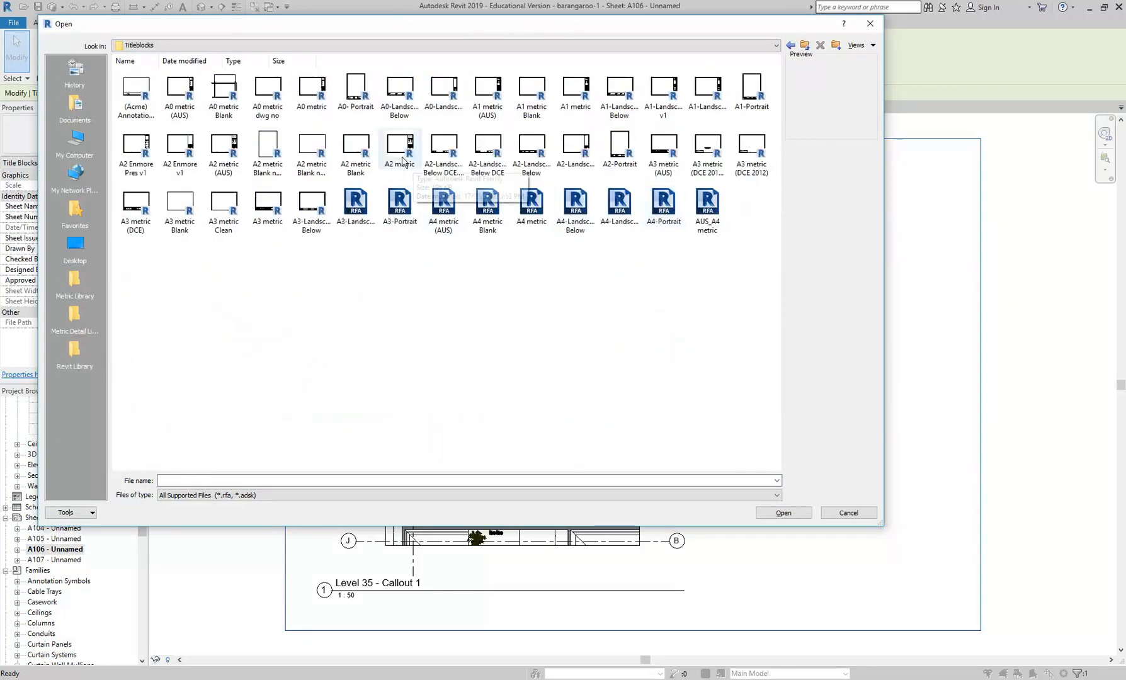
# - Load A2-Landscape Below as the A106 title block and move the callout viewport up clear of the information strip
pyautogui.moveTo(342, 30); pyautogui.dragTo(669, 287)
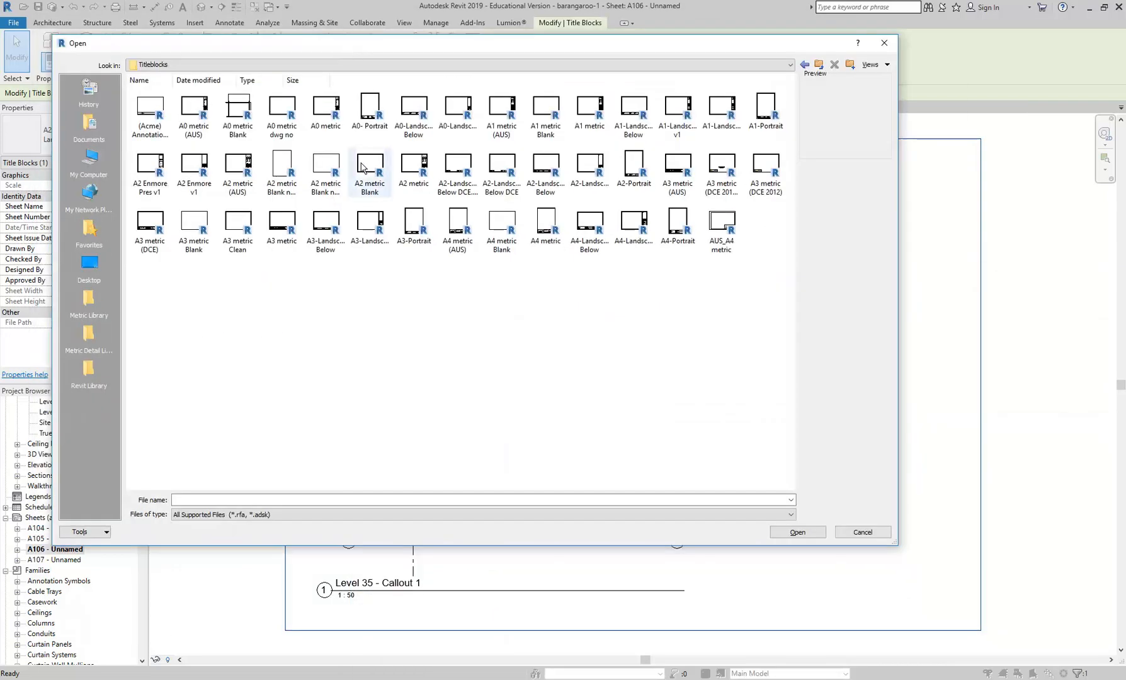
pyautogui.click(363, 169)
pyautogui.click(415, 165)
pyautogui.click(455, 165)
pyautogui.click(501, 164)
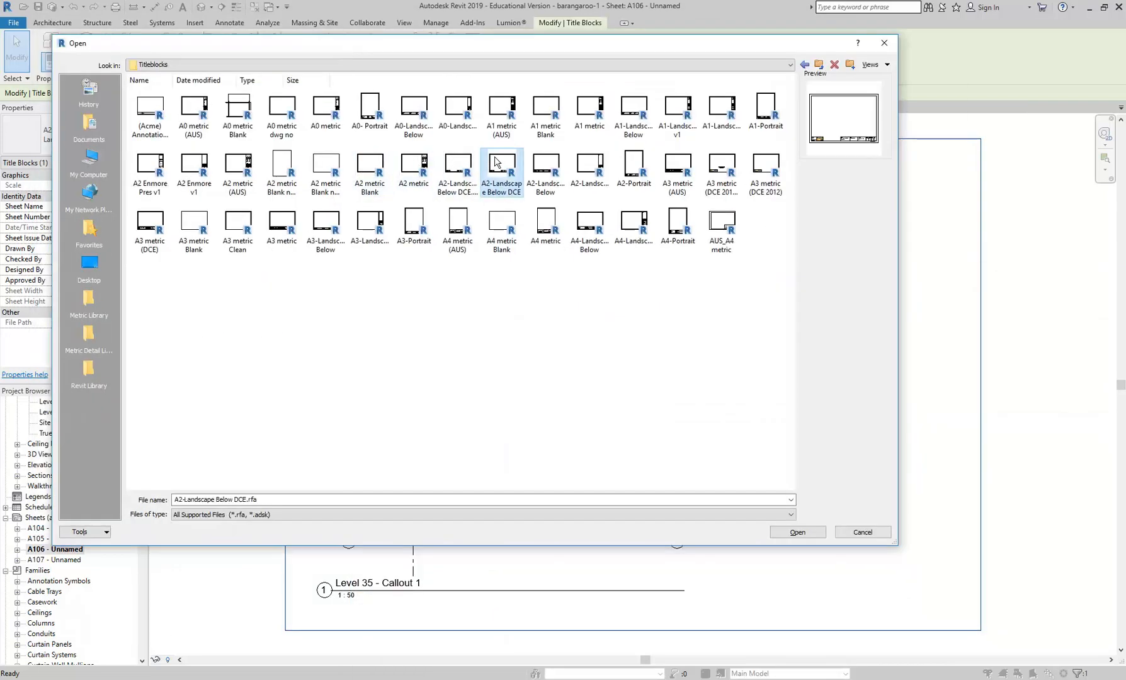
pyautogui.click(545, 170)
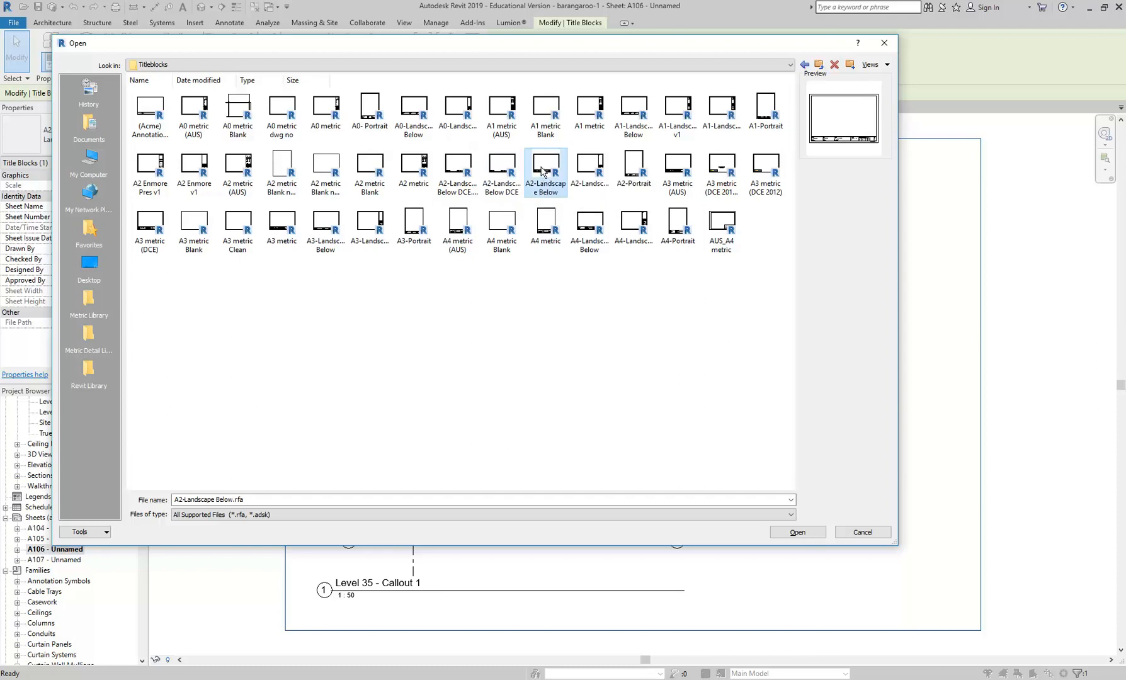
pyautogui.doubleClick(543, 169)
pyautogui.click(291, 441)
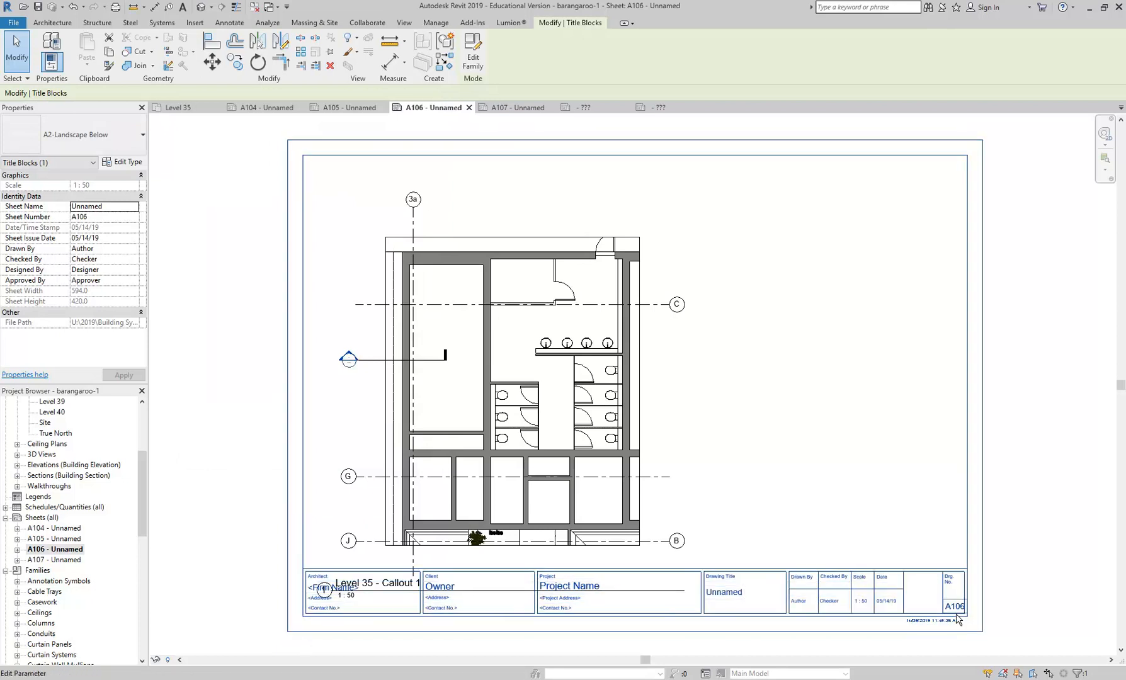
pyautogui.moveTo(501, 375); pyautogui.dragTo(496, 345)
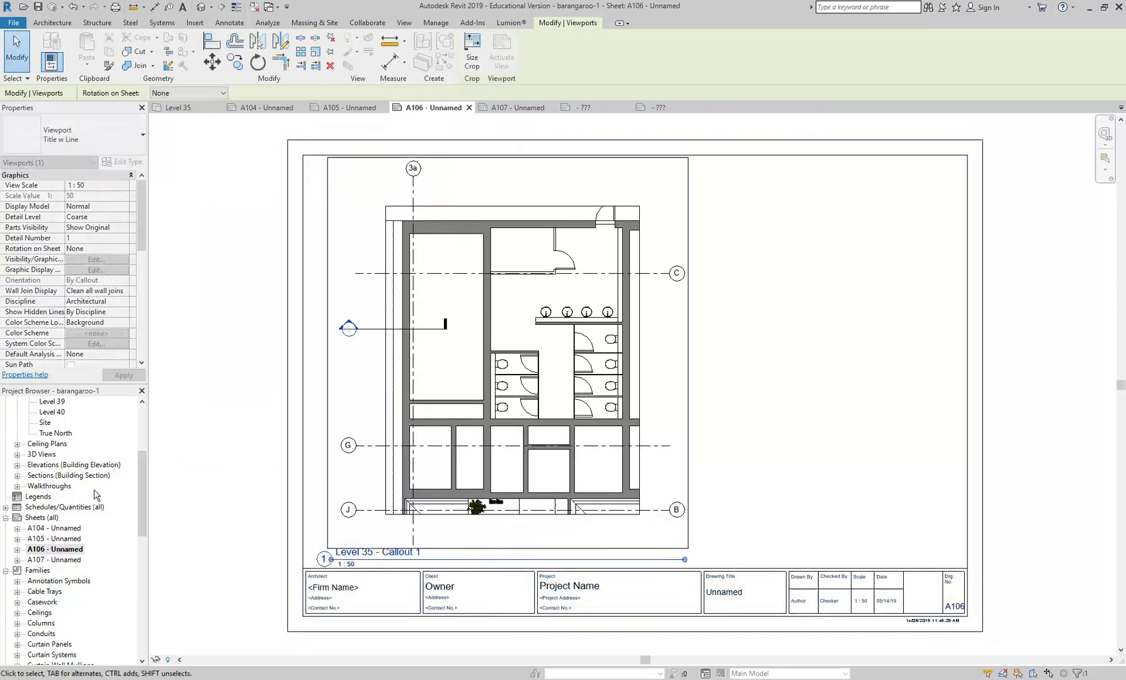
# - Change the title block on sheet A107 to A2-Landscape Below and move the Callout 2 viewport up above its information strip
pyautogui.doubleClick(53, 560)
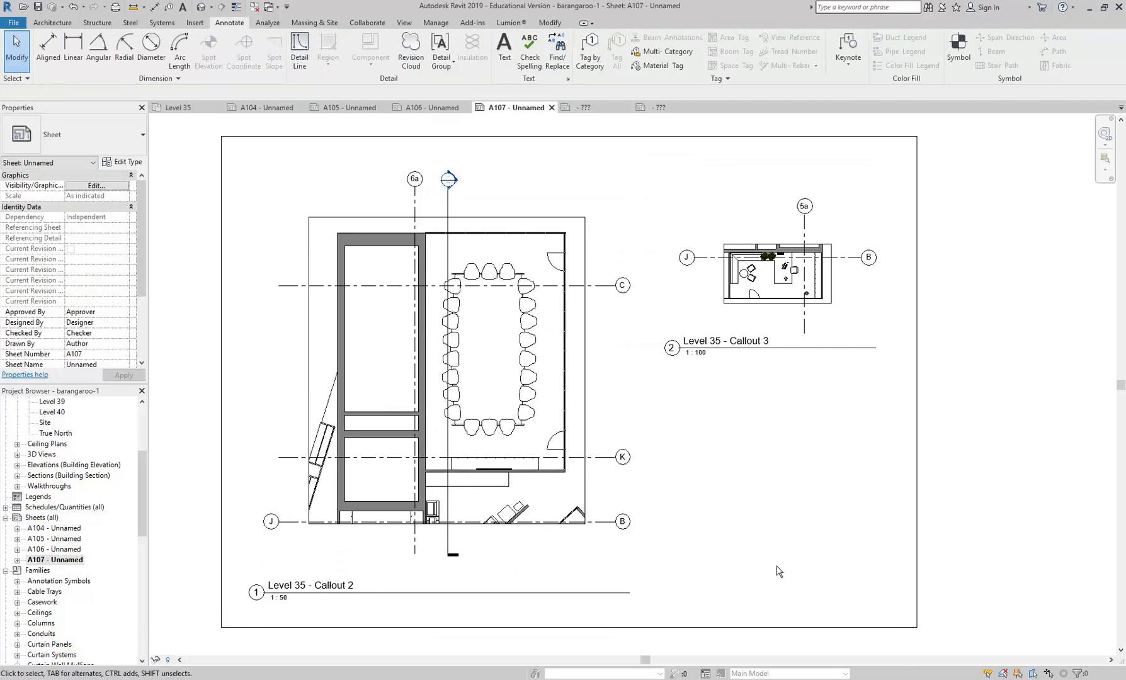
pyautogui.click(917, 567)
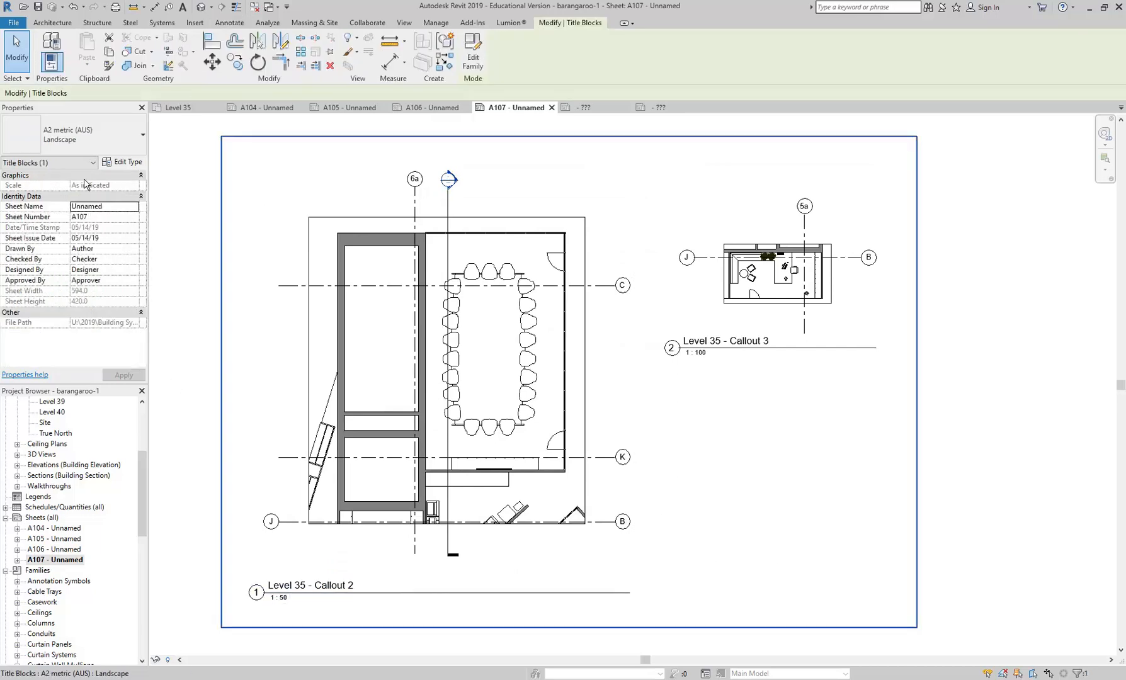
pyautogui.click(68, 148)
pyautogui.click(50, 252)
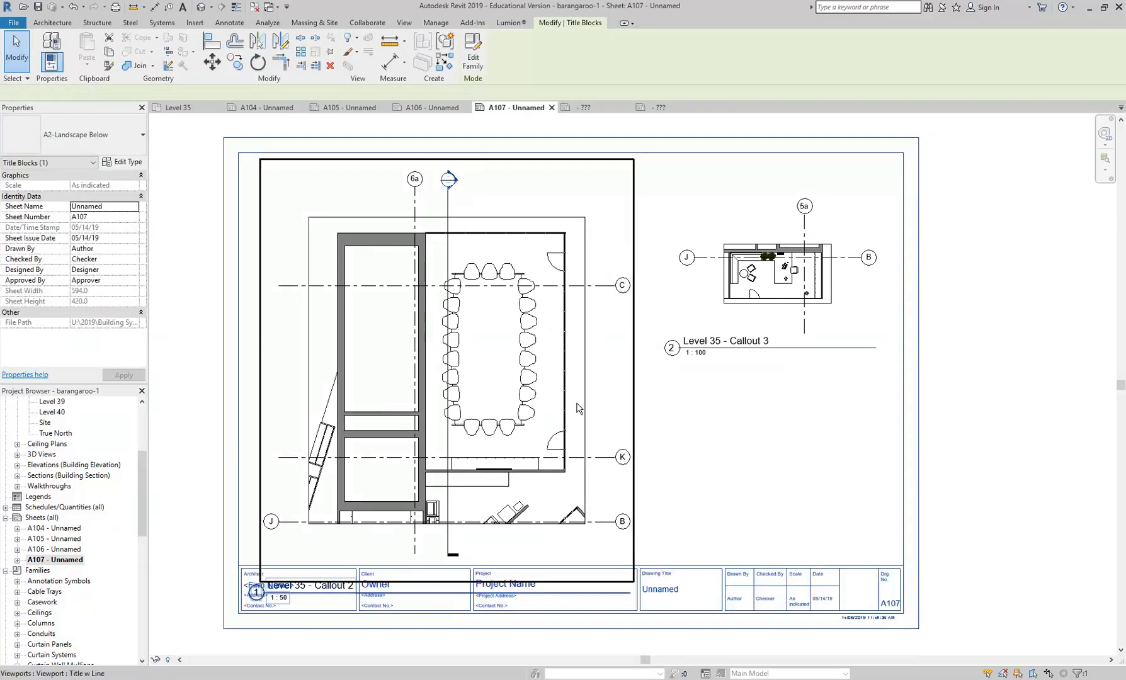
pyautogui.click(450, 373)
pyautogui.moveTo(450, 374); pyautogui.dragTo(451, 324)
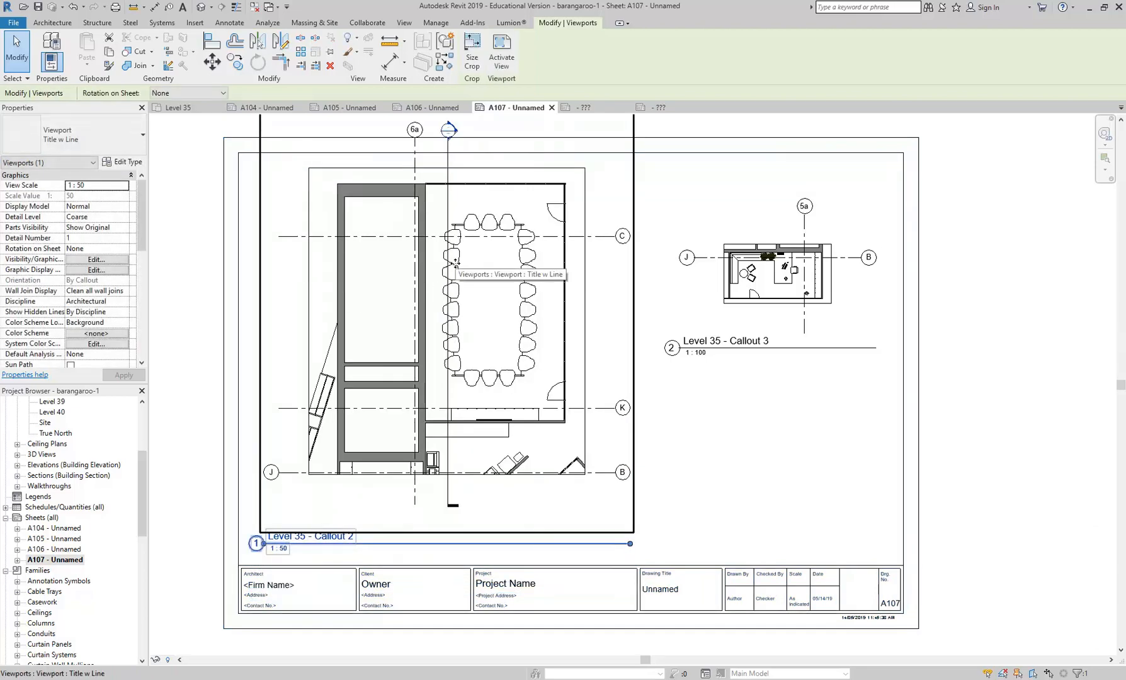
# - Change the title block on sheet A104 to A2-Landscape Below
pyautogui.doubleClick(54, 530)
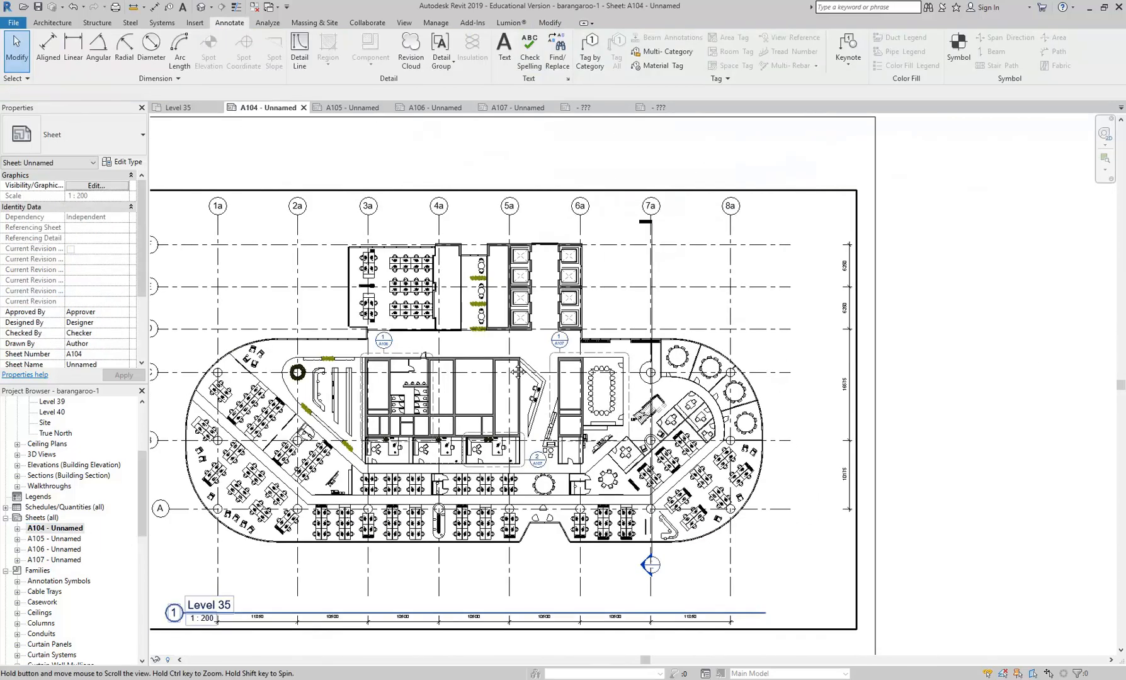
pyautogui.moveTo(434, 413); pyautogui.dragTo(513, 364, button='middle')
pyautogui.click(313, 633)
pyautogui.scroll(-1, 322, 576)
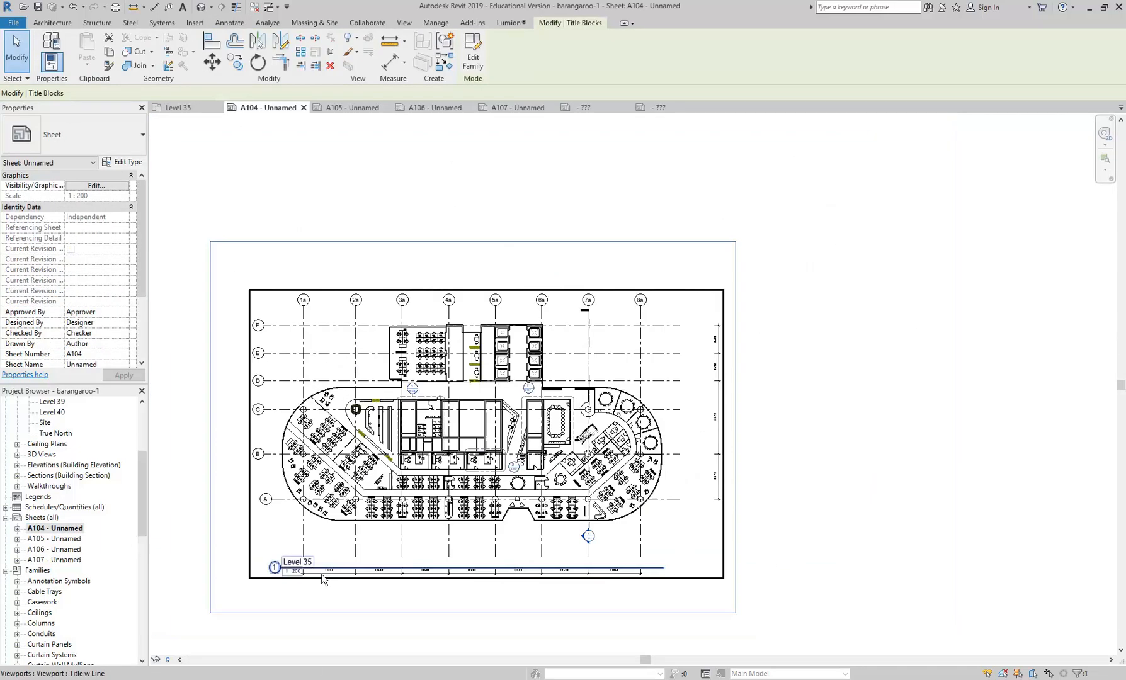
pyautogui.click(104, 132)
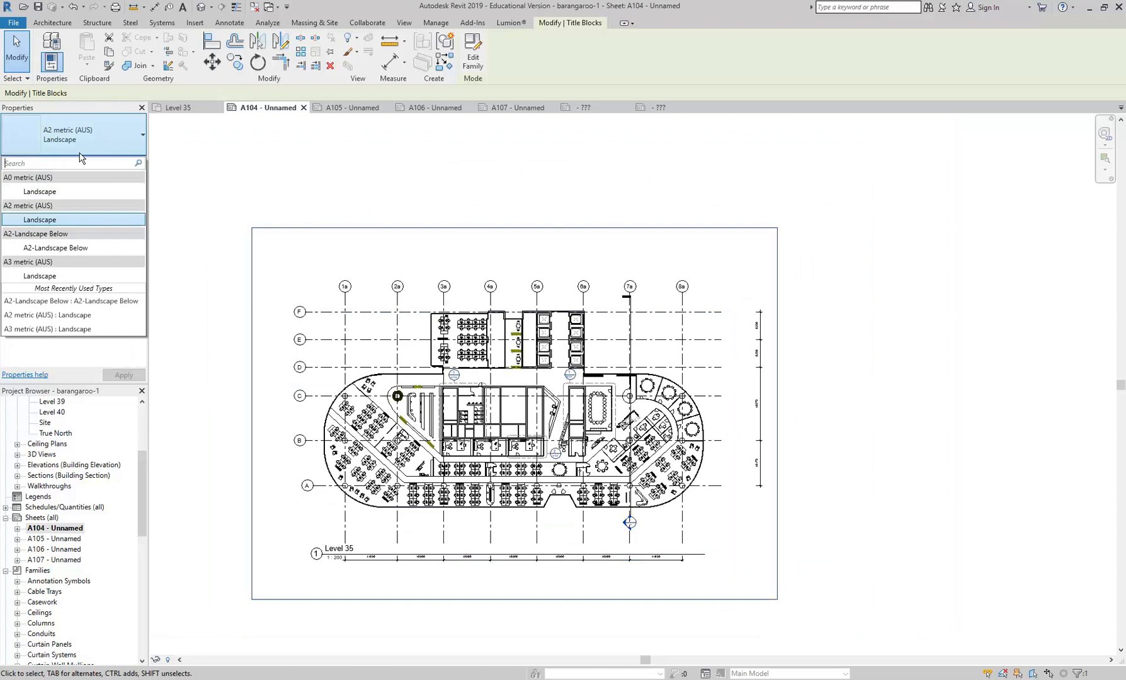
pyautogui.click(57, 247)
pyautogui.click(814, 590)
pyautogui.scroll(4, 769, 601)
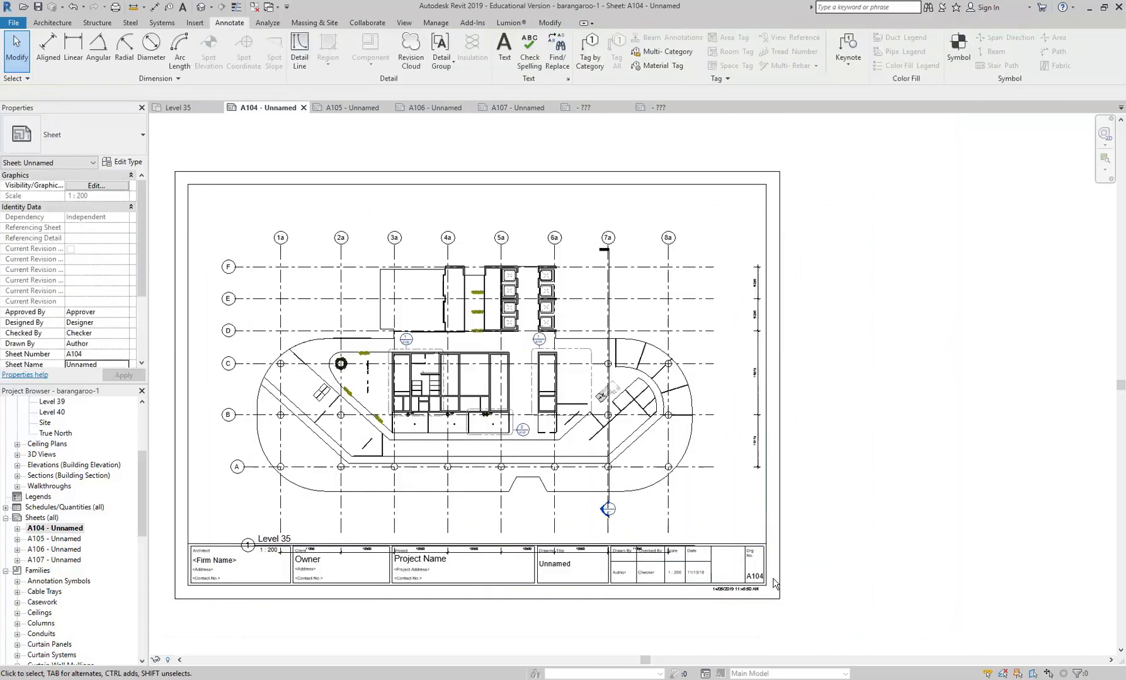
pyautogui.scroll(-1, 498, 434)
pyautogui.moveTo(504, 436); pyautogui.dragTo(717, 514, button='middle')
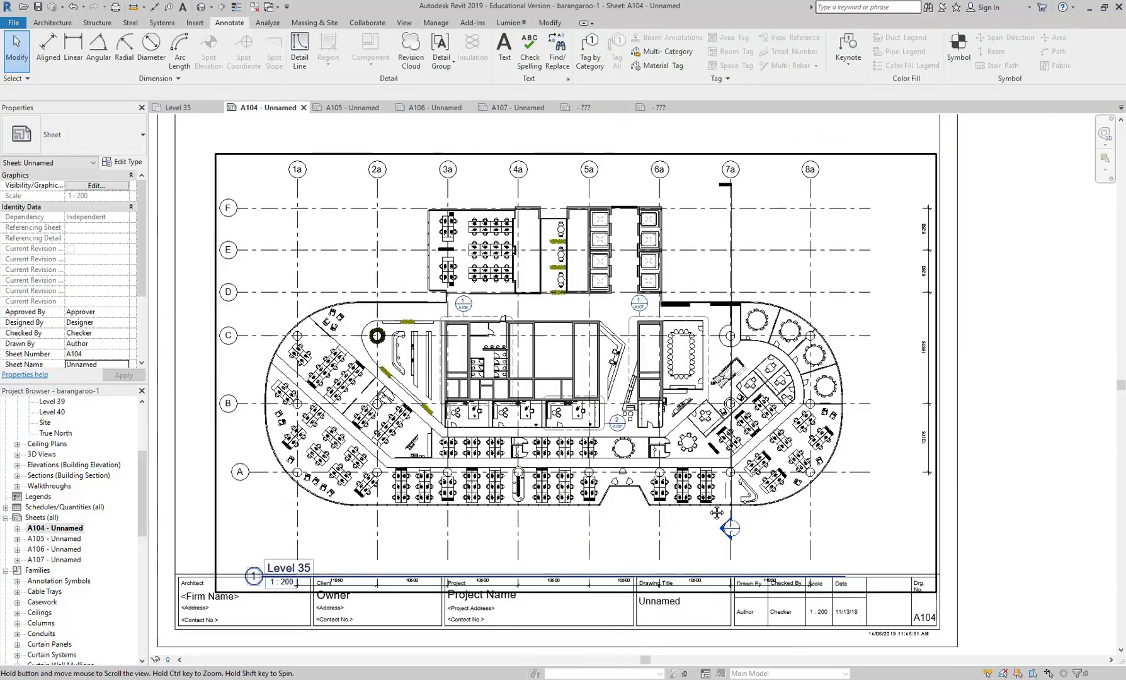
# - Review sheets A106 and A107, and examine the detail number in the Level 35 - Callout 2 view title
pyautogui.doubleClick(54, 549)
pyautogui.scroll(1, 862, 611)
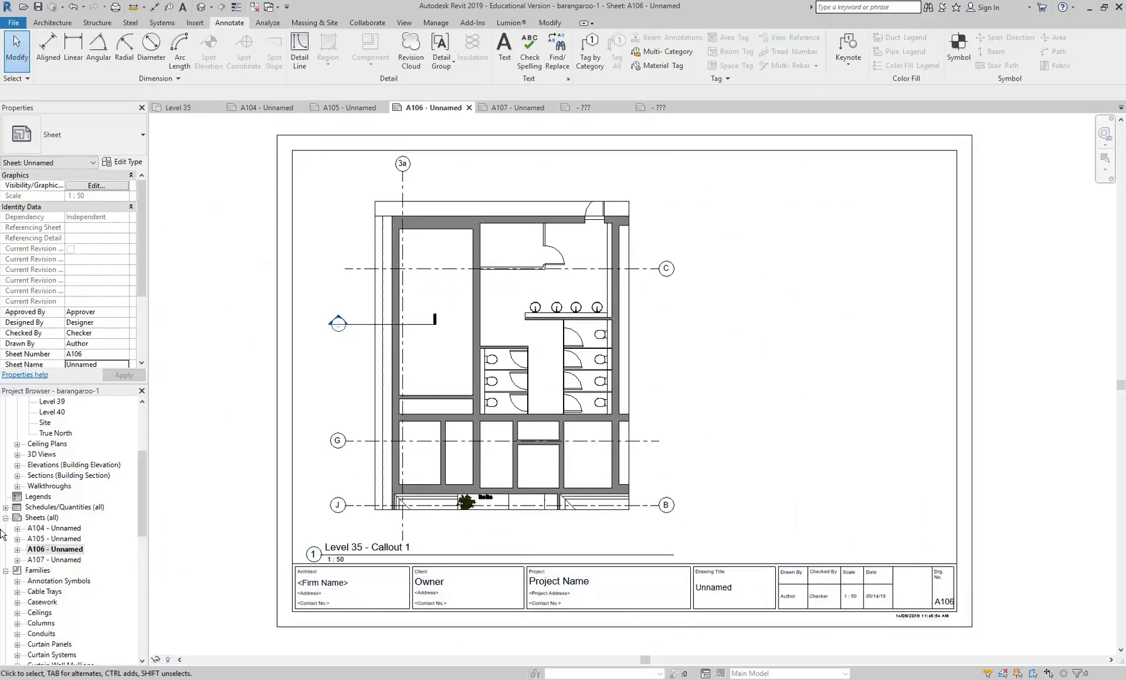
pyautogui.doubleClick(55, 560)
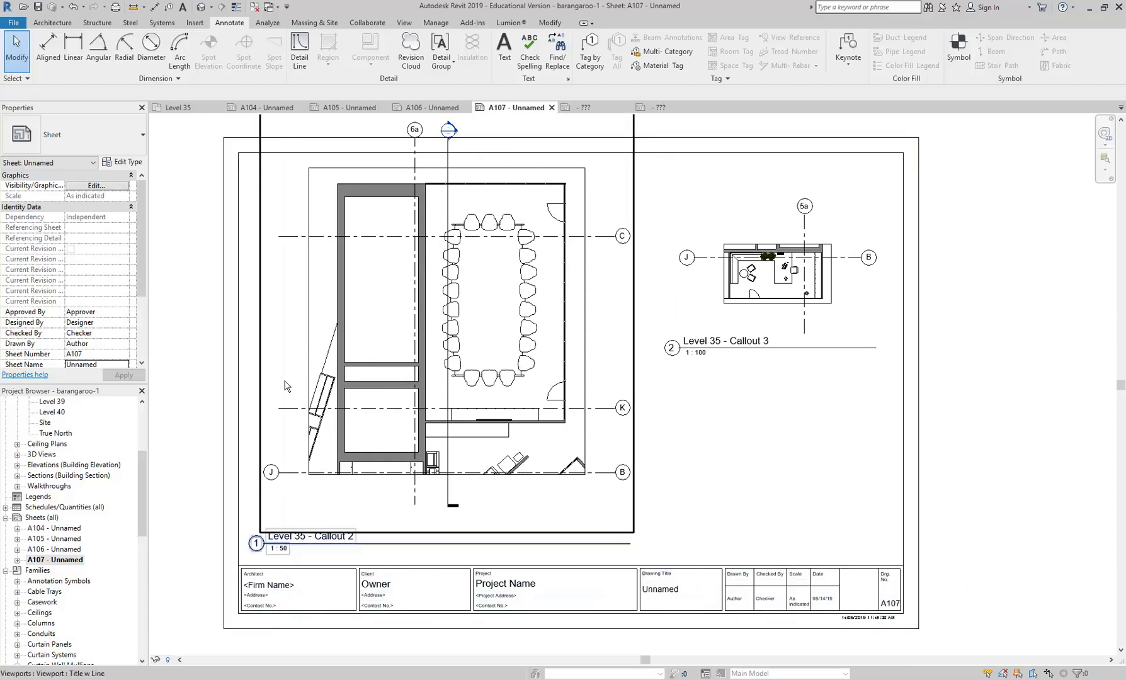
pyautogui.scroll(-2, 441, 391)
pyautogui.moveTo(446, 395); pyautogui.dragTo(468, 408, button='middle')
pyautogui.scroll(2, 398, 435)
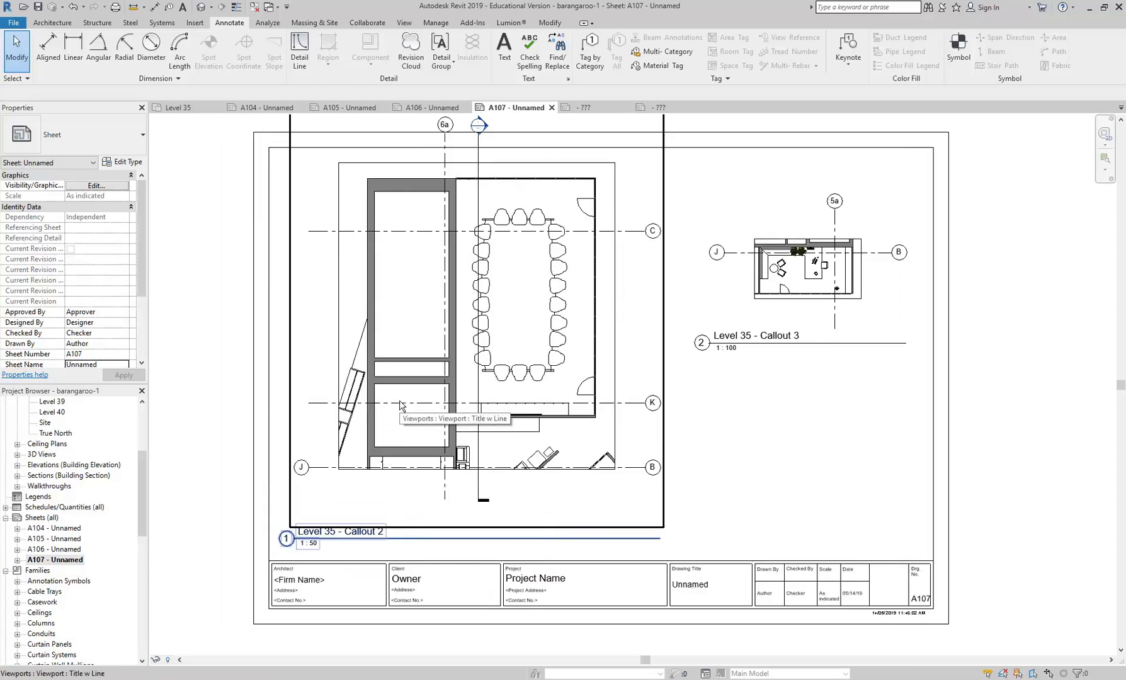
pyautogui.click(400, 408)
pyautogui.scroll(3, 289, 541)
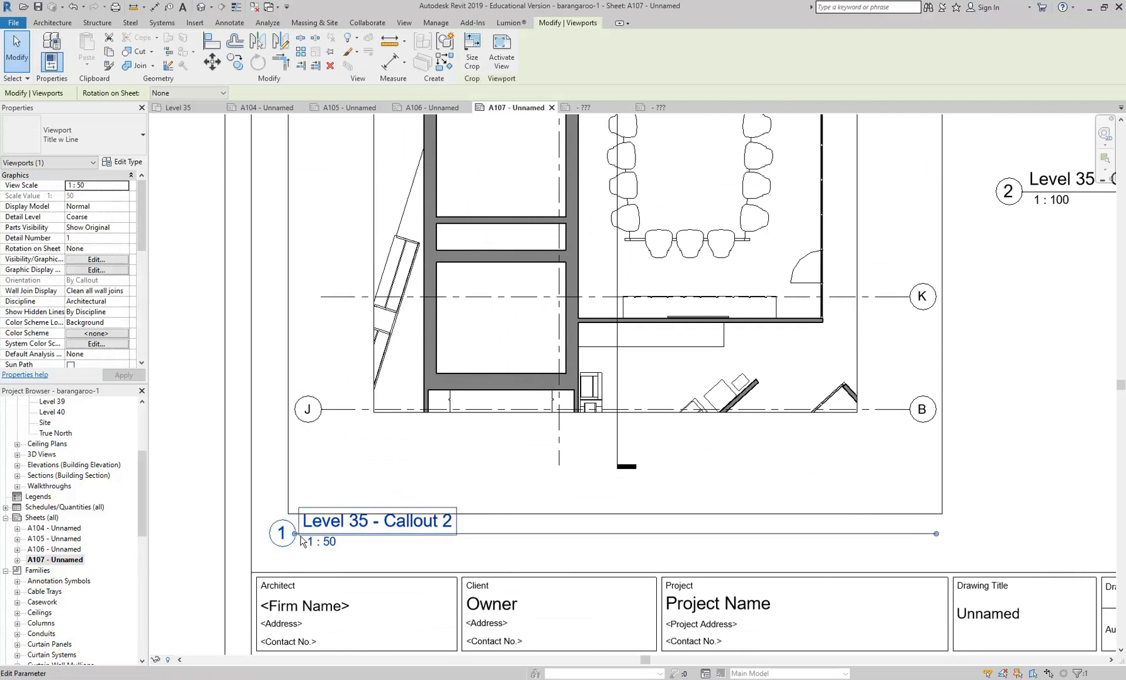
pyautogui.scroll(3, 293, 543)
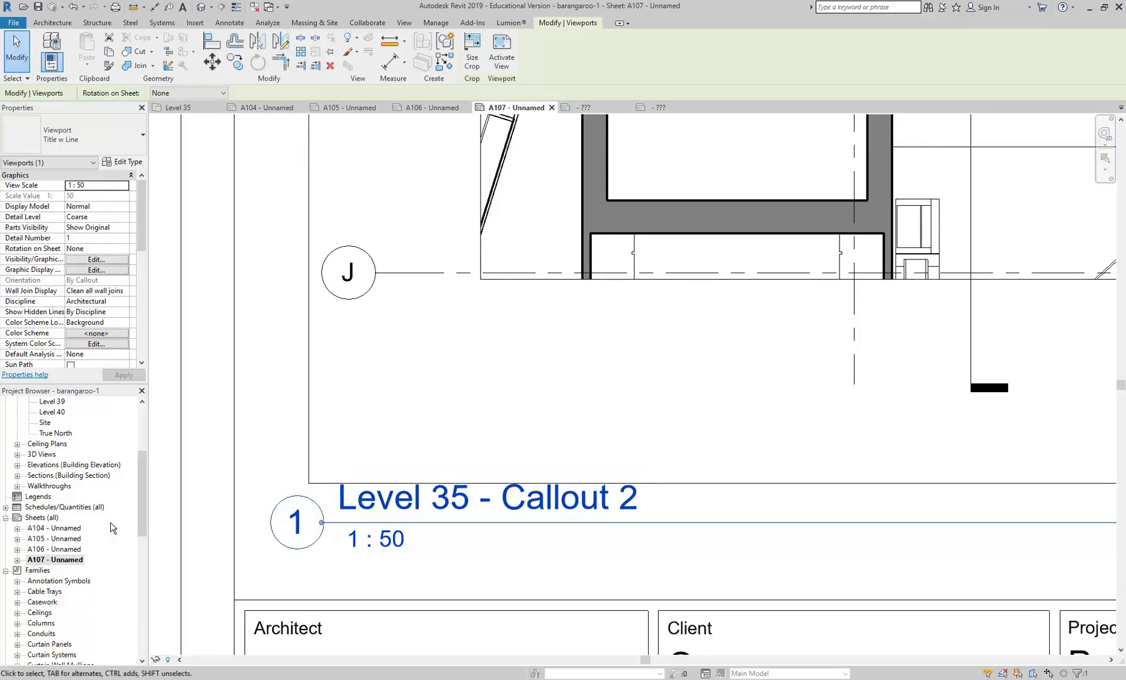
# - Review the callout heads on sheet A104 and examine the matching Level 35 - Callout 1 view title on sheet A106
pyautogui.doubleClick(61, 529)
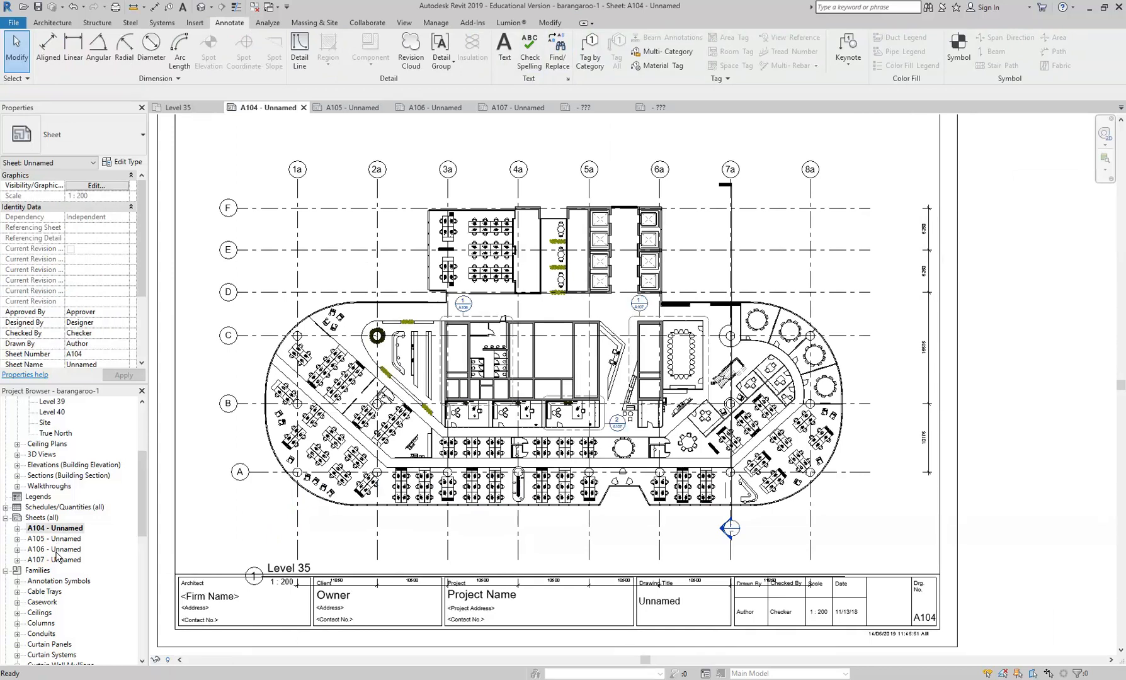
pyautogui.click(55, 550)
pyautogui.click(62, 553)
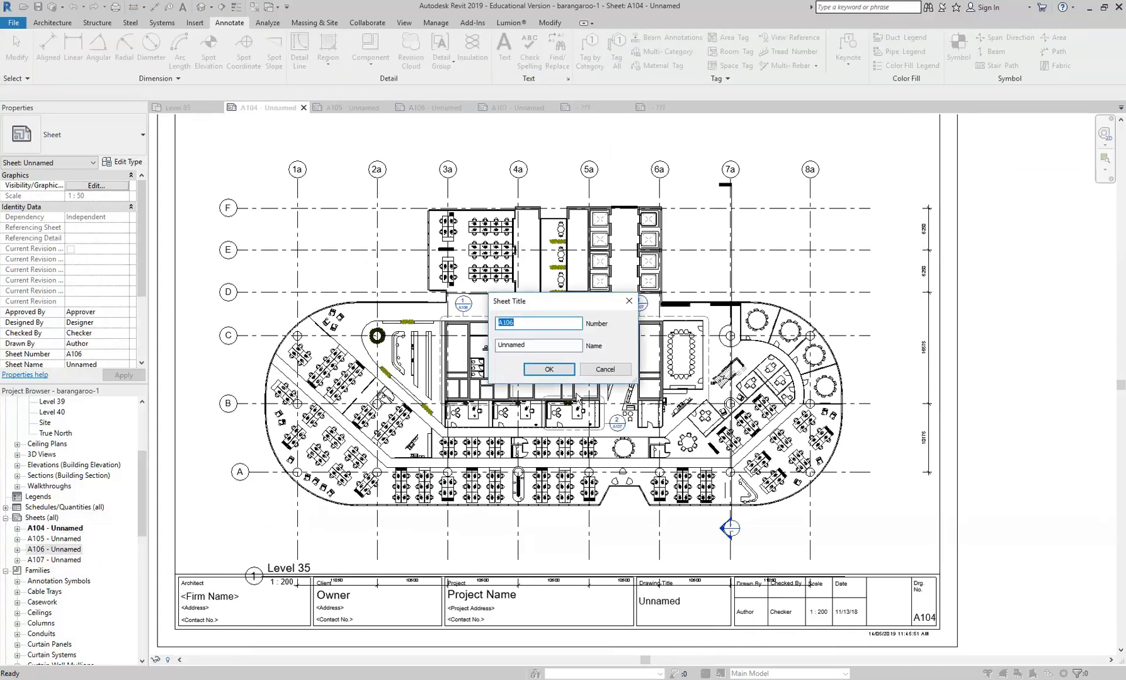
pyautogui.click(607, 372)
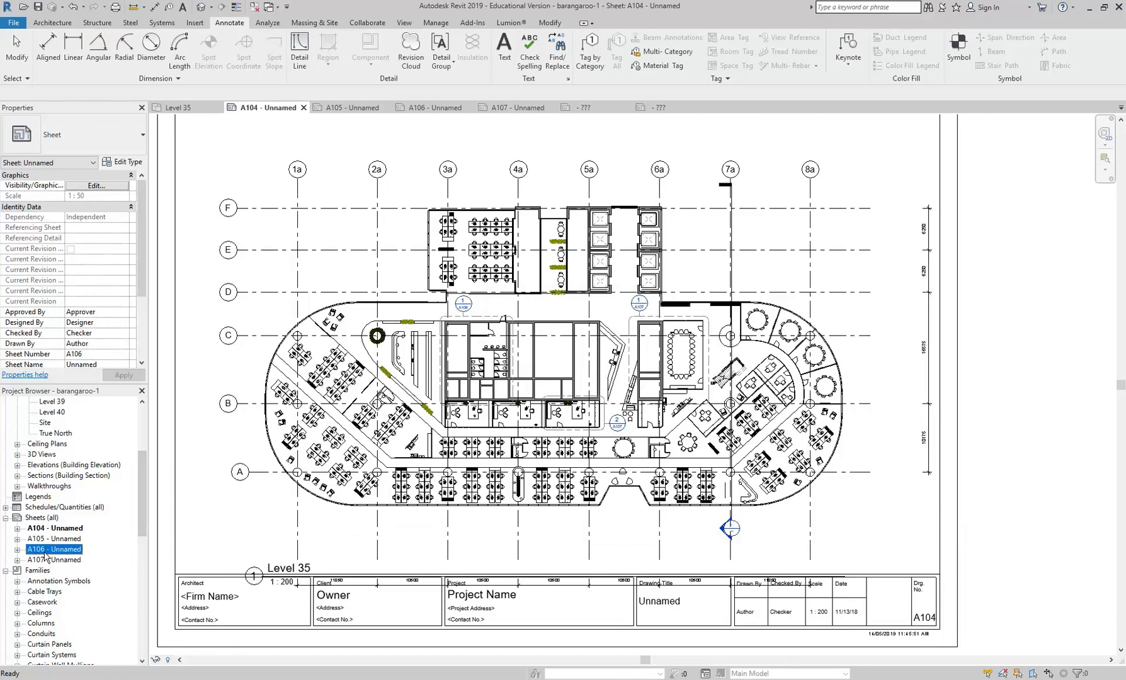
pyautogui.doubleClick(55, 549)
pyautogui.scroll(3, 313, 487)
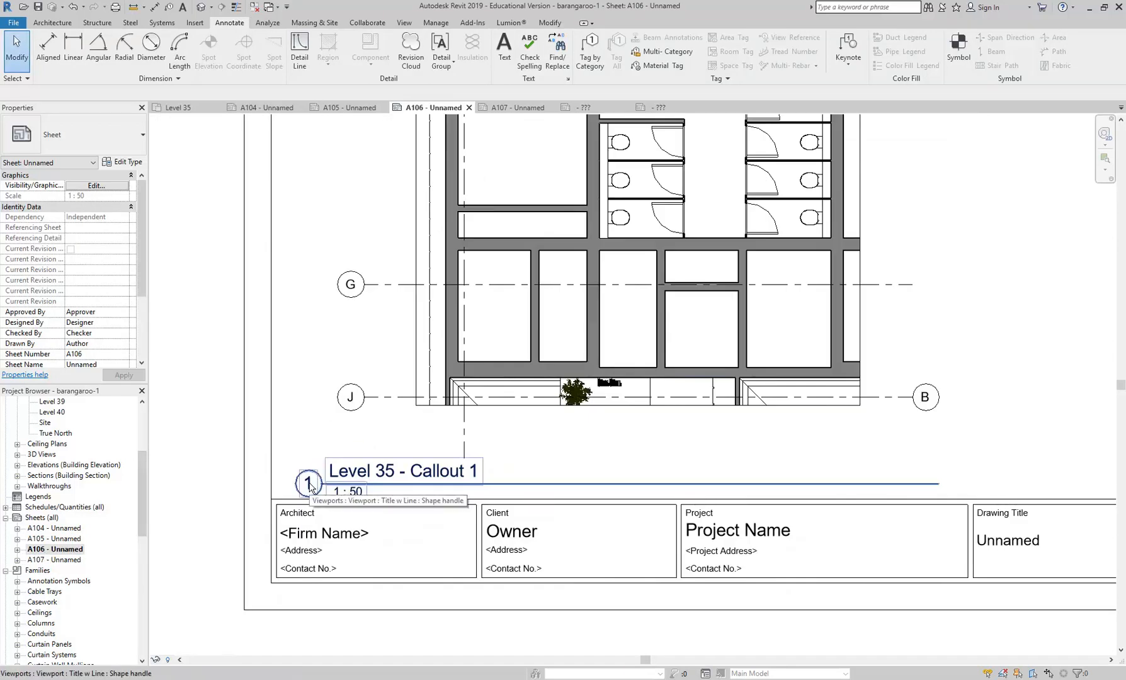
pyautogui.scroll(-1, 527, 354)
pyautogui.scroll(-2, 528, 354)
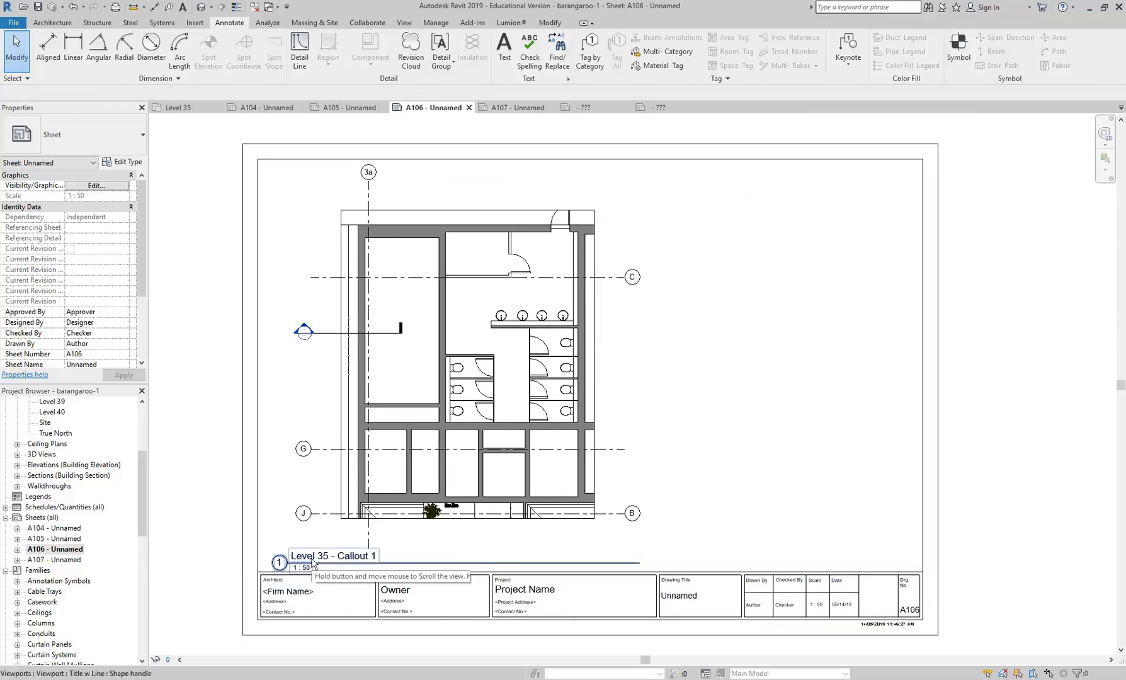
# - Review sheets A105 and A106, and examine the layout of both callout viewports on sheet A107
pyautogui.doubleClick(51, 539)
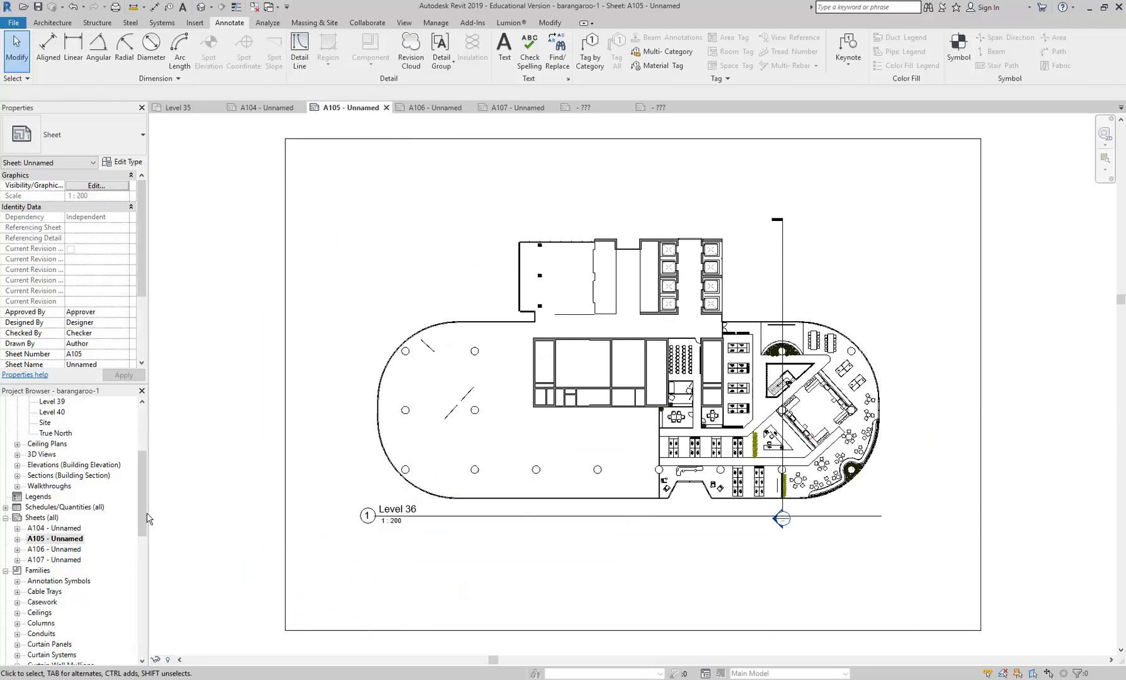
pyautogui.doubleClick(51, 549)
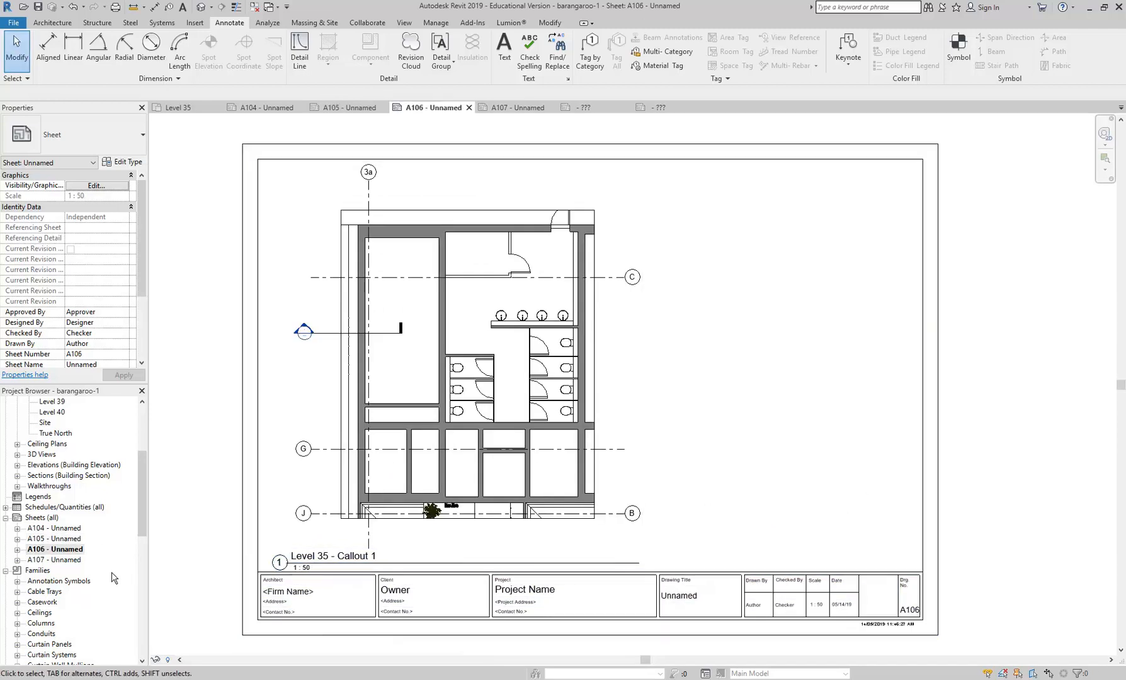
pyautogui.doubleClick(65, 560)
pyautogui.scroll(-5, 416, 513)
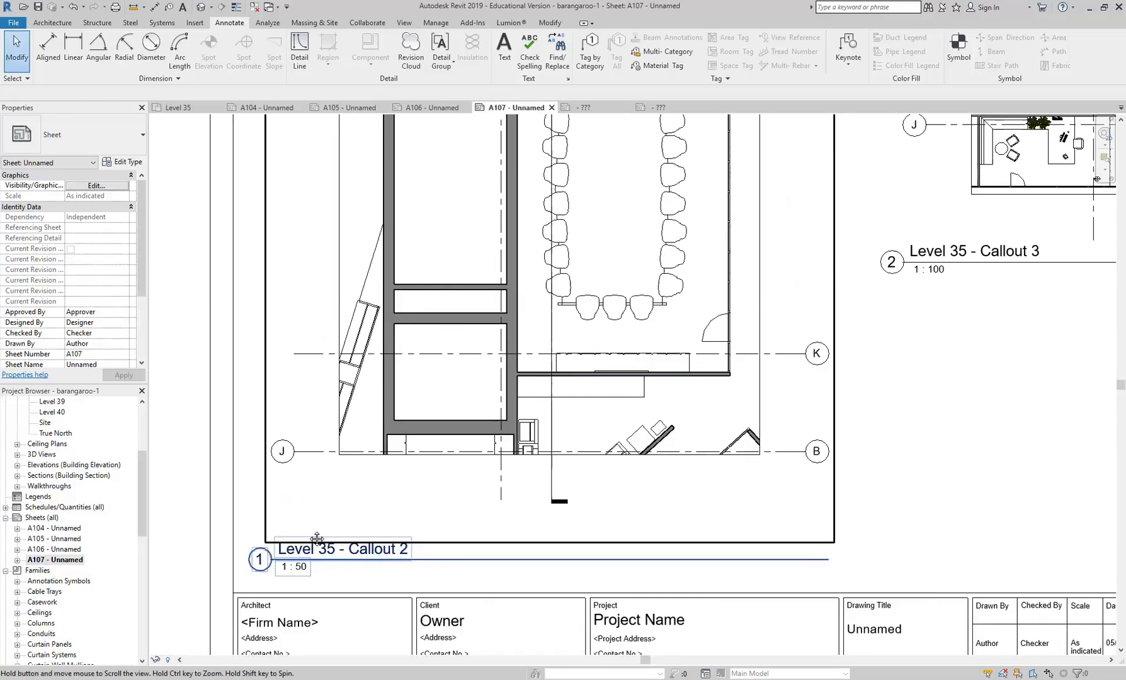
pyautogui.scroll(-1, 415, 514)
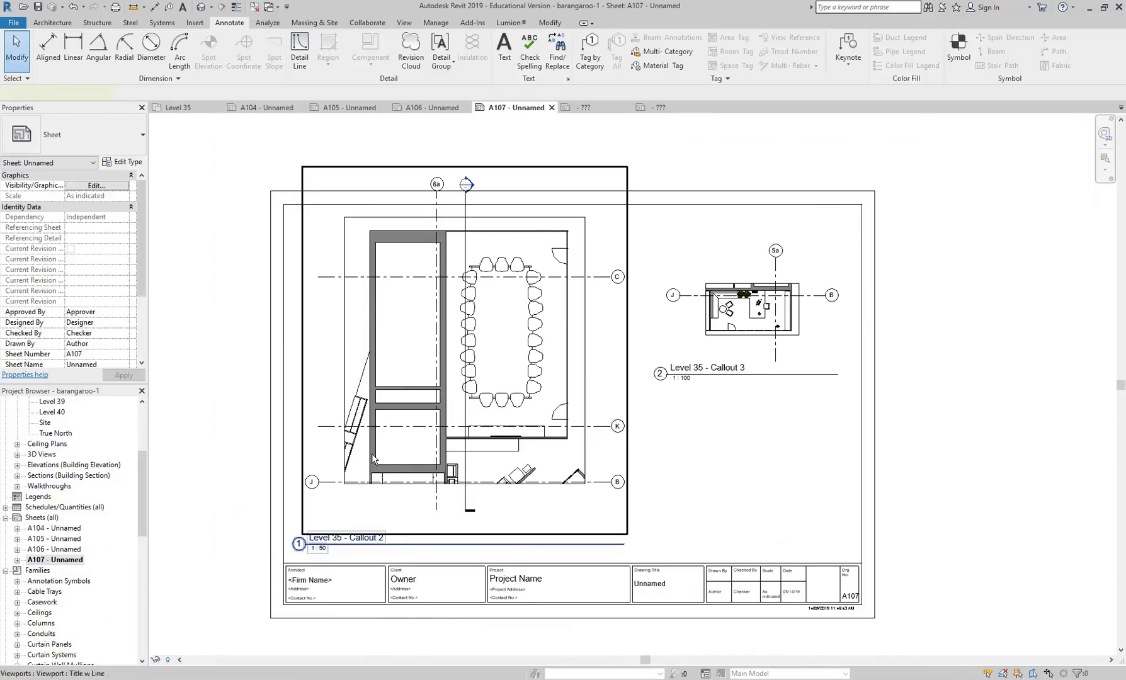
# - Set the detail number of Level 35 - Callout 3 to 3 and Level 35 - Callout 2 to 2 on sheet A107
pyautogui.click(299, 544)
pyautogui.click(674, 380)
pyautogui.click(660, 375)
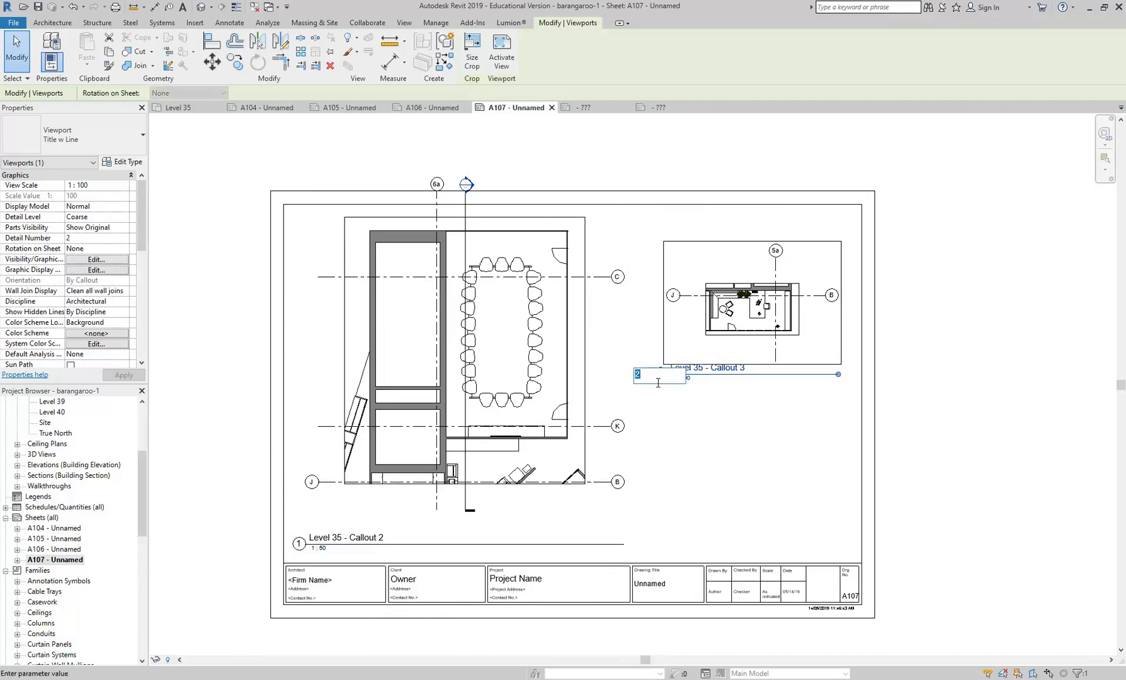
pyautogui.click(300, 543)
pyautogui.click(300, 543)
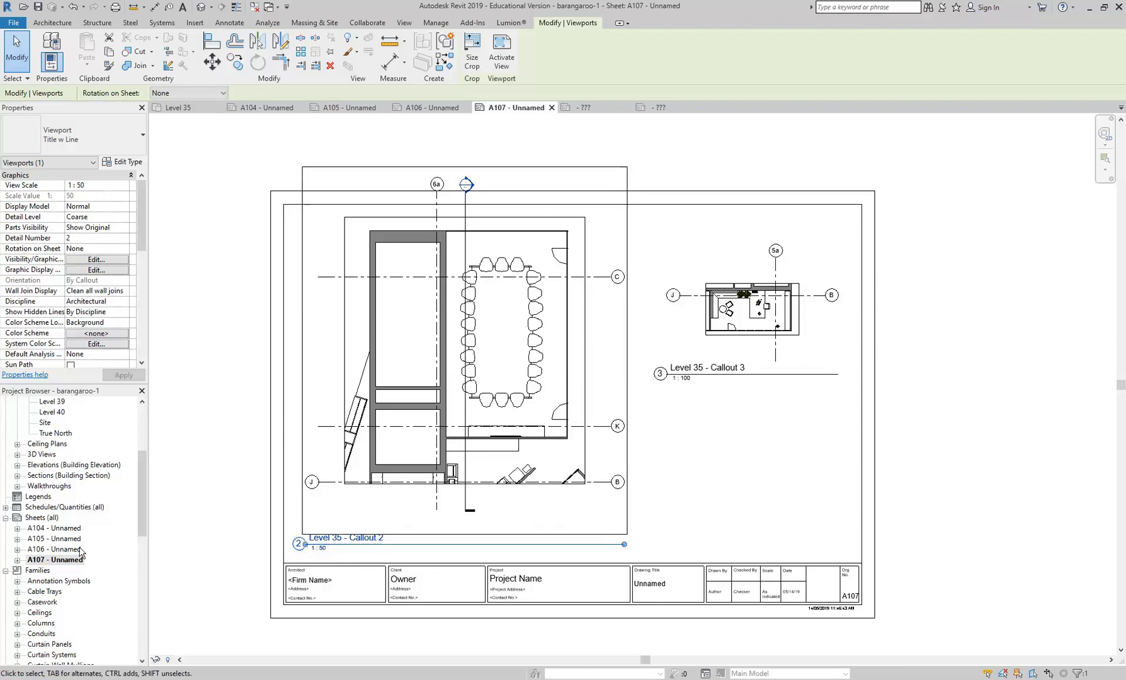
pyautogui.press('Escape')
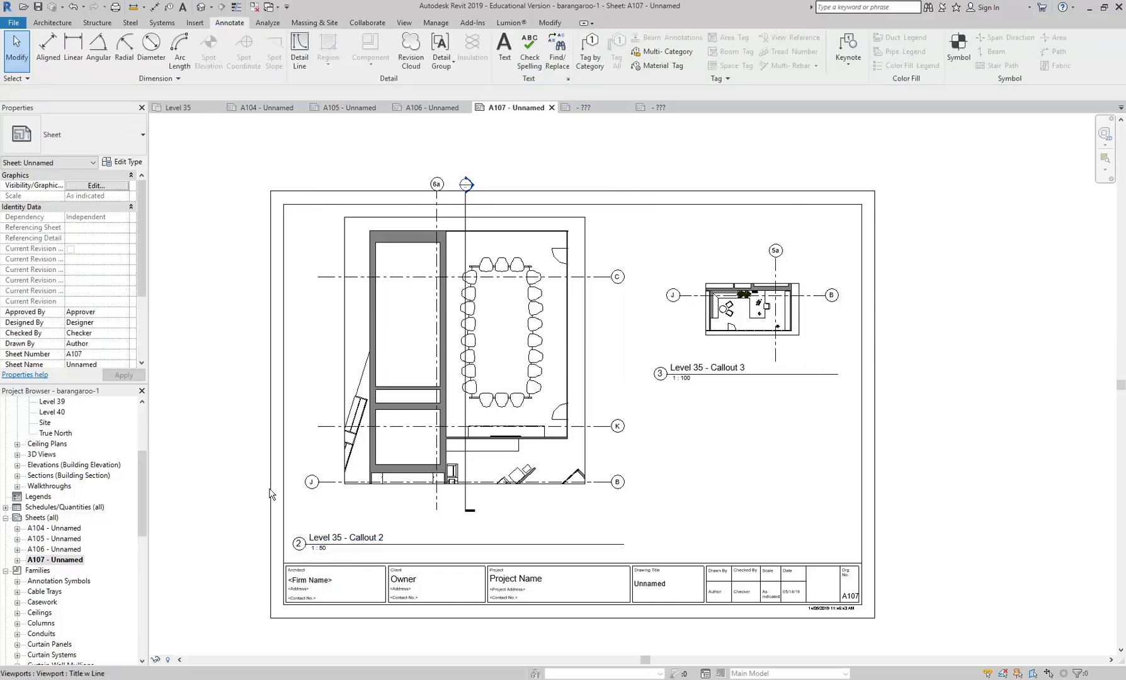
# - Check the renumbered callout heads on sheet A104 and inspect the Level 35 - Callout 1 view title on sheet A106
pyautogui.doubleClick(49, 531)
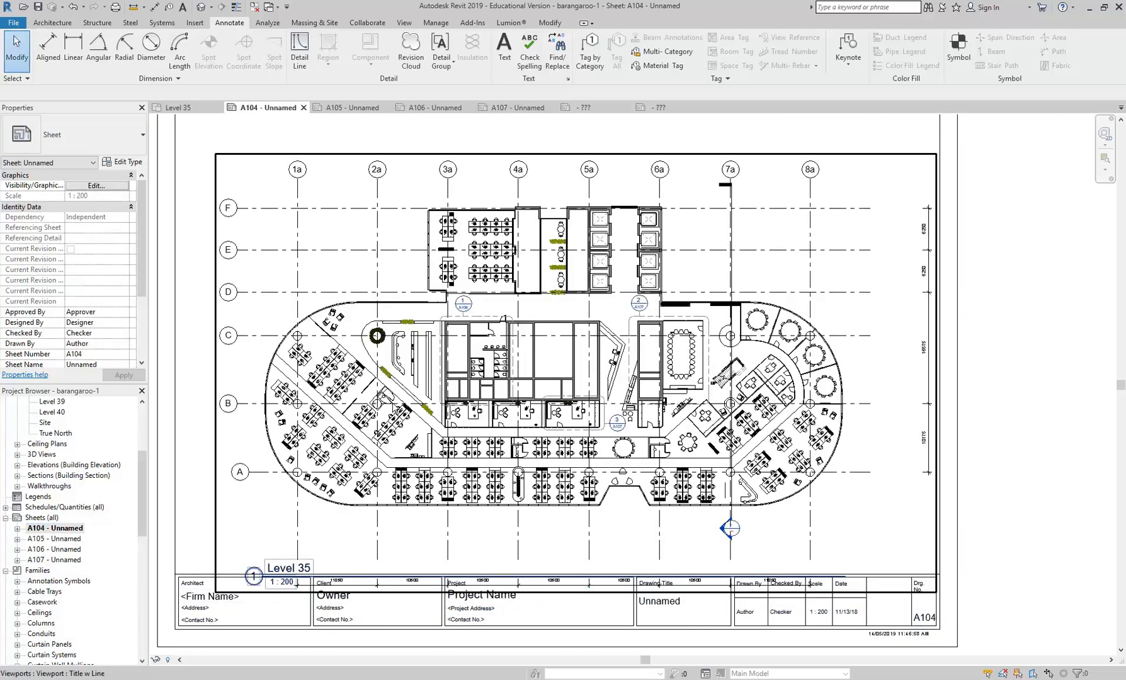
pyautogui.scroll(3, 591, 326)
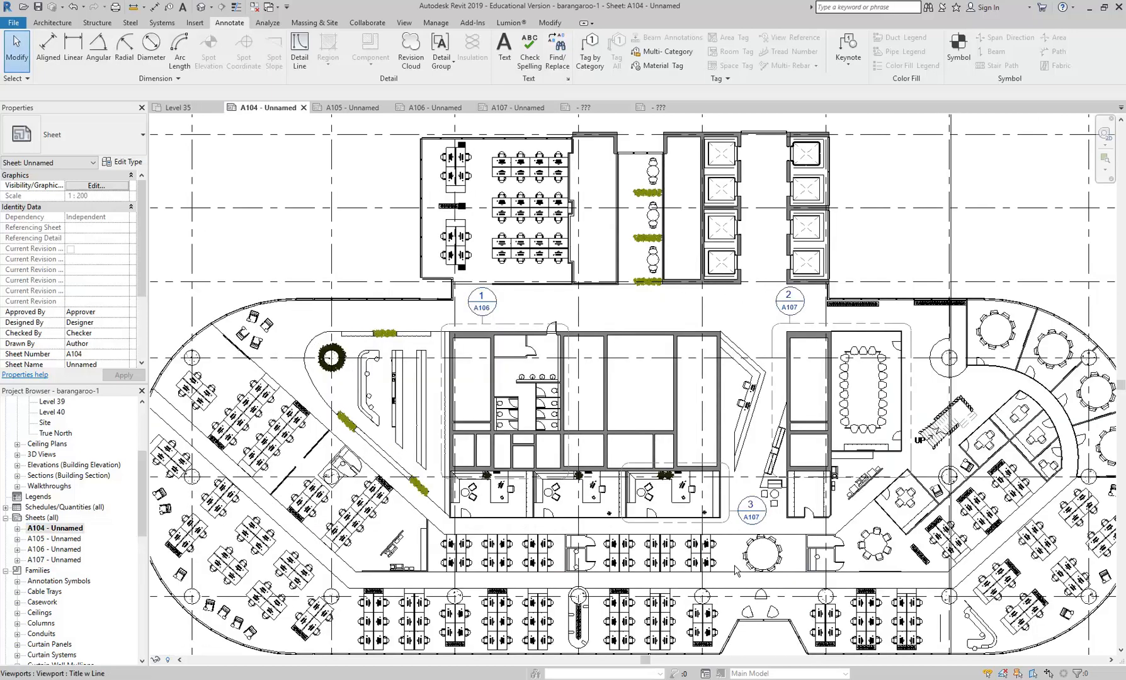
pyautogui.doubleClick(54, 549)
pyautogui.moveTo(477, 463); pyautogui.dragTo(510, 447, button='middle')
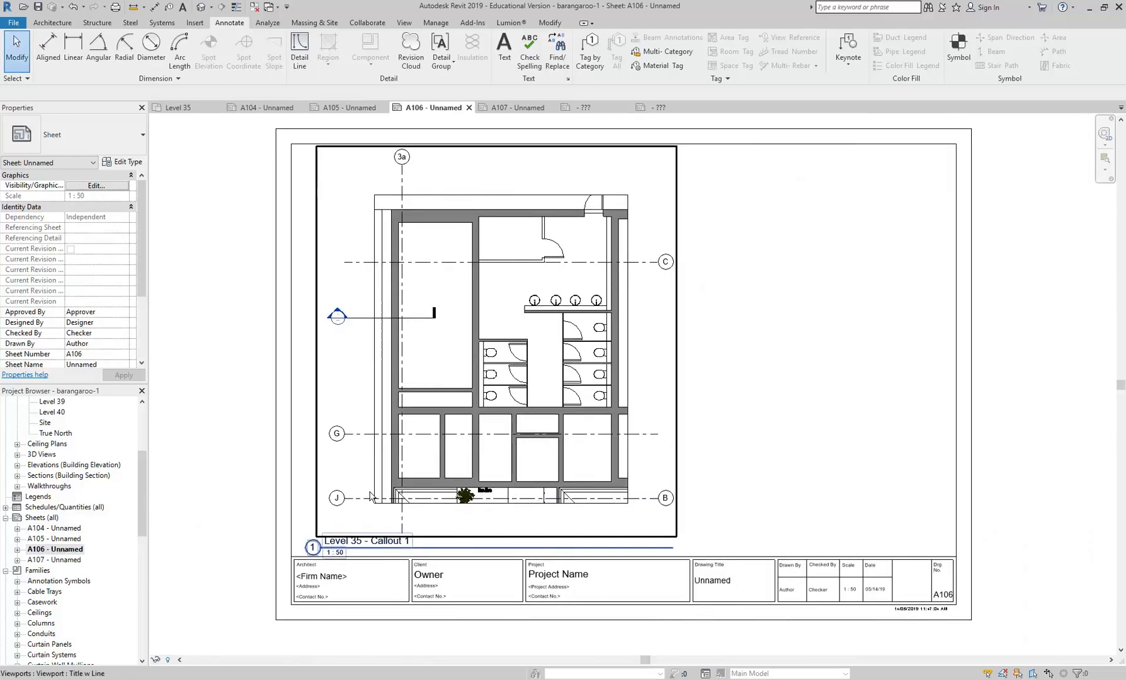
pyautogui.scroll(3, 340, 554)
pyautogui.scroll(-2, 340, 554)
pyautogui.scroll(3, 337, 532)
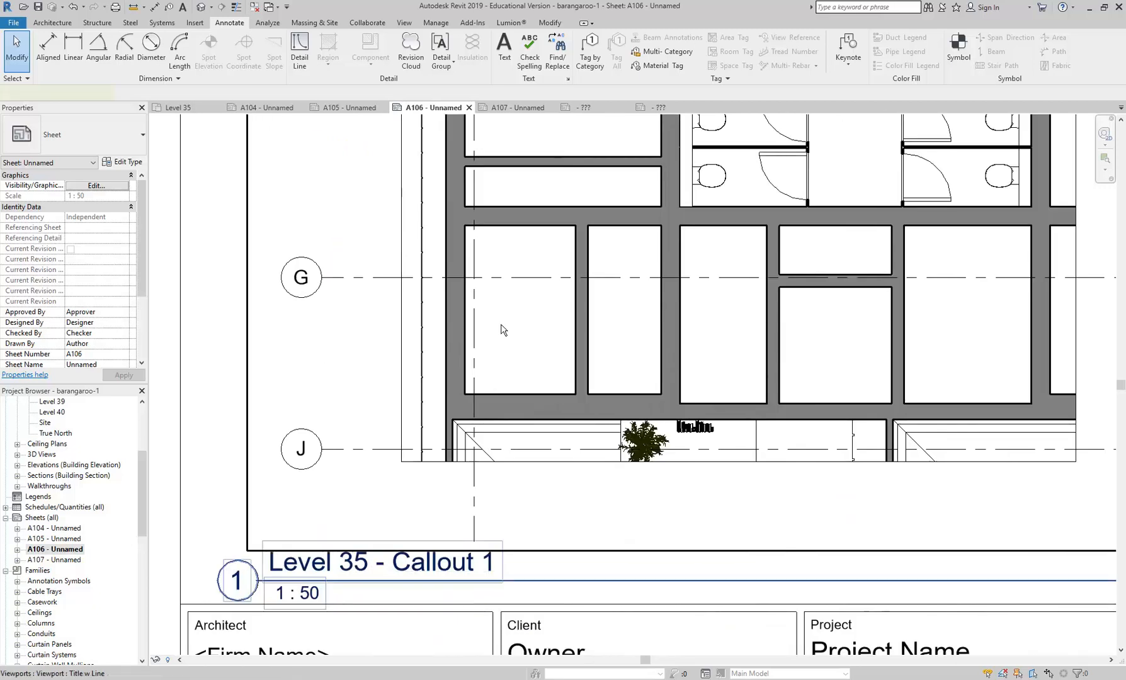
# - Inspect the type properties of the Level 35 - Callout 1 viewport for its title family, without changing them
pyautogui.click(497, 373)
pyautogui.moveTo(328, 554); pyautogui.dragTo(458, 523, button='middle')
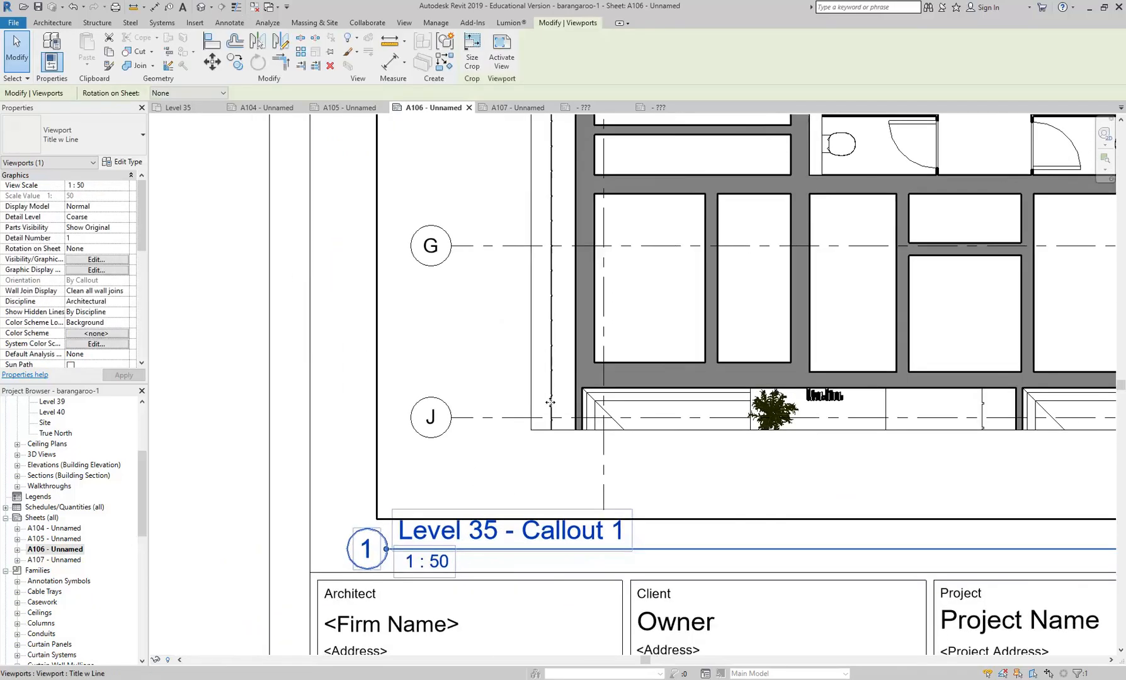
pyautogui.click(124, 162)
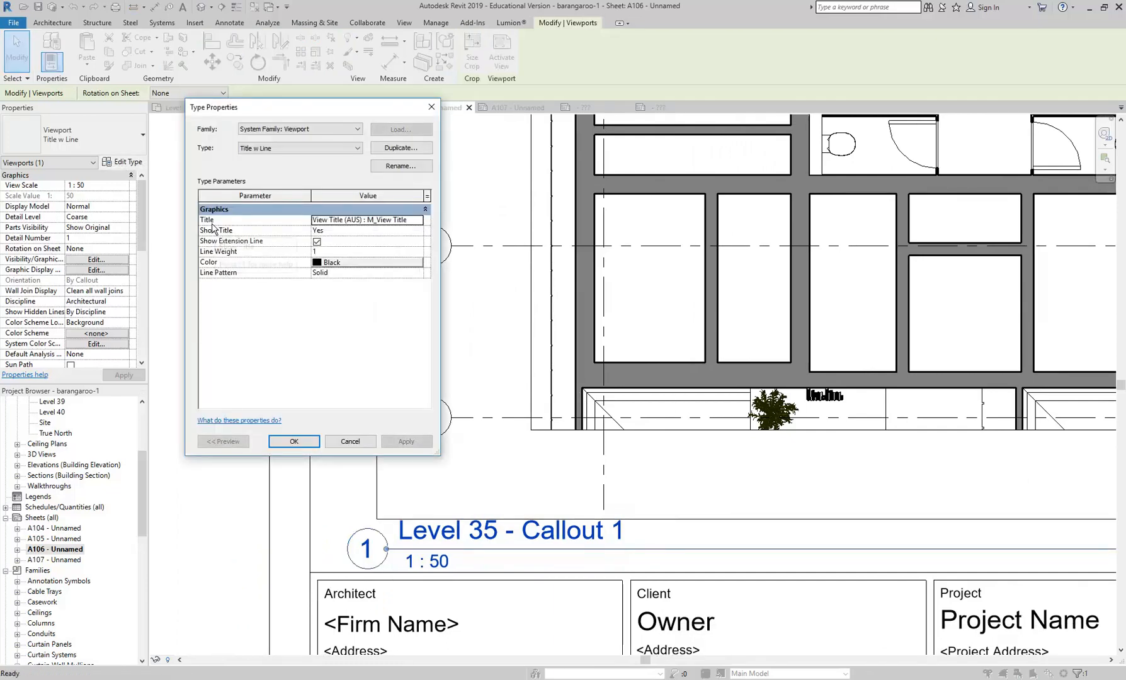
pyautogui.click(357, 221)
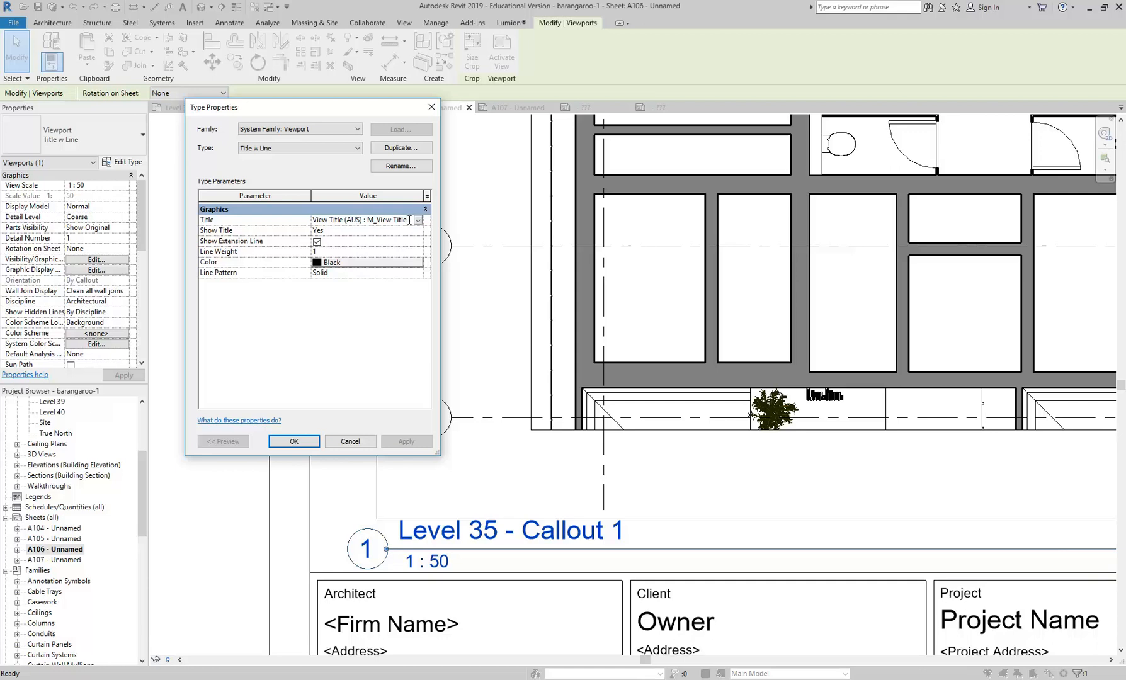
pyautogui.click(354, 442)
pyautogui.click(239, 424)
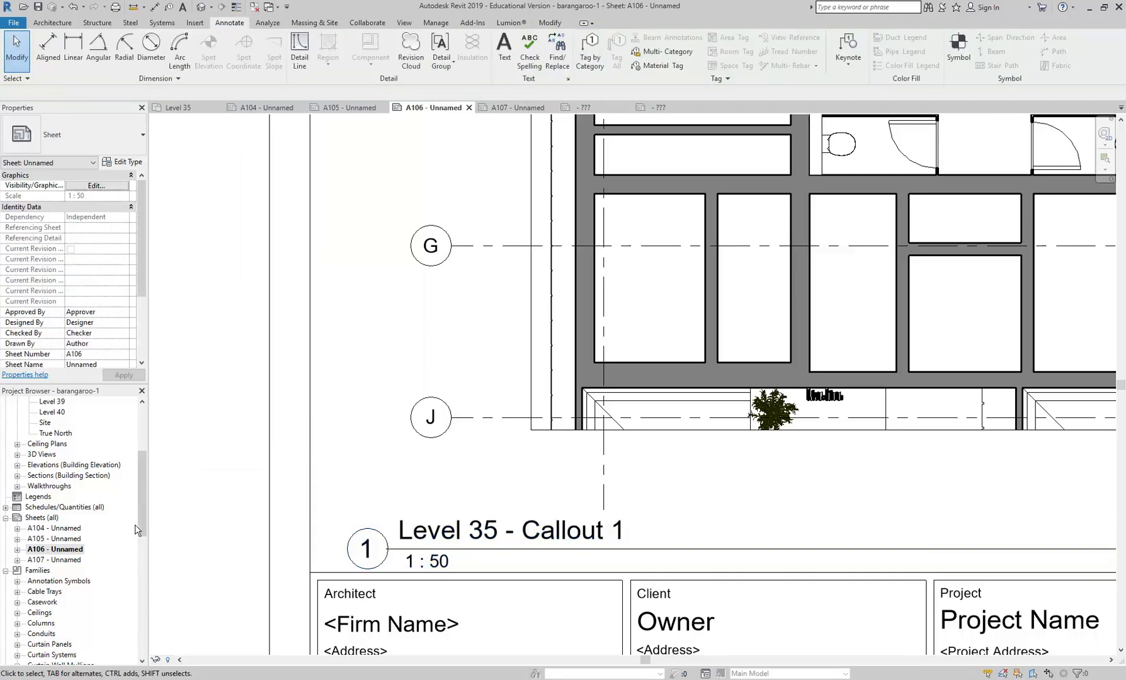
# - Locate the View Title (AUS) family among the project's annotation symbol families
pyautogui.moveTo(141, 486); pyautogui.dragTo(143, 519)
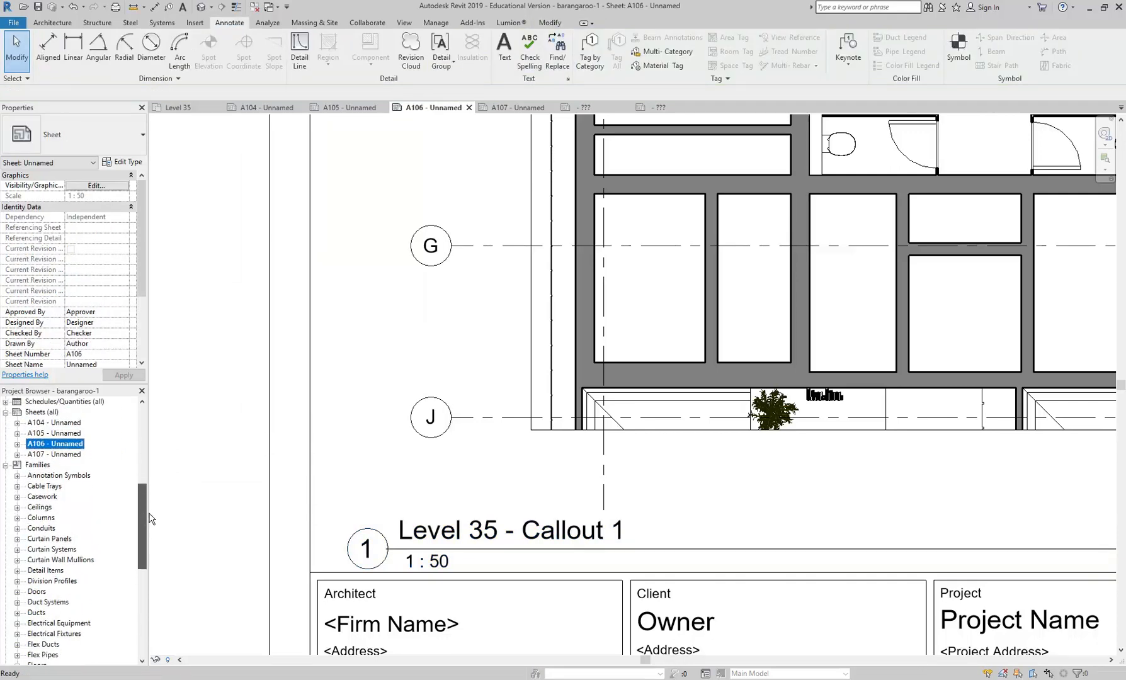
pyautogui.click(37, 466)
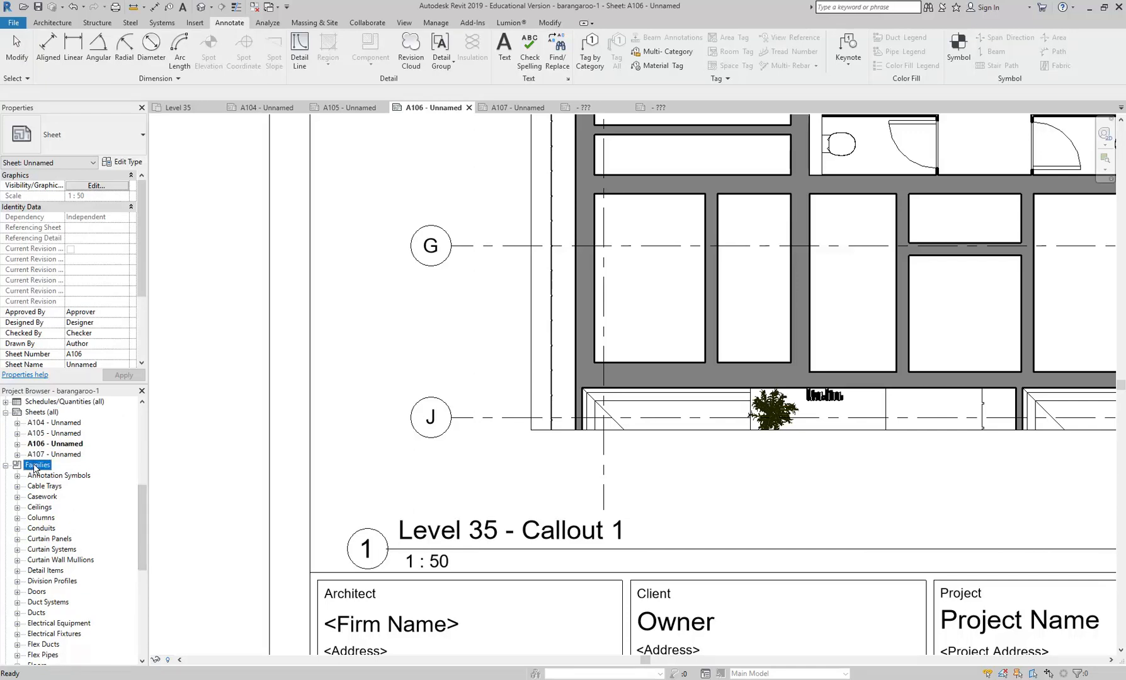
pyautogui.doubleClick(43, 476)
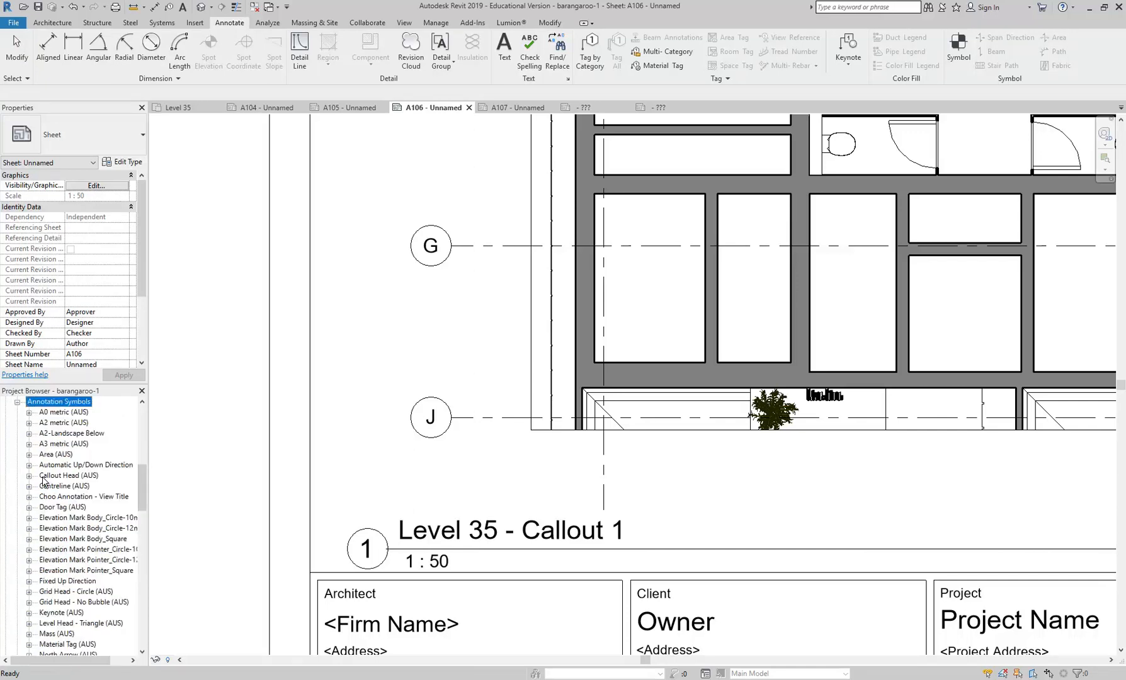
pyautogui.scroll(-4, 51, 482)
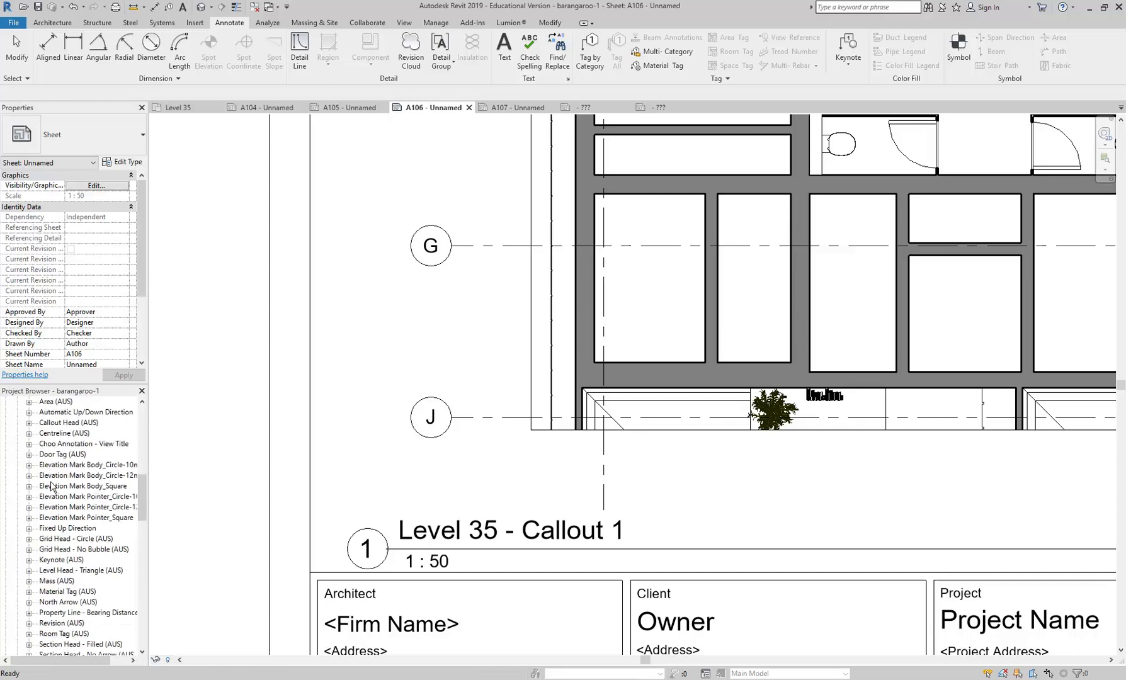
pyautogui.scroll(-5, 50, 485)
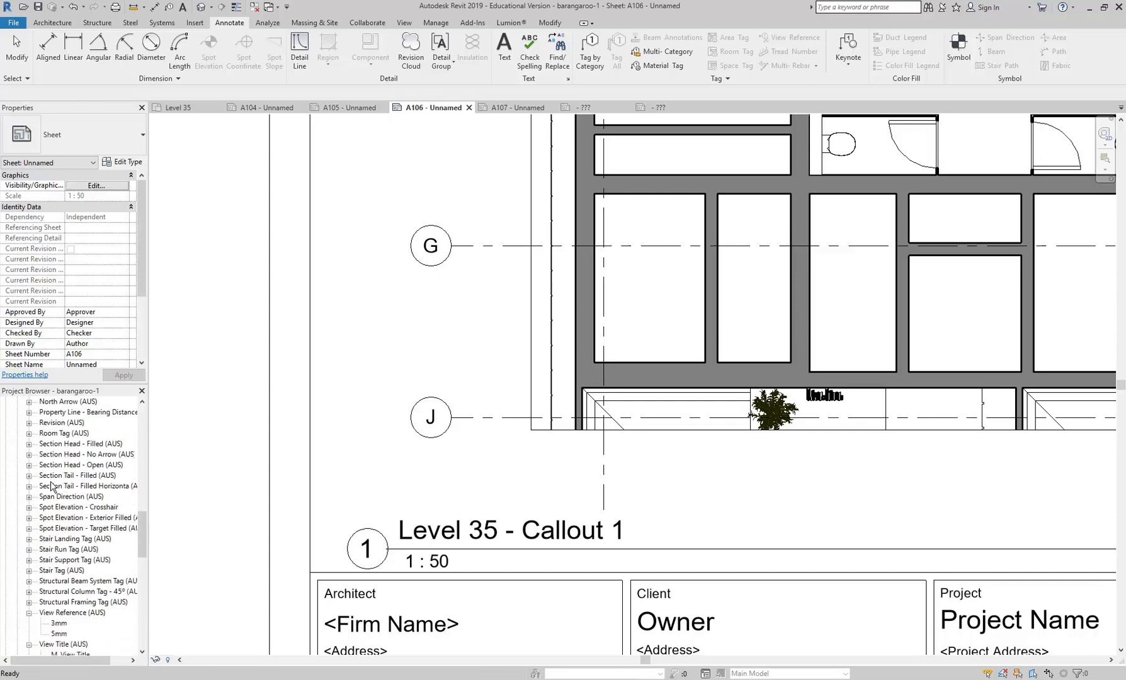
pyautogui.scroll(-1, 51, 486)
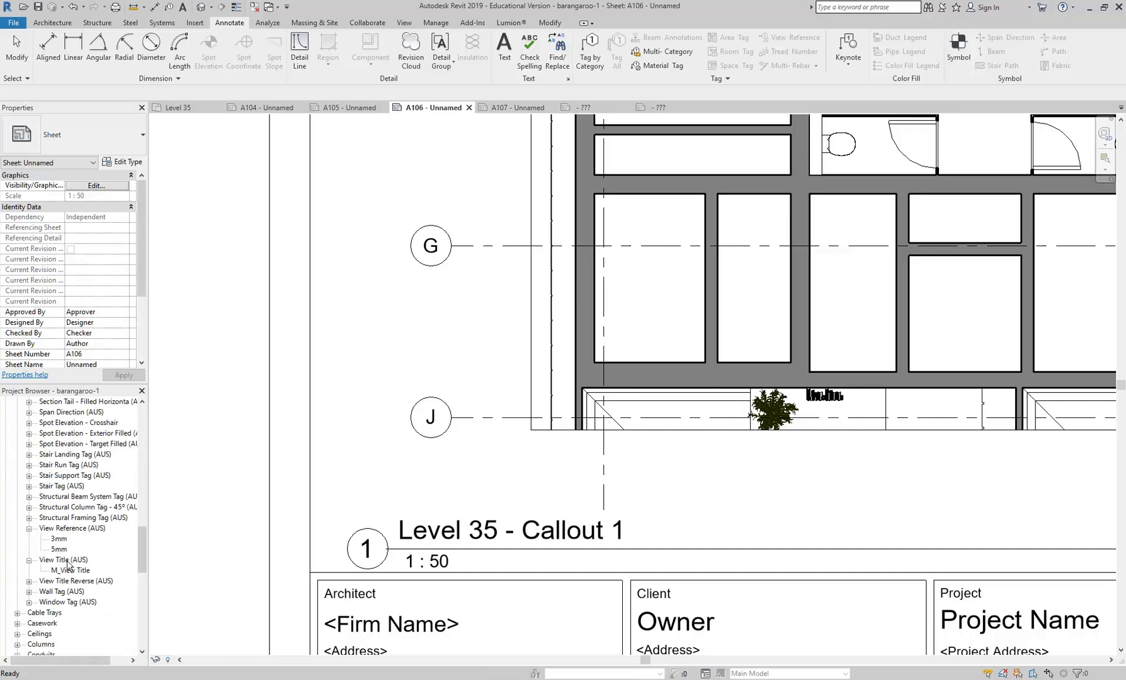
# - Recheck which view title family the Title w Line viewport type uses, leaving its type properties as they are
pyautogui.click(667, 322)
pyautogui.click(124, 163)
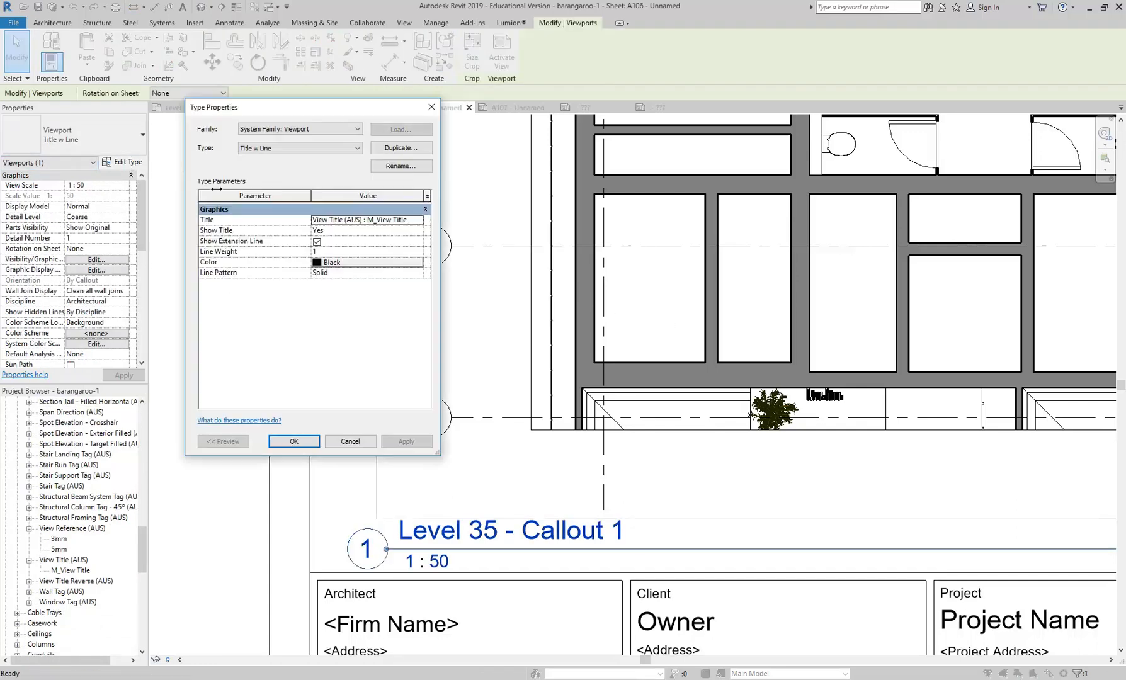
pyautogui.click(379, 220)
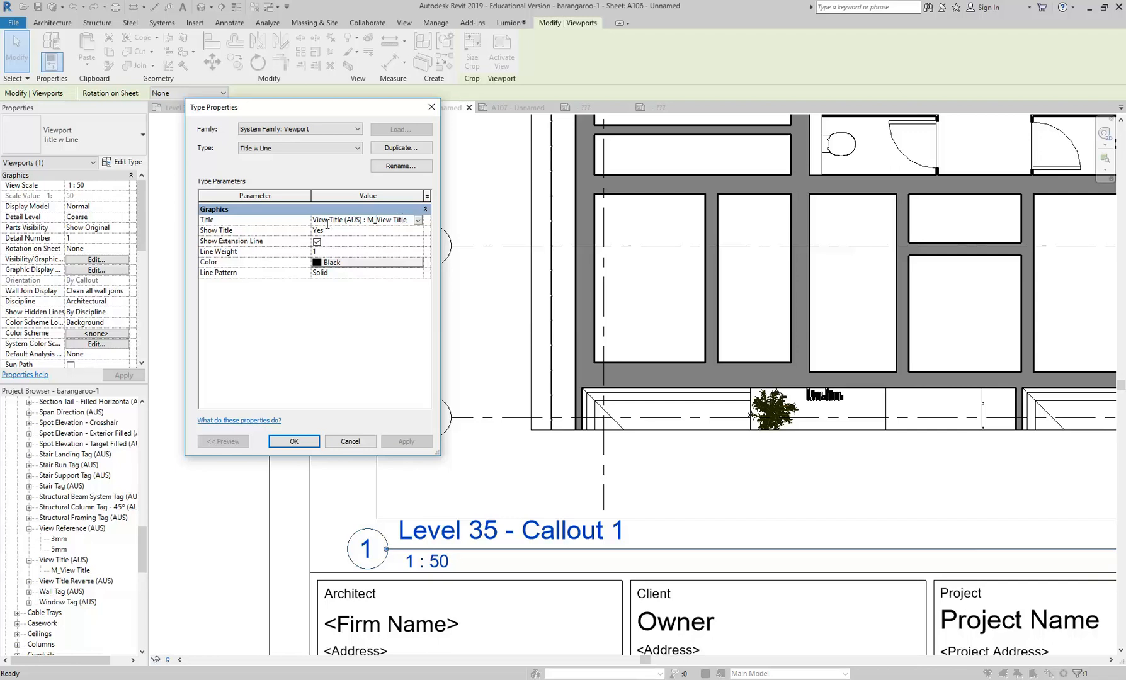
pyautogui.click(372, 439)
pyautogui.scroll(-2, 92, 524)
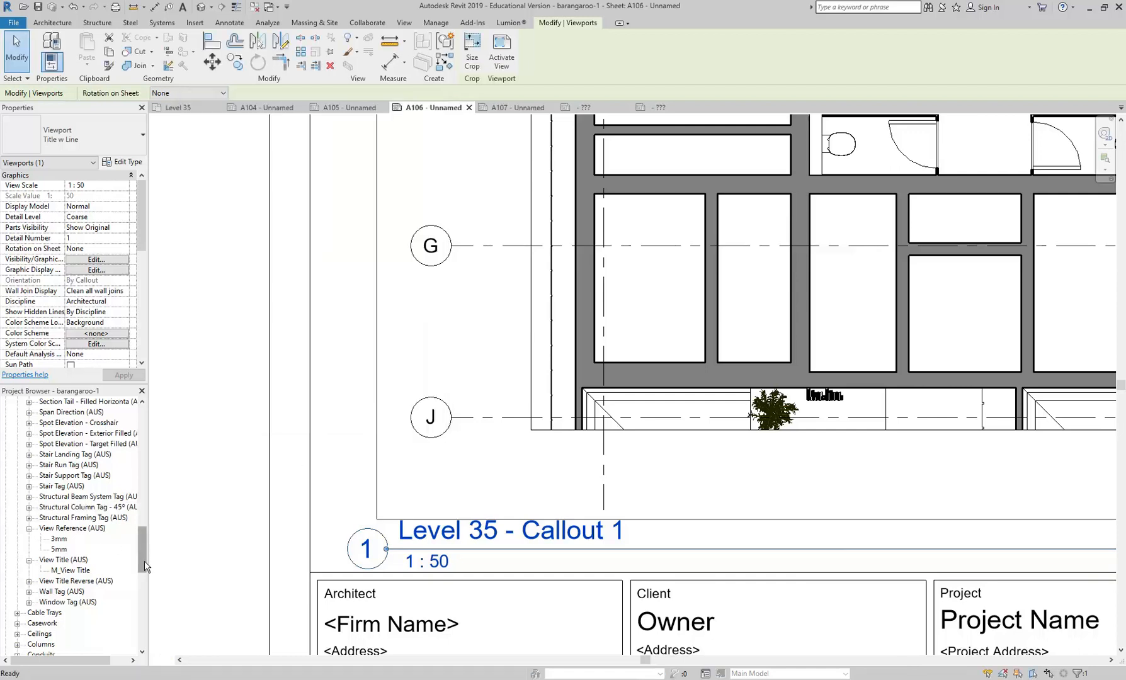
pyautogui.press('Escape')
# - Open the View Title (AUS) annotation family for editing
pyautogui.click(67, 507)
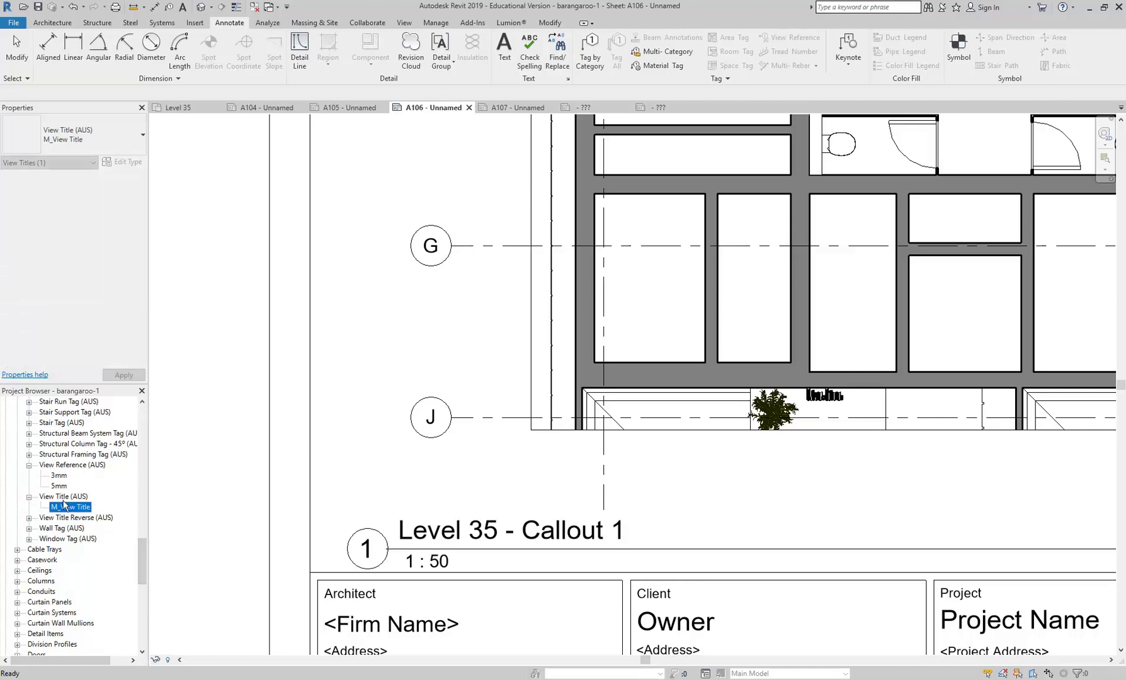
pyautogui.click(66, 498)
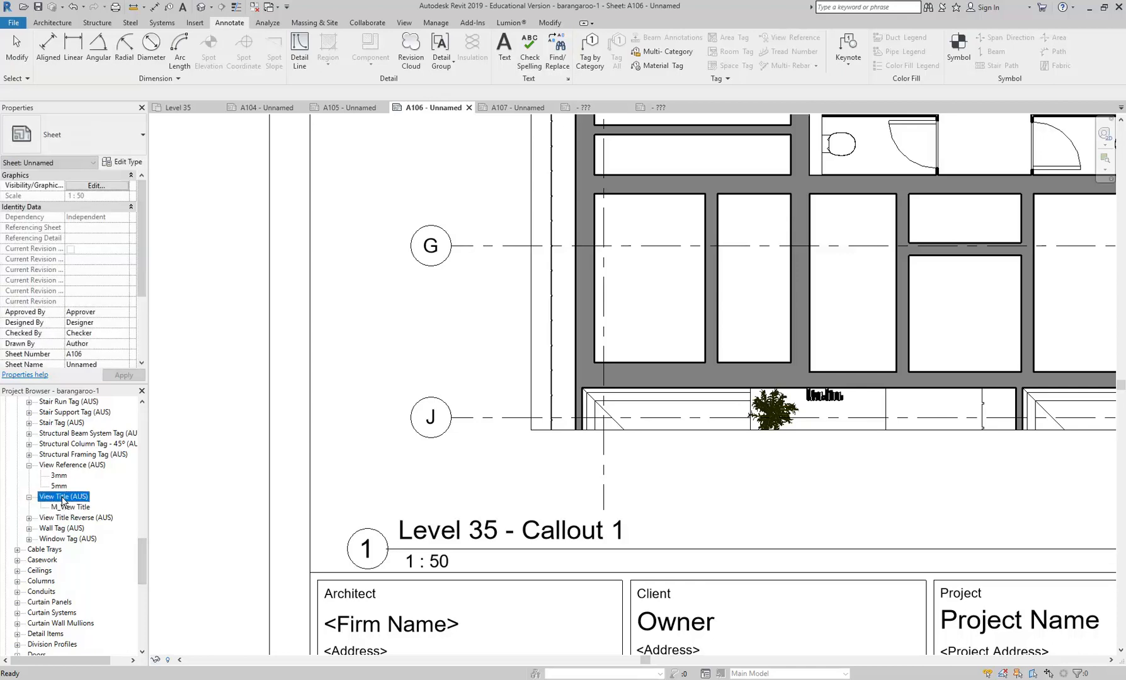
pyautogui.click(64, 507)
pyautogui.rightClick(66, 509)
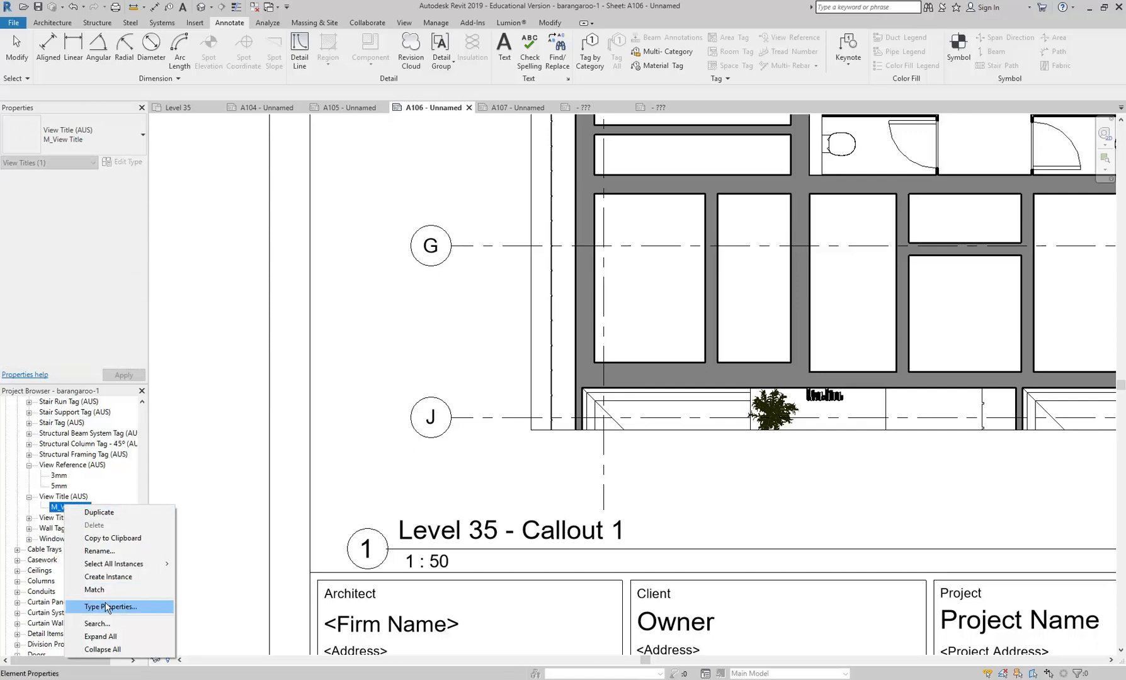
pyautogui.click(54, 498)
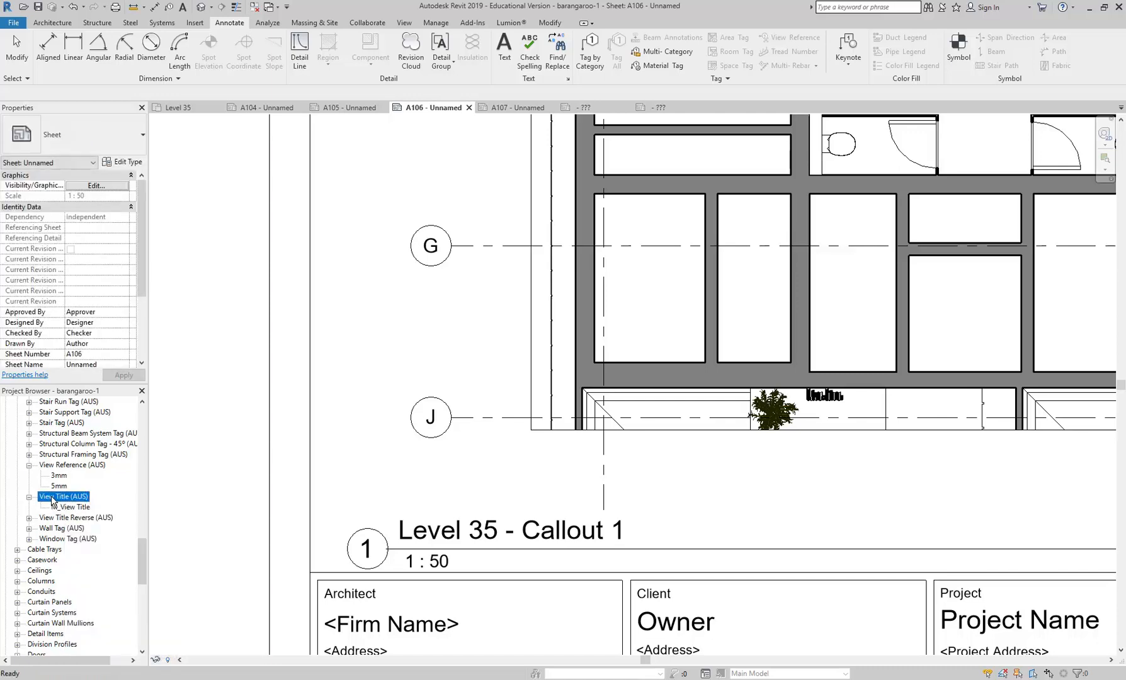
pyautogui.rightClick(53, 502)
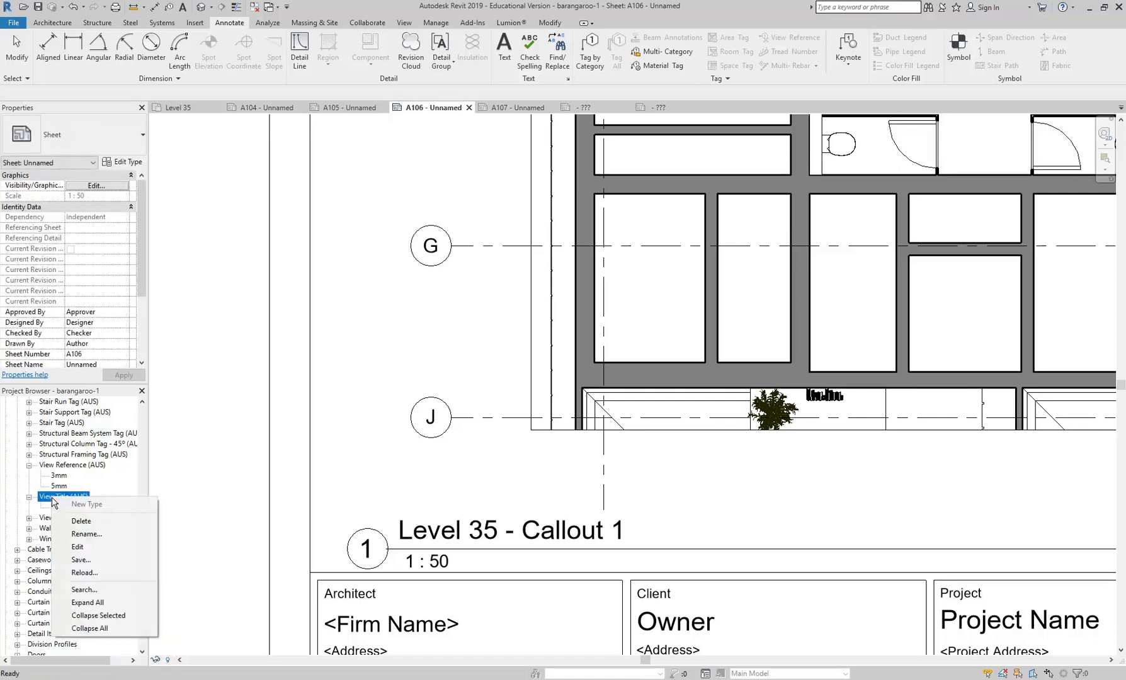
pyautogui.click(79, 548)
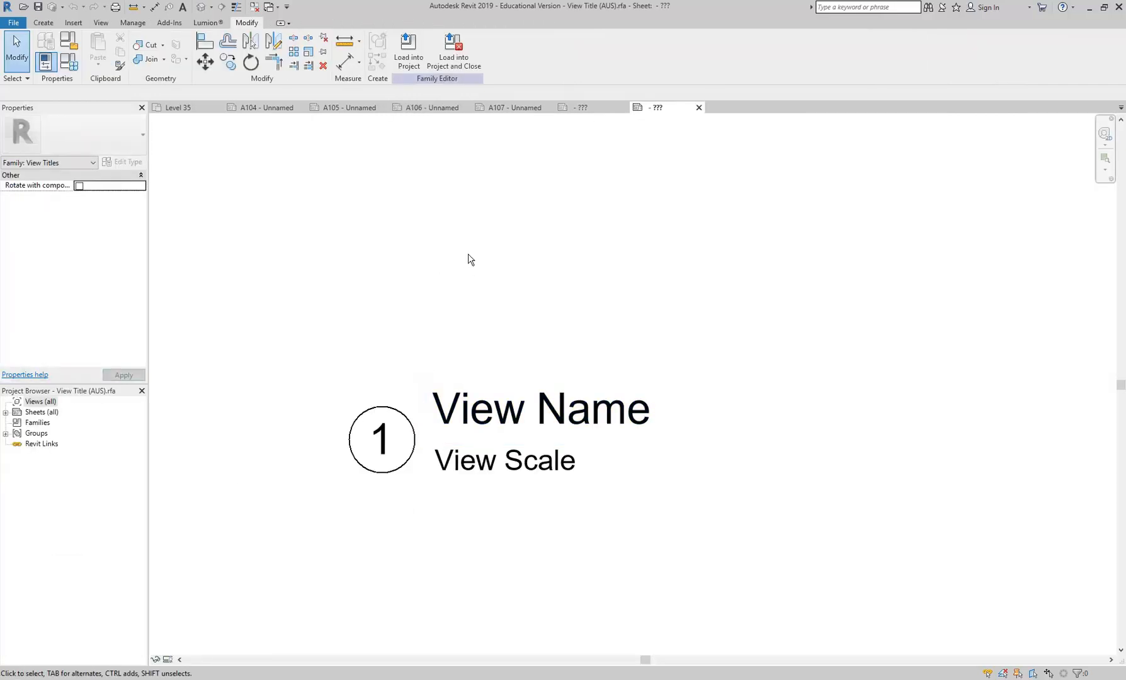
# - Examine the detail number circle and the View Name and View Scale labels in the view title family
pyautogui.scroll(2, 343, 444)
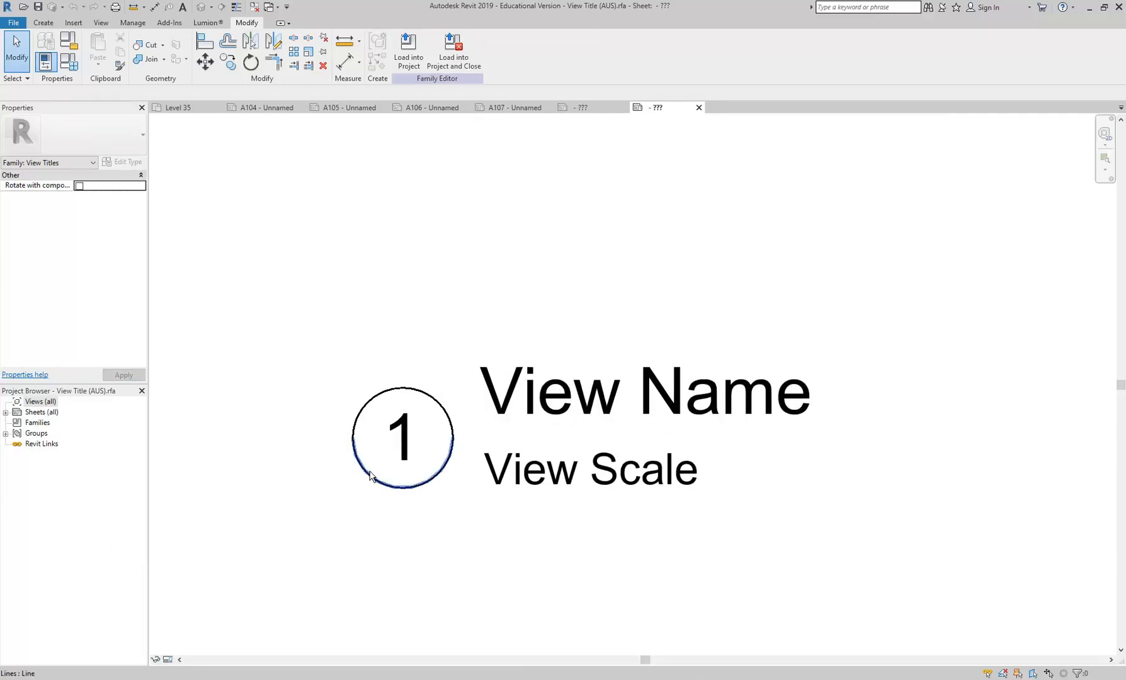
pyautogui.scroll(-1, 296, 372)
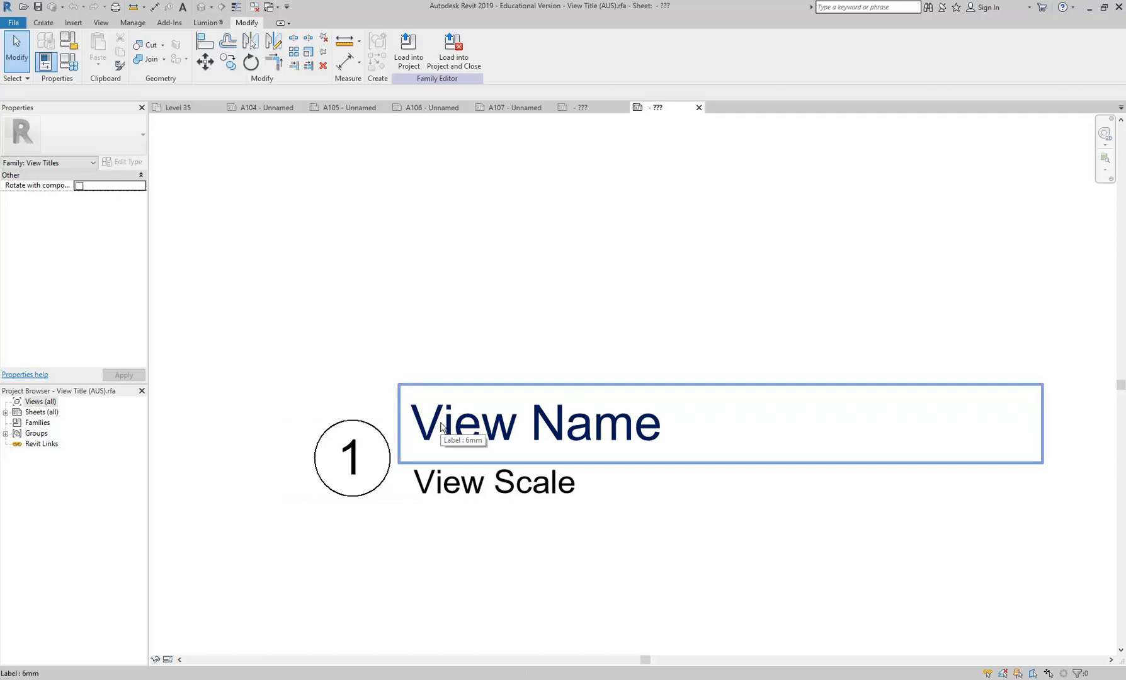
pyautogui.click(442, 427)
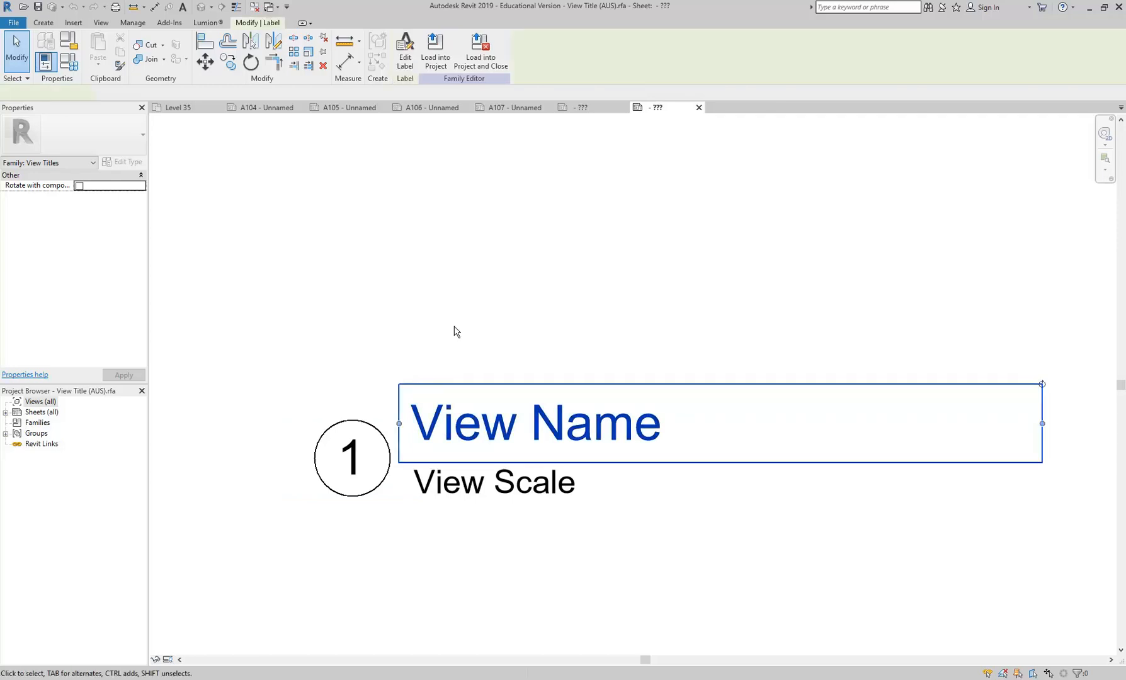
pyautogui.scroll(-2, 364, 370)
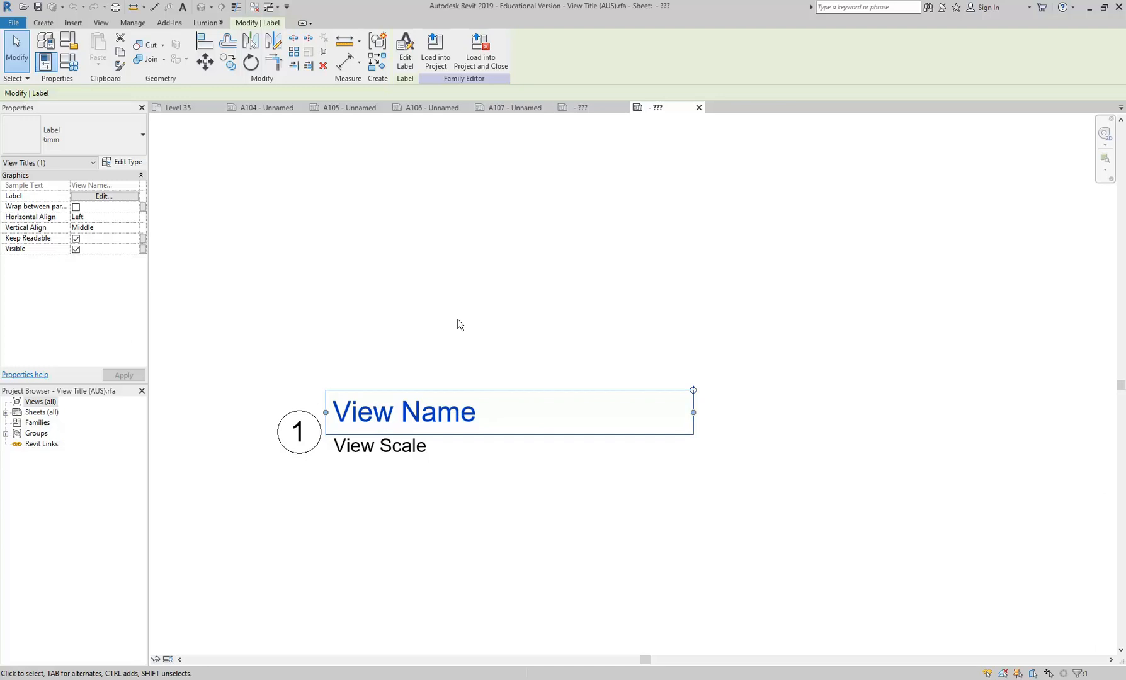
pyautogui.click(459, 324)
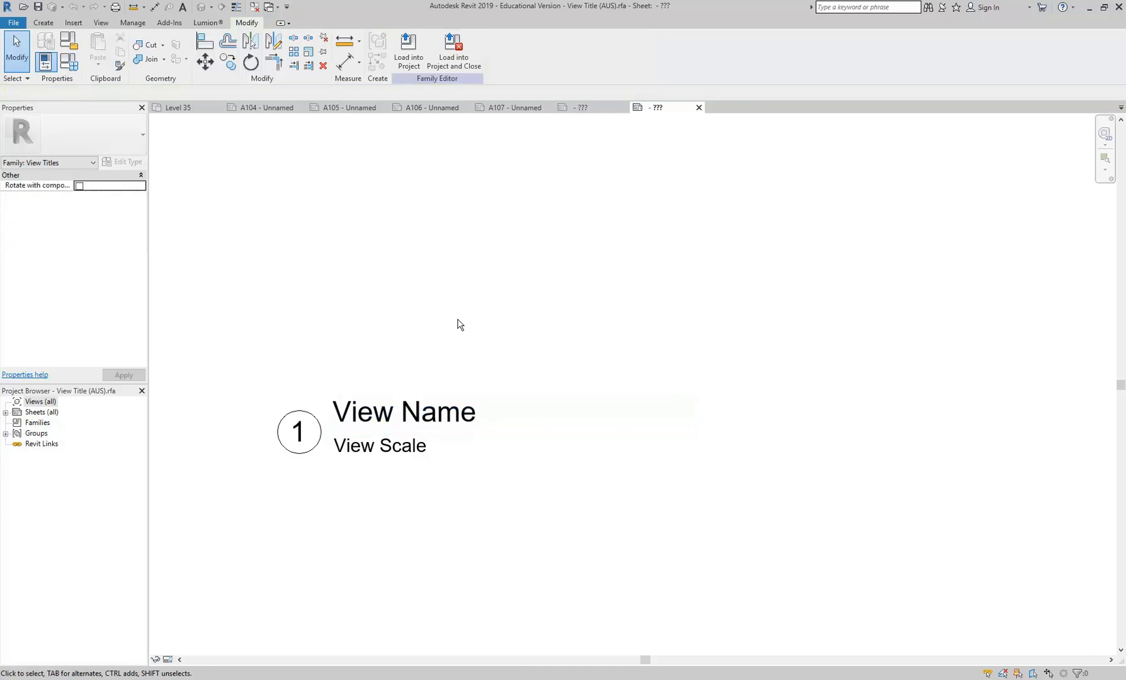
# - Rename the Callout 2 view title on sheet A107 as "Level 35 - Part Plan Conference Room & Lift Shaft"
pyautogui.click(506, 109)
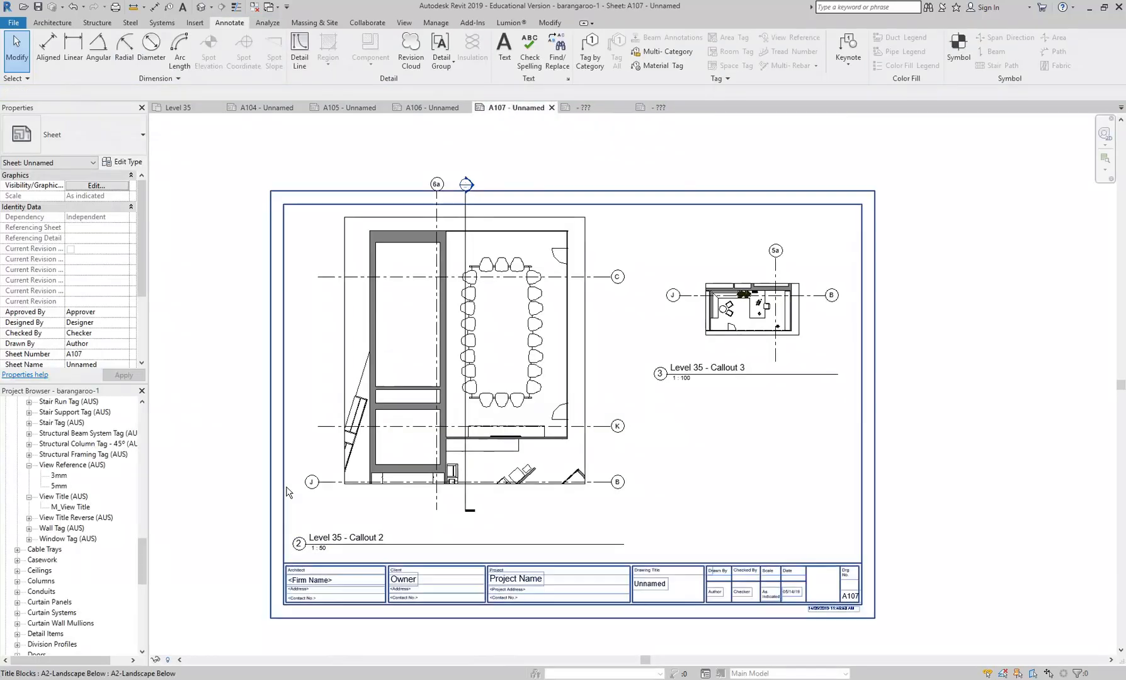
pyautogui.scroll(3, 293, 543)
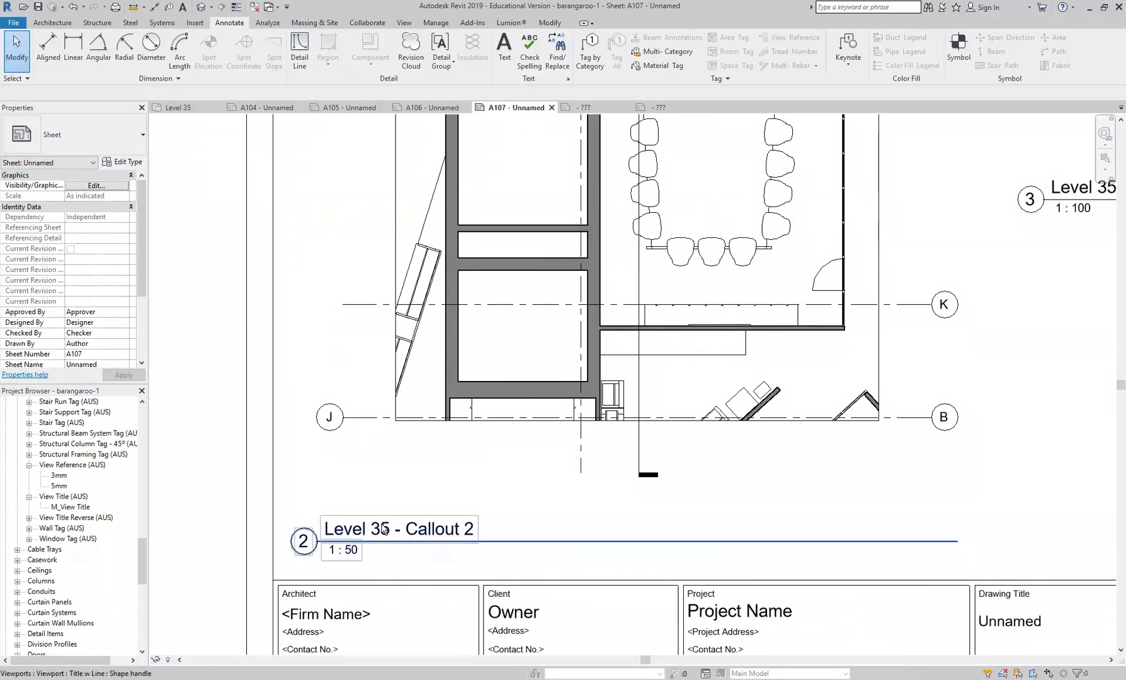
pyautogui.click(476, 379)
pyautogui.click(367, 528)
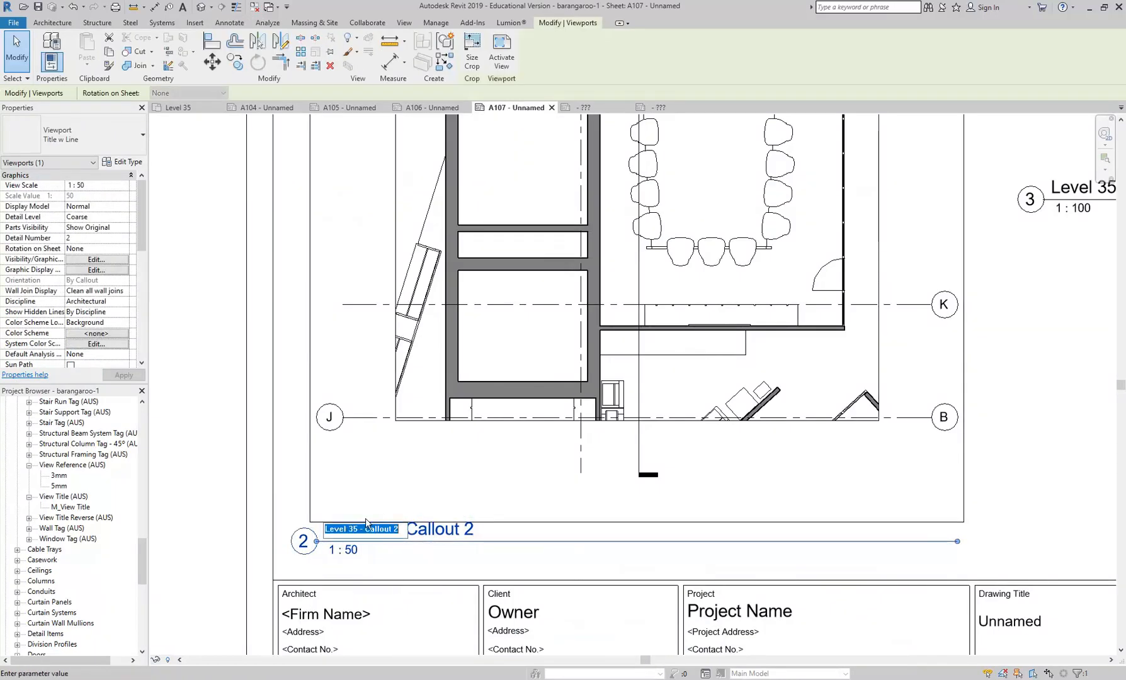
pyautogui.moveTo(364, 528); pyautogui.dragTo(455, 530)
pyautogui.write('Part Plan Cop')
pyautogui.press('BackSpace')
pyautogui.write('nferen')
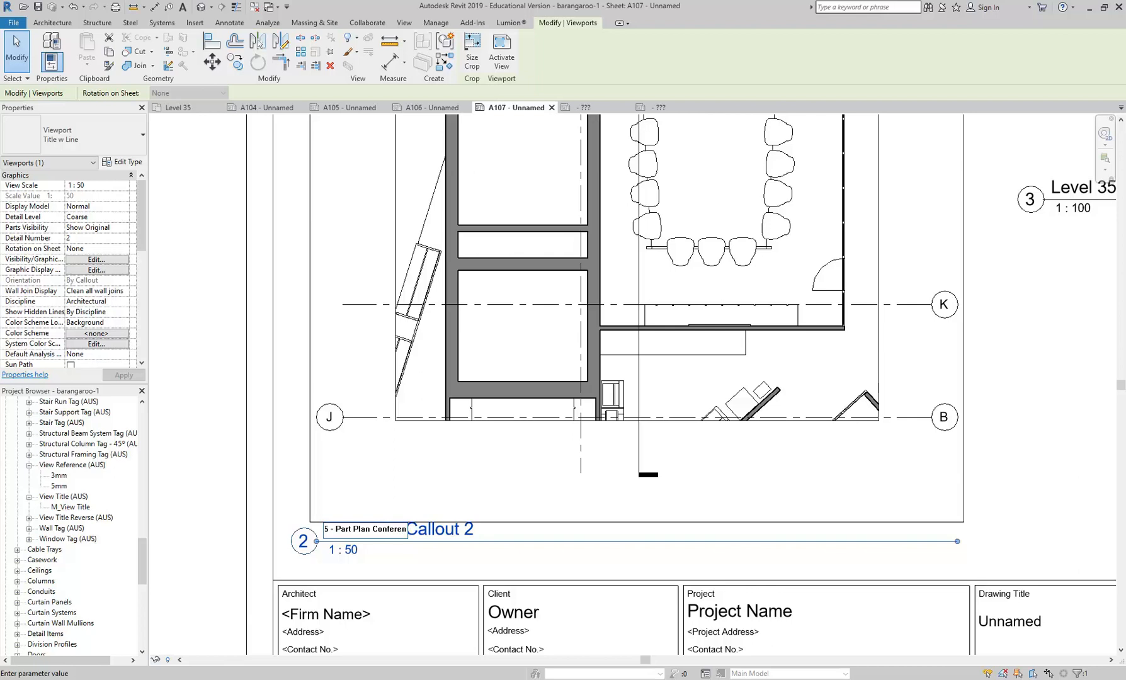
pyautogui.write('ce Room & Lift Shaft')
pyautogui.press('Return')
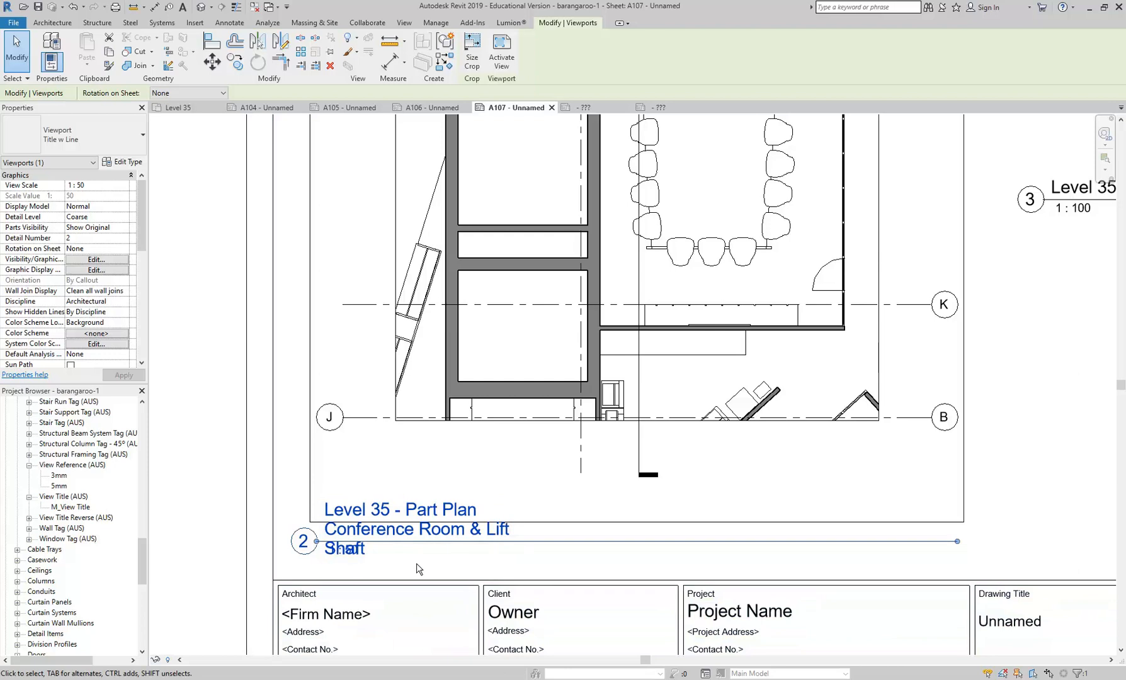
# - Close the View Title Reverse (AUS) family and return to the View Title (AUS) family
pyautogui.scroll(2, 382, 563)
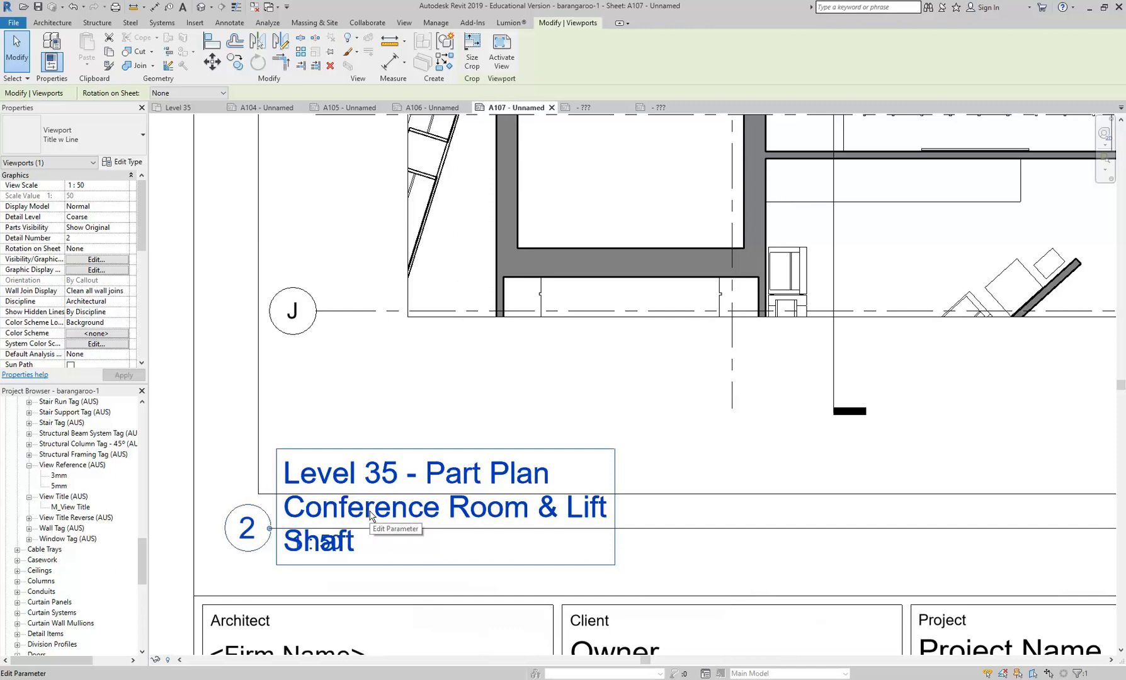
pyautogui.click(578, 108)
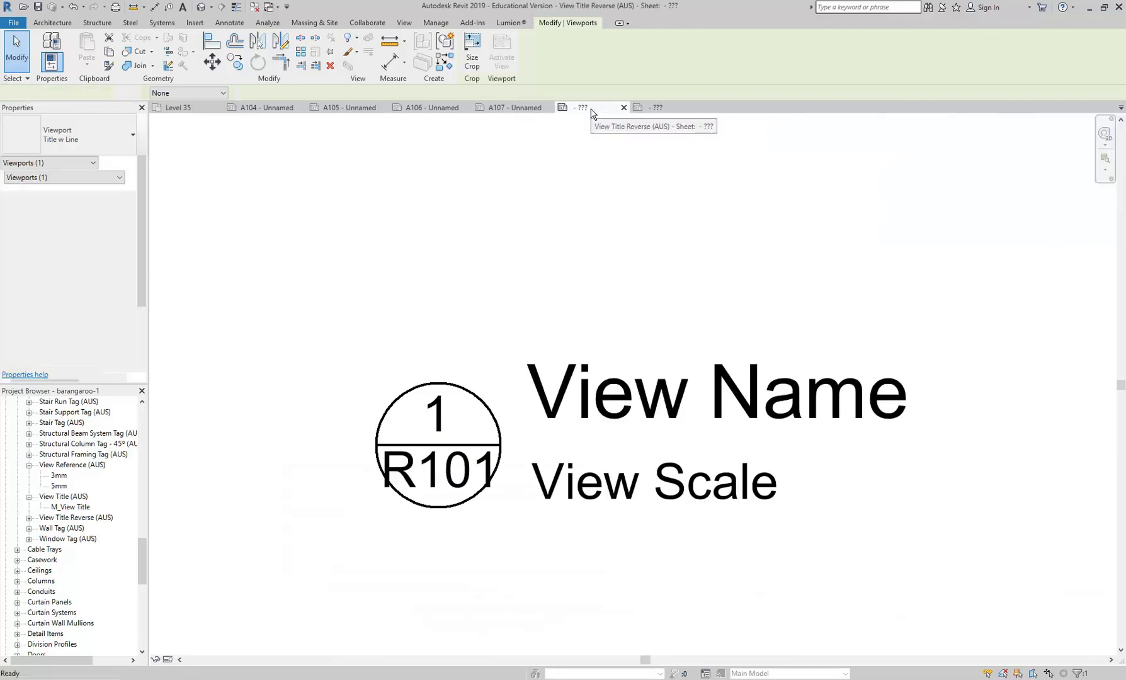
pyautogui.click(666, 111)
pyautogui.click(623, 108)
# - Widen the View Name label in the view title family to roughly twice its width so long names fit on one line
pyautogui.click(407, 421)
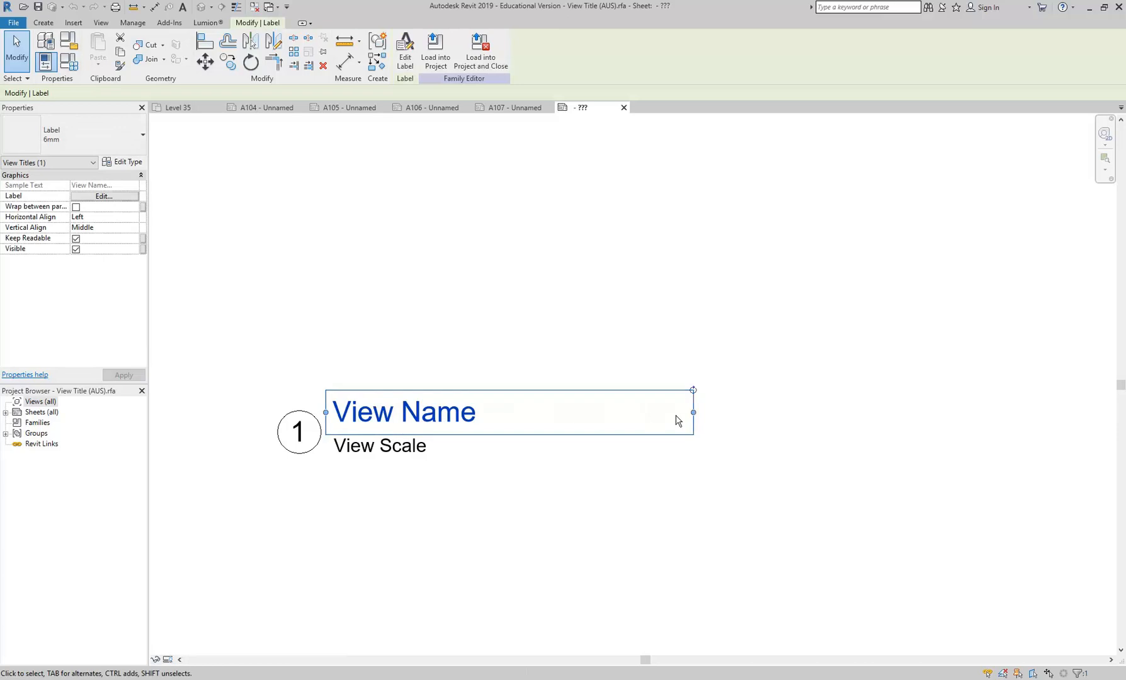
pyautogui.moveTo(693, 413); pyautogui.dragTo(1099, 402)
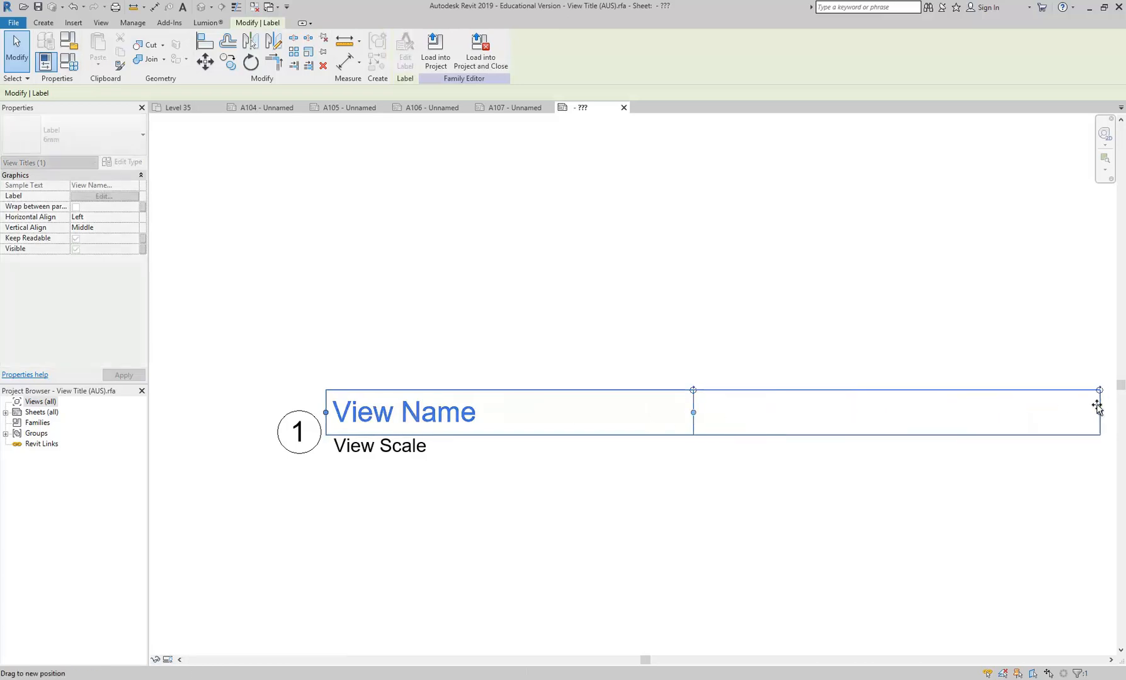
pyautogui.click(643, 268)
pyautogui.scroll(-2, 561, 316)
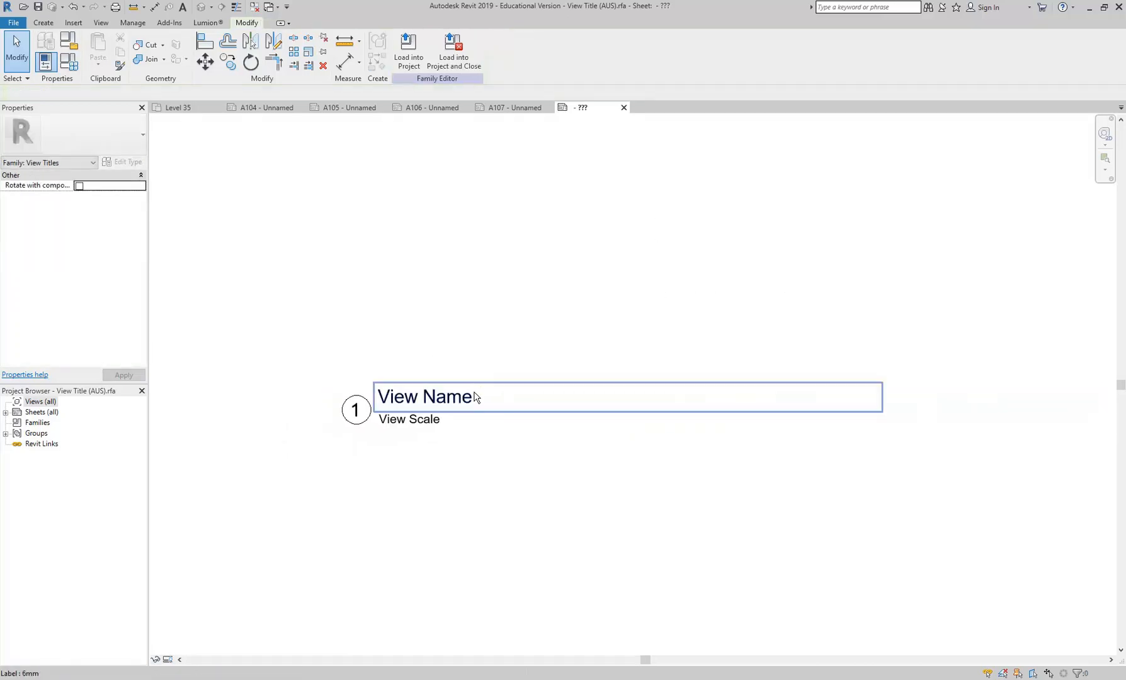
pyautogui.moveTo(463, 385); pyautogui.dragTo(385, 403, button='middle')
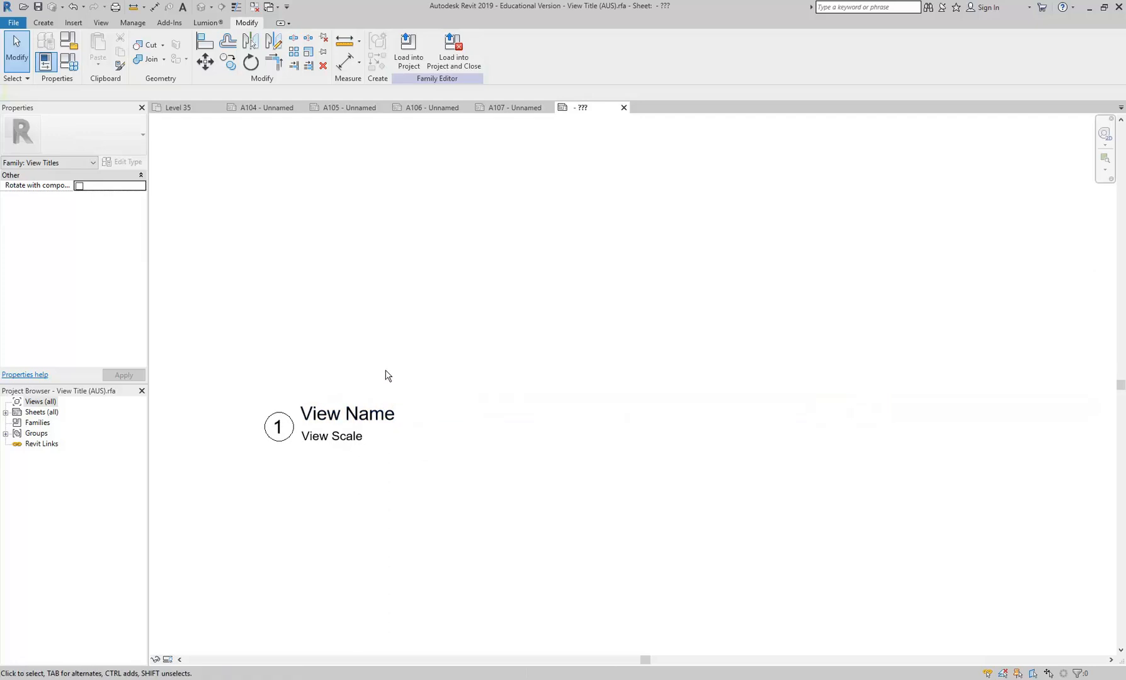
# - Start saving the view title family as a separate file in the Annotations folder of the Revit Library
pyautogui.click(13, 23)
pyautogui.moveTo(38, 161)
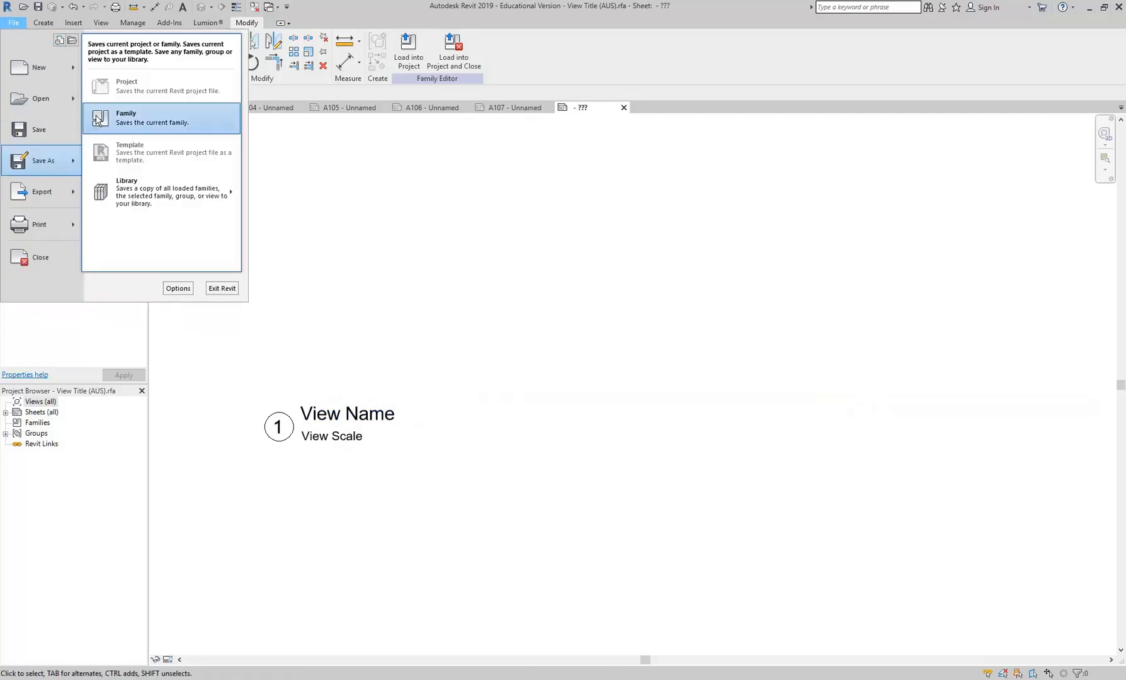
pyautogui.click(126, 119)
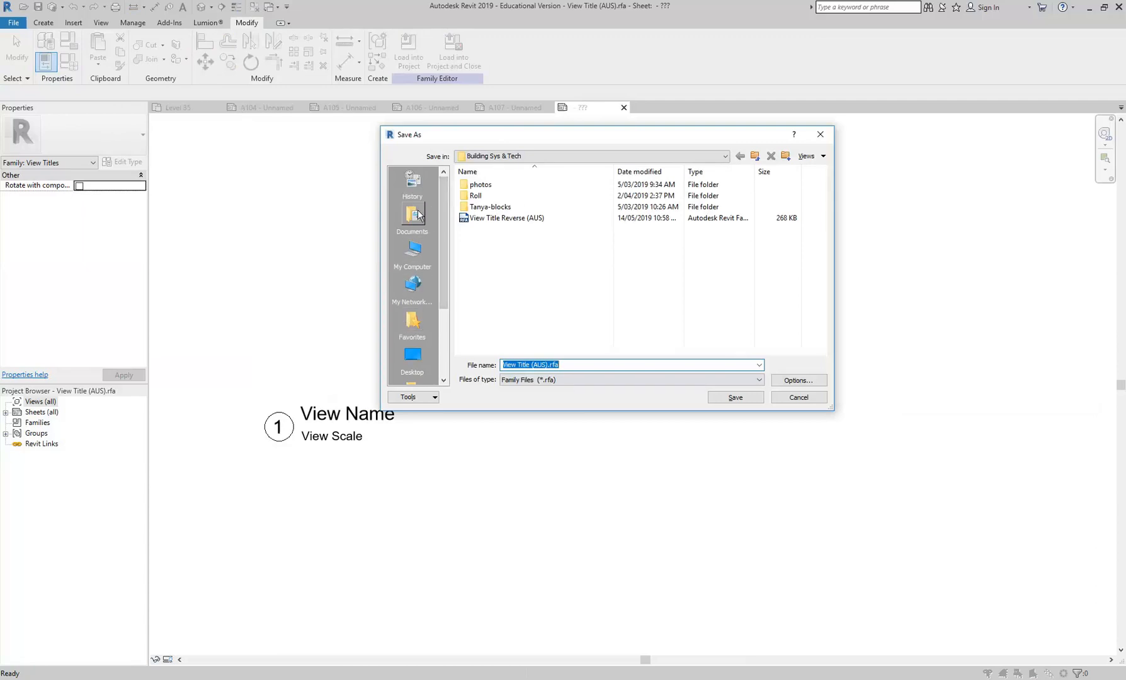
pyautogui.scroll(-2, 444, 290)
pyautogui.scroll(-1, 444, 291)
pyautogui.click(411, 358)
pyautogui.moveTo(827, 405); pyautogui.dragTo(870, 482)
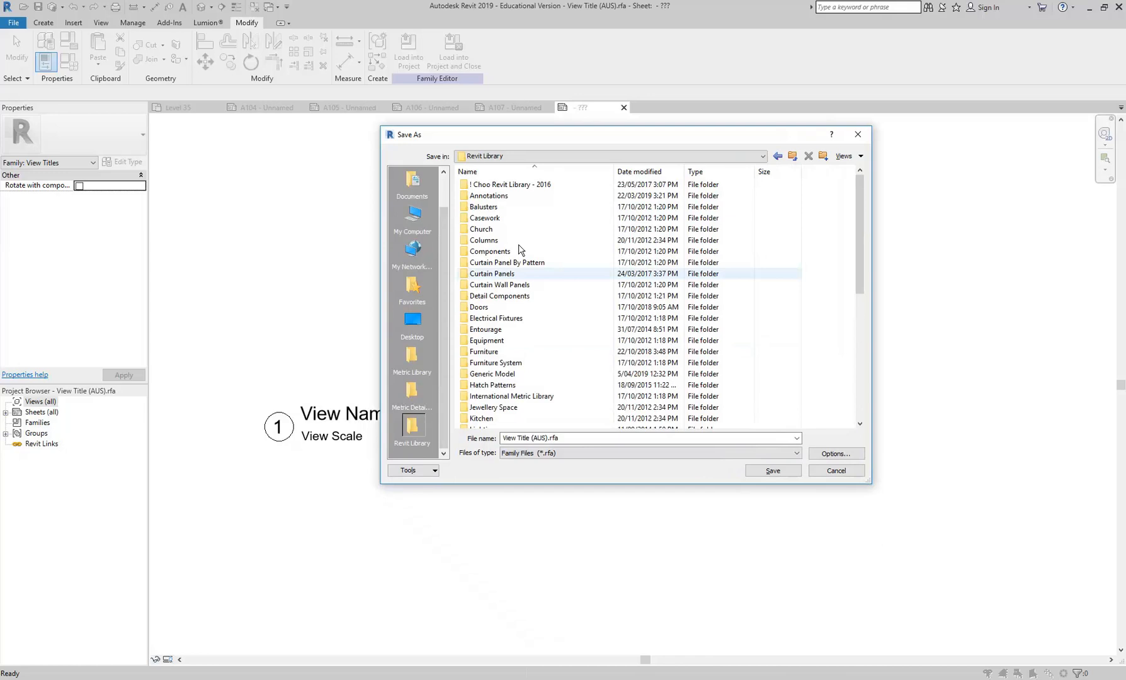
pyautogui.doubleClick(489, 196)
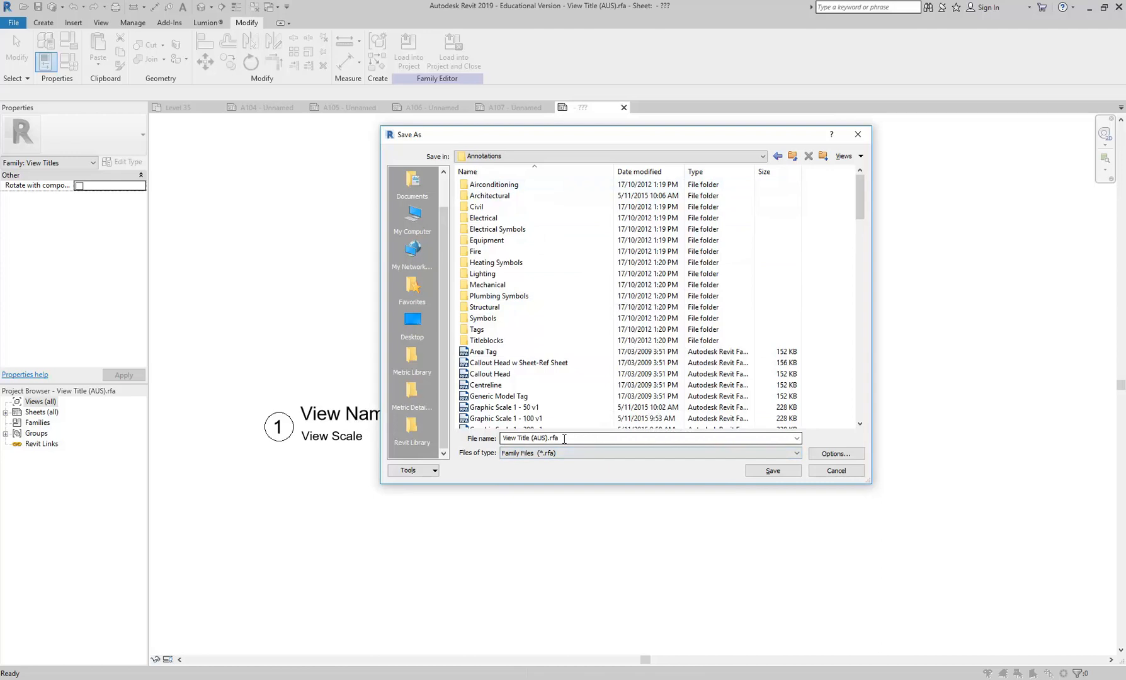
# - Name the family file View Title (EDC) and save it
pyautogui.moveTo(564, 439); pyautogui.dragTo(504, 437)
pyautogui.moveTo(532, 438); pyautogui.dragTo(551, 474)
pyautogui.click(533, 439)
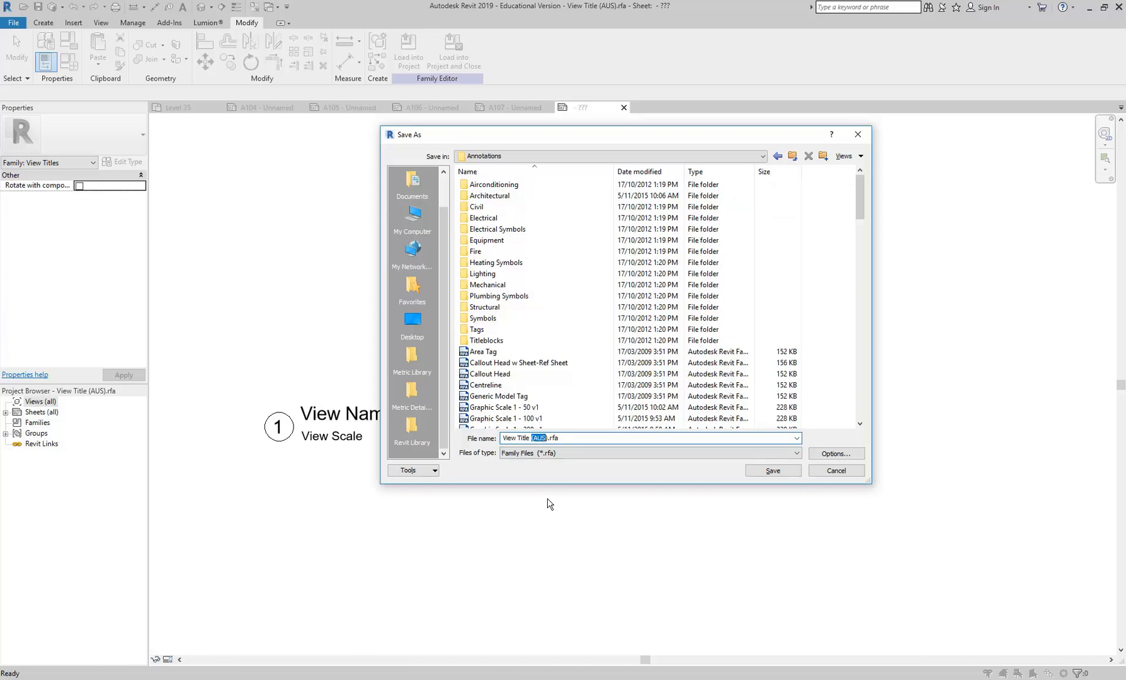
pyautogui.write('ED')
pyautogui.click(579, 439)
pyautogui.click(774, 471)
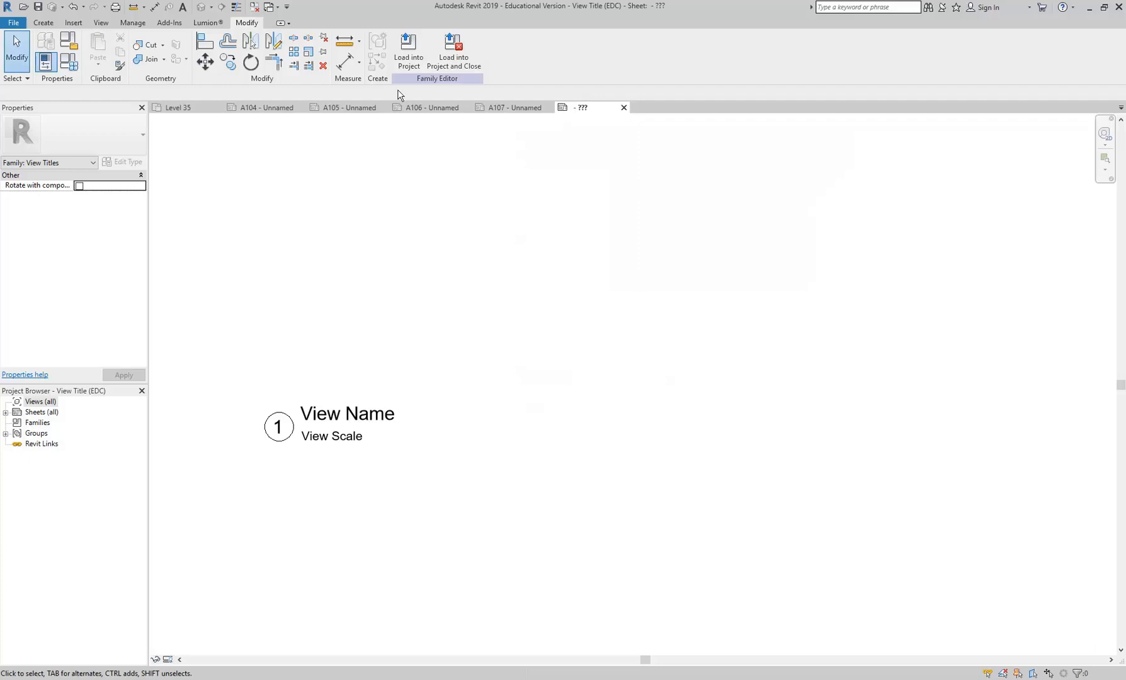
# - Load the View Title (EDC) family into the barangaroo-1 project and reopen sheet A107
pyautogui.click(406, 48)
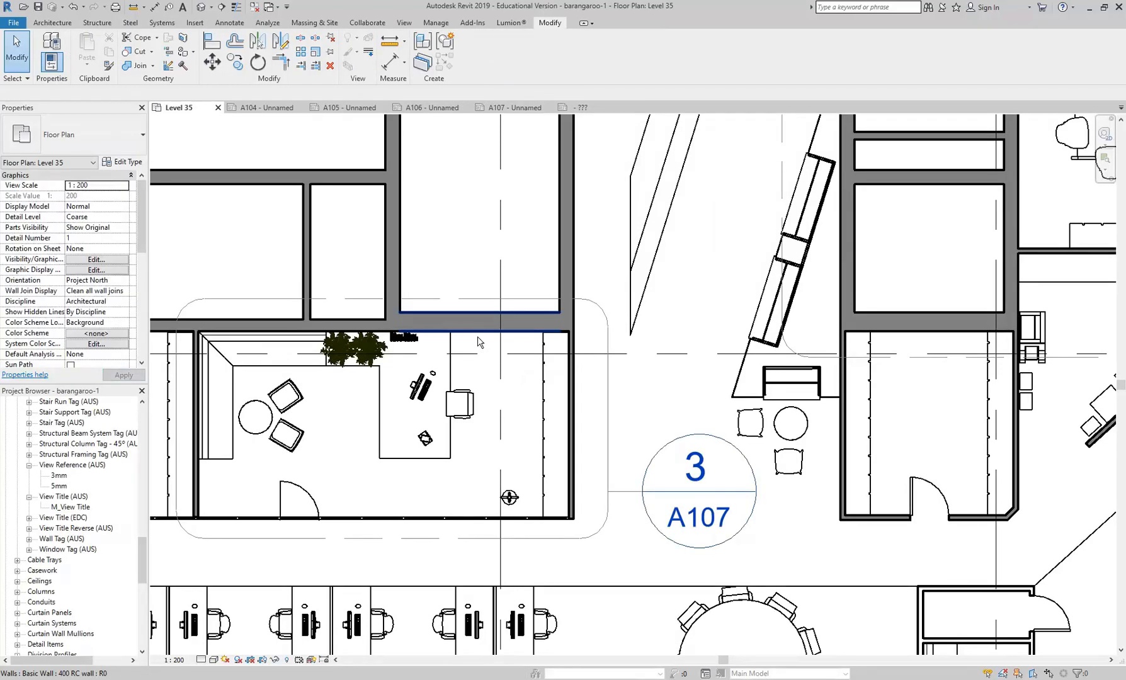
pyautogui.scroll(-3, 477, 337)
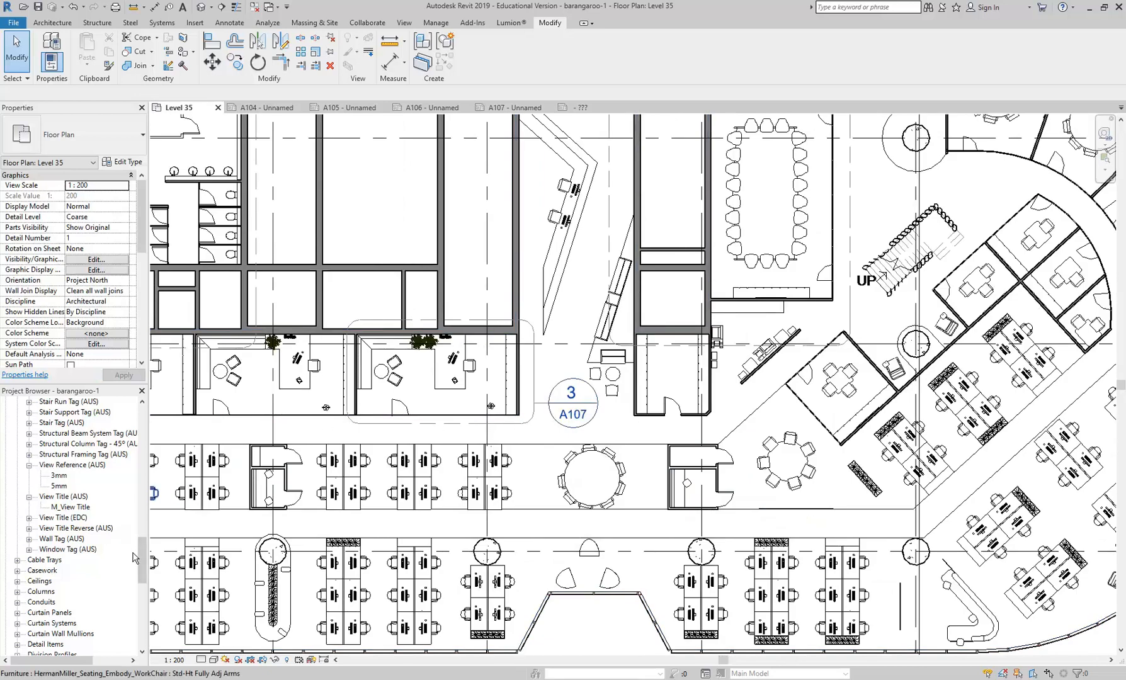
pyautogui.moveTo(144, 553); pyautogui.dragTo(140, 473)
pyautogui.click(57, 454)
pyautogui.doubleClick(56, 454)
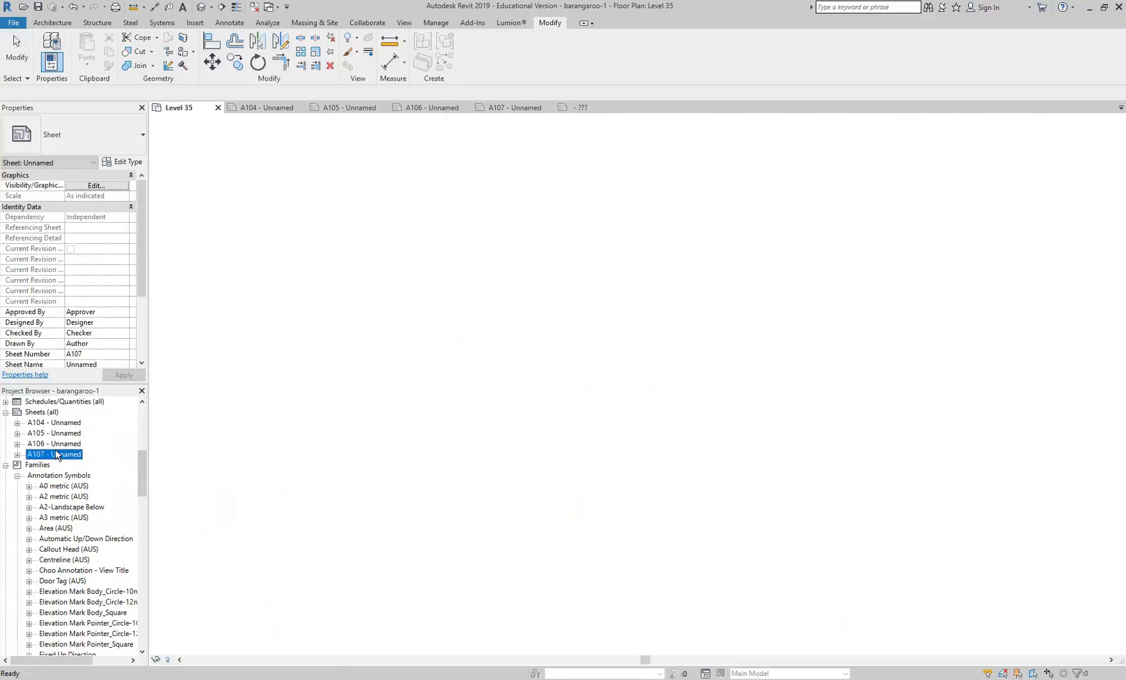
pyautogui.scroll(-3, 425, 361)
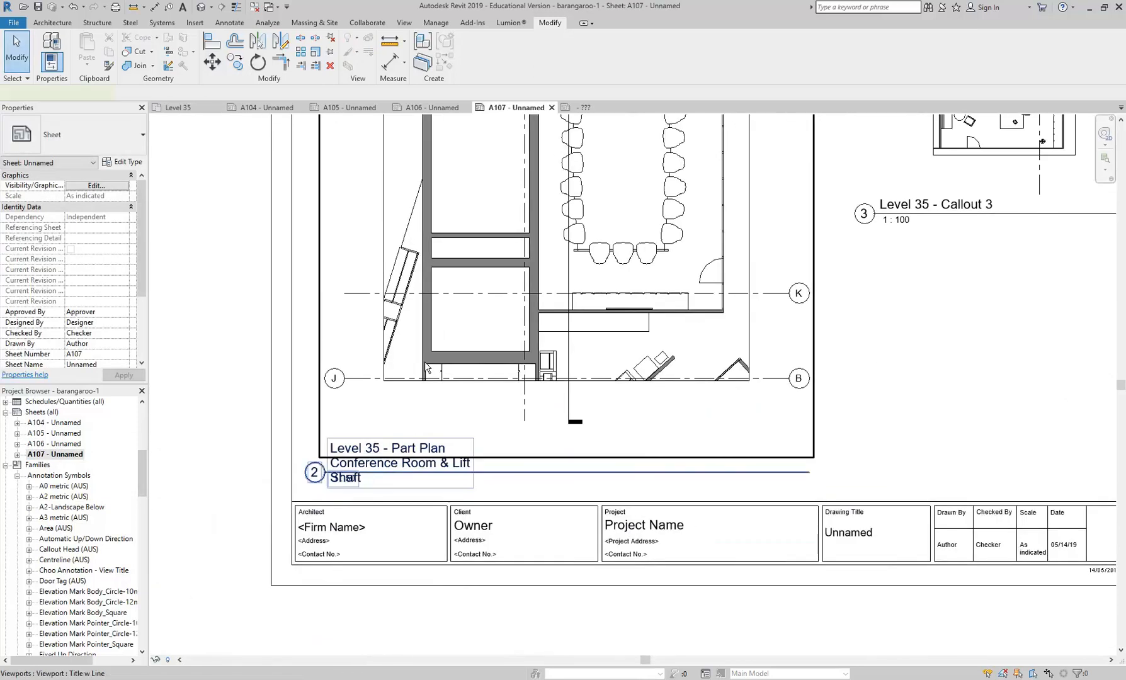
# - Set the Title parameter of the Title w Line viewport type to View Title (EDC) : M_View Title
pyautogui.click(425, 361)
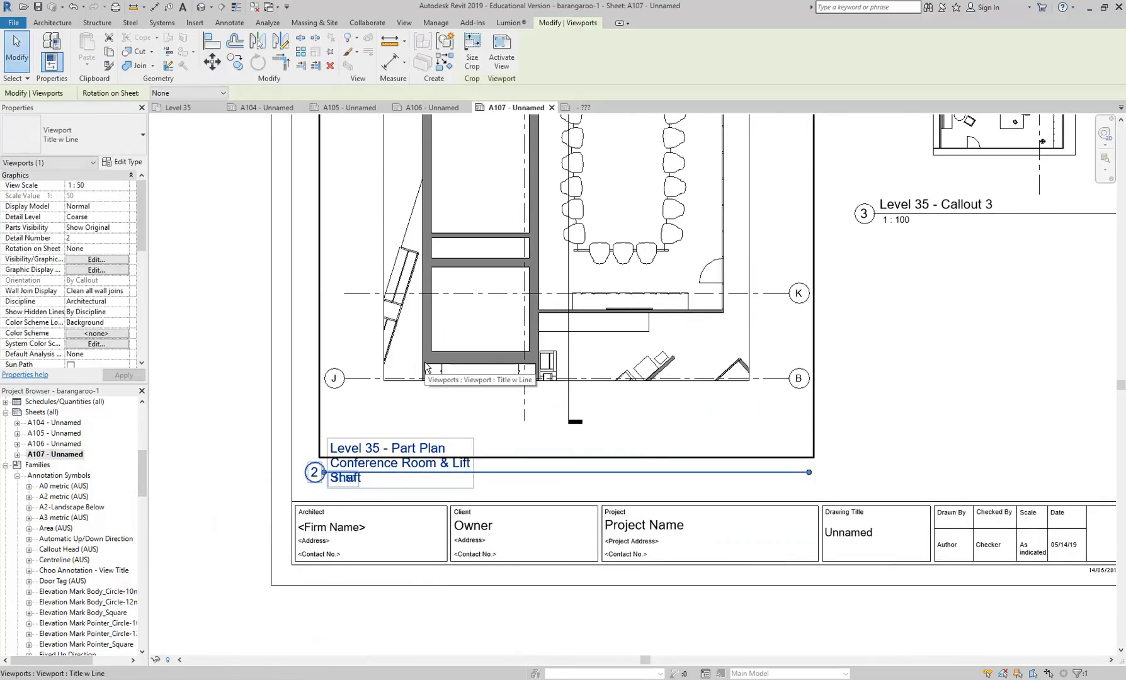
pyautogui.click(126, 163)
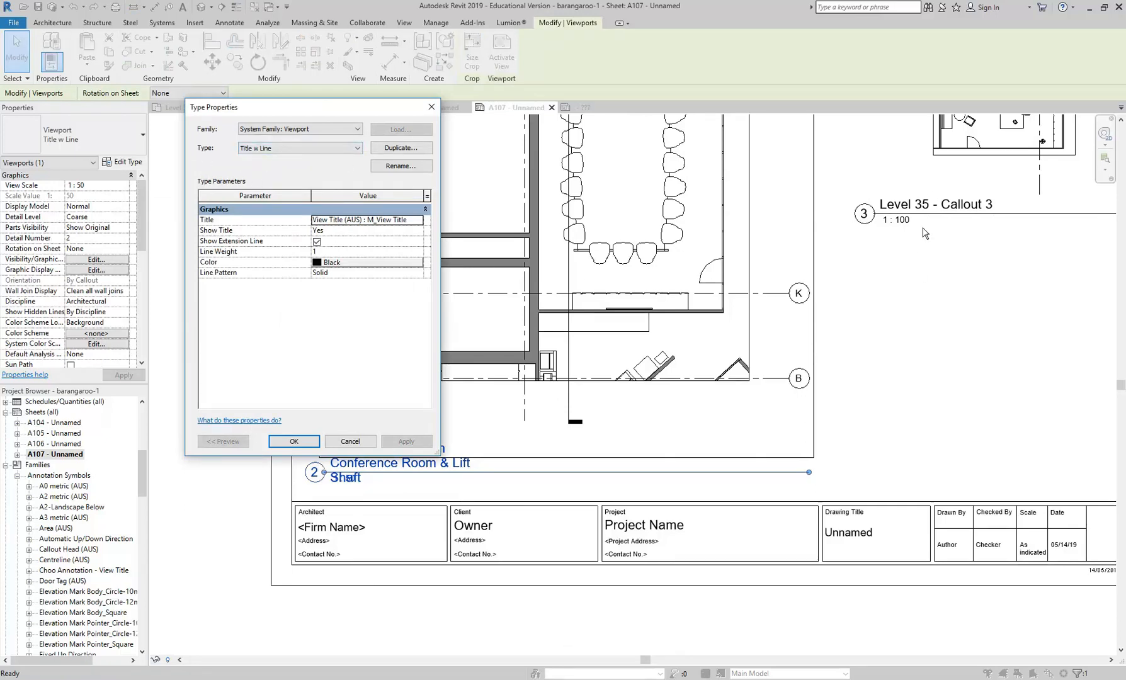
pyautogui.click(357, 220)
pyautogui.click(419, 221)
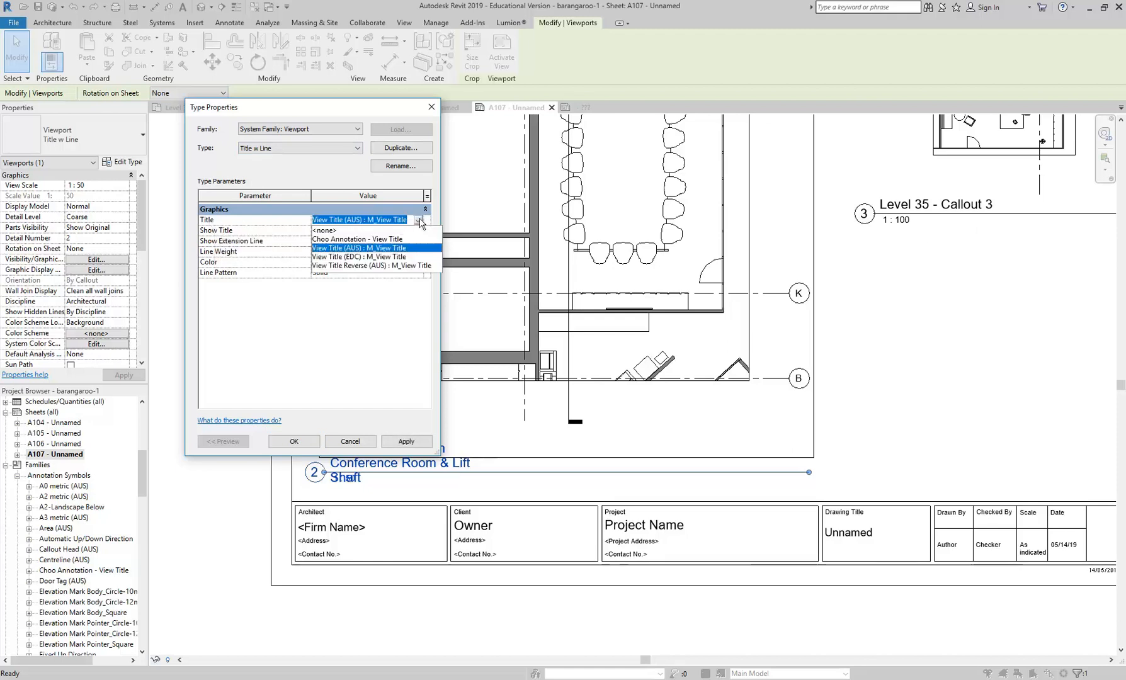
pyautogui.click(373, 257)
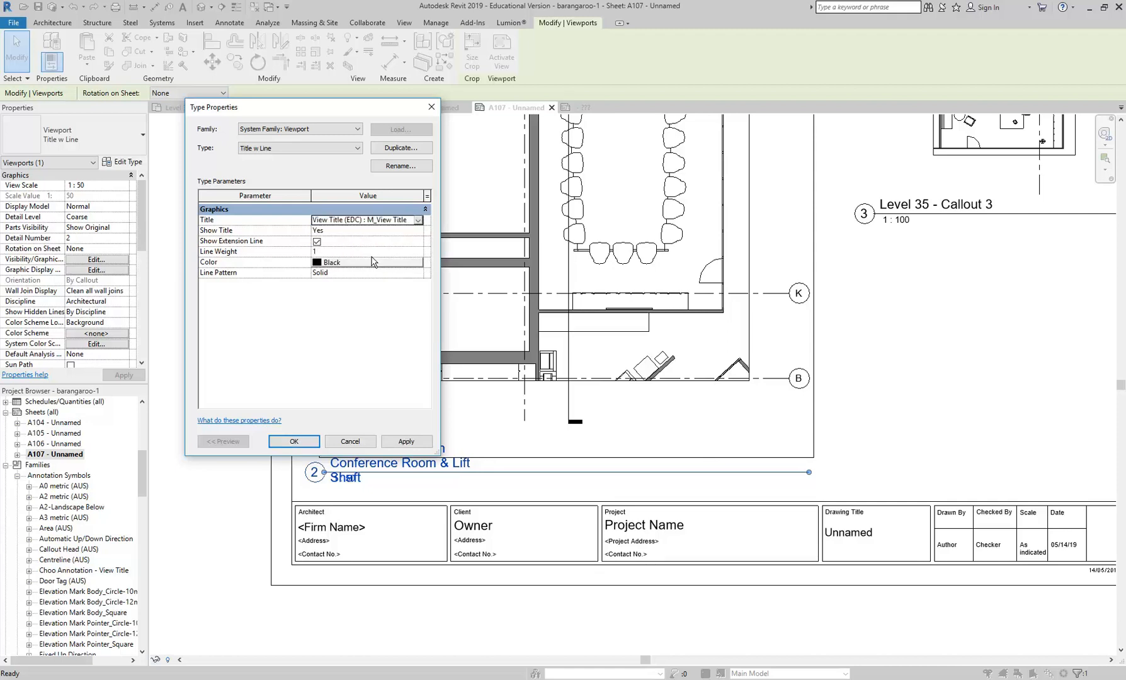
pyautogui.click(310, 441)
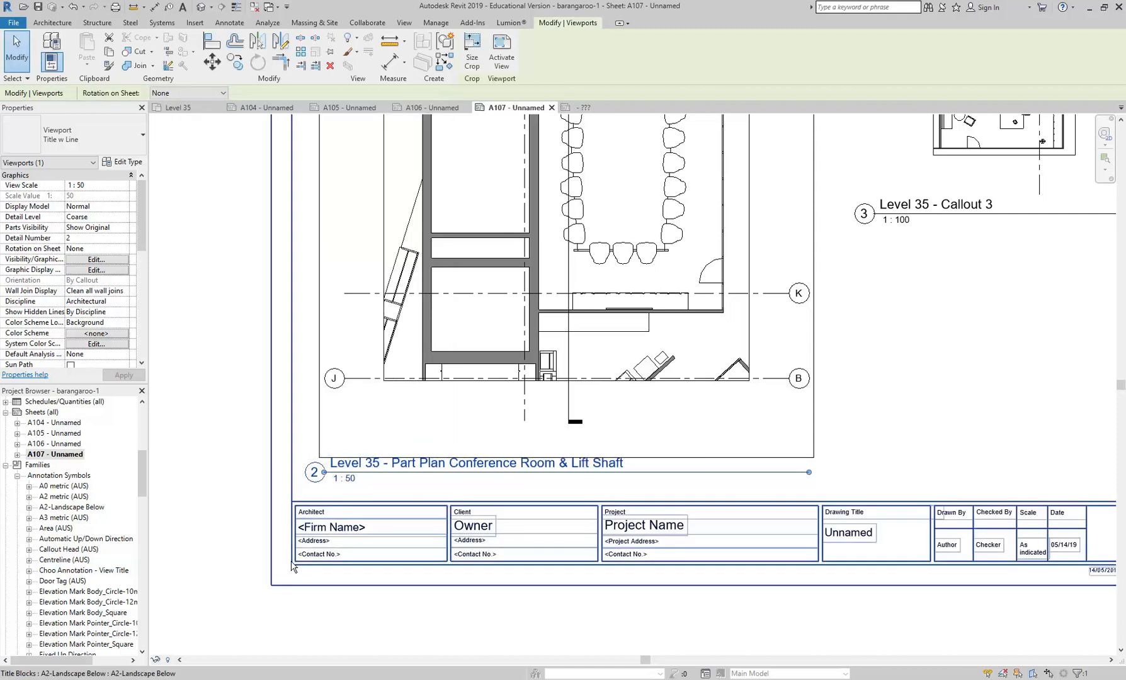
pyautogui.click(202, 396)
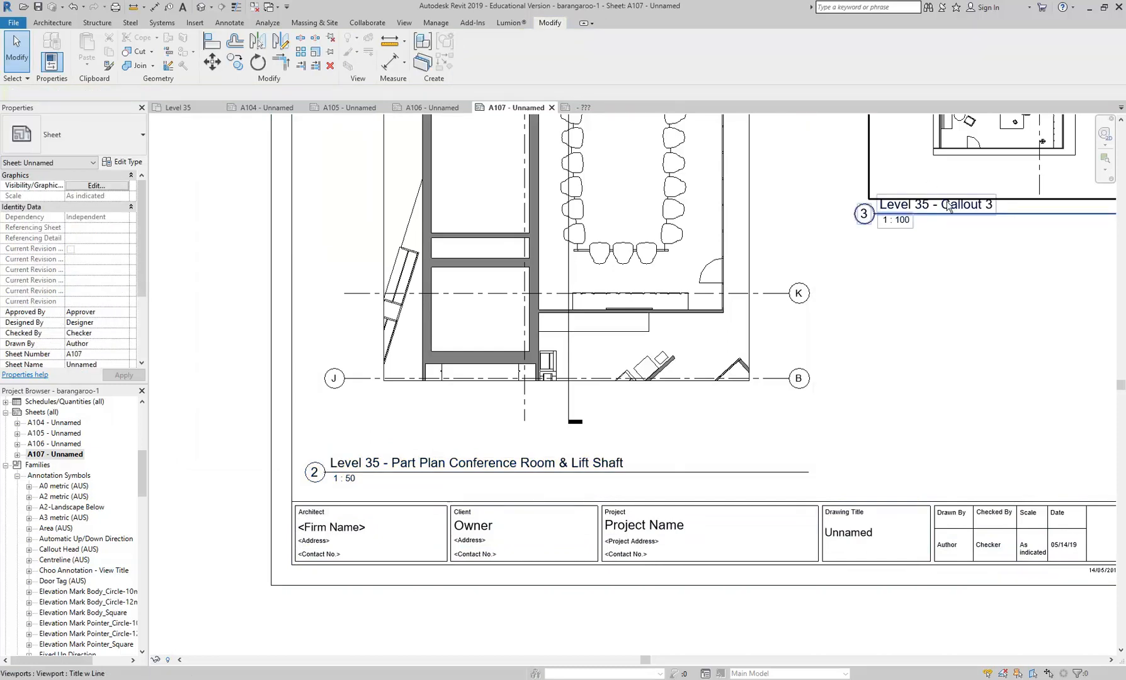
pyautogui.moveTo(419, 349); pyautogui.dragTo(401, 392, button='middle')
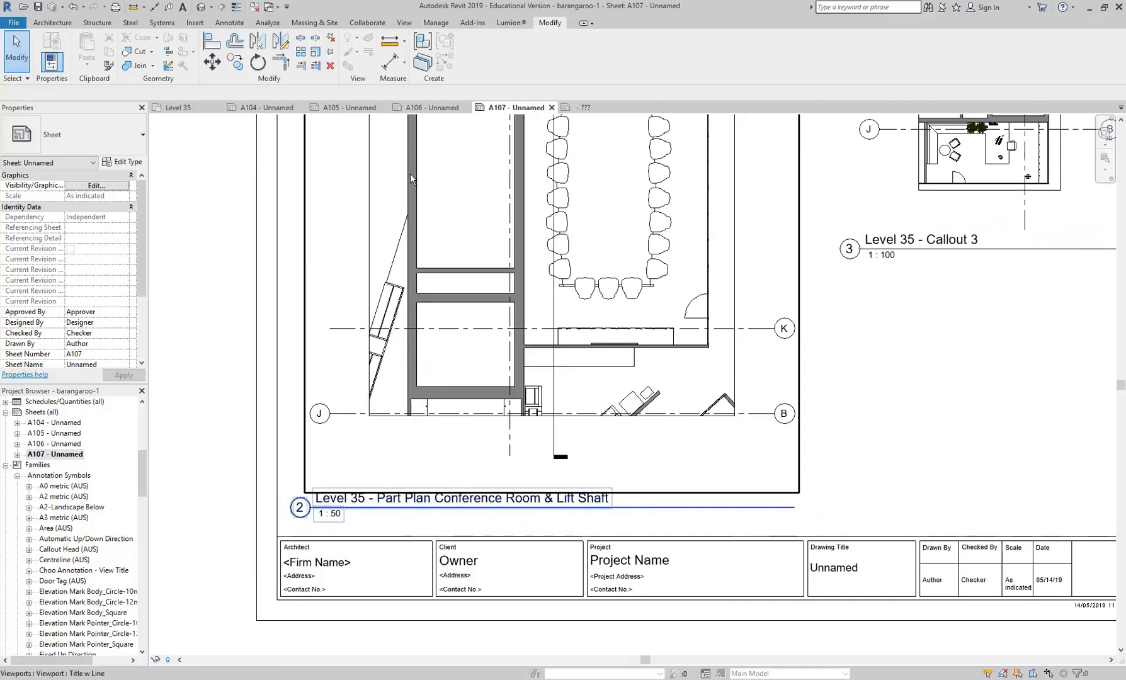
# - Switch to the View Title (EDC) family and set the radius of the circle around the detail number to 8
pyautogui.click(581, 108)
pyautogui.scroll(1, 310, 330)
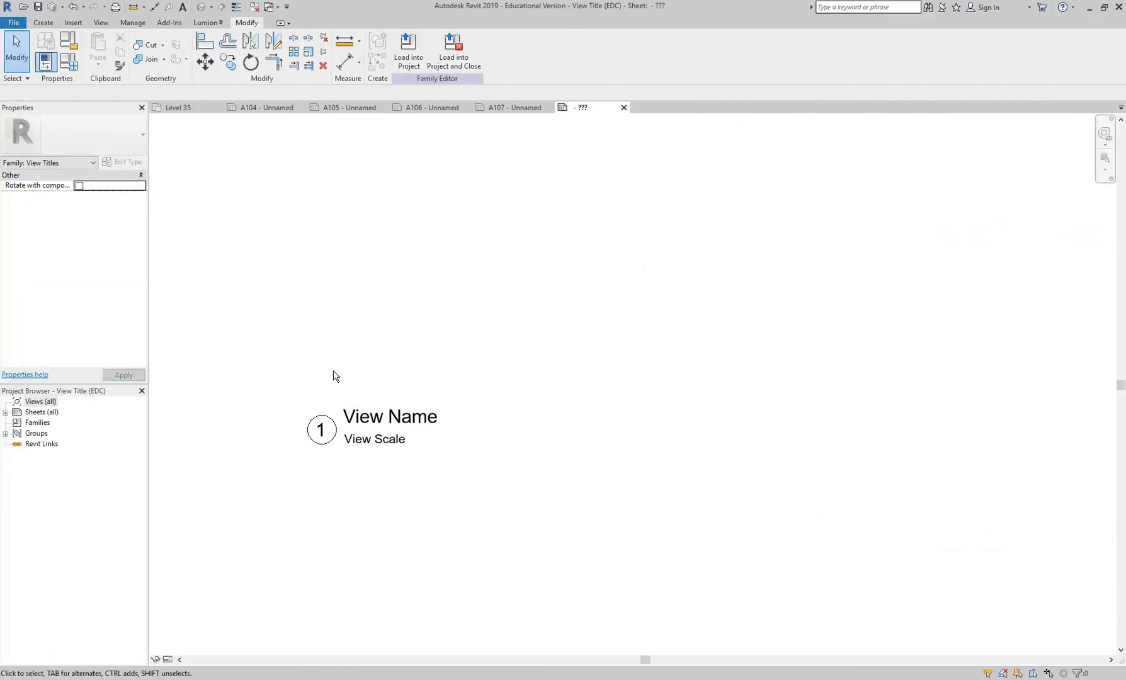
pyautogui.scroll(1, 337, 376)
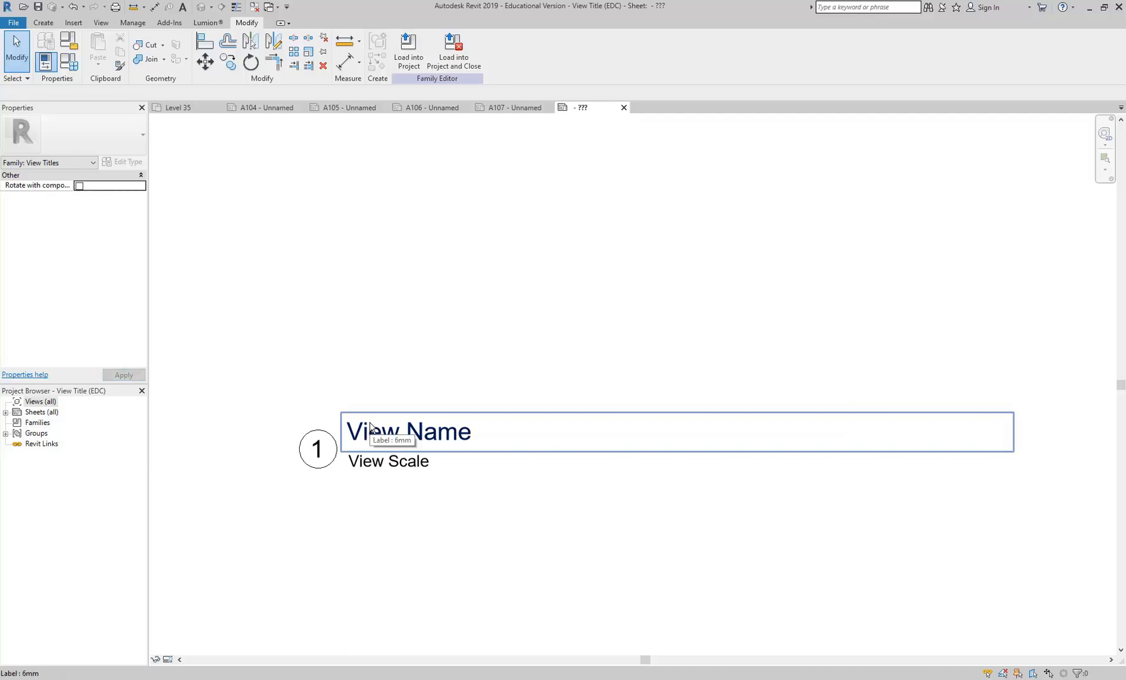
pyautogui.scroll(2, 316, 412)
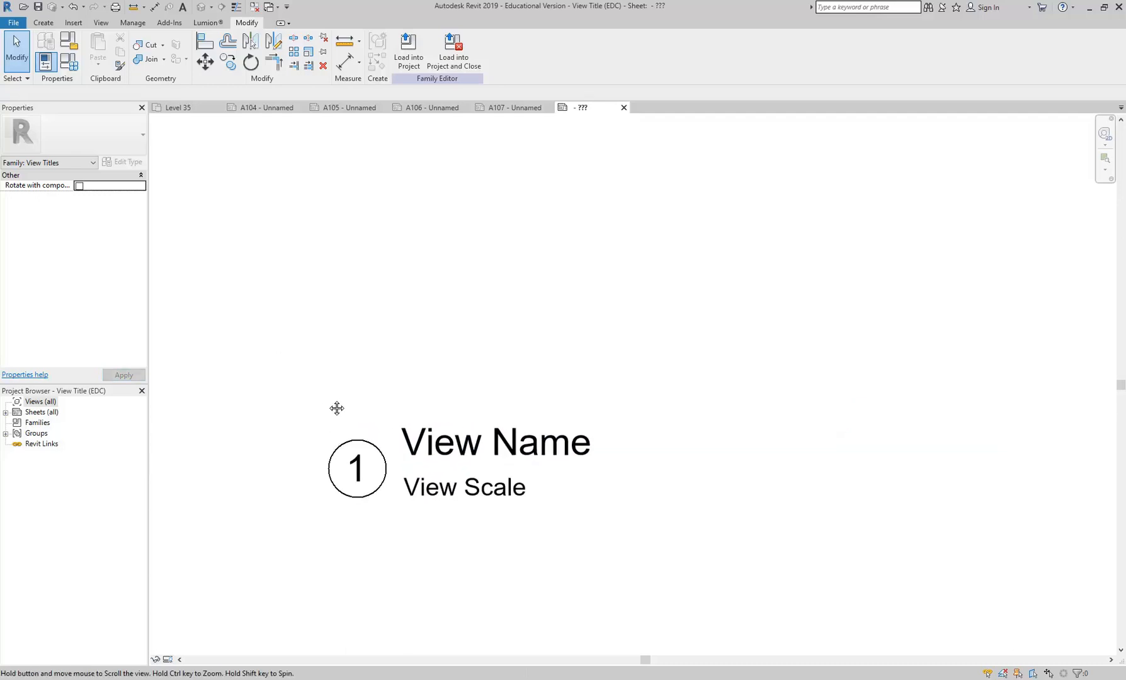
pyautogui.moveTo(332, 403); pyautogui.dragTo(345, 401, button='middle')
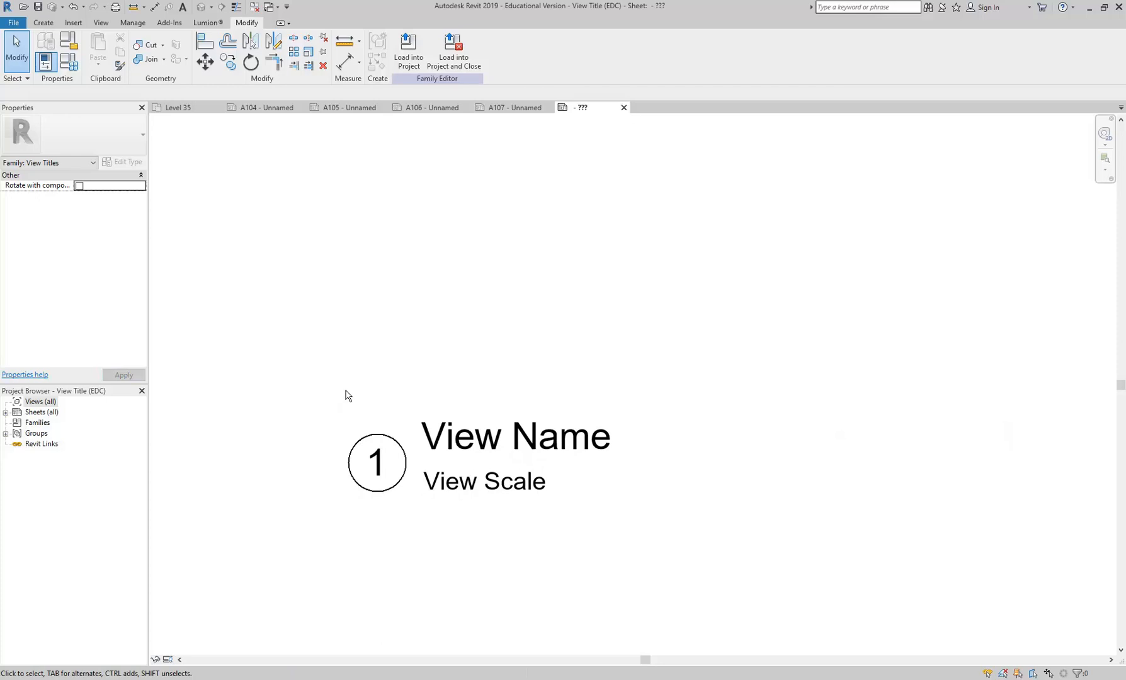
pyautogui.moveTo(345, 395); pyautogui.dragTo(365, 402, button='middle')
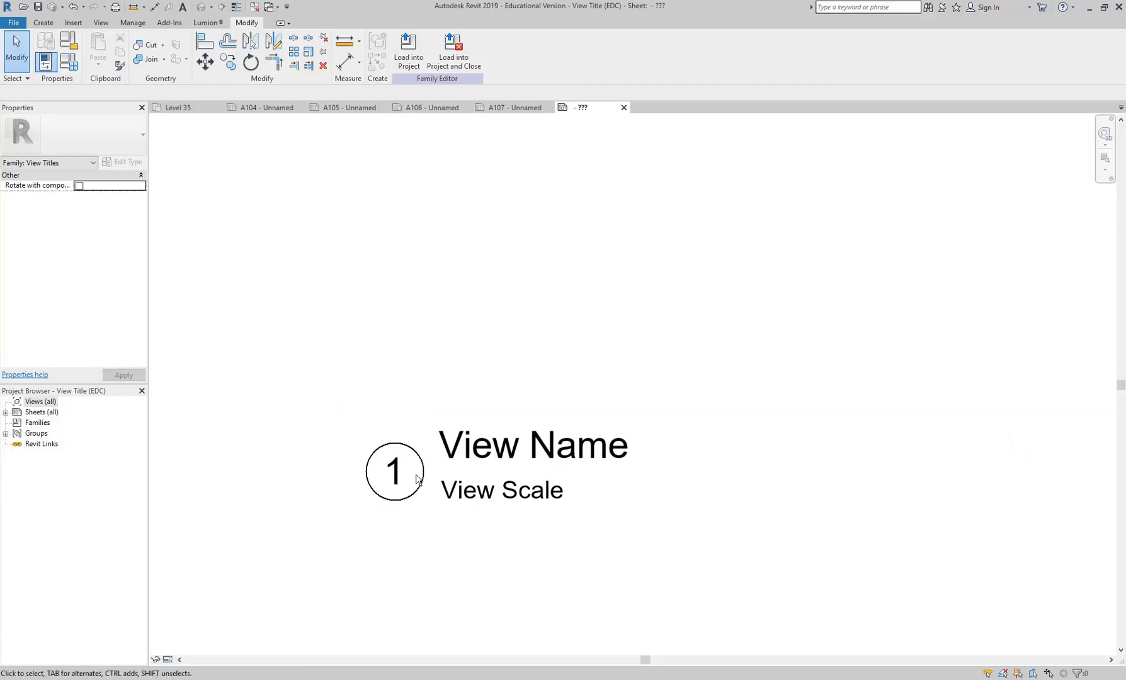
pyautogui.scroll(2, 400, 507)
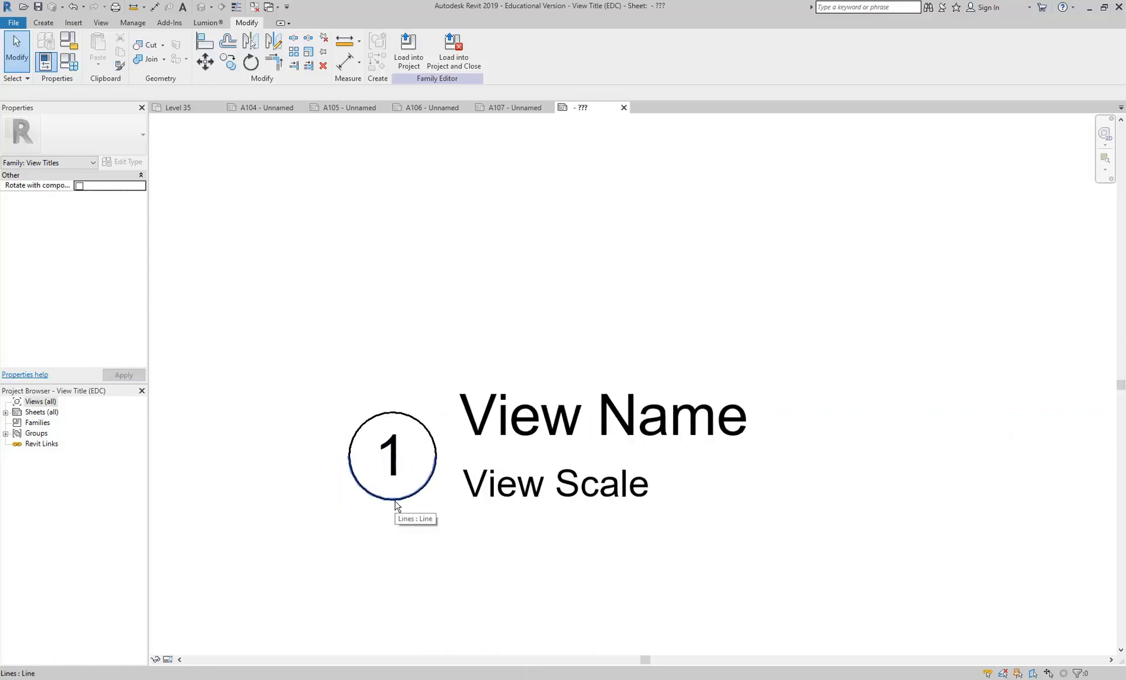
pyautogui.click(373, 423)
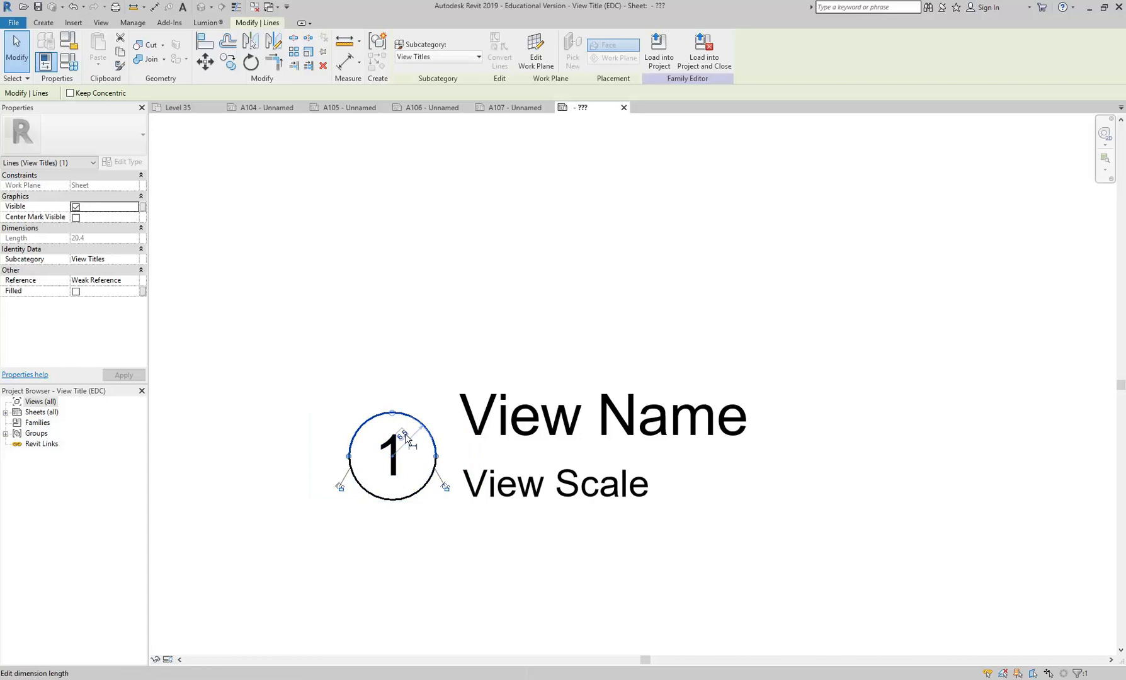
pyautogui.click(407, 440)
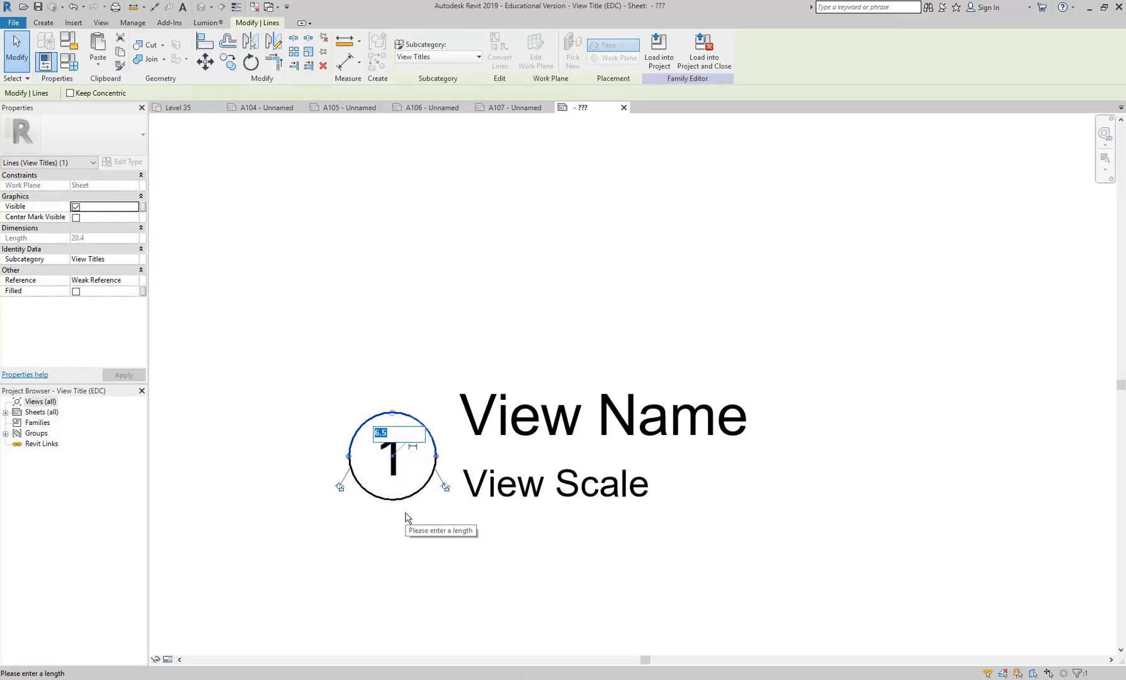
pyautogui.write('8')
pyautogui.press('Return')
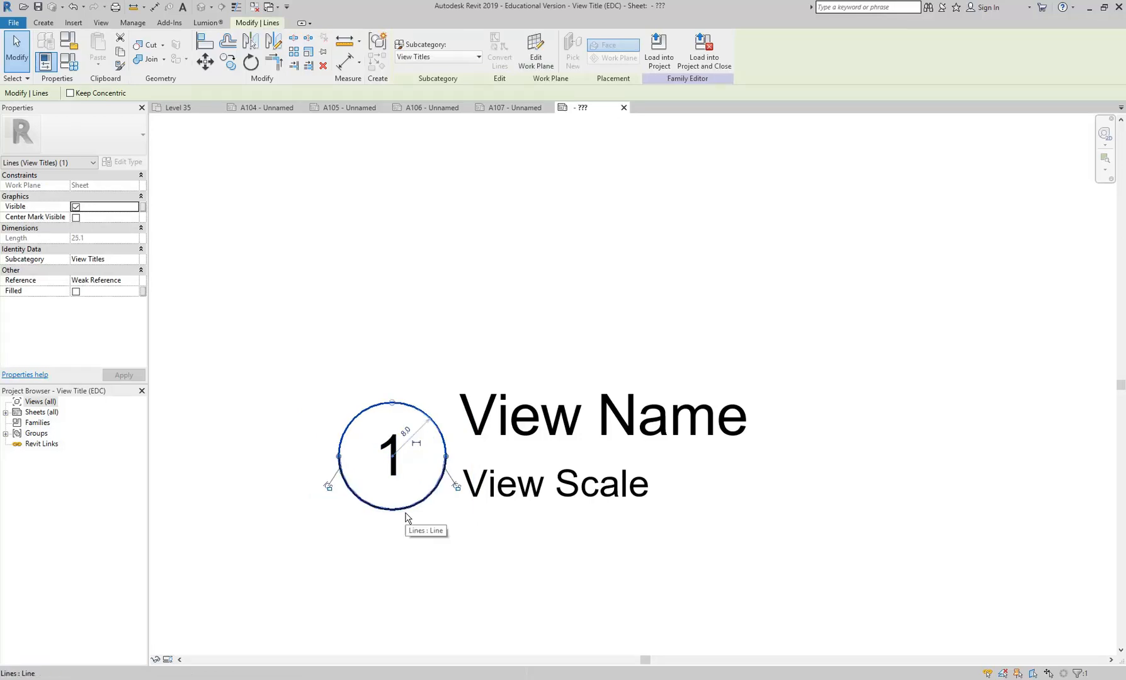
# - Enlarge the detail number circle to a radius of 9
pyautogui.click(405, 432)
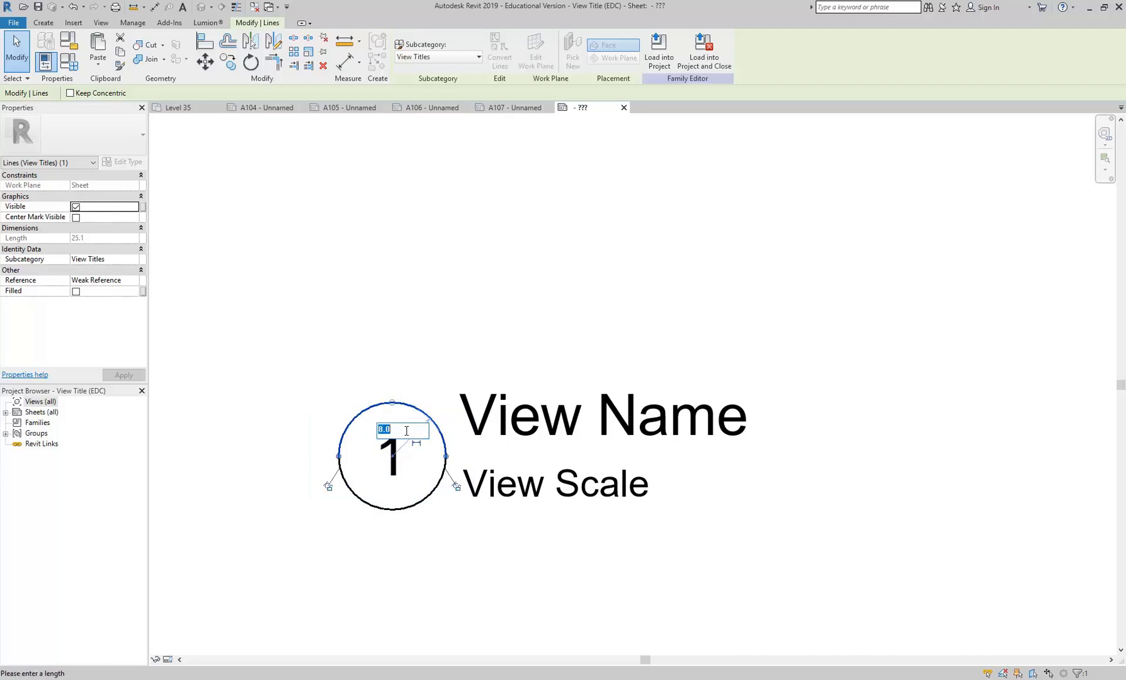
pyautogui.write('9')
pyautogui.press('Return')
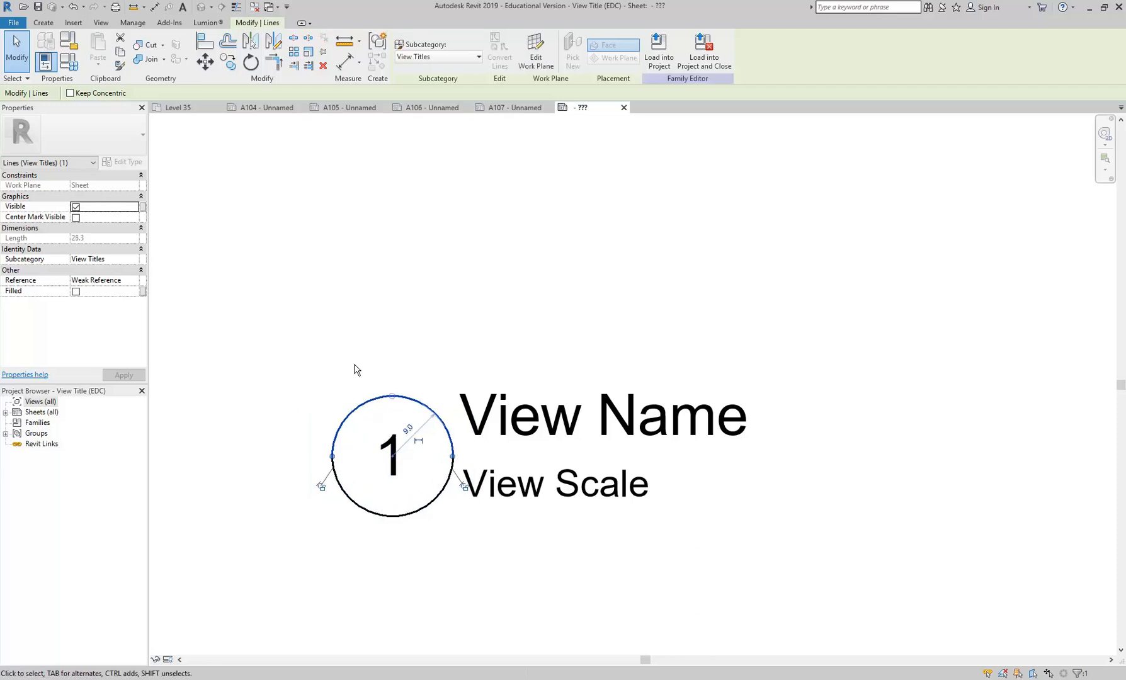
pyautogui.click(353, 370)
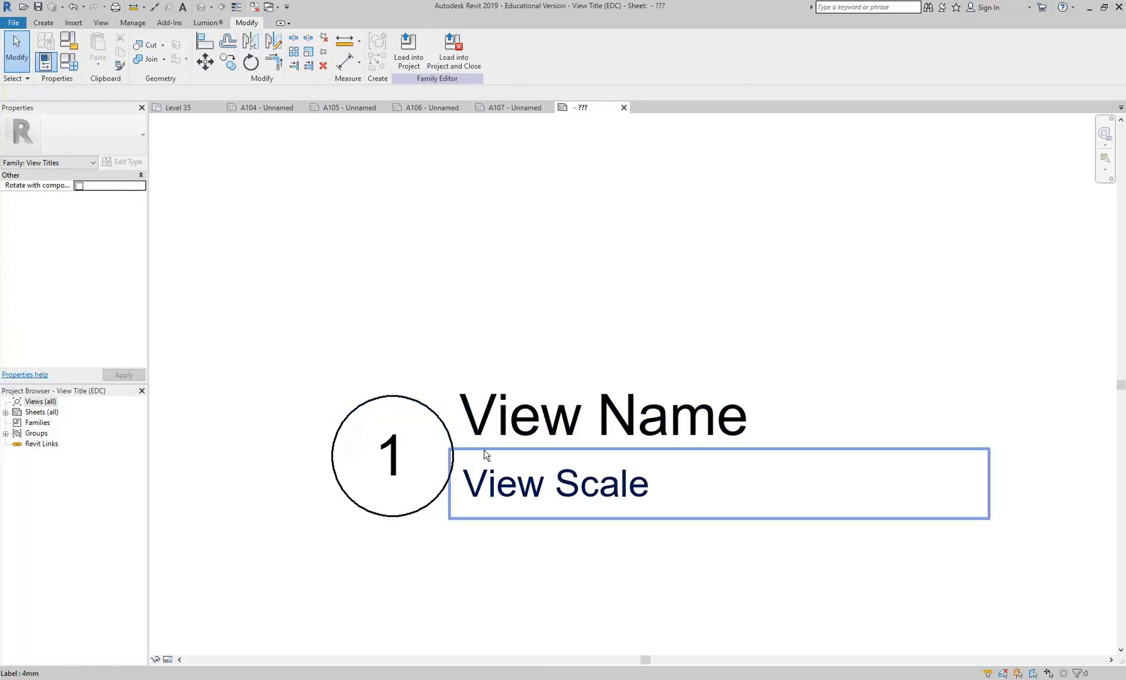
# - Move the detail number label into the upper half of the circle and change its type to 4mm
pyautogui.click(388, 489)
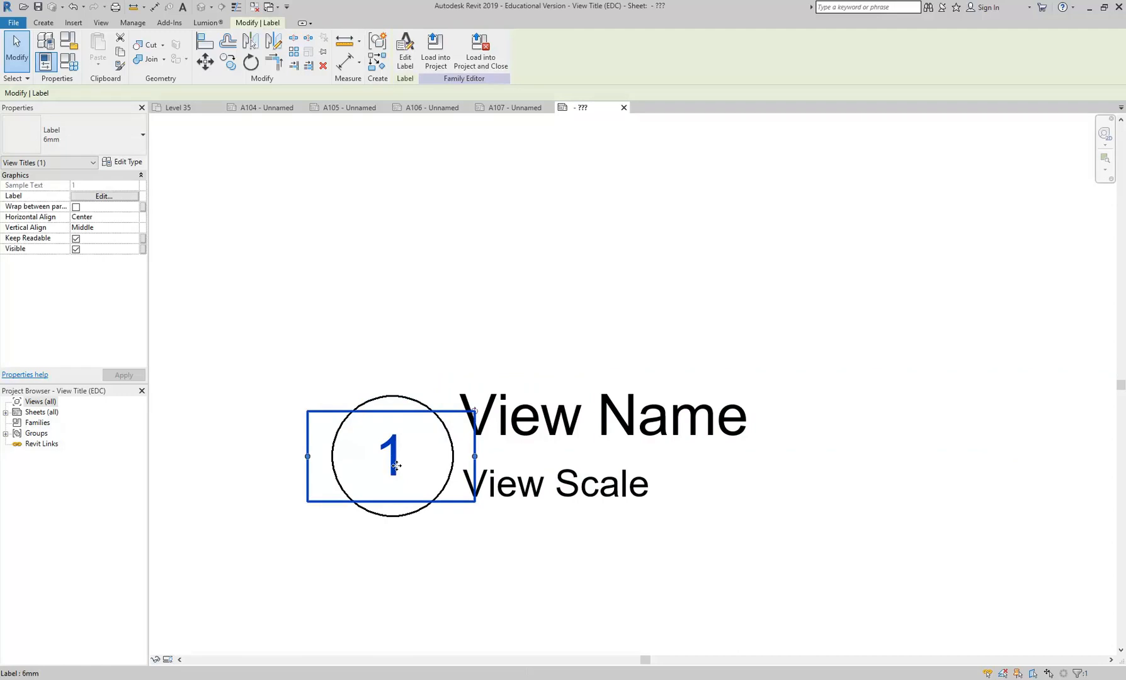
pyautogui.moveTo(392, 464)
pyautogui.mouseDown()
pyautogui.moveTo(391, 424)
pyautogui.moveTo(390, 453)
pyautogui.mouseUp()
pyautogui.click(68, 132)
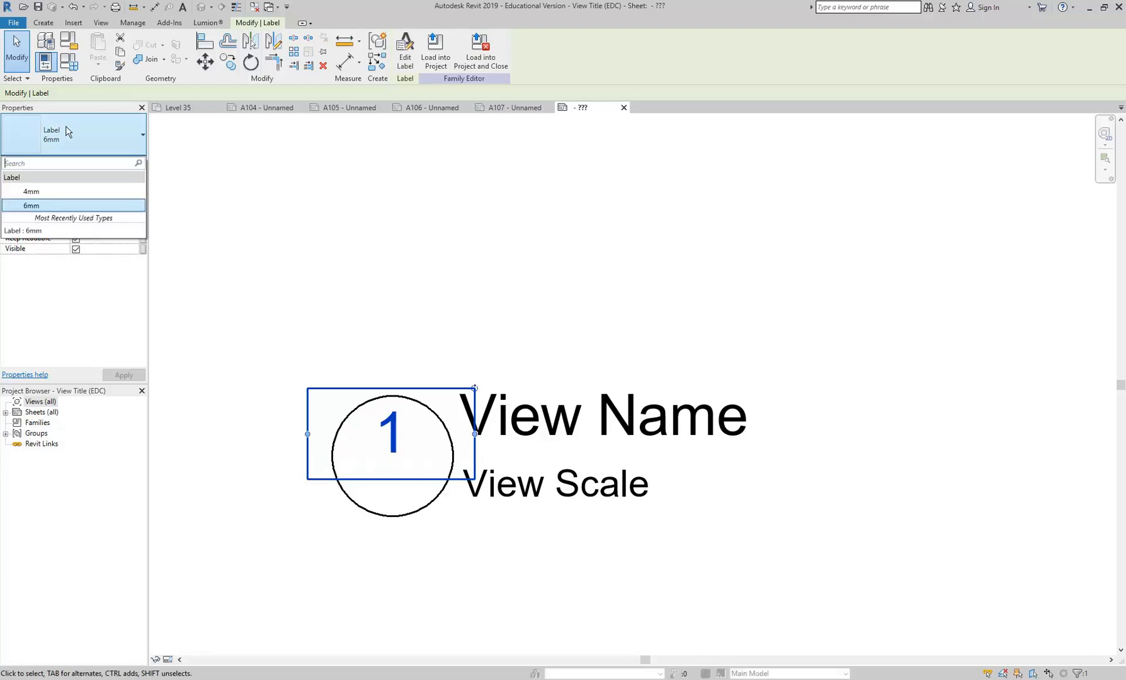
pyautogui.click(55, 192)
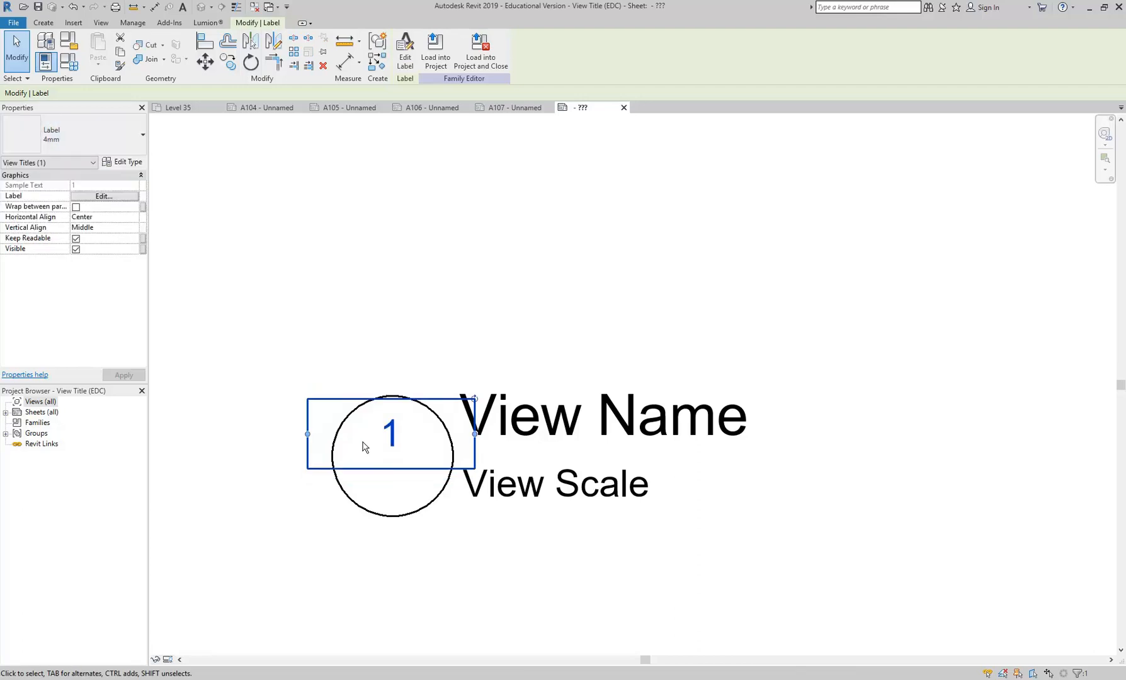
pyautogui.click(359, 332)
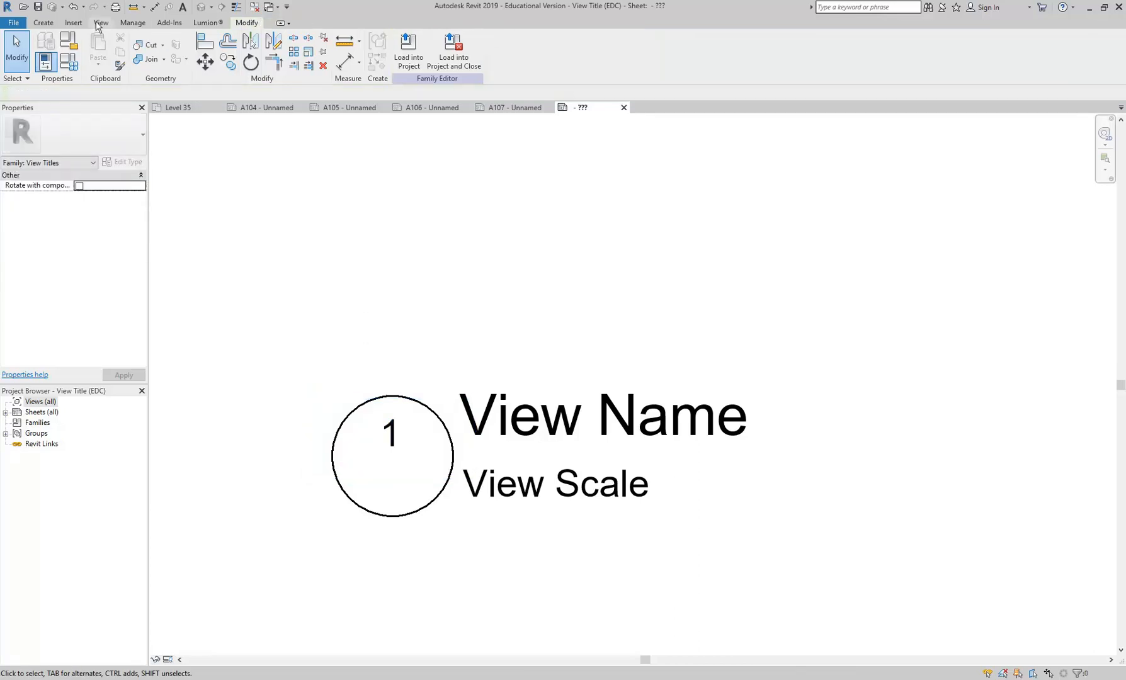
# - Draw a horizontal line across the circle's full diameter using the View Titles subcategory
pyautogui.click(43, 22)
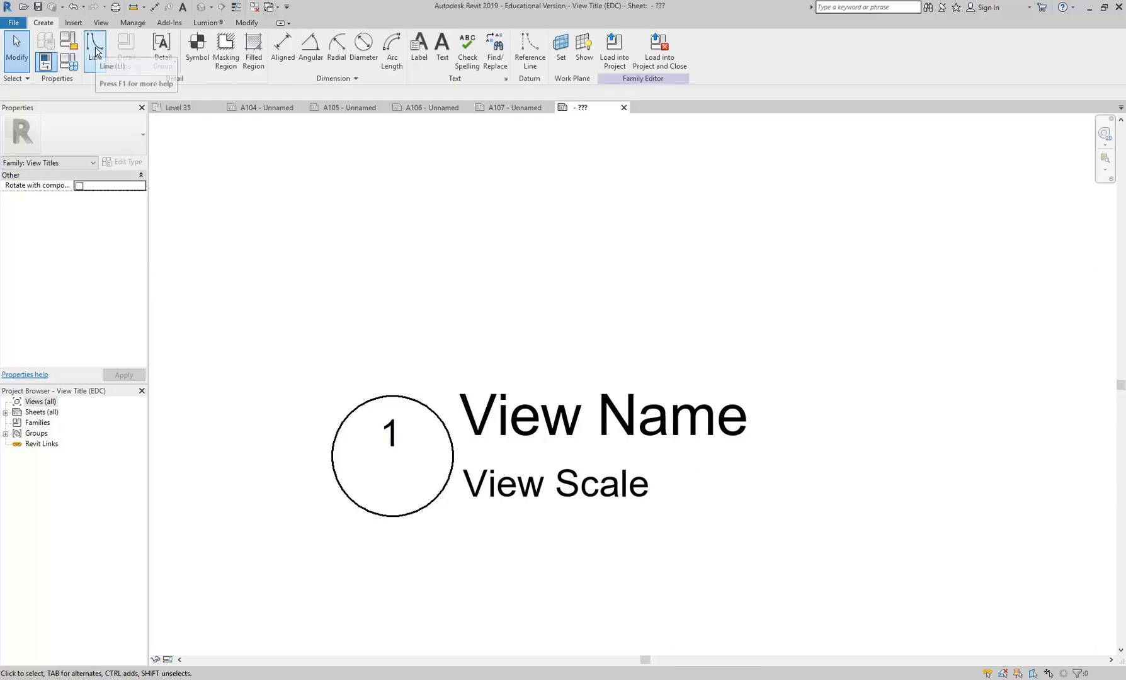
pyautogui.click(97, 53)
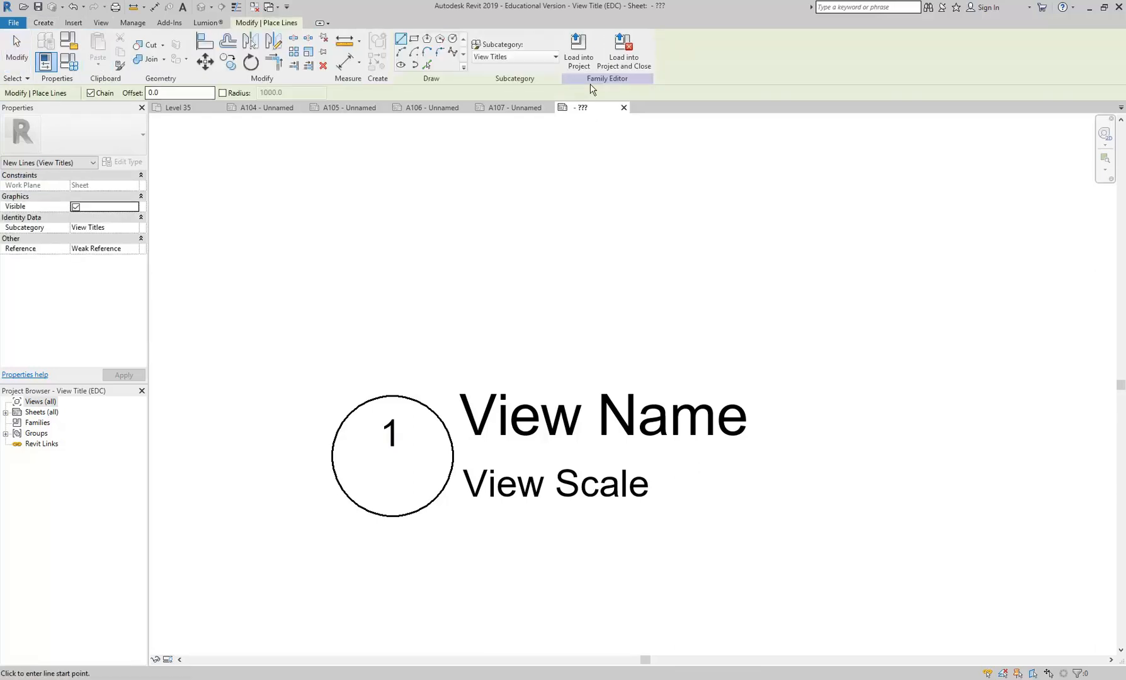
pyautogui.click(522, 58)
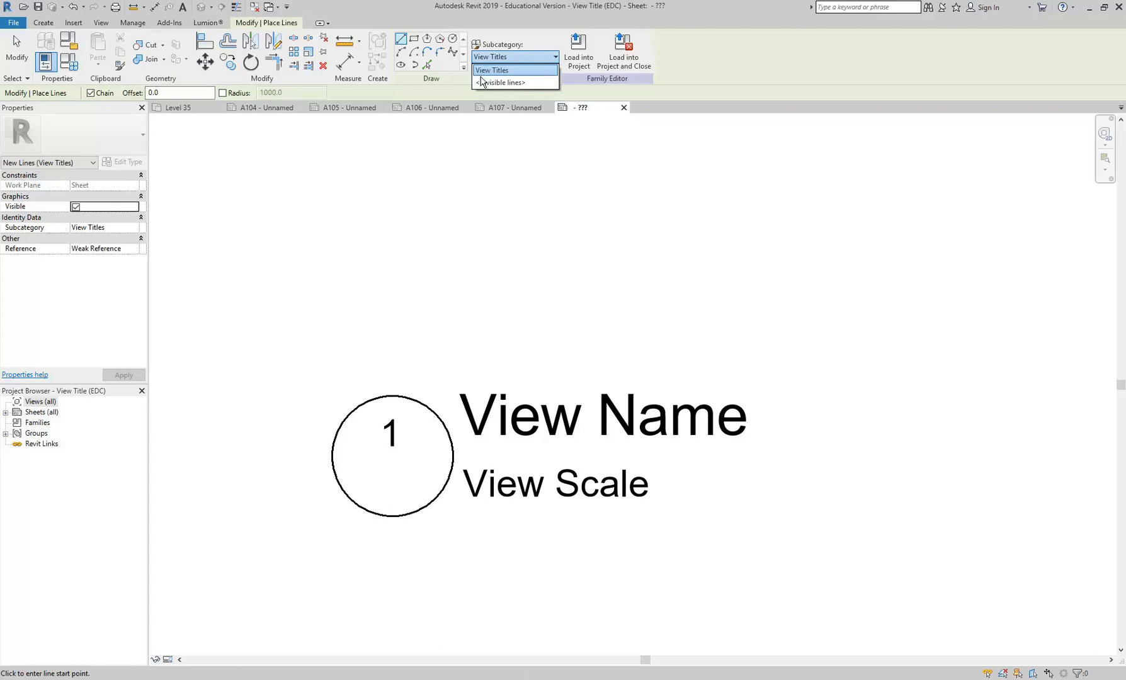
pyautogui.click(497, 70)
pyautogui.scroll(2, 355, 445)
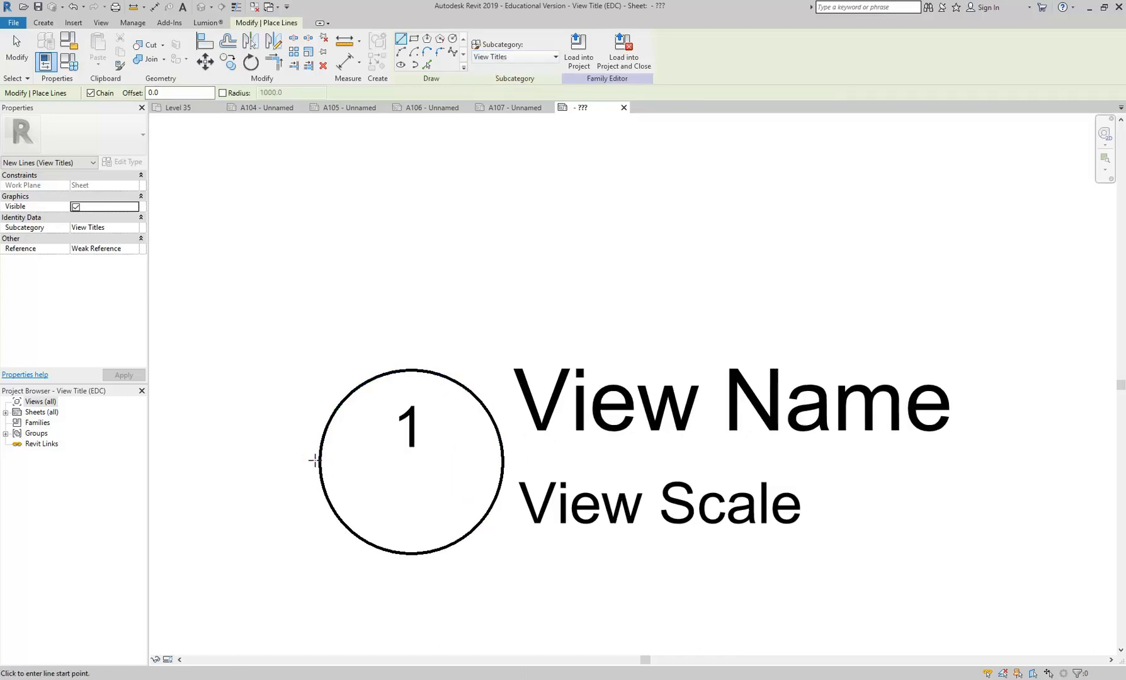
pyautogui.click(315, 461)
pyautogui.click(502, 463)
pyautogui.press('Escape')
pyautogui.rightClick(433, 287)
pyautogui.click(466, 297)
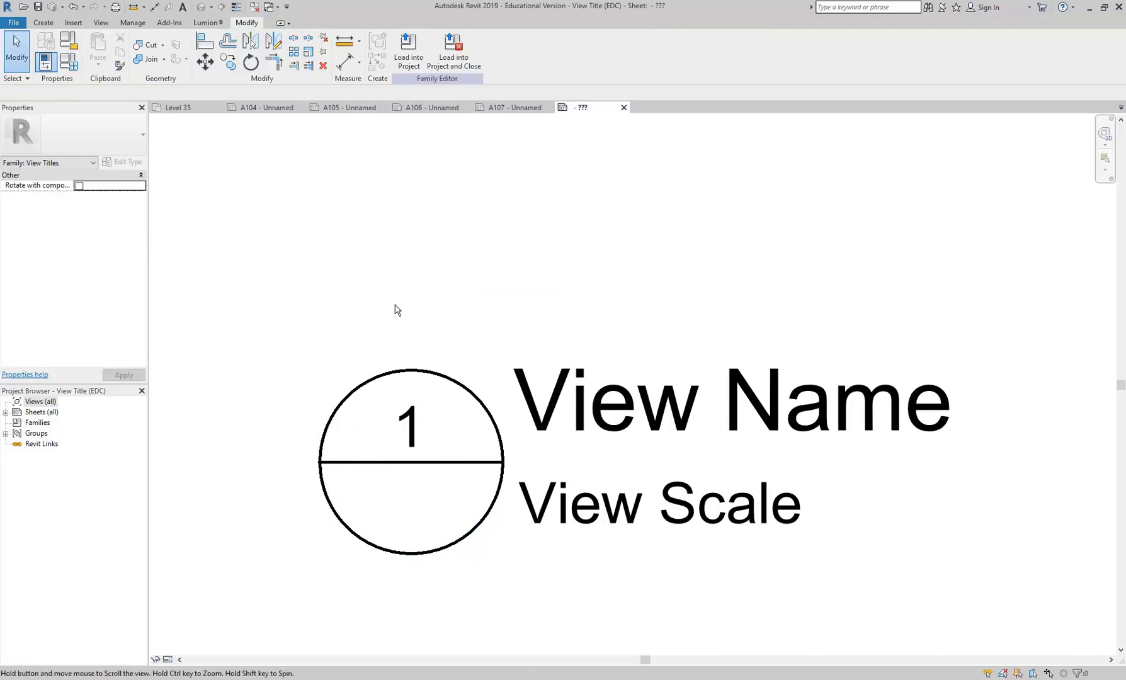
# - Nudge the detail number label slightly upward within the upper half of the circle
pyautogui.click(413, 427)
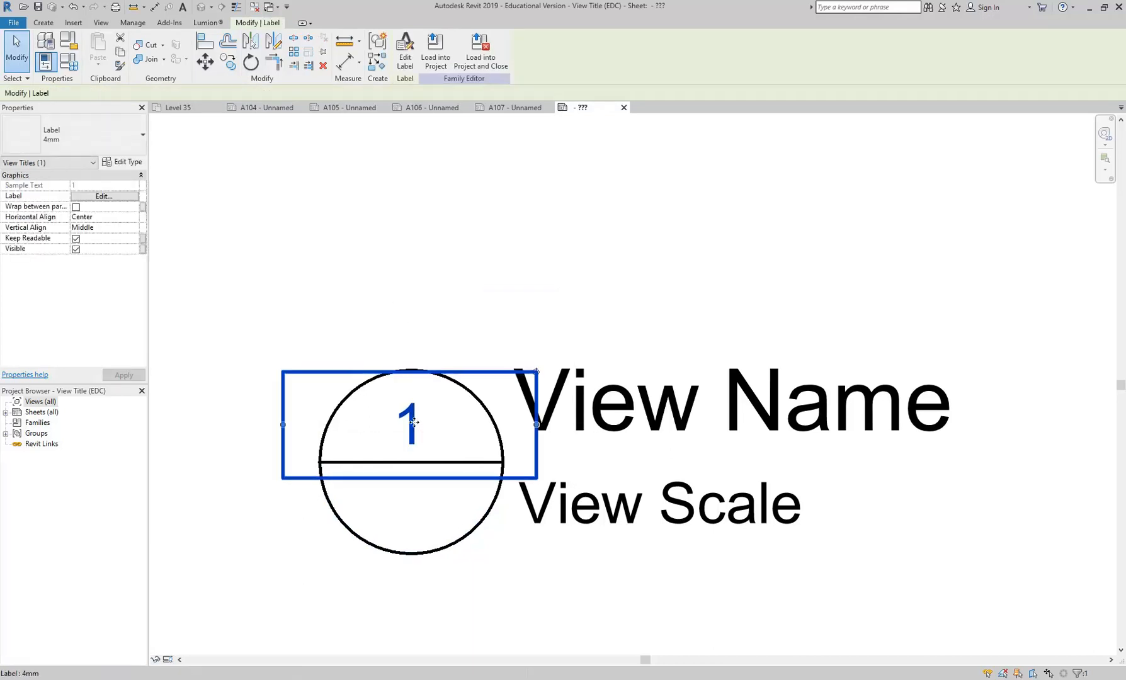
pyautogui.click(417, 342)
pyautogui.moveTo(417, 342); pyautogui.dragTo(430, 327, button='middle')
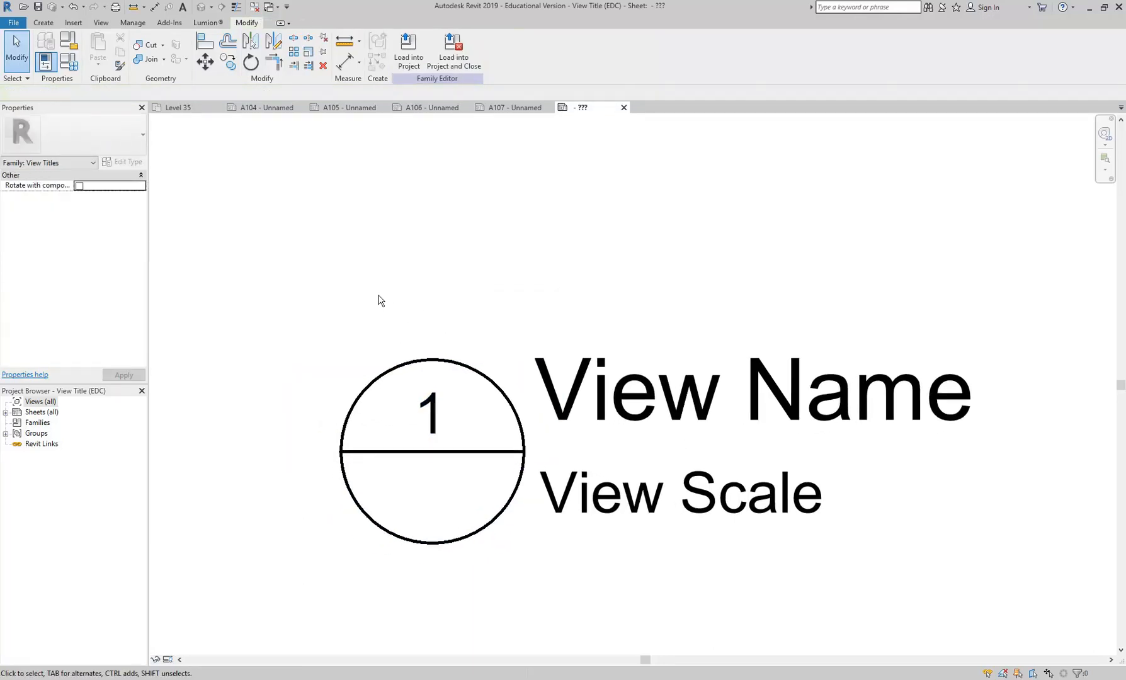
# - Place a 4mm label with the Referencing Sheet parameter in the lower half of the circle
pyautogui.click(46, 23)
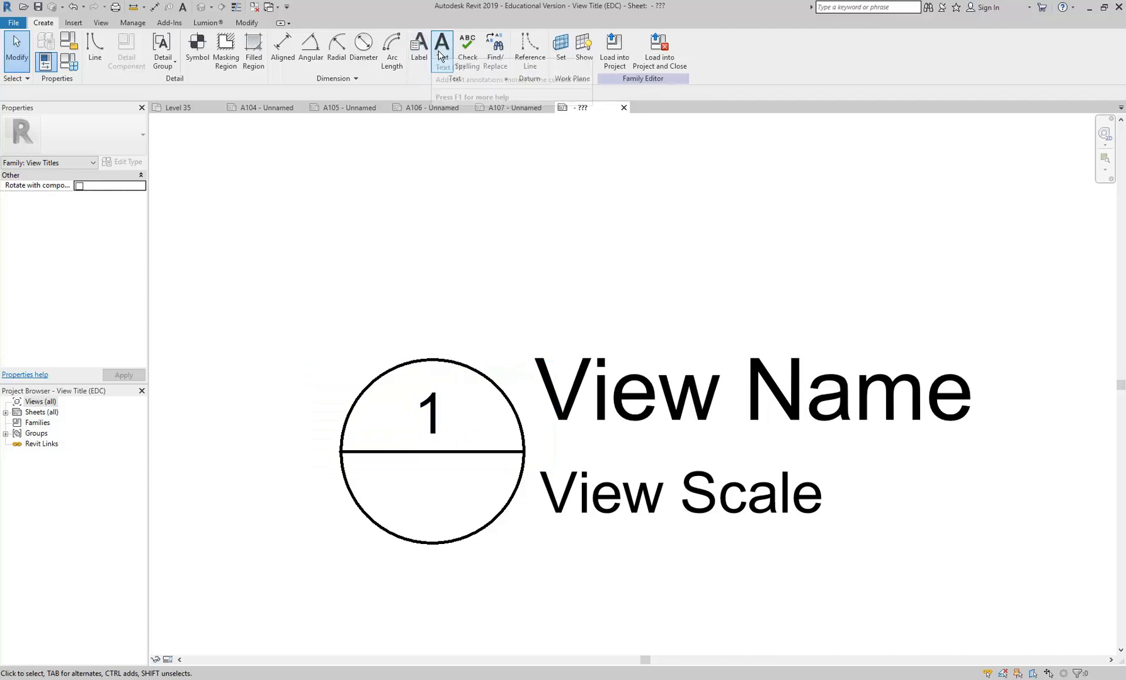
pyautogui.click(417, 57)
pyautogui.click(80, 129)
pyautogui.click(52, 193)
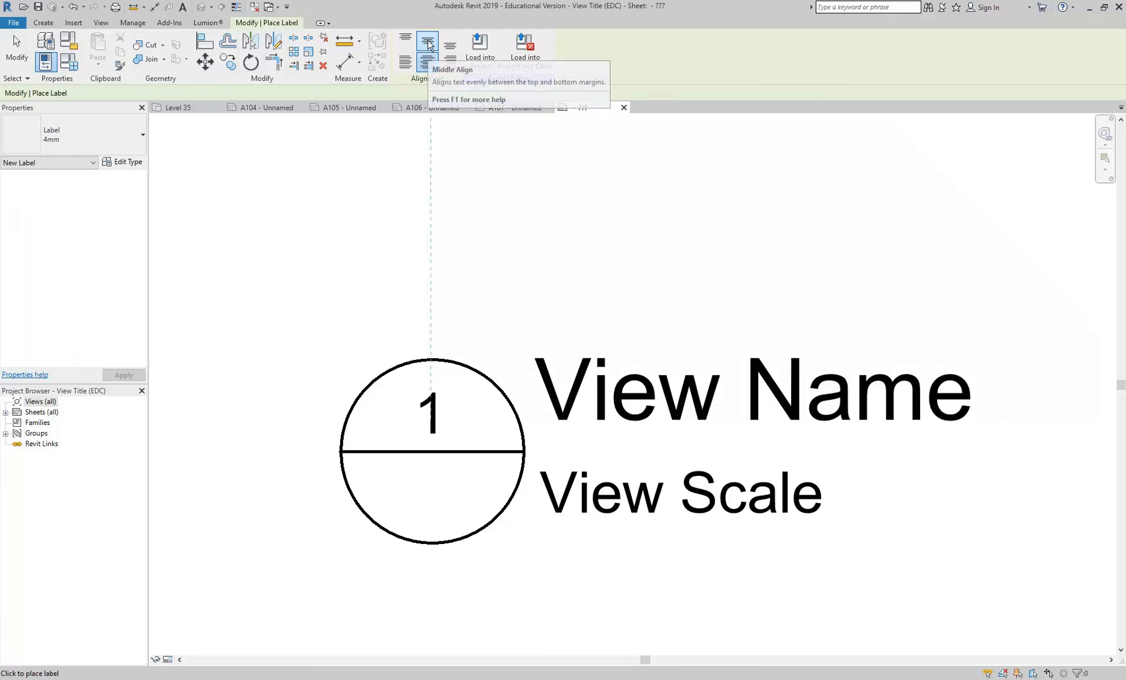
pyautogui.click(432, 499)
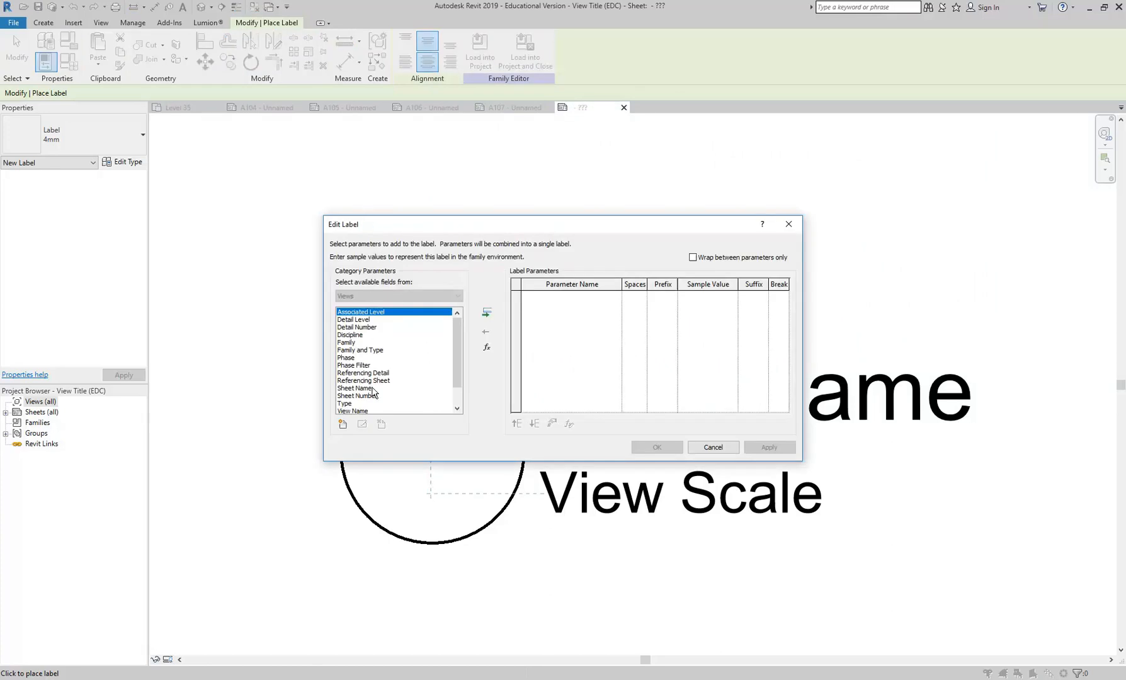
pyautogui.moveTo(456, 340)
pyautogui.mouseDown()
pyautogui.moveTo(460, 366)
pyautogui.moveTo(460, 329)
pyautogui.mouseUp()
pyautogui.click(354, 381)
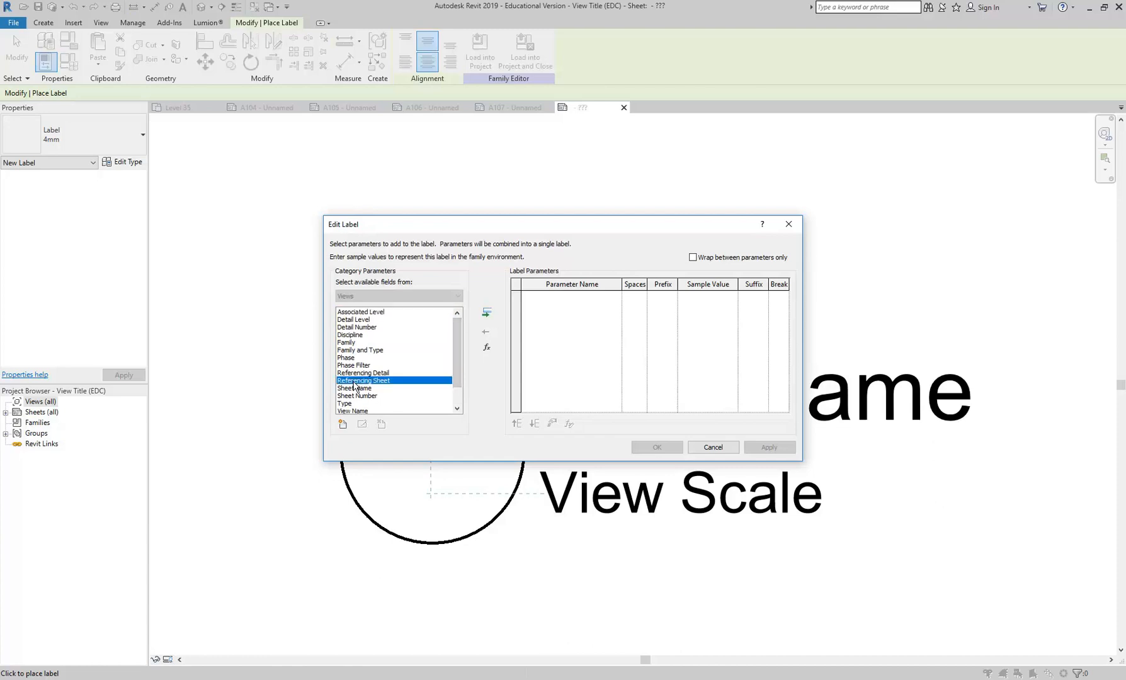
pyautogui.click(486, 313)
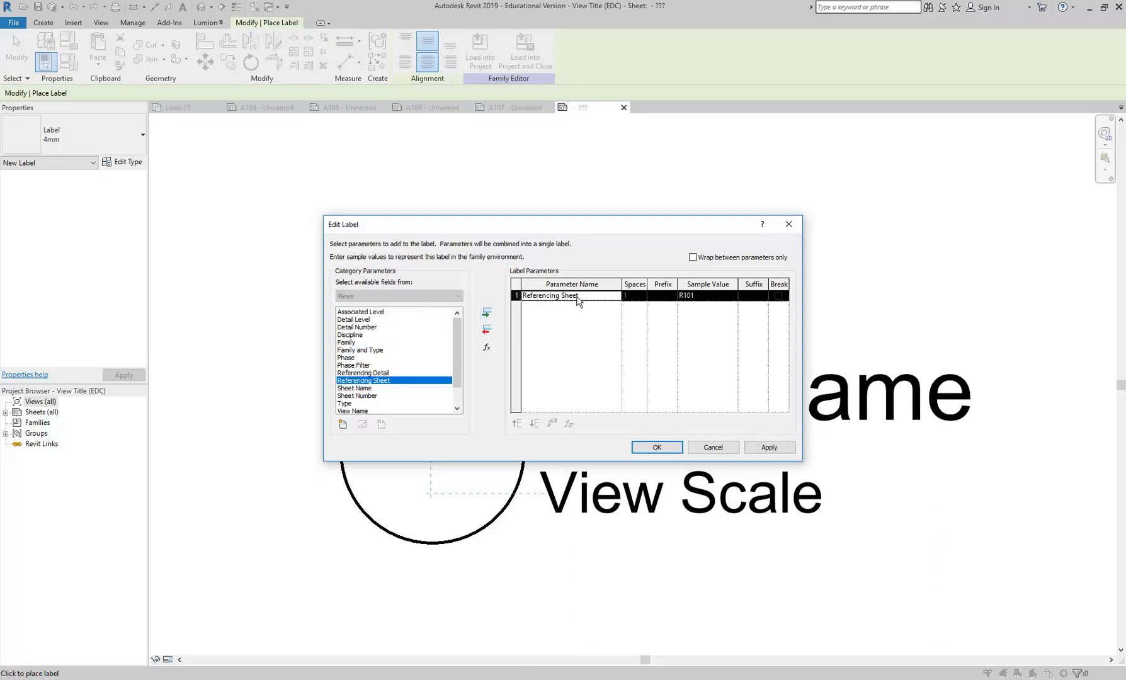
pyautogui.click(657, 447)
pyautogui.rightClick(290, 200)
pyautogui.click(318, 207)
# - Fine-tune the position of the Referencing Sheet label so it sits centrally in the lower half of the circle
pyautogui.click(432, 494)
pyautogui.moveTo(433, 489); pyautogui.dragTo(438, 485)
pyautogui.click(486, 592)
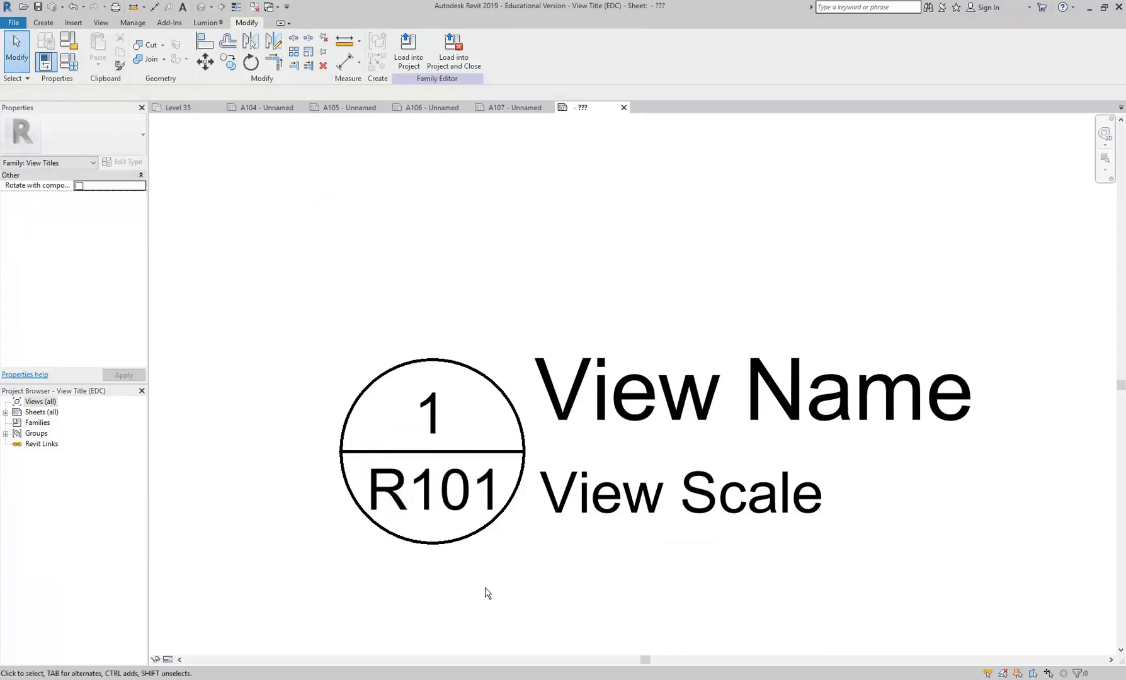
pyautogui.scroll(1, 460, 576)
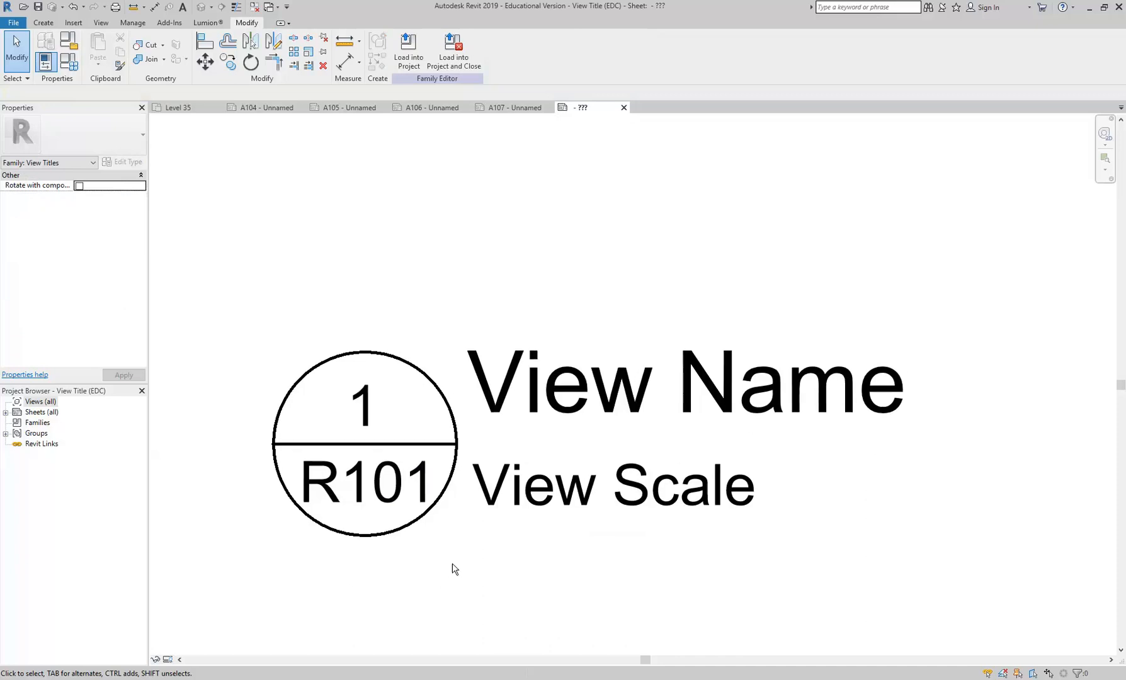
pyautogui.scroll(3, 303, 510)
pyautogui.scroll(-3, 373, 478)
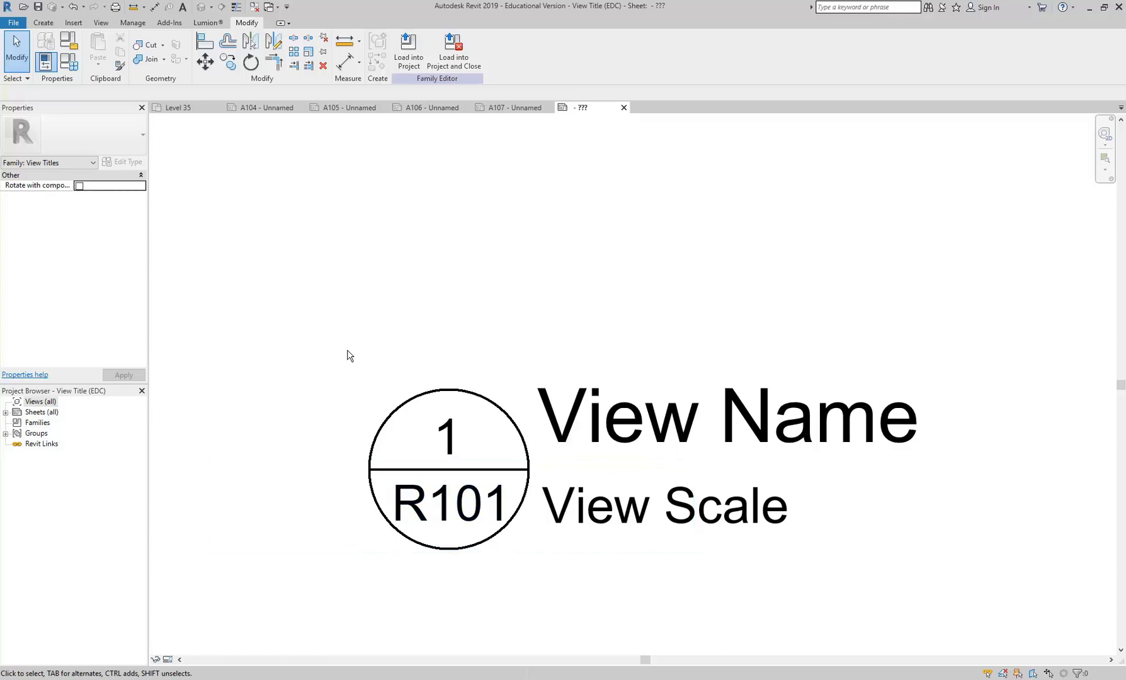
# - Save the family as View Title Reverse (EDC).rfa and load it into the barangaroo-1 project
pyautogui.click(12, 24)
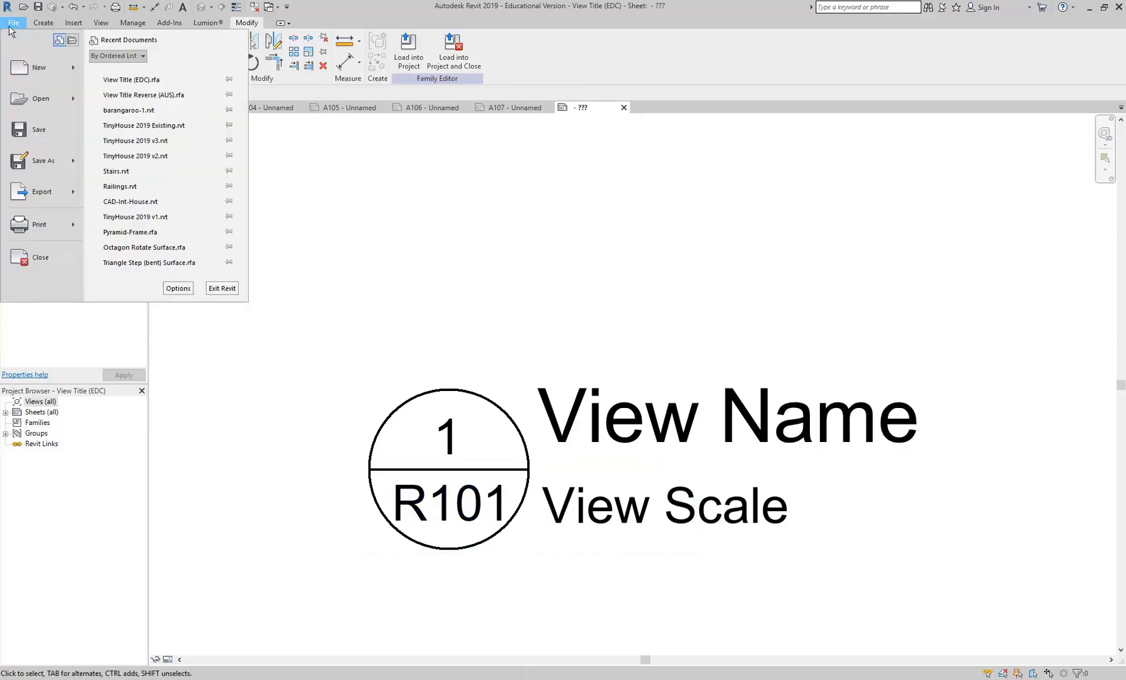
pyautogui.moveTo(37, 172)
pyautogui.click(193, 123)
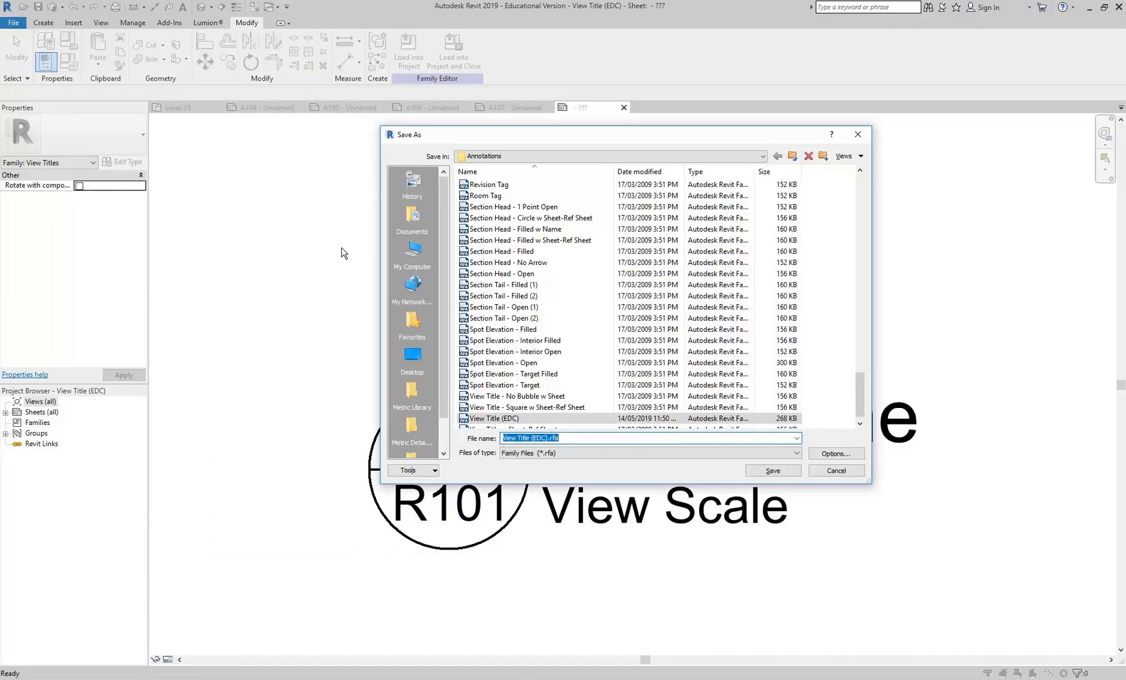
pyautogui.doubleClick(536, 439)
pyautogui.click(528, 438)
pyautogui.write('Reverse')
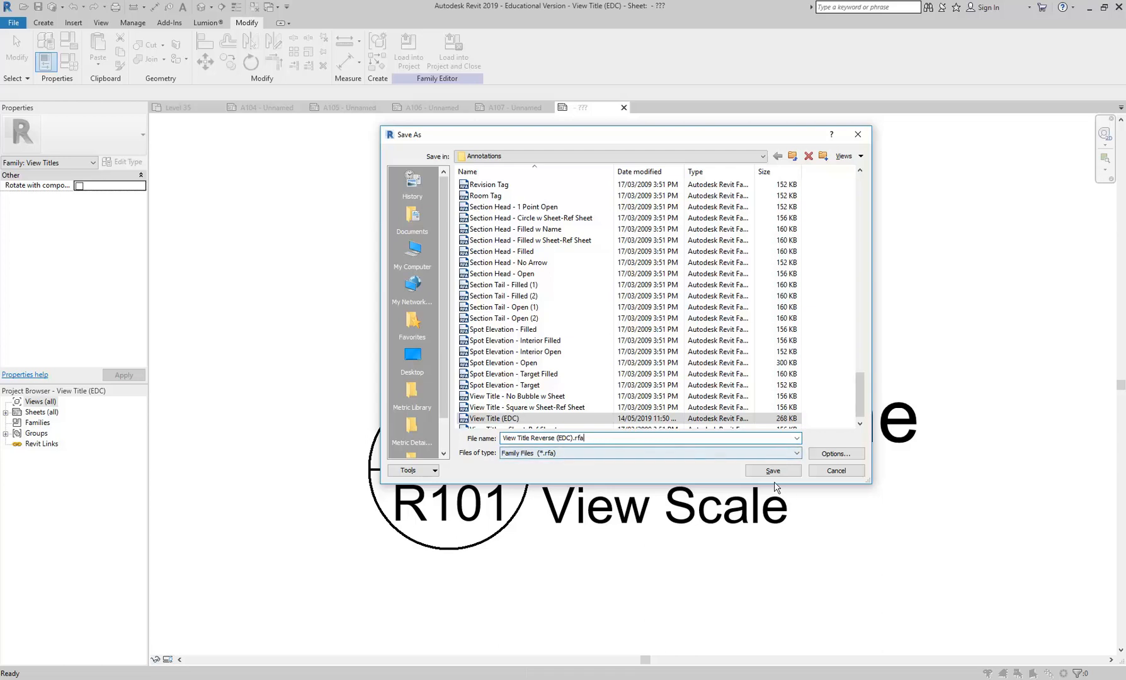
pyautogui.click(773, 471)
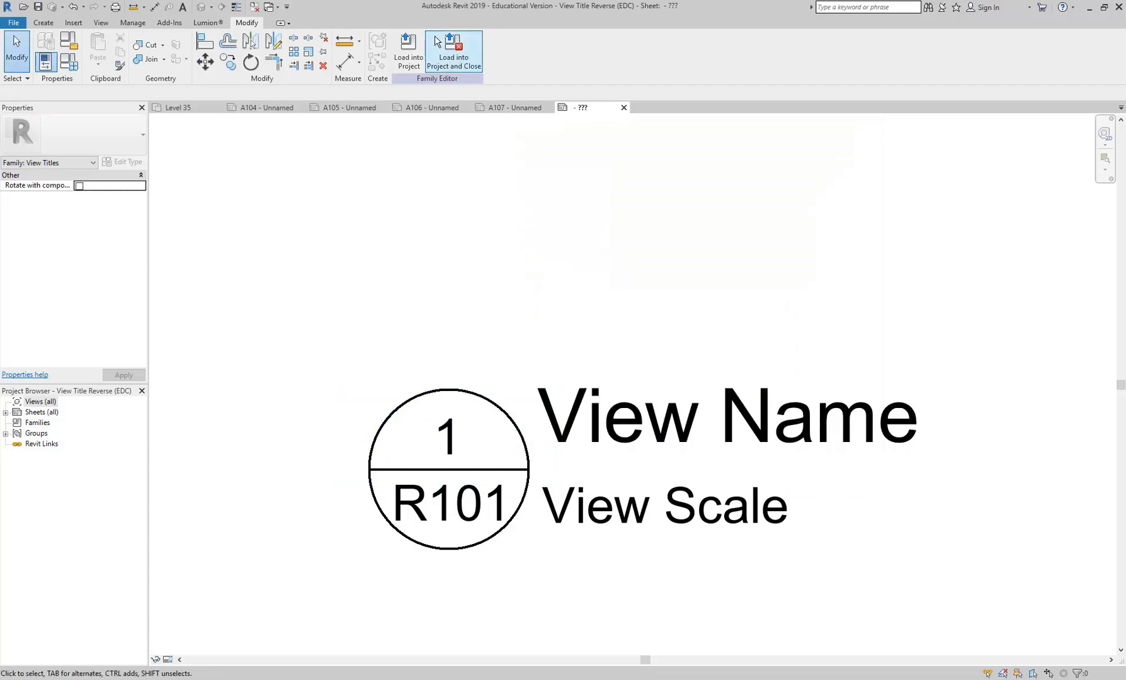
pyautogui.click(410, 51)
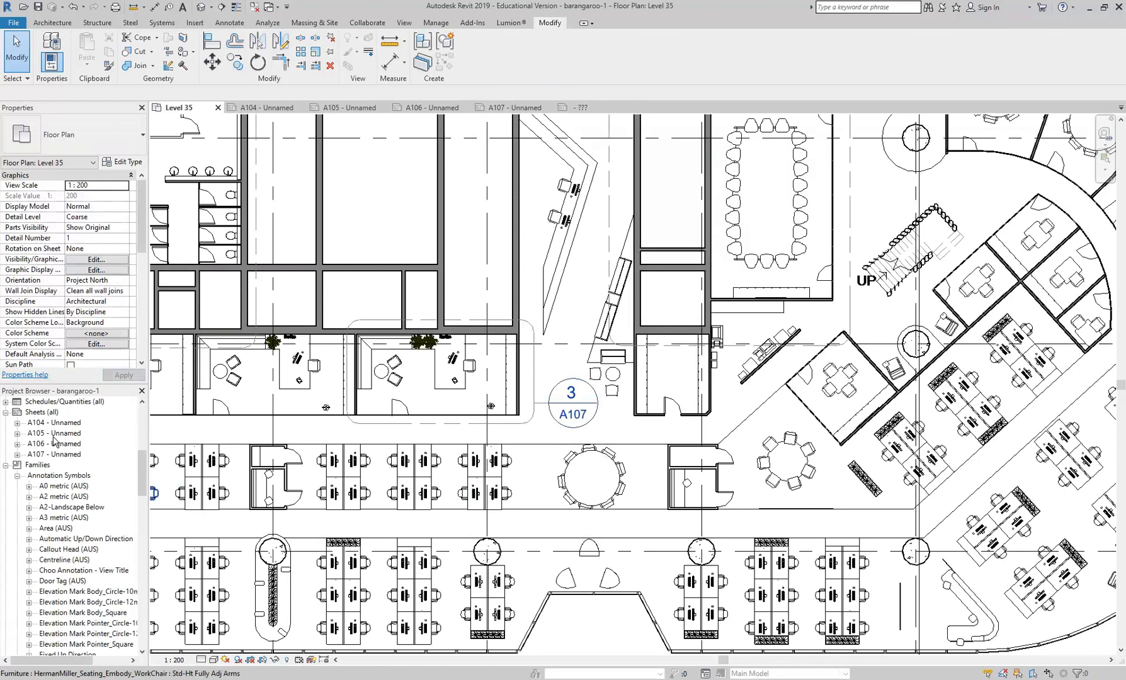
# - Open sheet A106 and bring up the type properties of its Level 35 - Callout 1 viewport
pyautogui.doubleClick(55, 434)
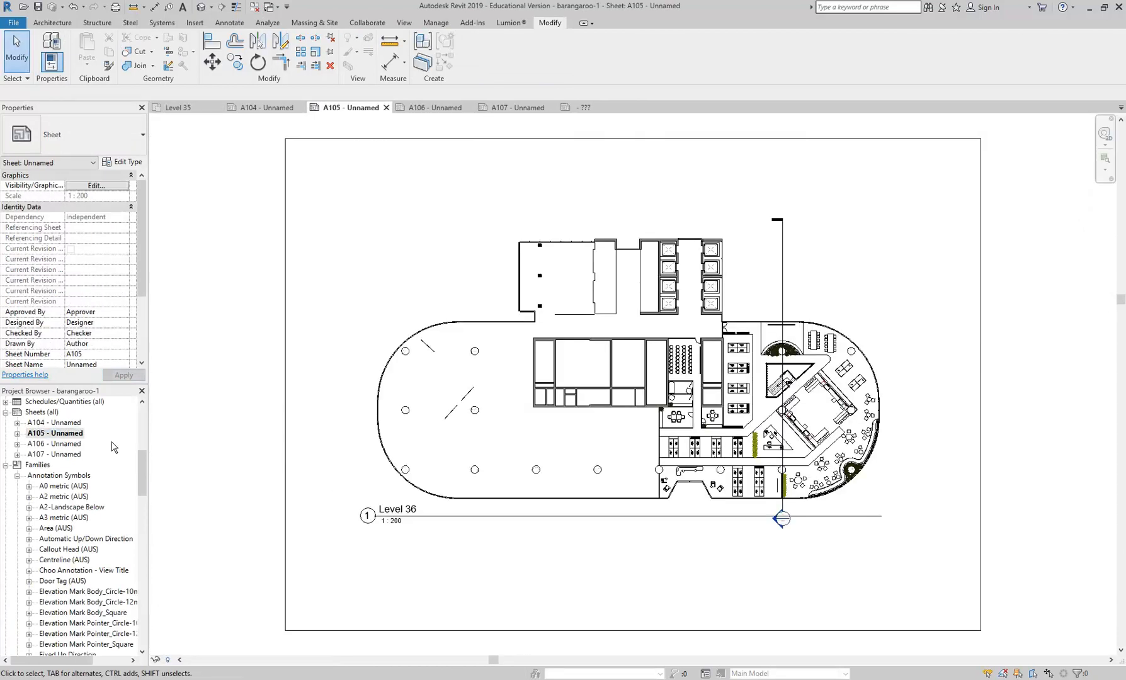
pyautogui.doubleClick(55, 444)
pyautogui.scroll(-2, 441, 463)
pyautogui.scroll(-3, 434, 441)
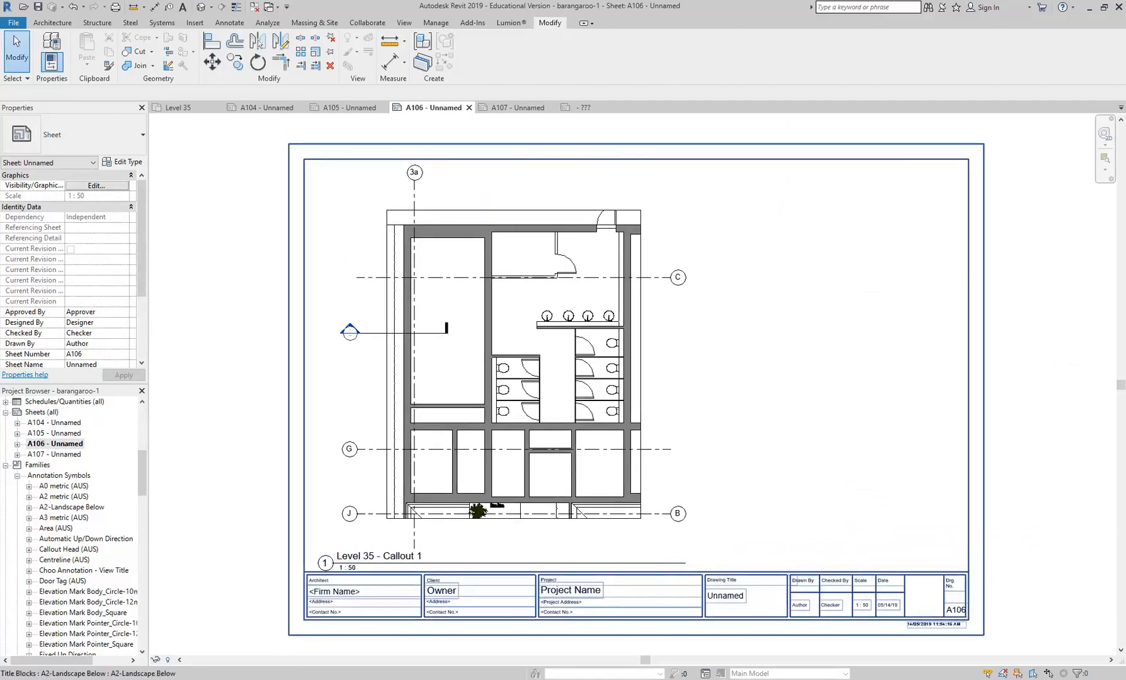
pyautogui.click(541, 374)
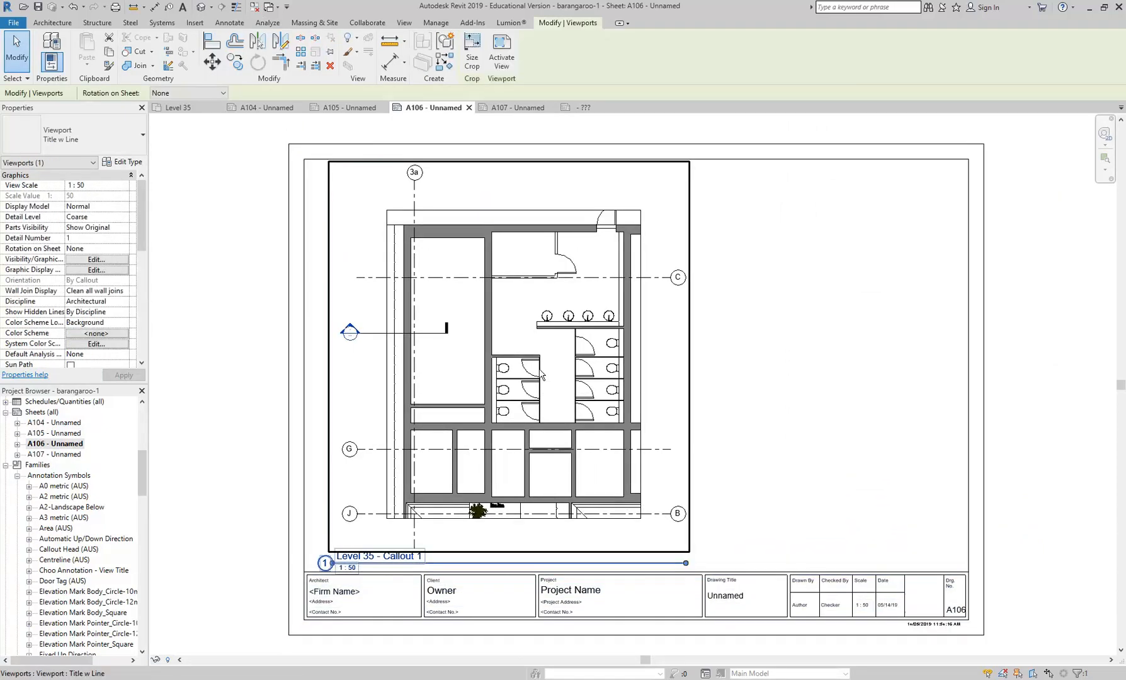
pyautogui.click(132, 163)
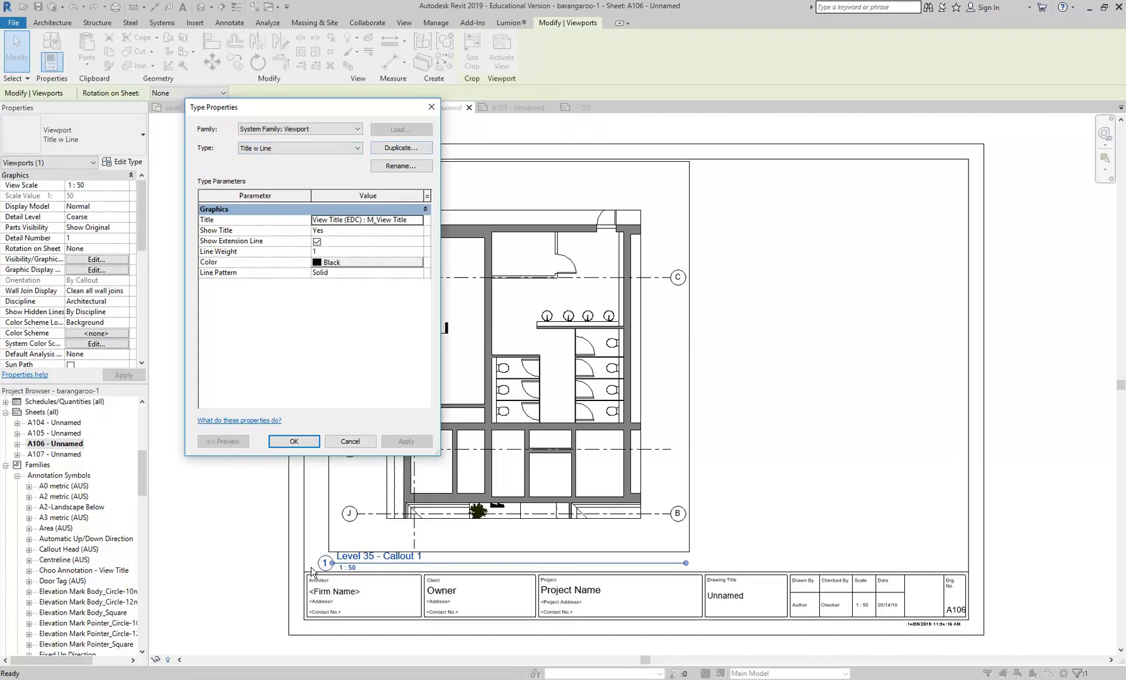
# - Try to duplicate the viewport type under the name Title w Line Reverse
pyautogui.click(406, 148)
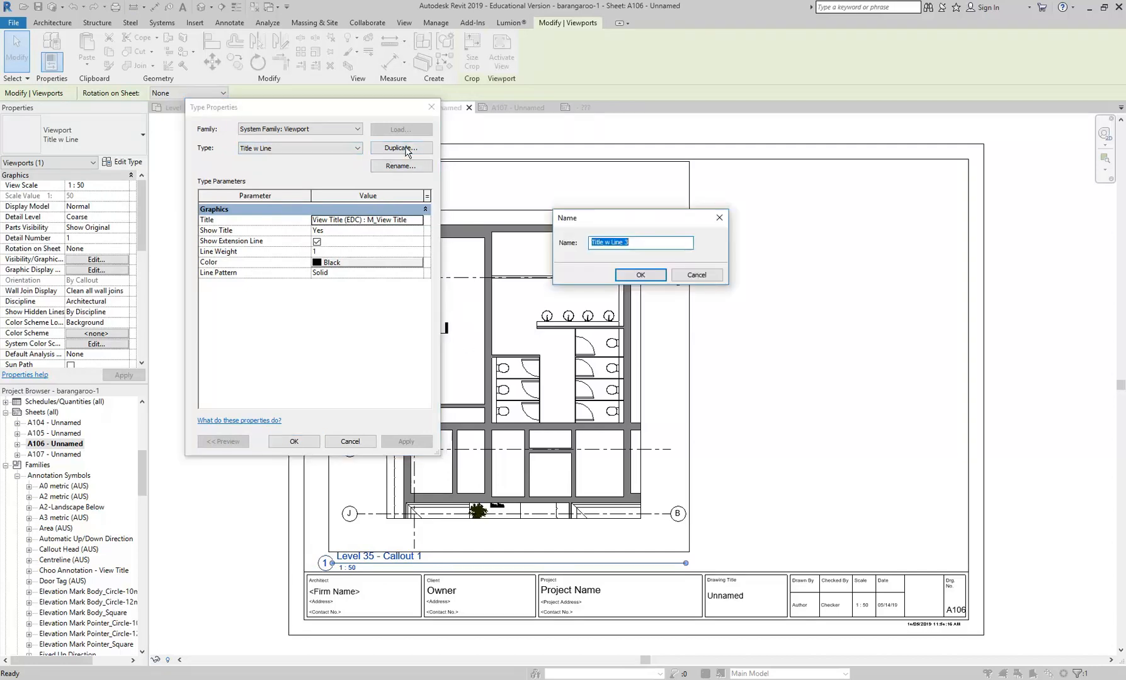
pyautogui.doubleClick(627, 243)
pyautogui.click(641, 274)
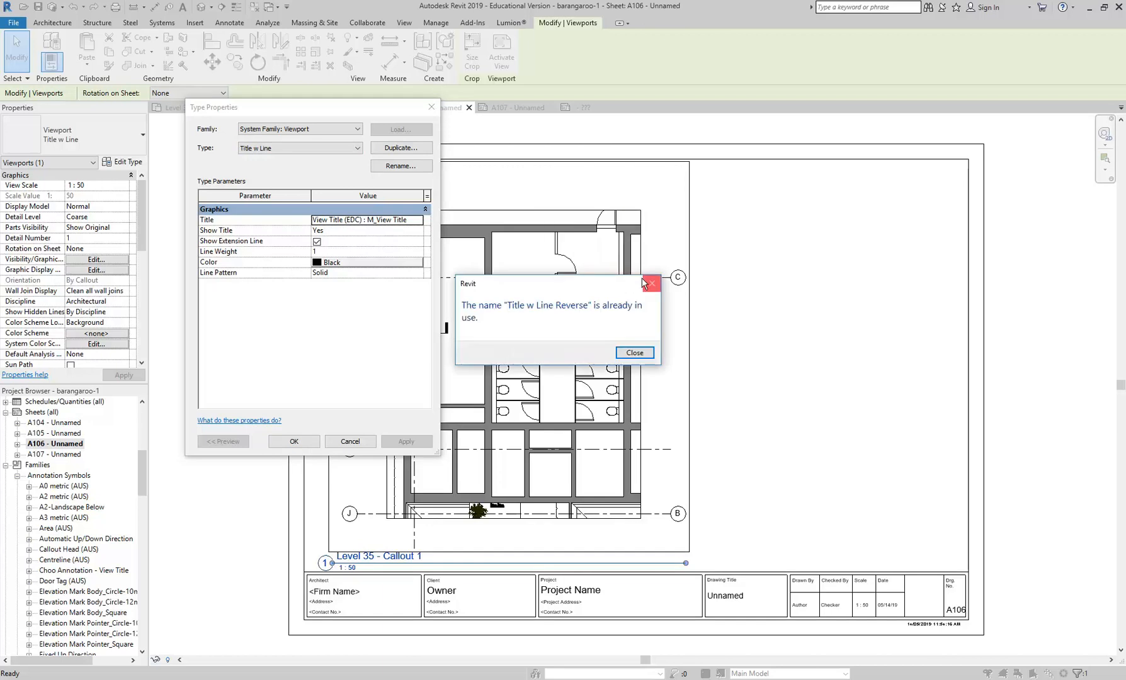
pyautogui.click(636, 353)
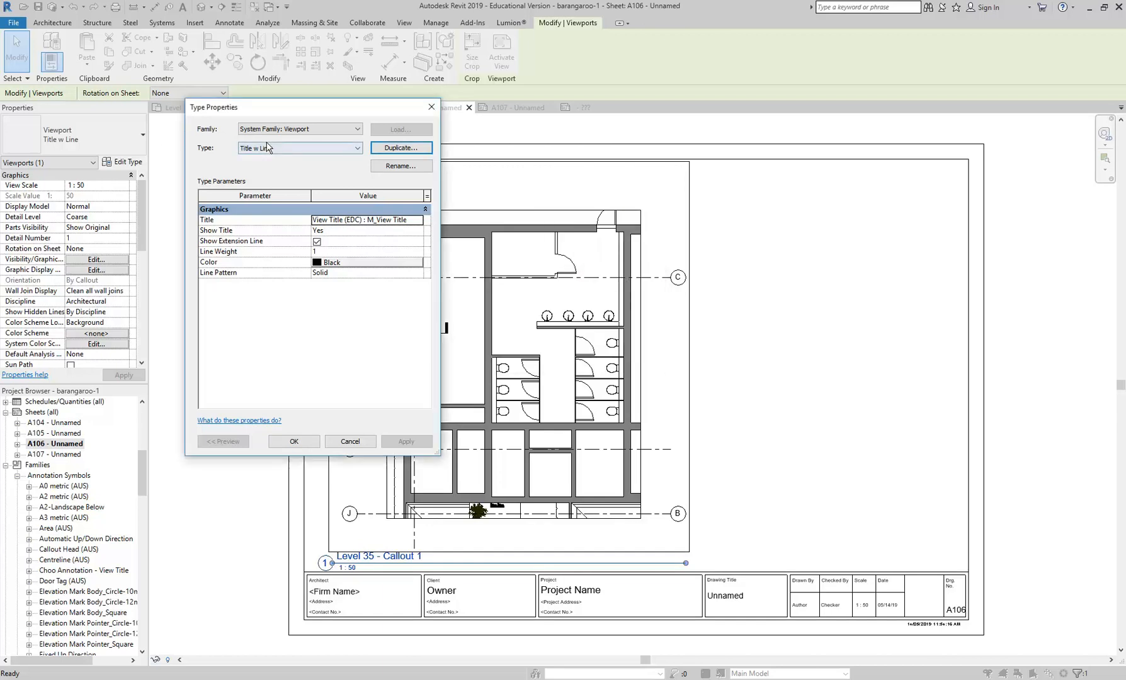
# - Switch the viewport to the Title w Line Reverse type and set its title to View Title Reverse (EDC) : M_View Title
pyautogui.click(316, 147)
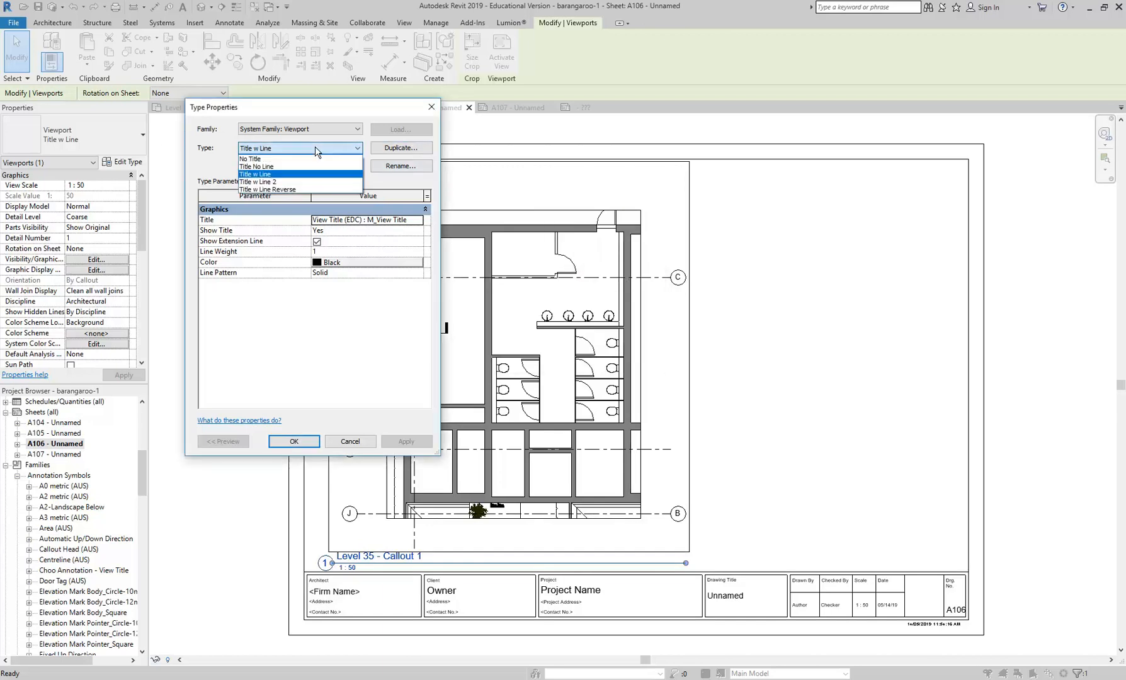
pyautogui.click(294, 190)
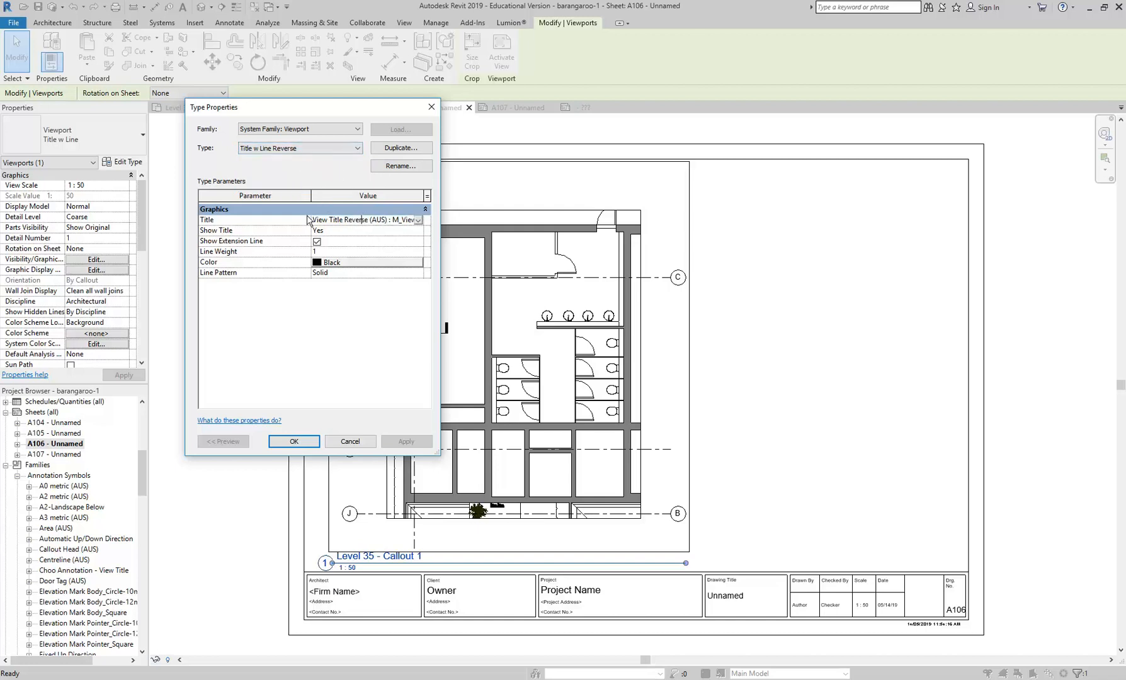
pyautogui.click(419, 220)
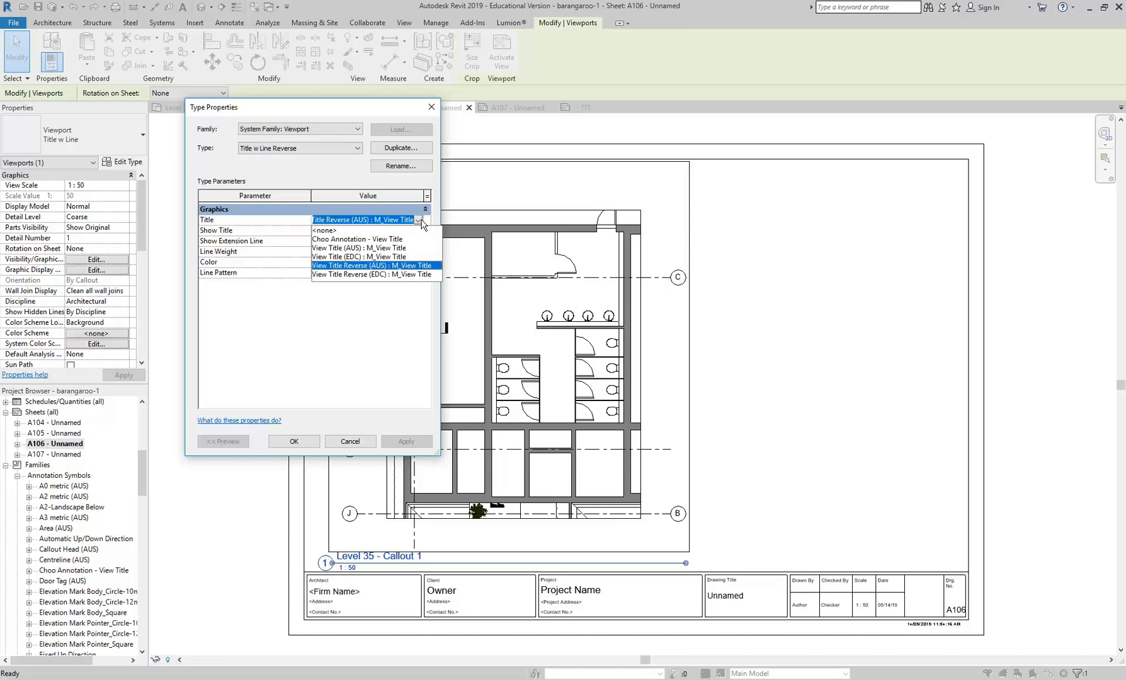
pyautogui.click(363, 274)
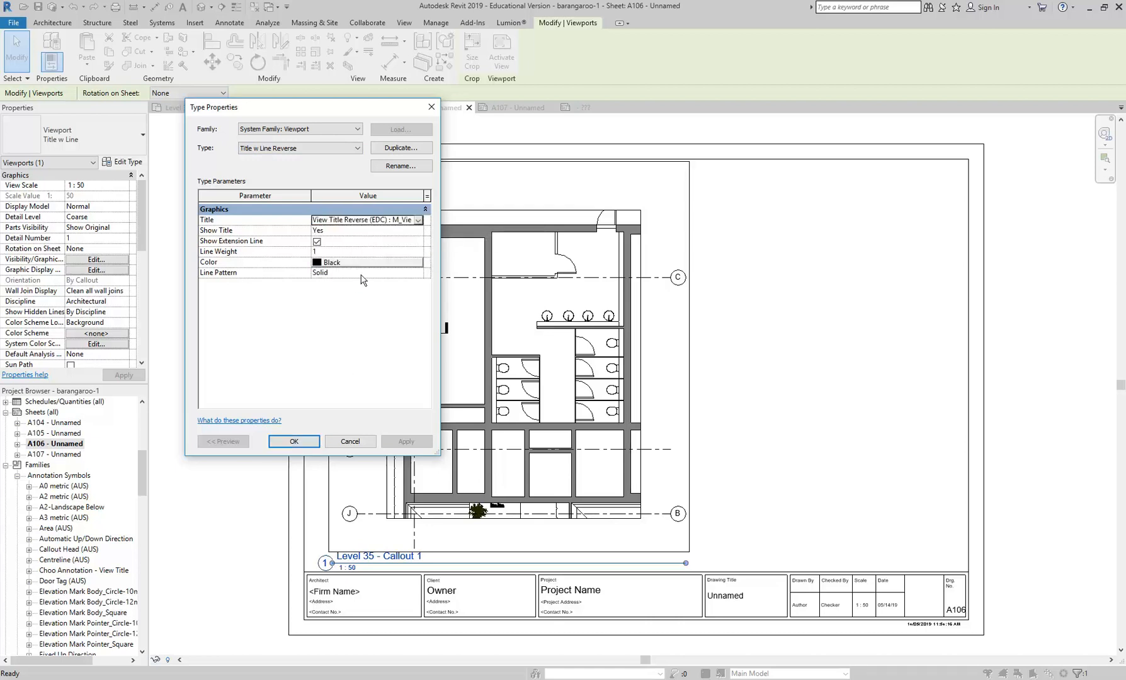
pyautogui.click(293, 441)
pyautogui.scroll(4, 274, 460)
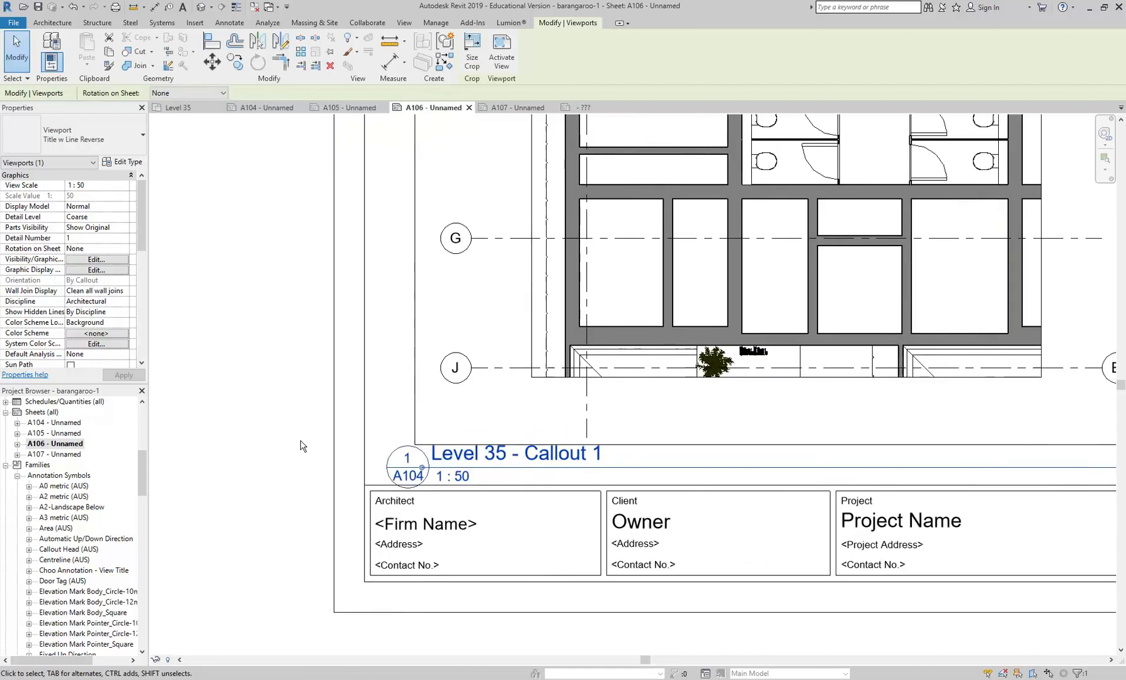
pyautogui.click(303, 447)
# - Nudge the Level 35 - Callout 1 viewport slightly upward so its view title clears the title block
pyautogui.scroll(2, 495, 561)
pyautogui.scroll(-4, 551, 253)
pyautogui.moveTo(550, 253); pyautogui.dragTo(410, 435, button='middle')
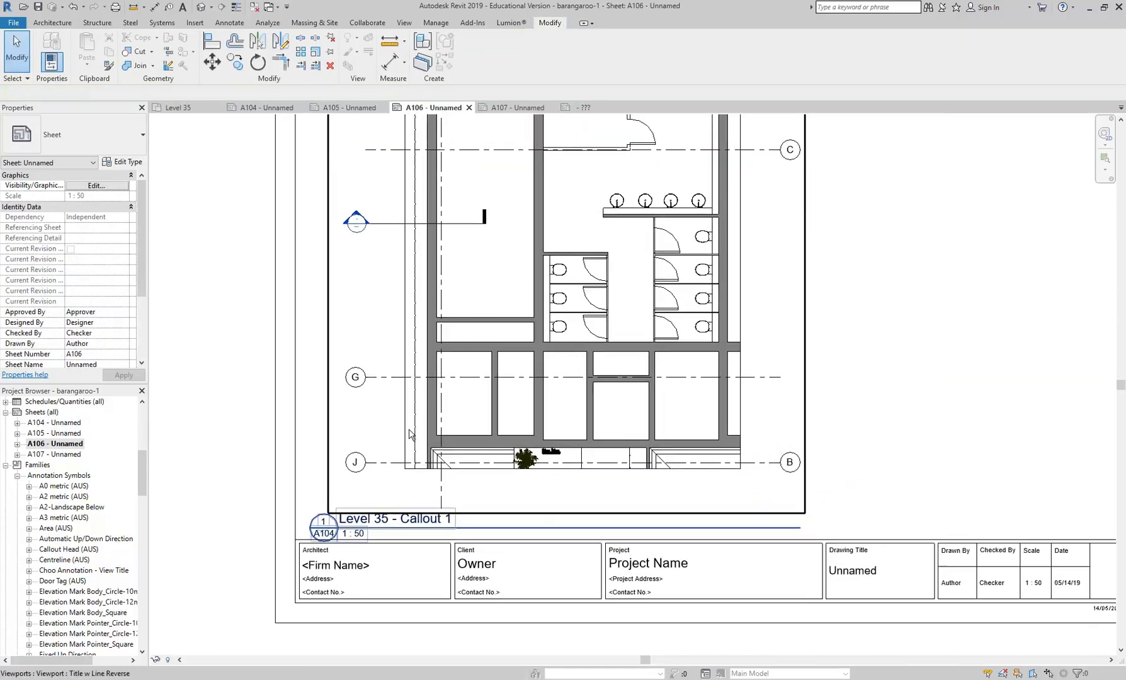
pyautogui.click(409, 430)
pyautogui.press('Up')
pyautogui.press('Up')
pyautogui.press('Up')
pyautogui.press('Up')
pyautogui.click(878, 406)
pyautogui.scroll(-4, 679, 512)
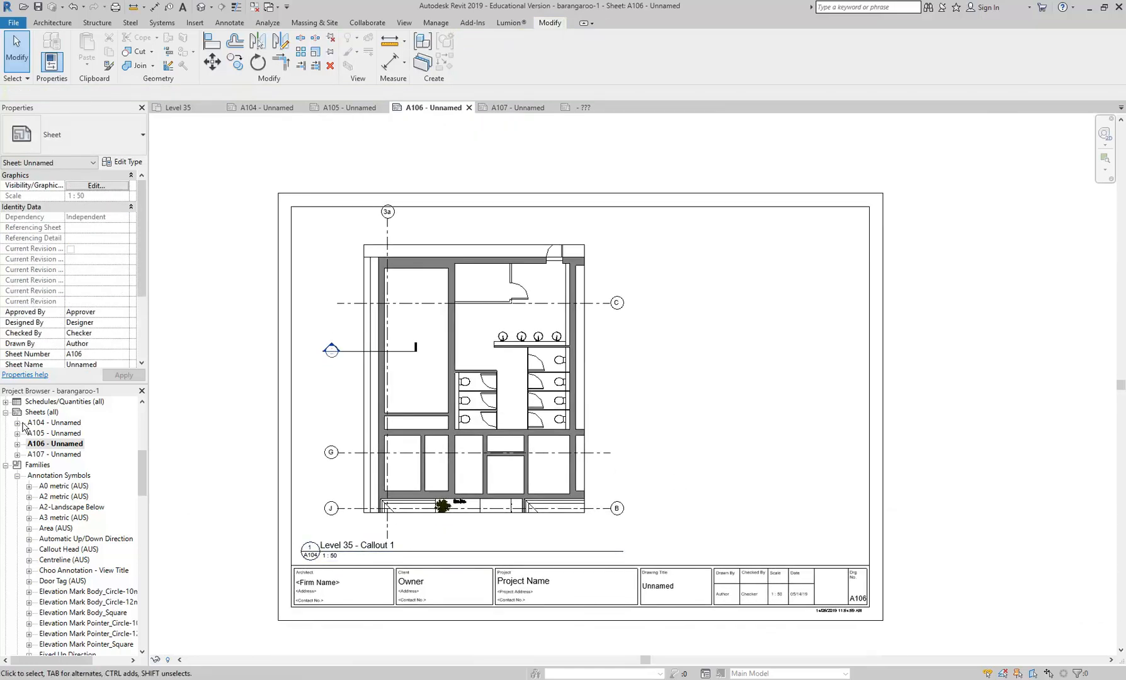
# - On sheet A107, change the Part Plan Conference Room & Lift Shaft viewport to the Title w Line Reverse type
pyautogui.doubleClick(55, 433)
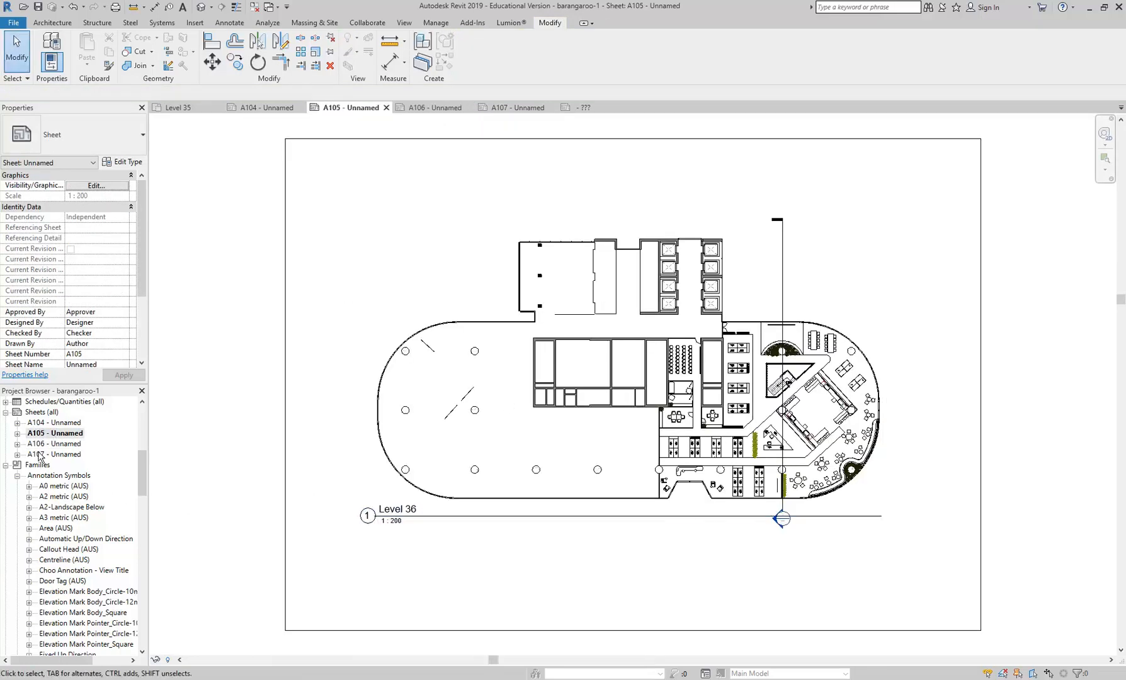
pyautogui.doubleClick(39, 454)
pyautogui.scroll(-3, 362, 511)
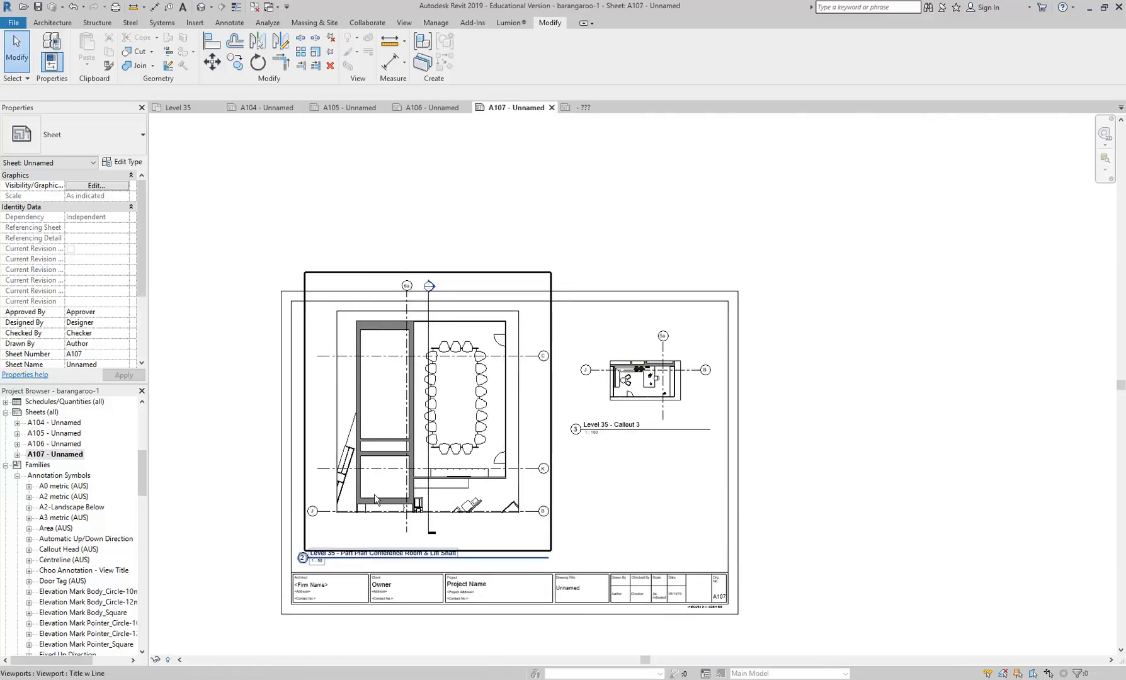
pyautogui.click(374, 500)
pyautogui.scroll(2, 374, 497)
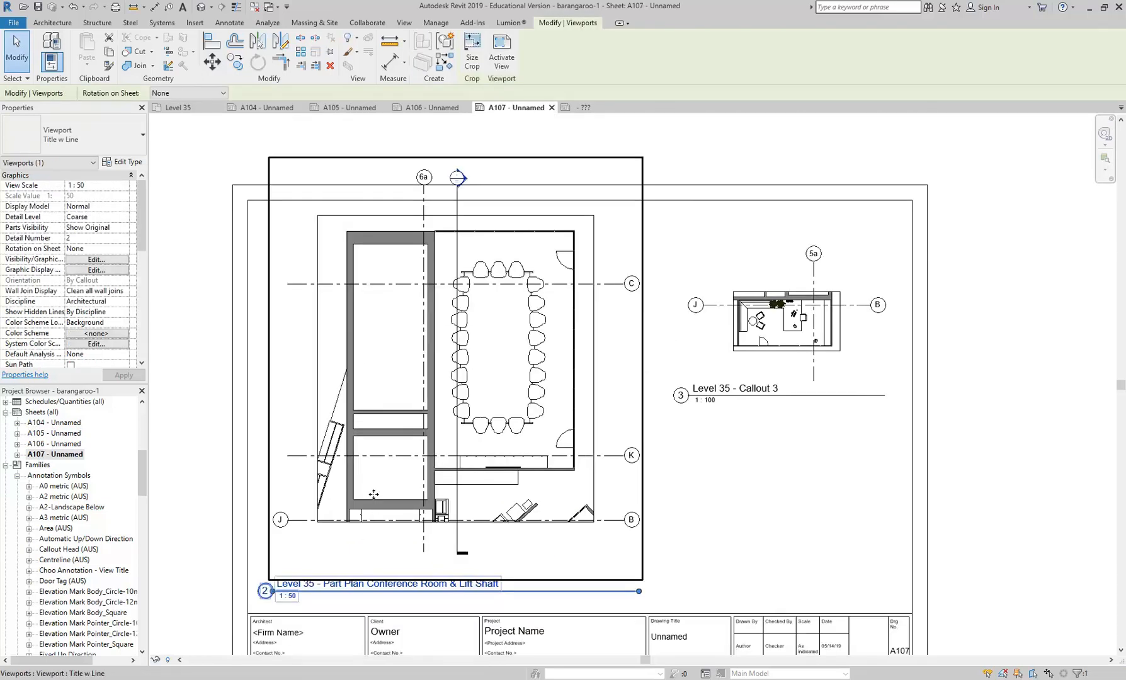
pyautogui.click(115, 134)
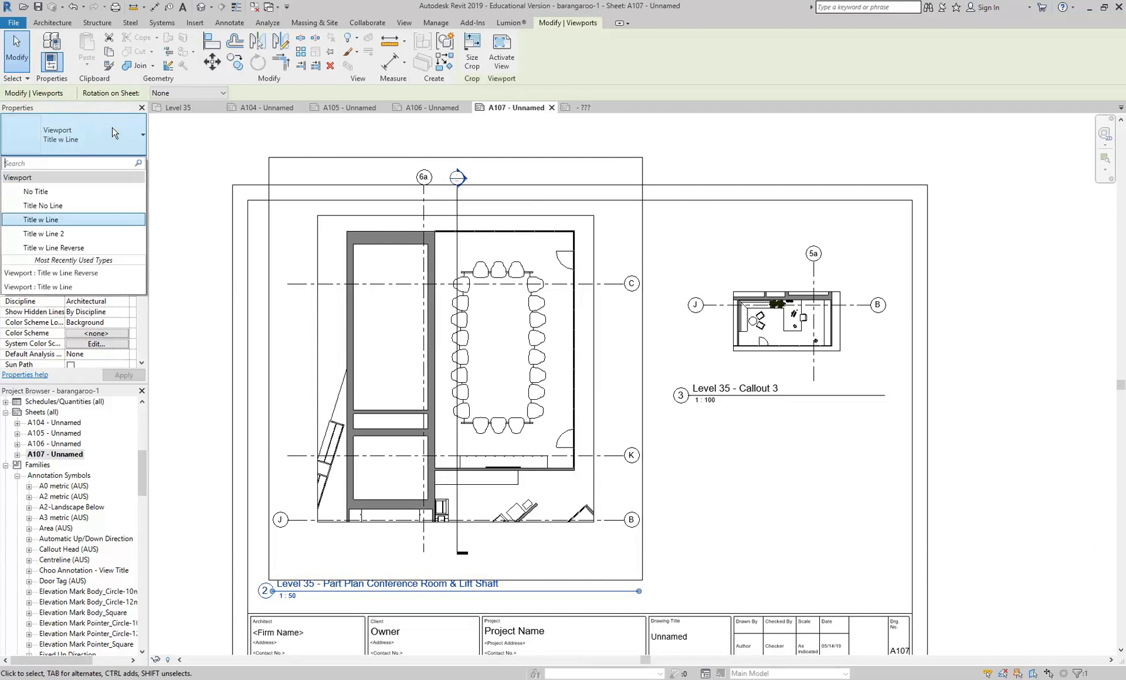
pyautogui.click(80, 248)
# - Apply the Title w Line Reverse type to the Level 35 - Callout 3 viewport on sheet A107
pyautogui.click(779, 277)
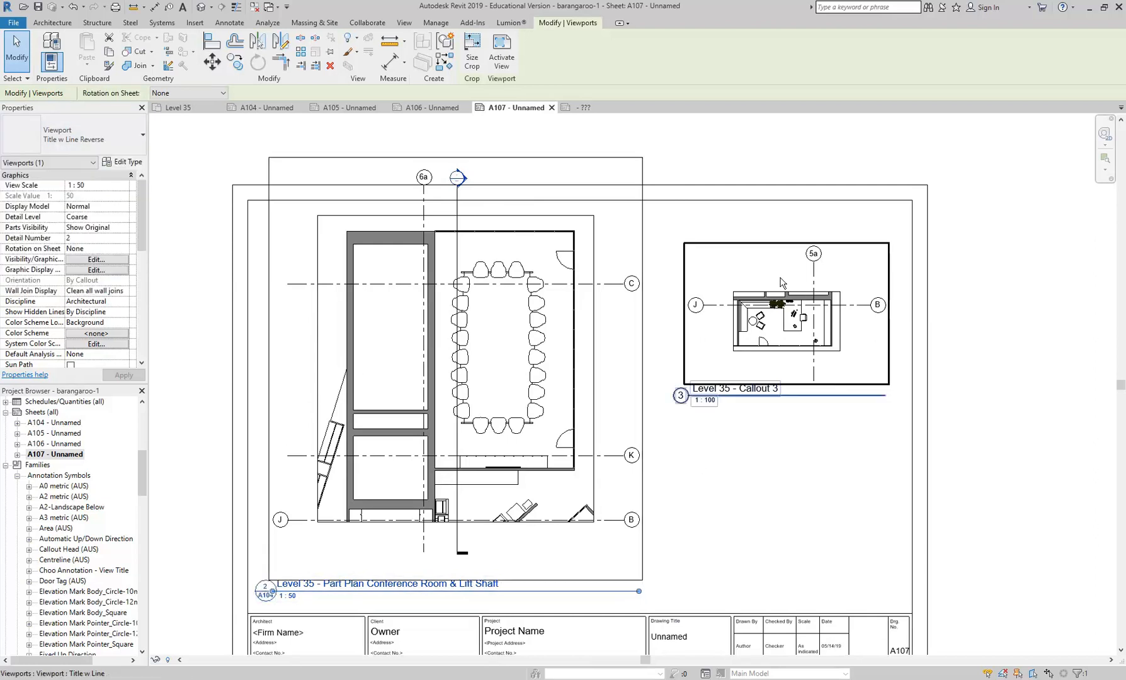
pyautogui.click(115, 134)
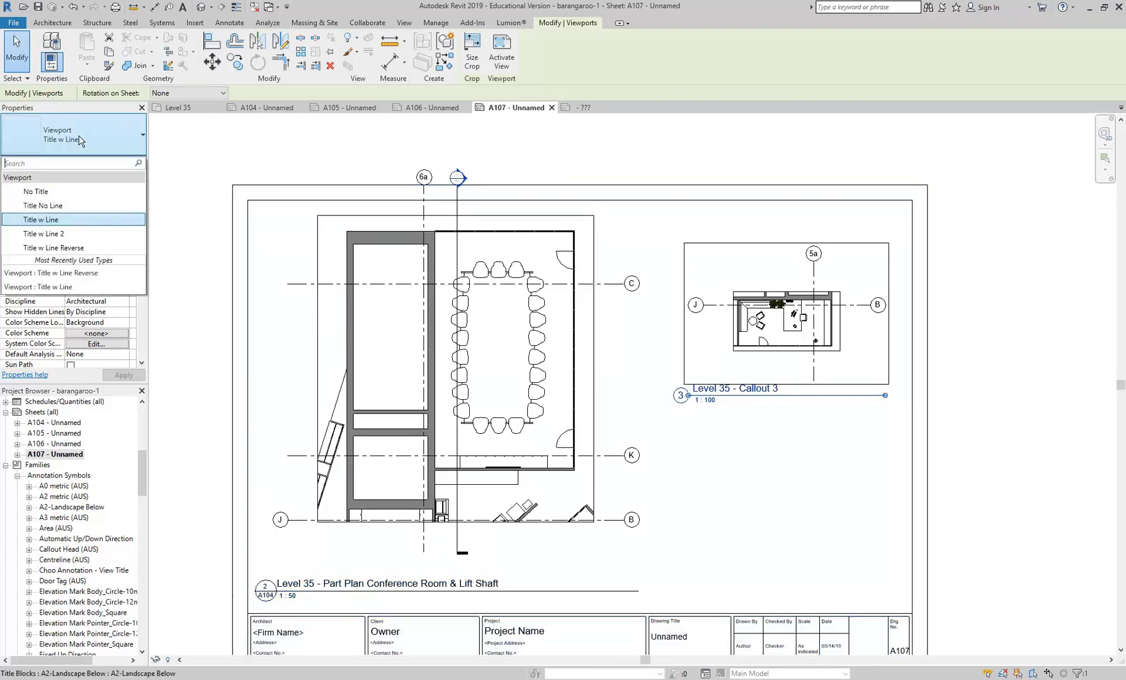
pyautogui.click(39, 248)
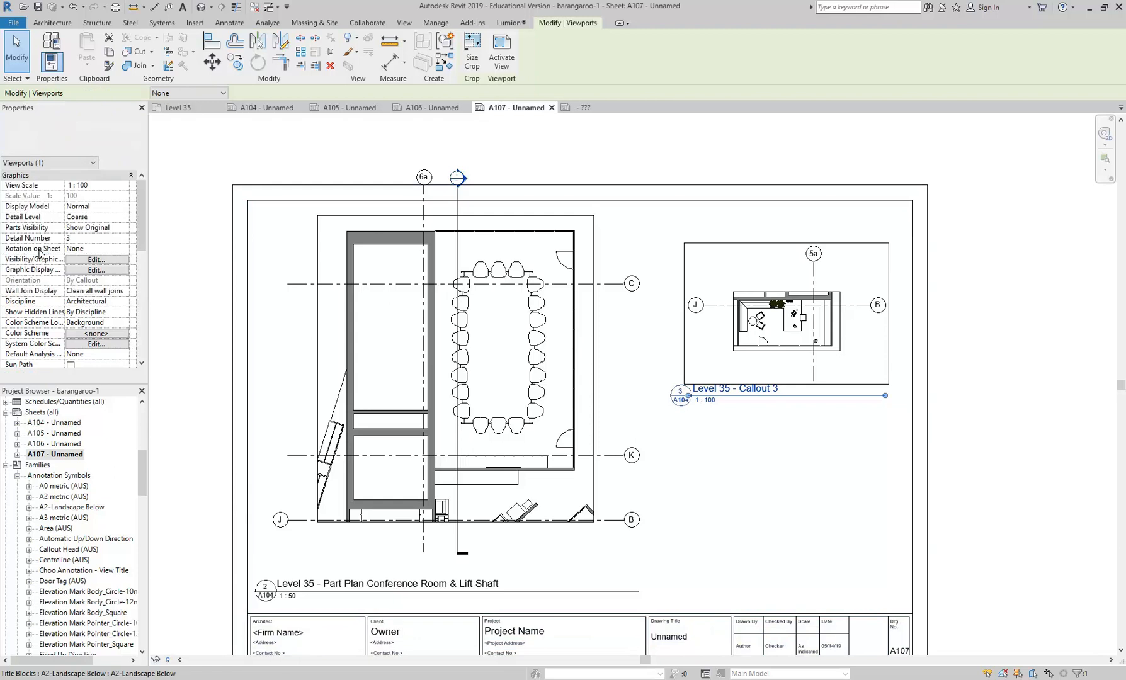
pyautogui.click(716, 458)
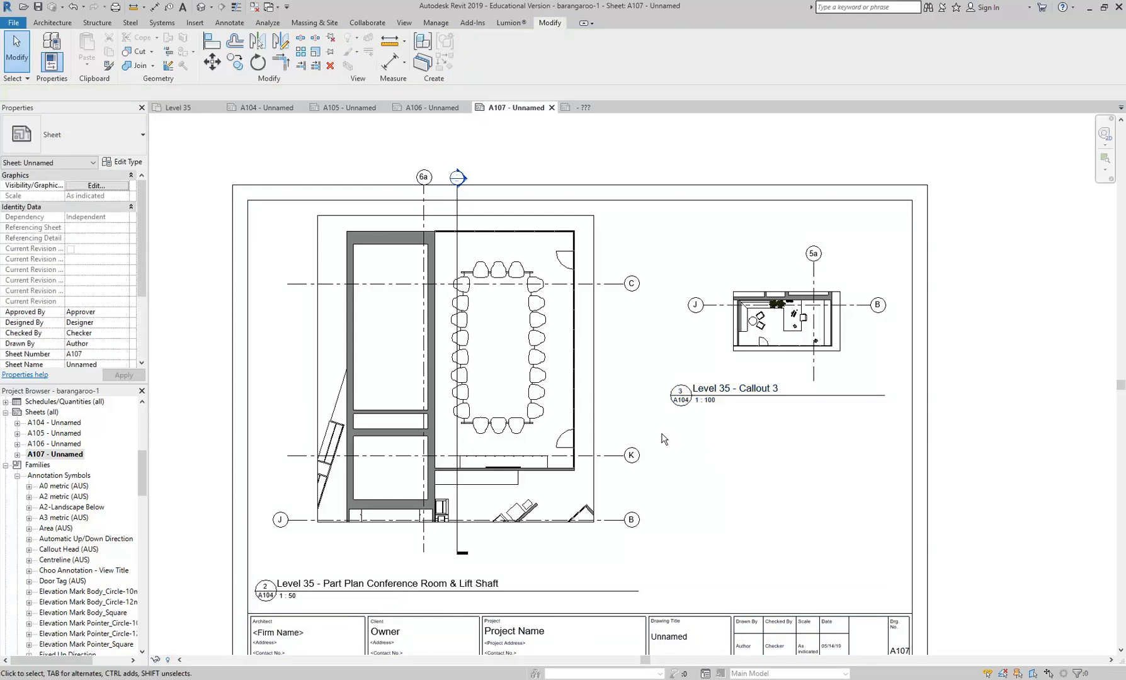
# - Compare the callout heads on sheet A104 with the reverse view titles on sheets A106 and A107
pyautogui.doubleClick(50, 423)
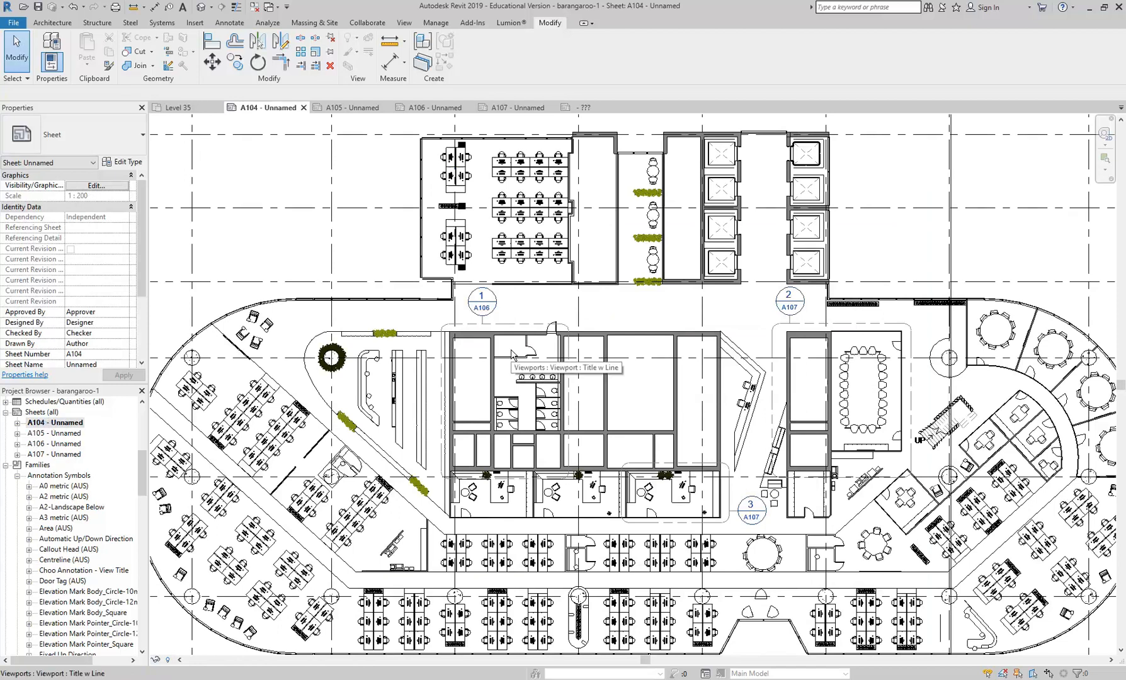
pyautogui.click(543, 315)
pyautogui.rightClick(501, 297)
pyautogui.click(522, 302)
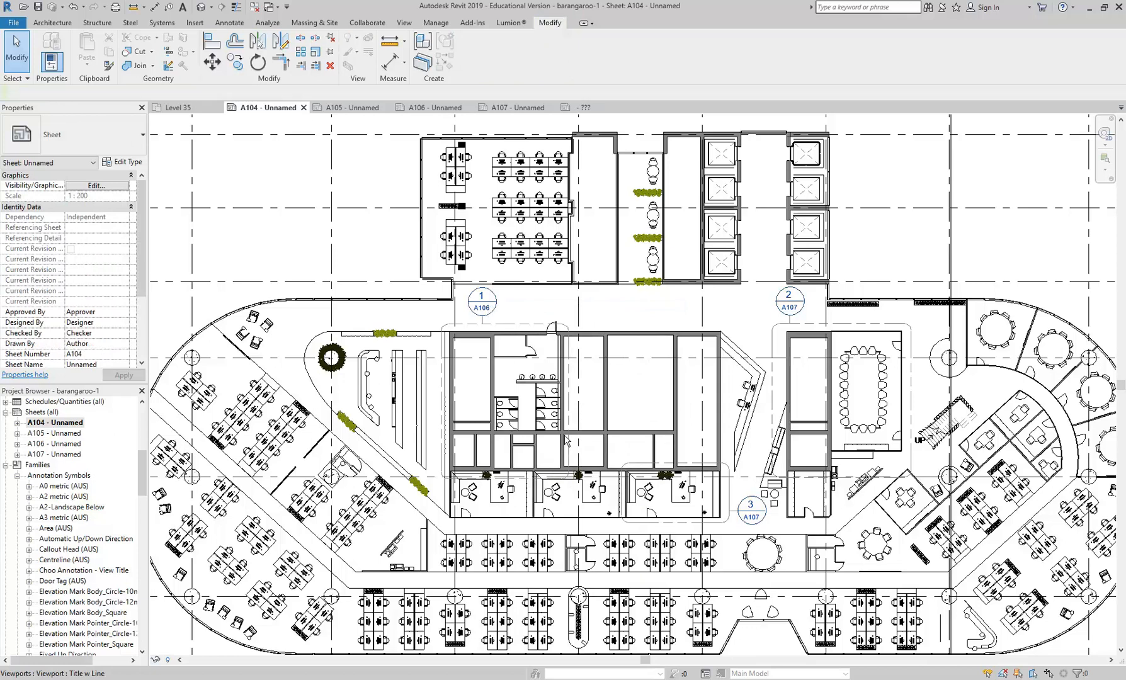
pyautogui.scroll(3, 560, 431)
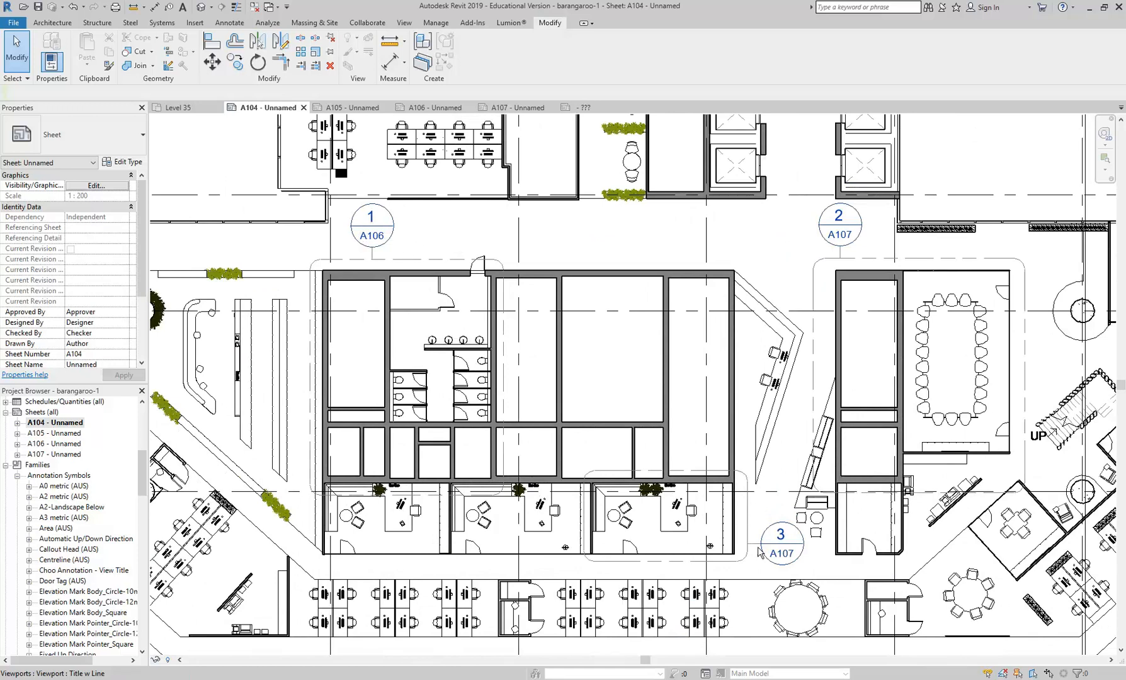
pyautogui.doubleClick(55, 444)
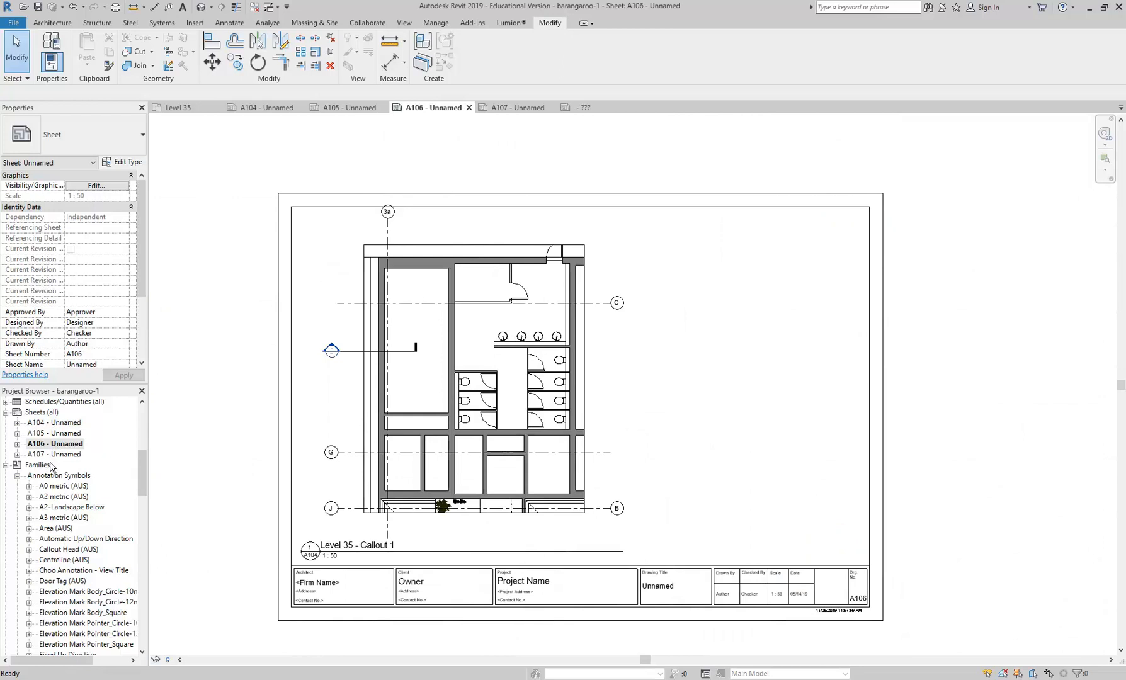
pyautogui.doubleClick(39, 465)
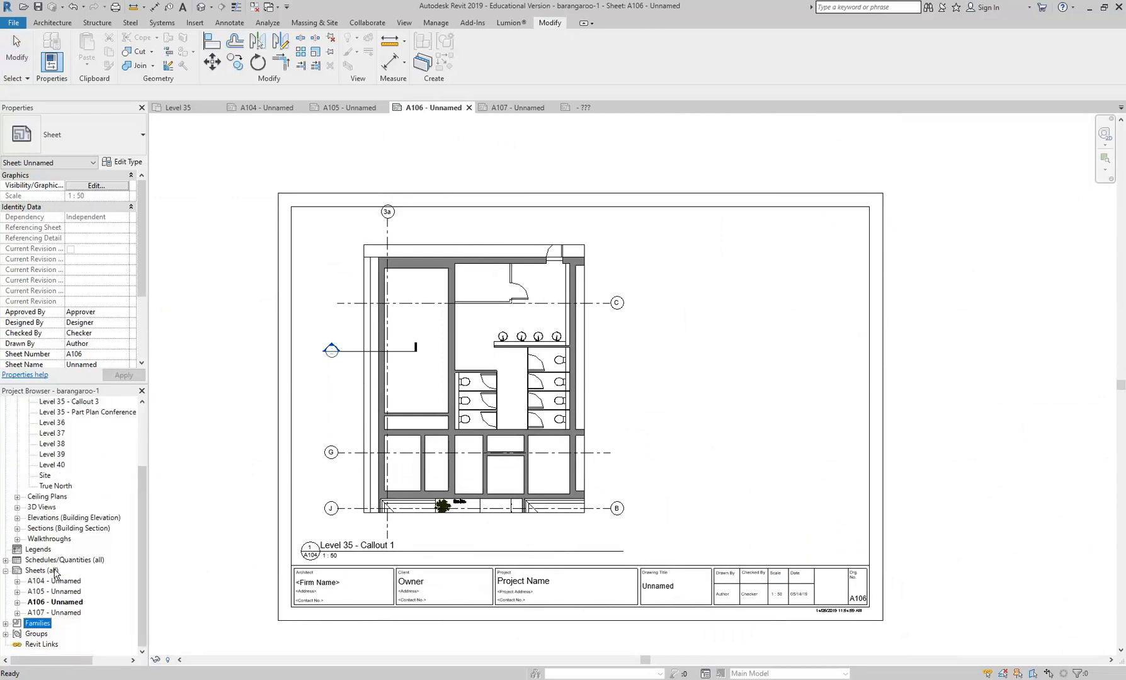
pyautogui.doubleClick(55, 612)
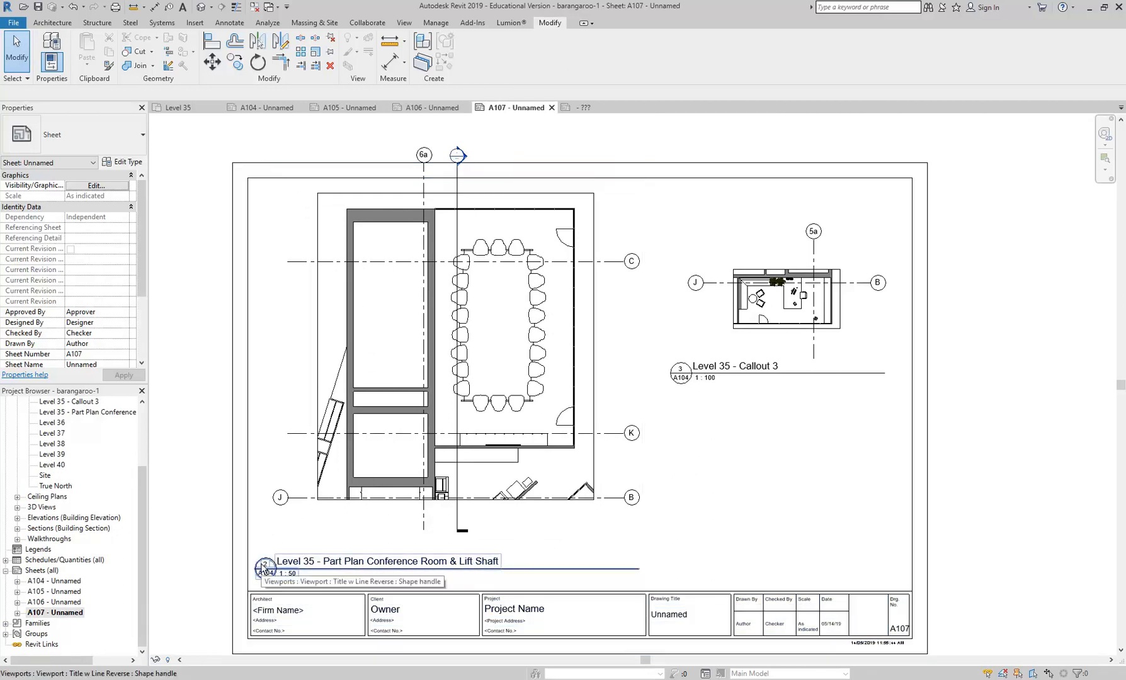
pyautogui.scroll(2, 263, 568)
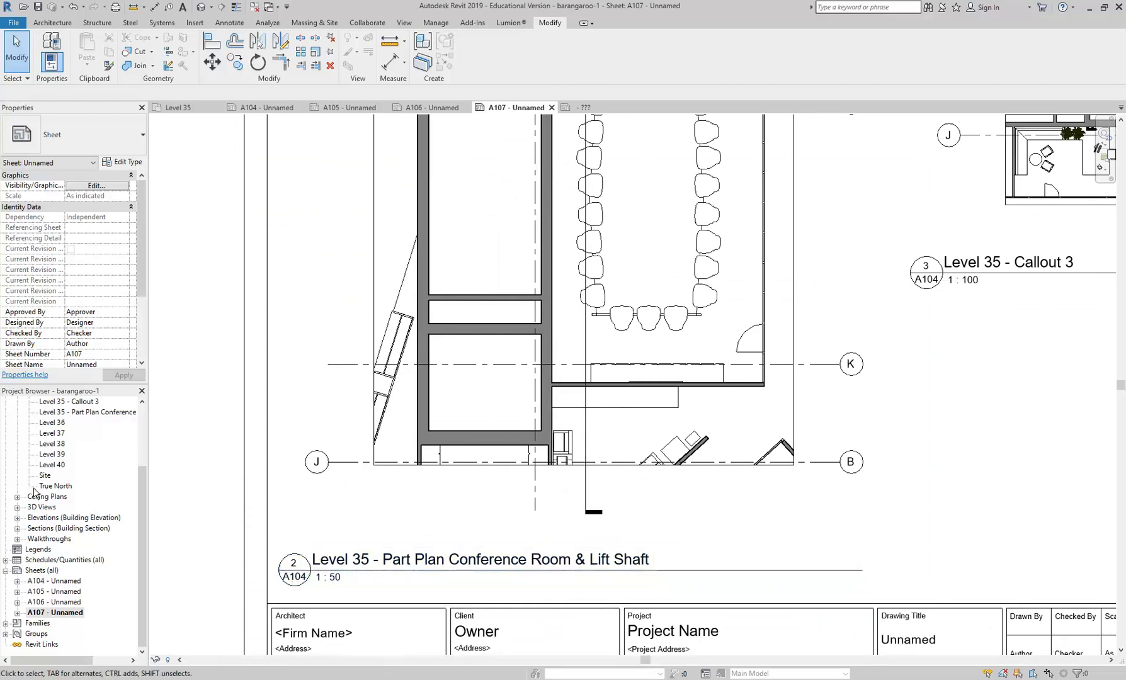
pyautogui.doubleClick(54, 602)
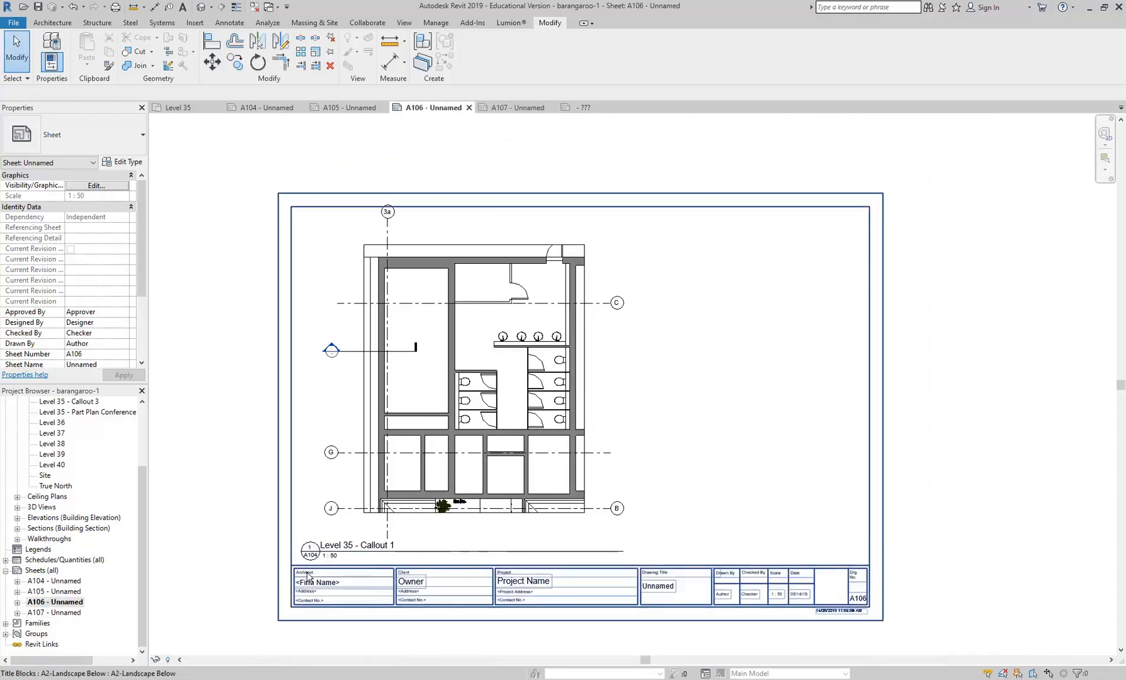
# - On sheet A107, activate the Part Plan Conference Room & Lift Shaft view and shorten its section line at both ends
pyautogui.scroll(3, 307, 576)
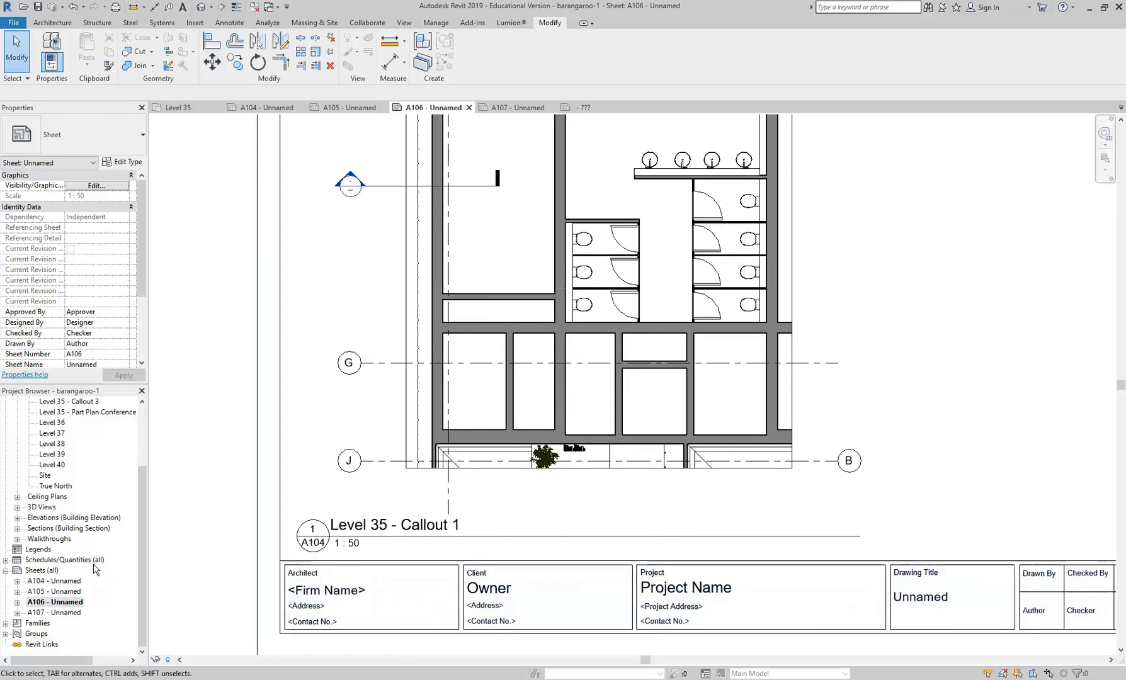
pyautogui.doubleClick(61, 611)
pyautogui.scroll(-4, 327, 434)
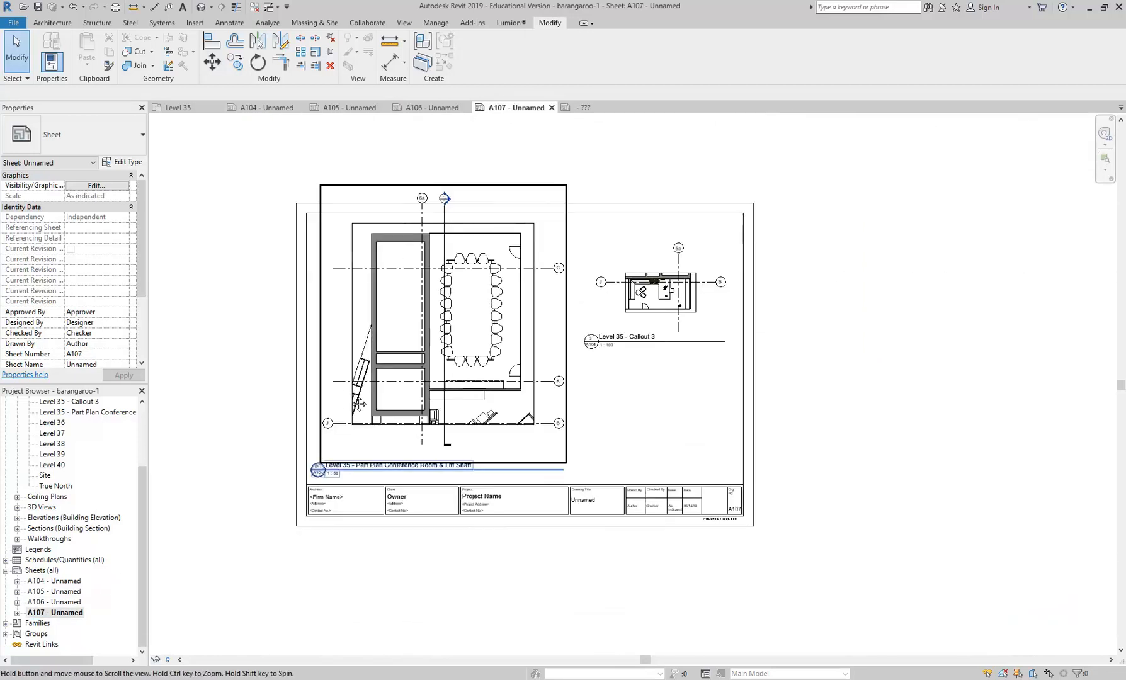
pyautogui.scroll(3, 327, 433)
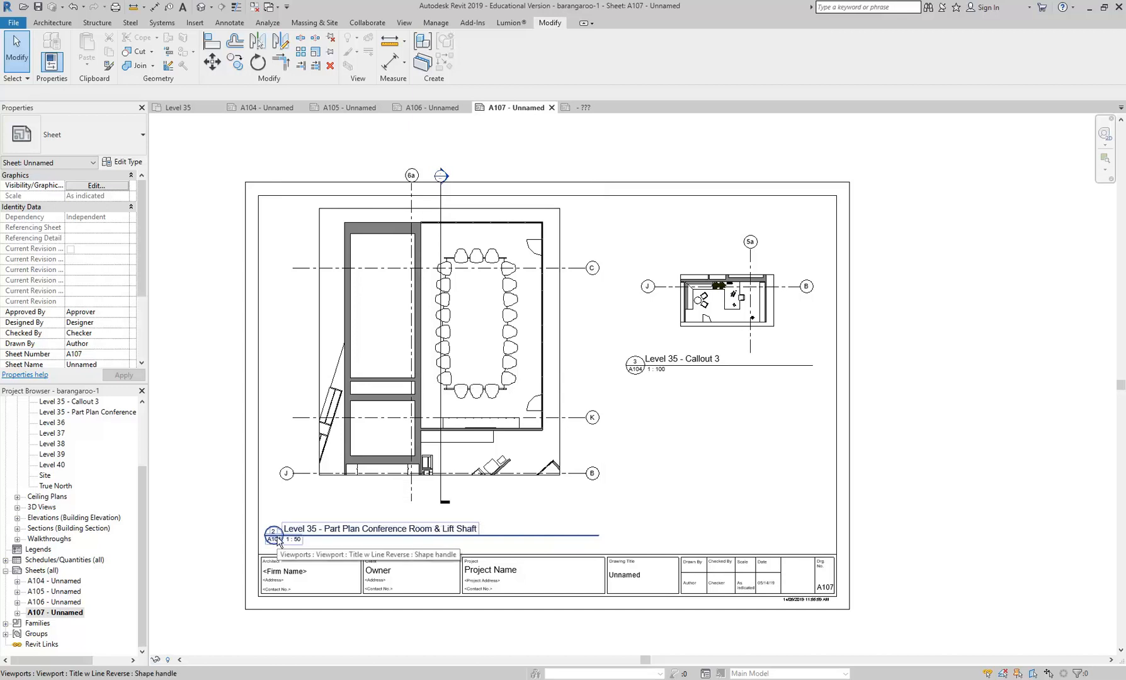
pyautogui.click(386, 403)
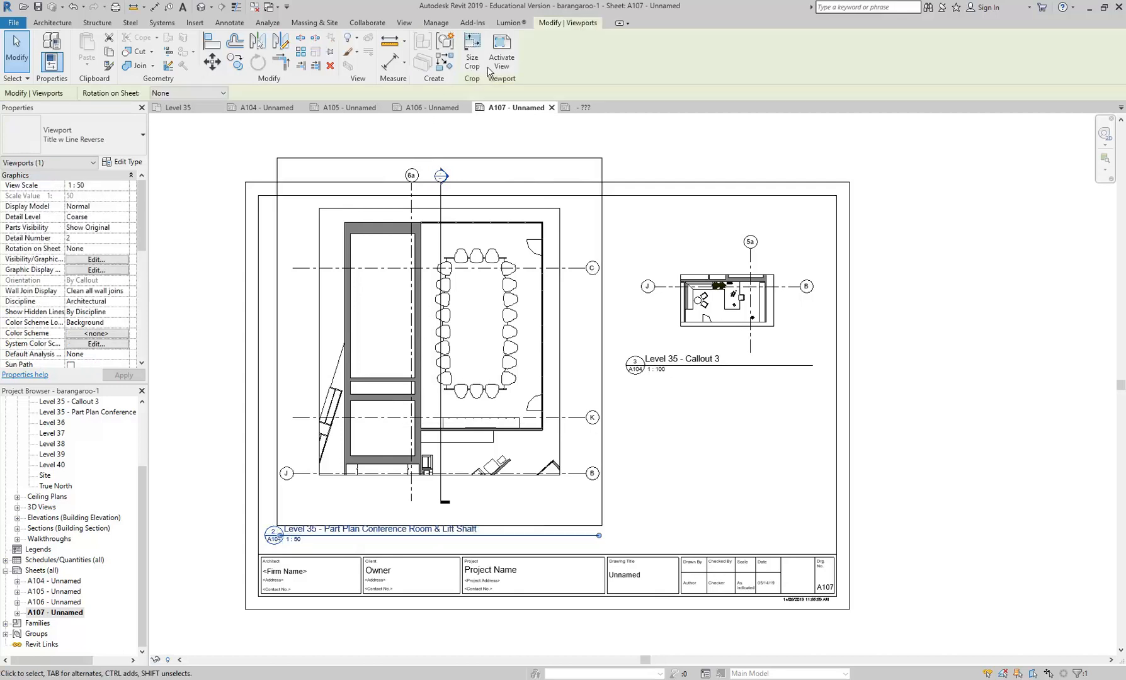
pyautogui.click(504, 57)
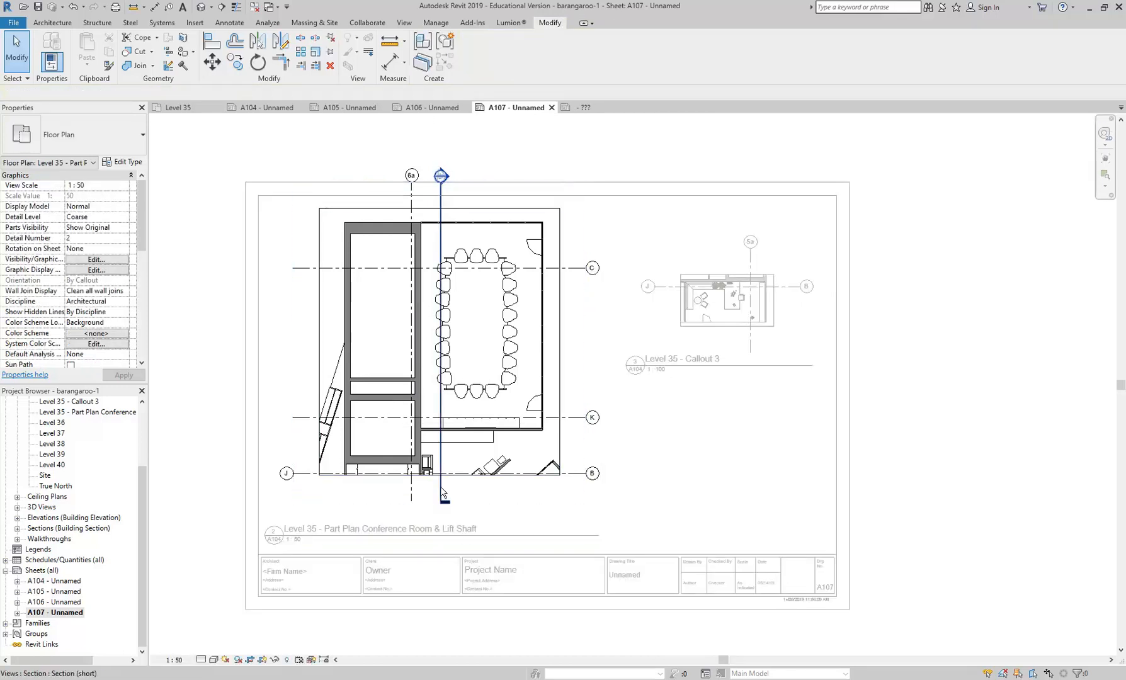
pyautogui.click(441, 498)
pyautogui.moveTo(440, 501); pyautogui.dragTo(442, 483)
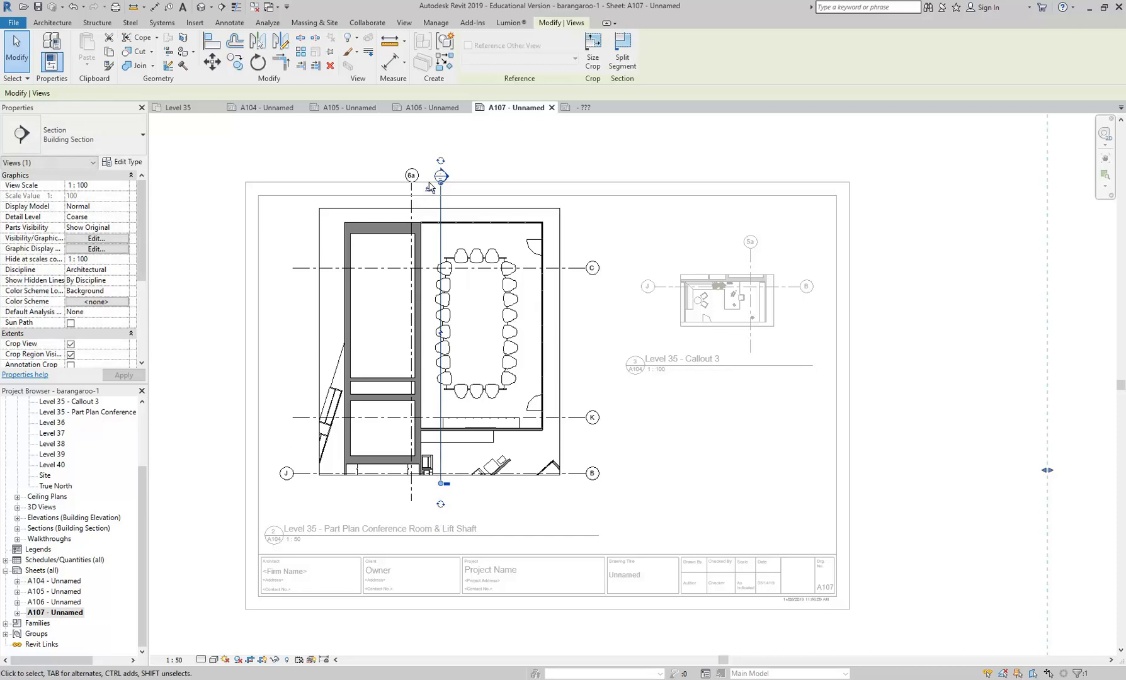
pyautogui.moveTo(441, 182); pyautogui.dragTo(410, 209)
# - Shorten grid 6a at both ends and pull the bubble ends of grids C, K and B closer to the plan
pyautogui.click(412, 179)
pyautogui.click(587, 269)
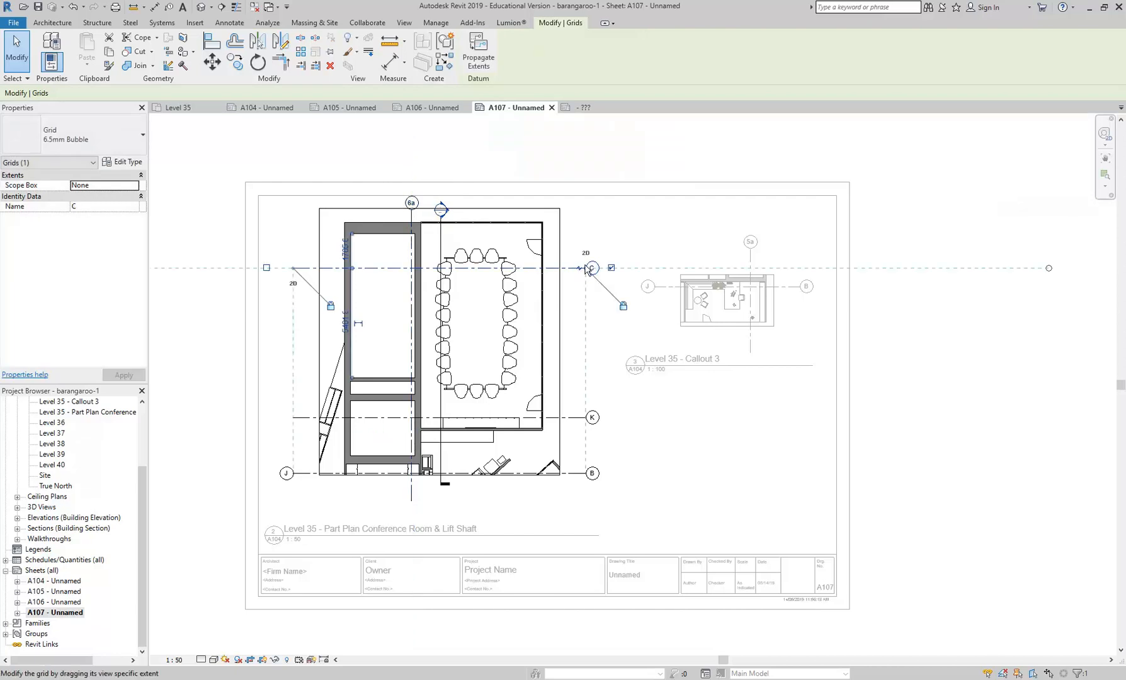
pyautogui.moveTo(580, 270); pyautogui.dragTo(565, 269)
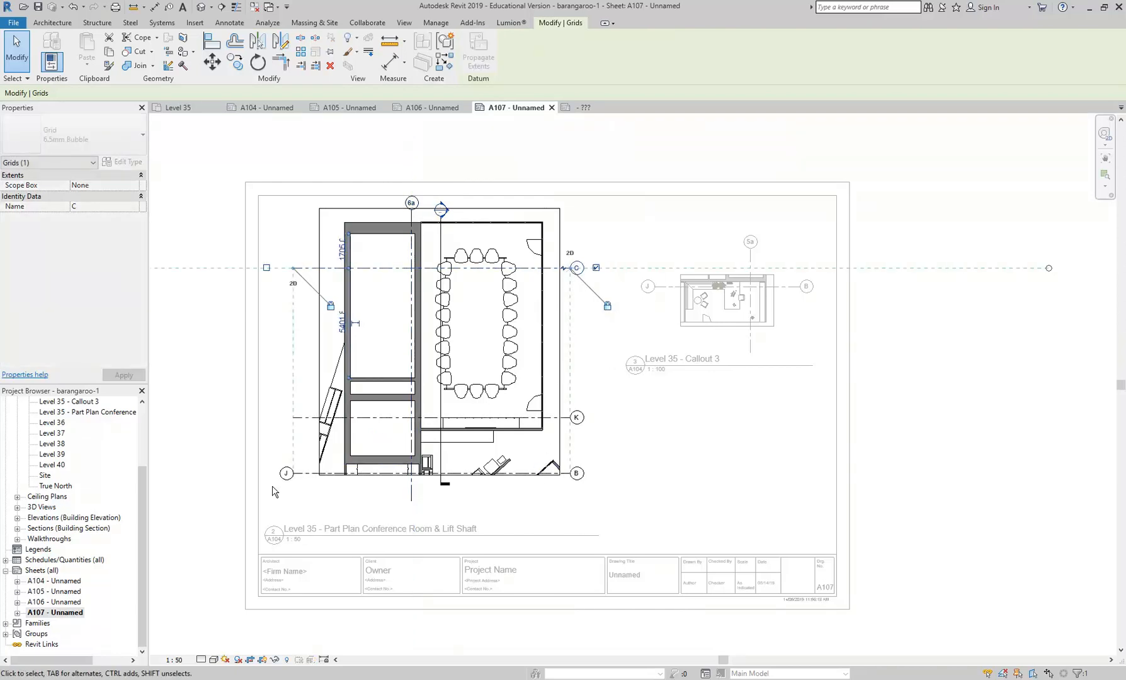
pyautogui.click(351, 516)
pyautogui.click(412, 501)
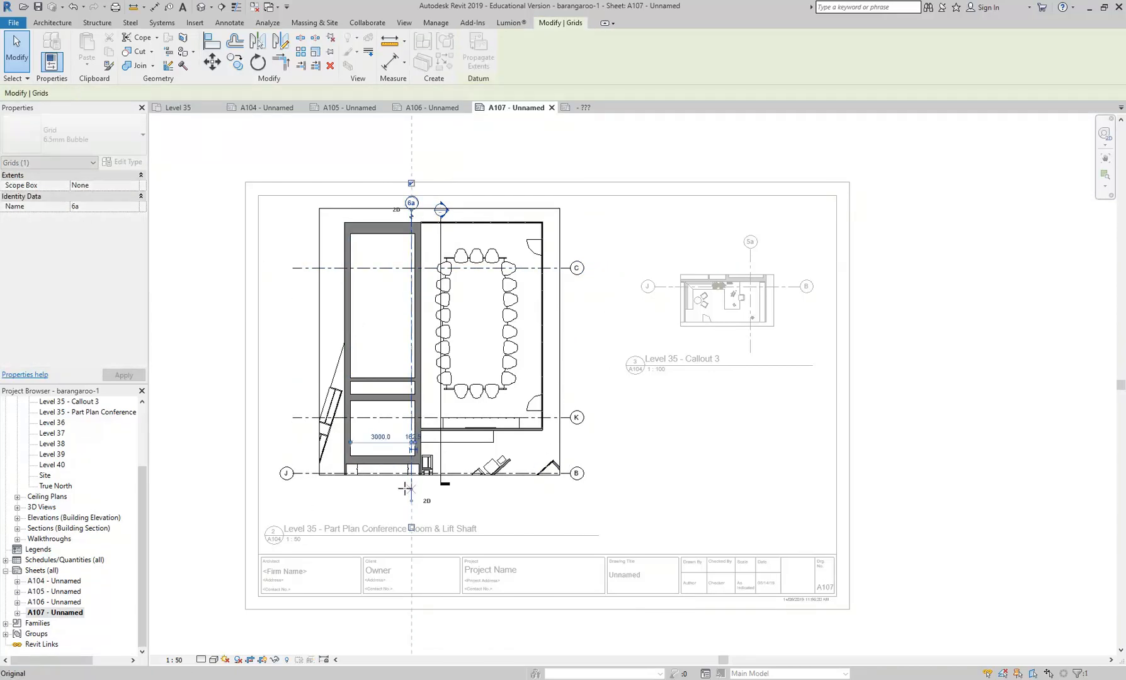
pyautogui.click(302, 334)
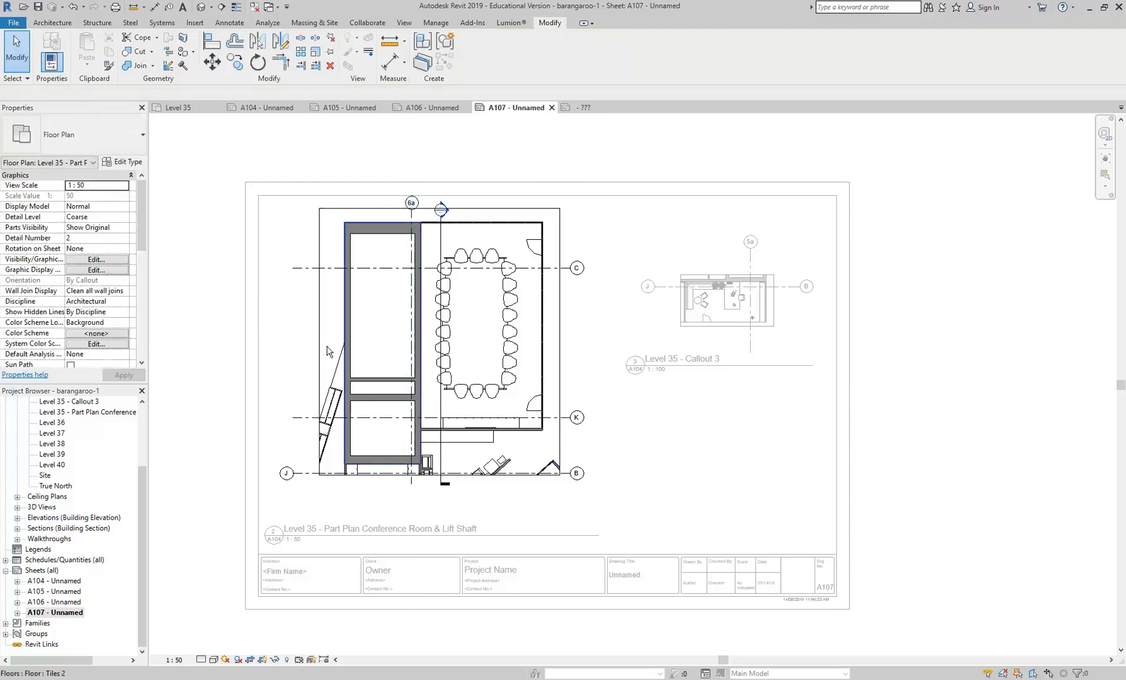
# - Deactivate the view, raise its view title closer to the plan, and nudge the viewport down inside the sheet border
pyautogui.rightClick(289, 325)
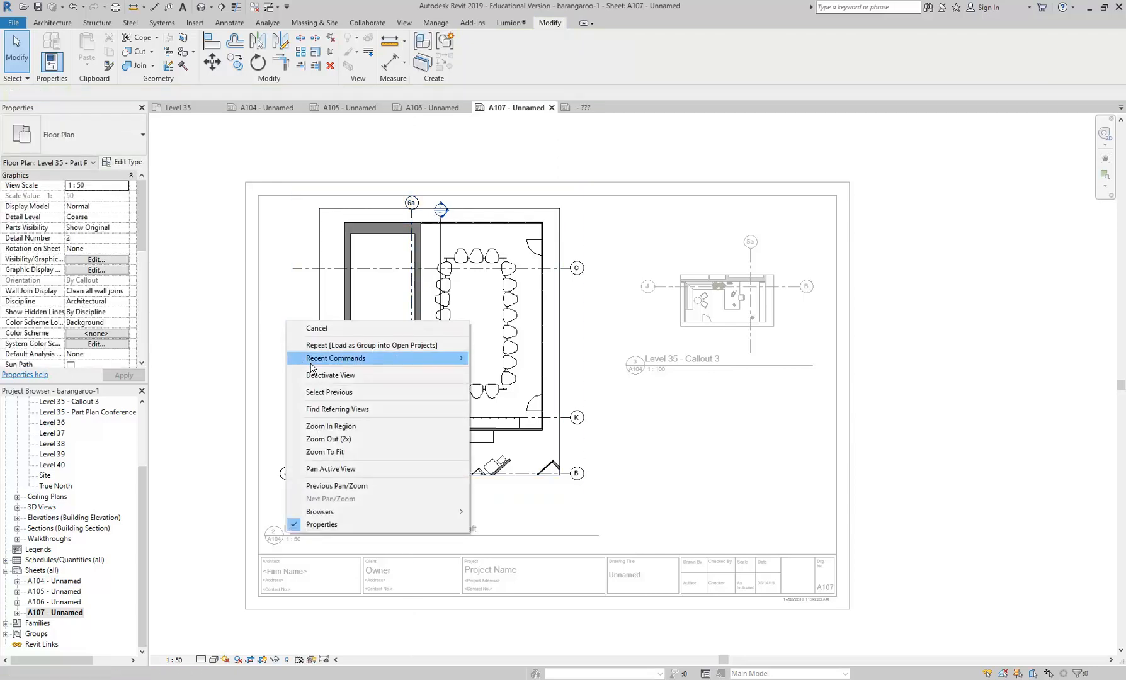
pyautogui.click(330, 375)
pyautogui.moveTo(361, 529); pyautogui.dragTo(365, 494)
pyautogui.click(362, 397)
pyautogui.press('Down')
pyautogui.press('Down')
pyautogui.press('Down')
pyautogui.press('Down')
pyautogui.press('Down')
pyautogui.press('Down')
pyautogui.press('Down')
pyautogui.press('Escape')
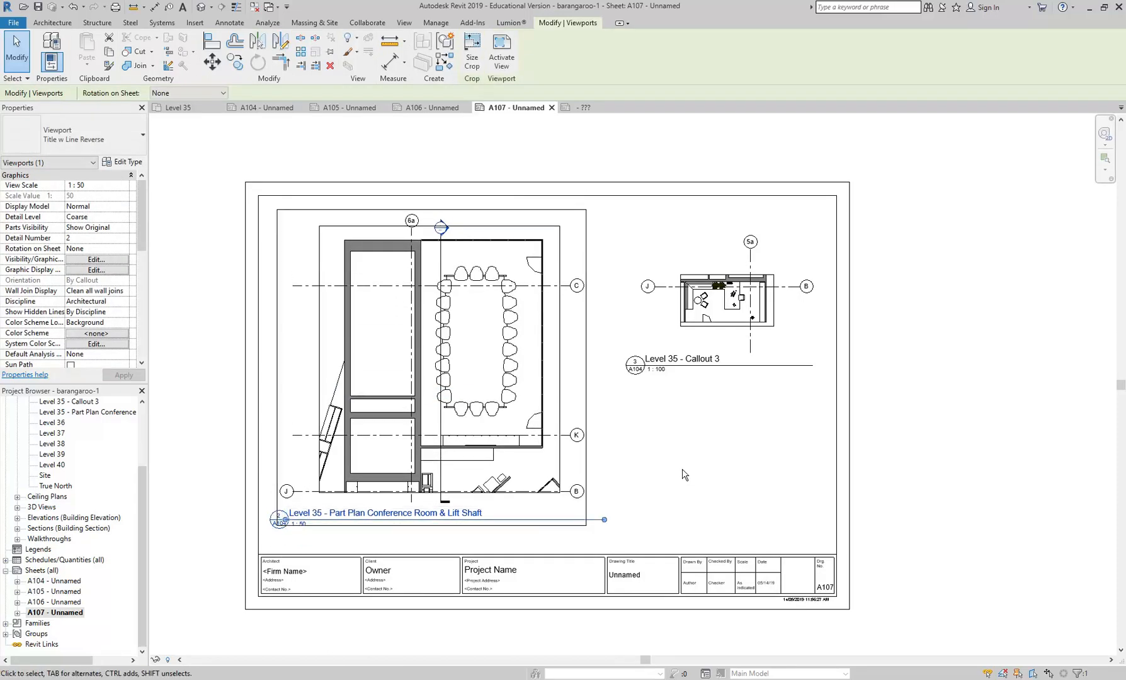
# - Open the Level 35 floor plan at the washroom area of the core
pyautogui.scroll(4, 80, 472)
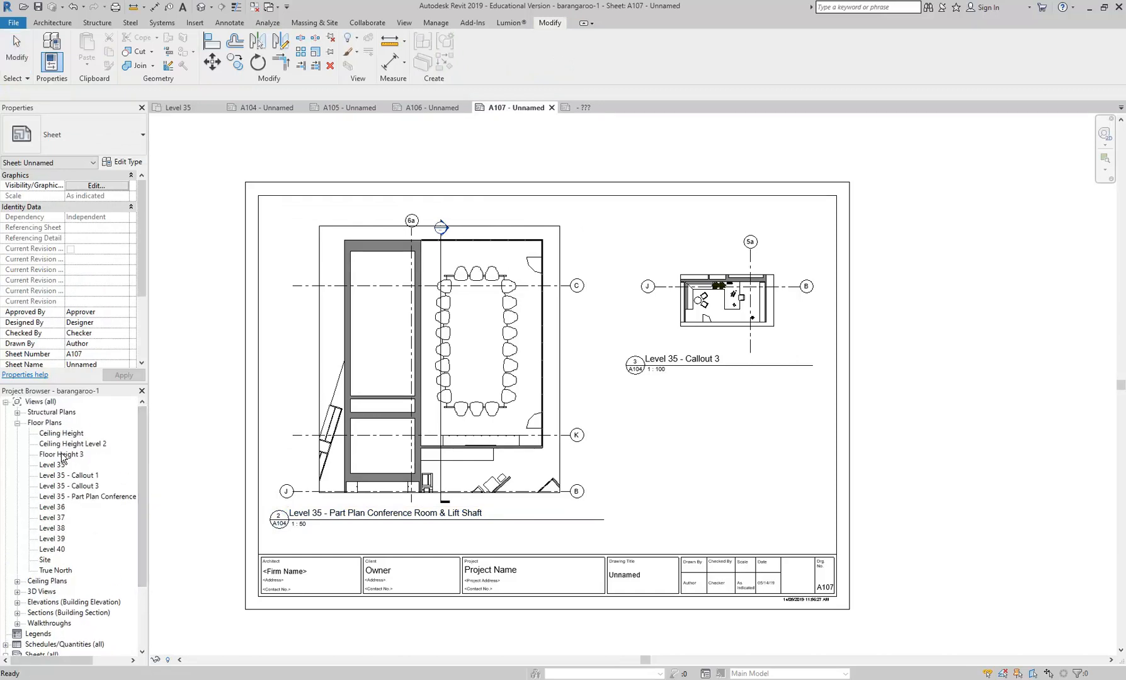
pyautogui.doubleClick(61, 475)
pyautogui.doubleClick(52, 464)
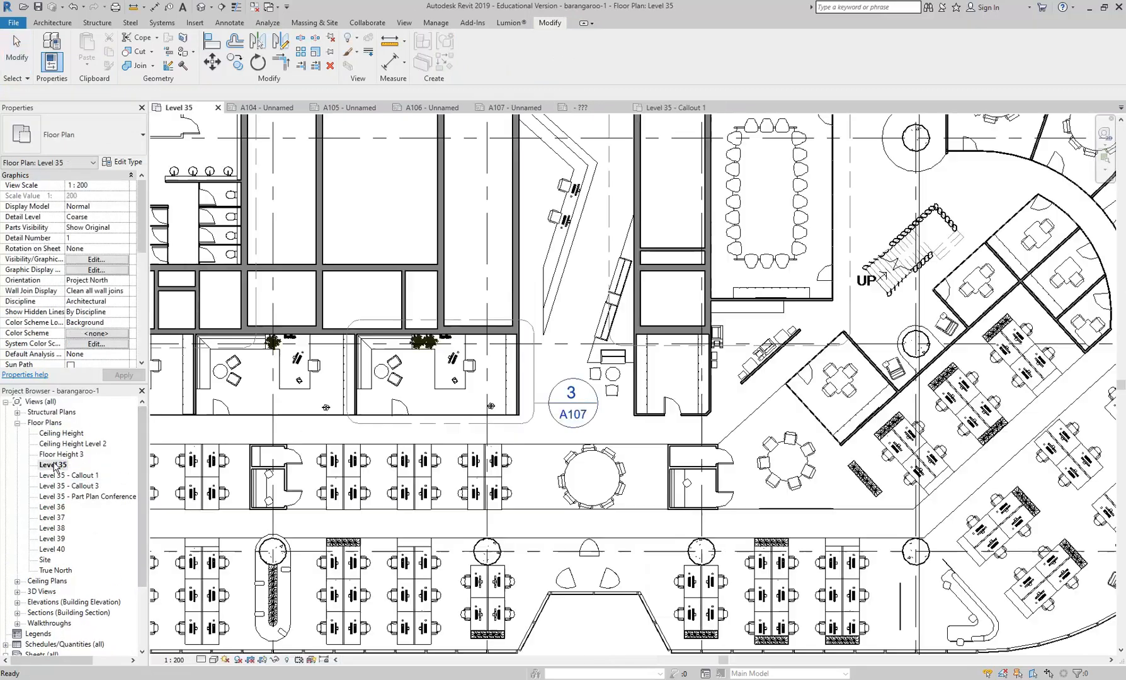
pyautogui.moveTo(450, 379); pyautogui.dragTo(666, 524, button='middle')
pyautogui.scroll(2, 390, 356)
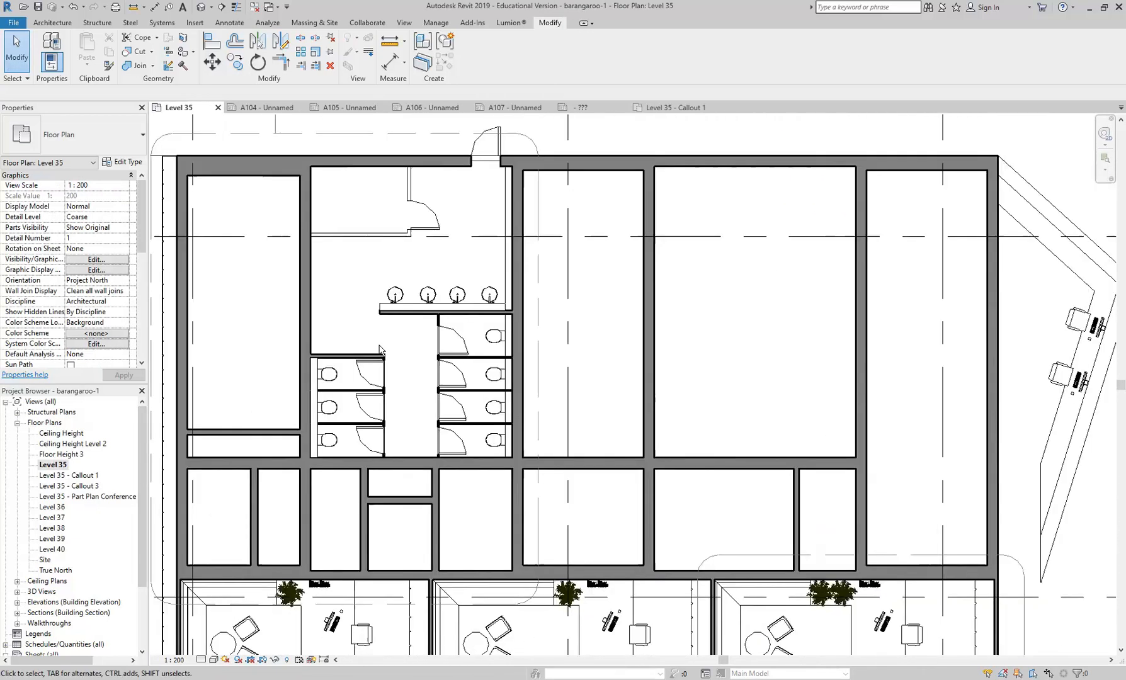
pyautogui.scroll(4, 390, 300)
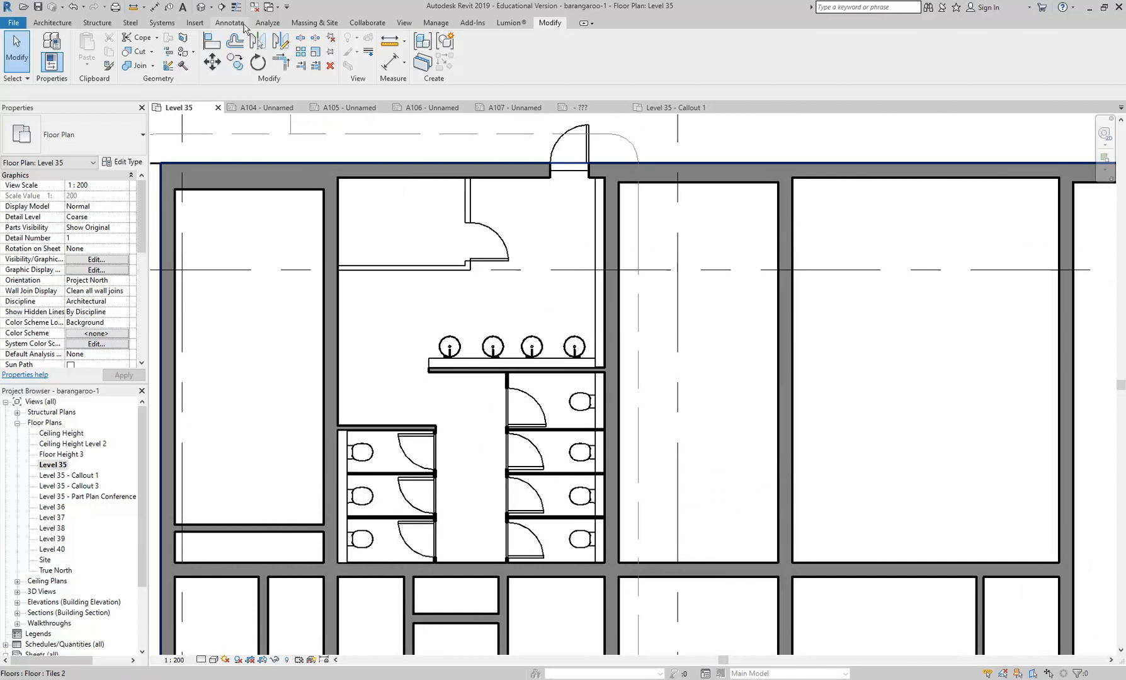
pyautogui.click(405, 23)
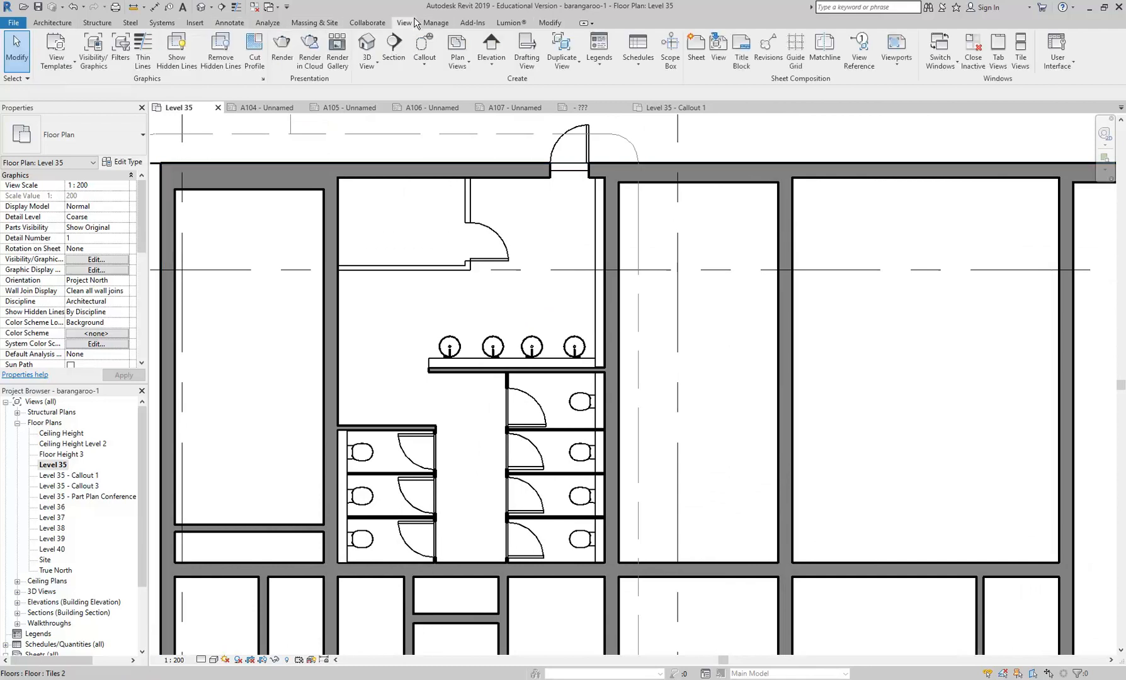
pyautogui.click(488, 44)
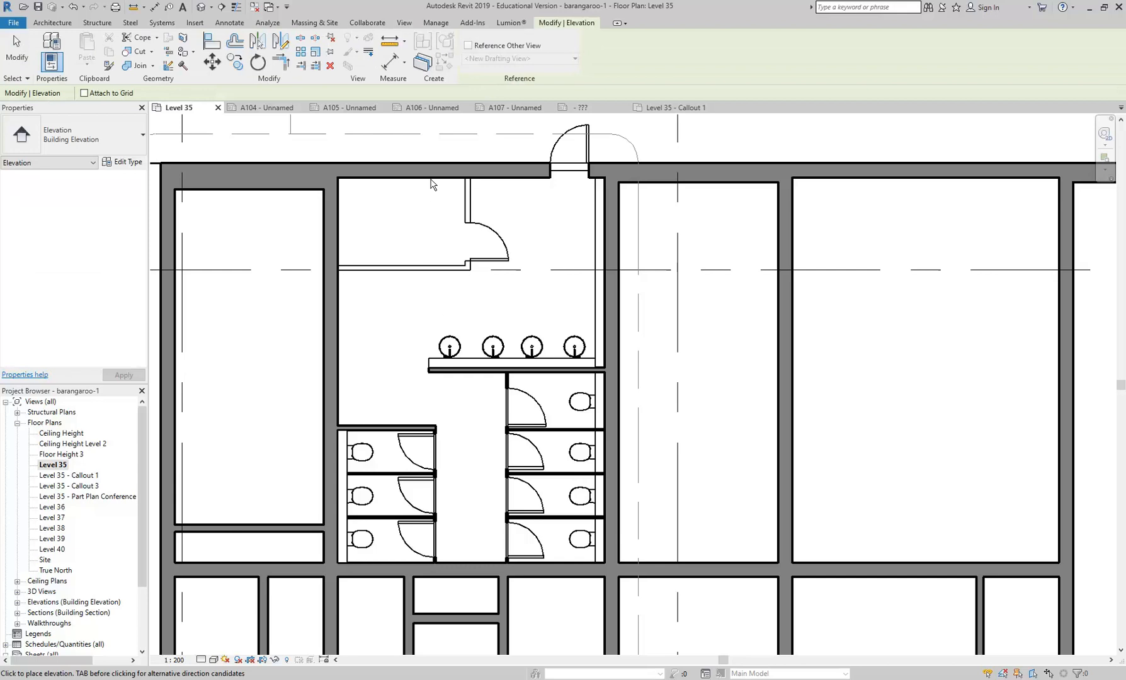
pyautogui.scroll(-4, 393, 358)
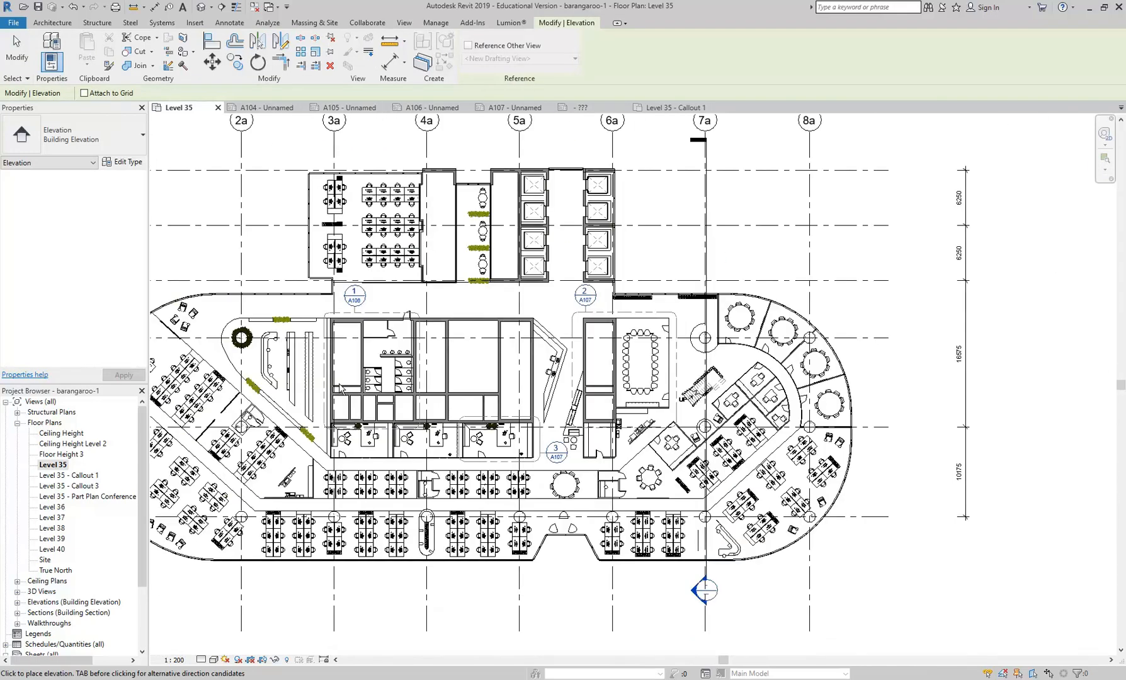
pyautogui.scroll(-3, 342, 390)
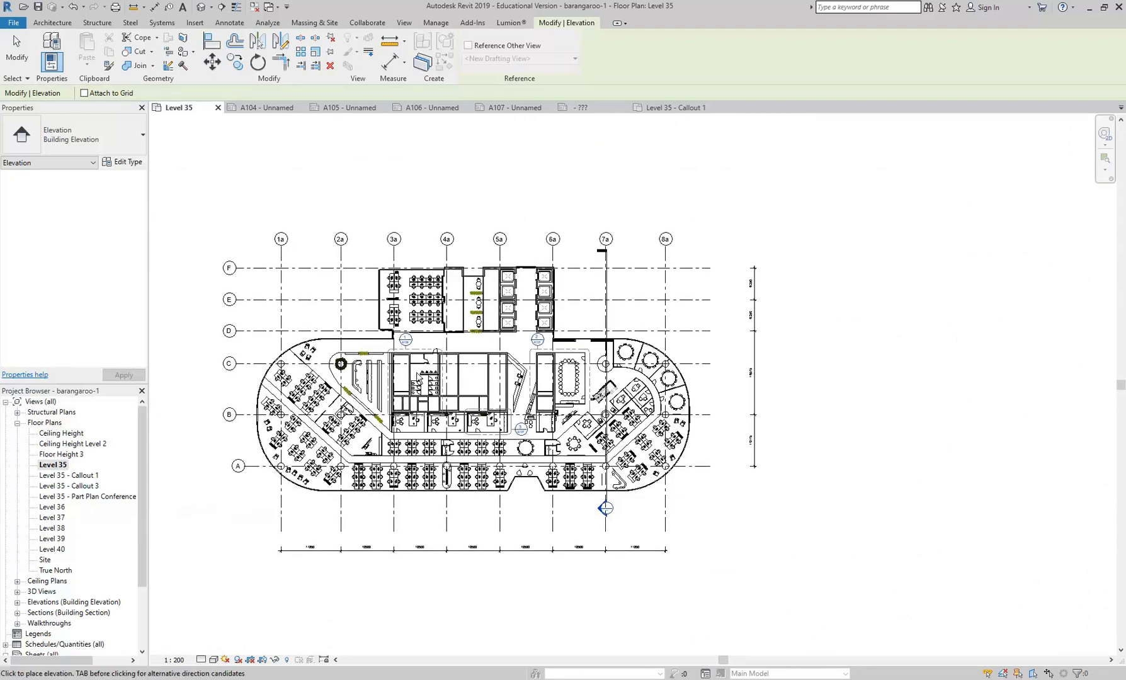
pyautogui.rightClick(375, 237)
pyautogui.click(388, 244)
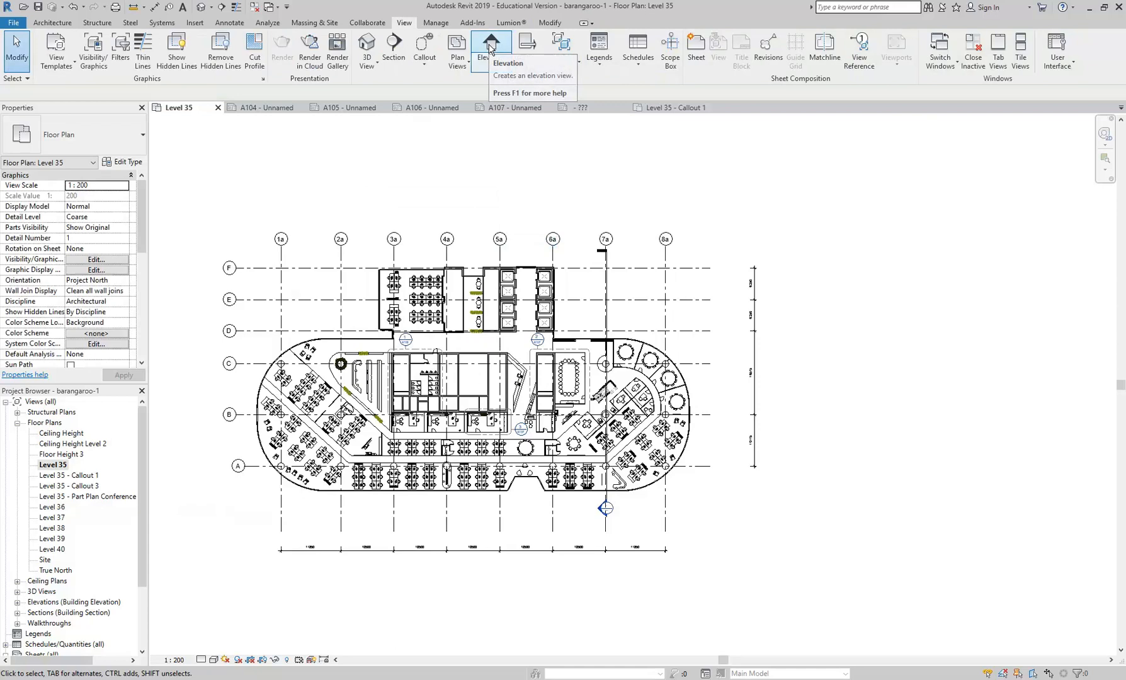
pyautogui.click(492, 63)
pyautogui.click(507, 85)
pyautogui.scroll(5, 401, 378)
pyautogui.scroll(-5, 412, 388)
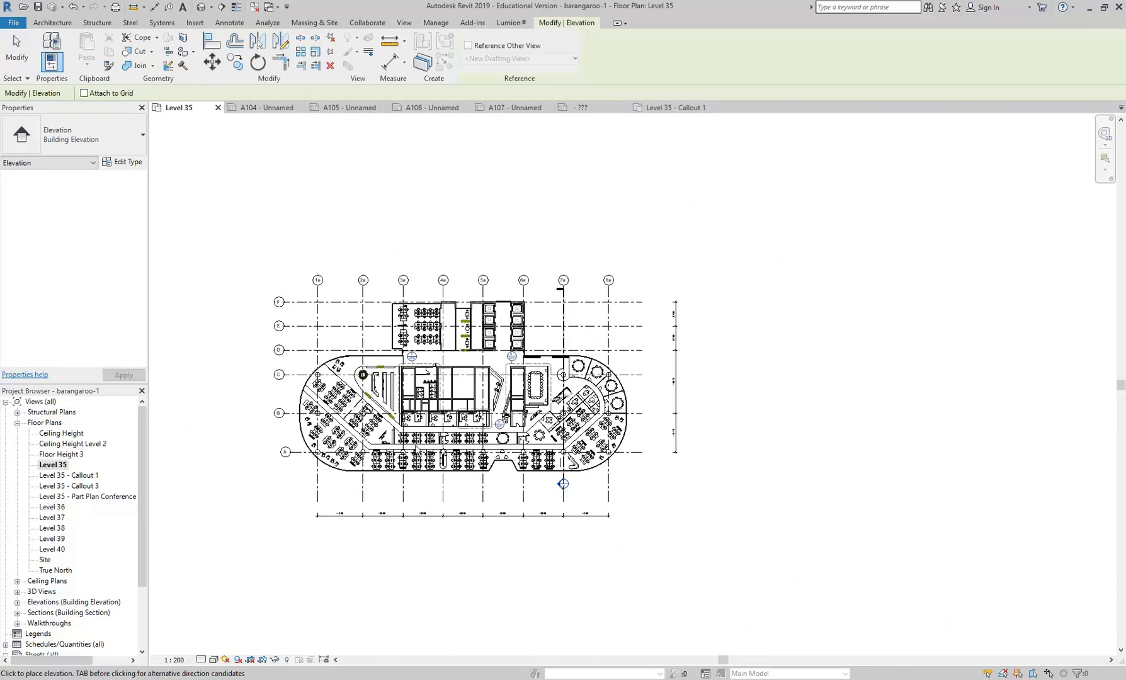
pyautogui.scroll(3, 410, 392)
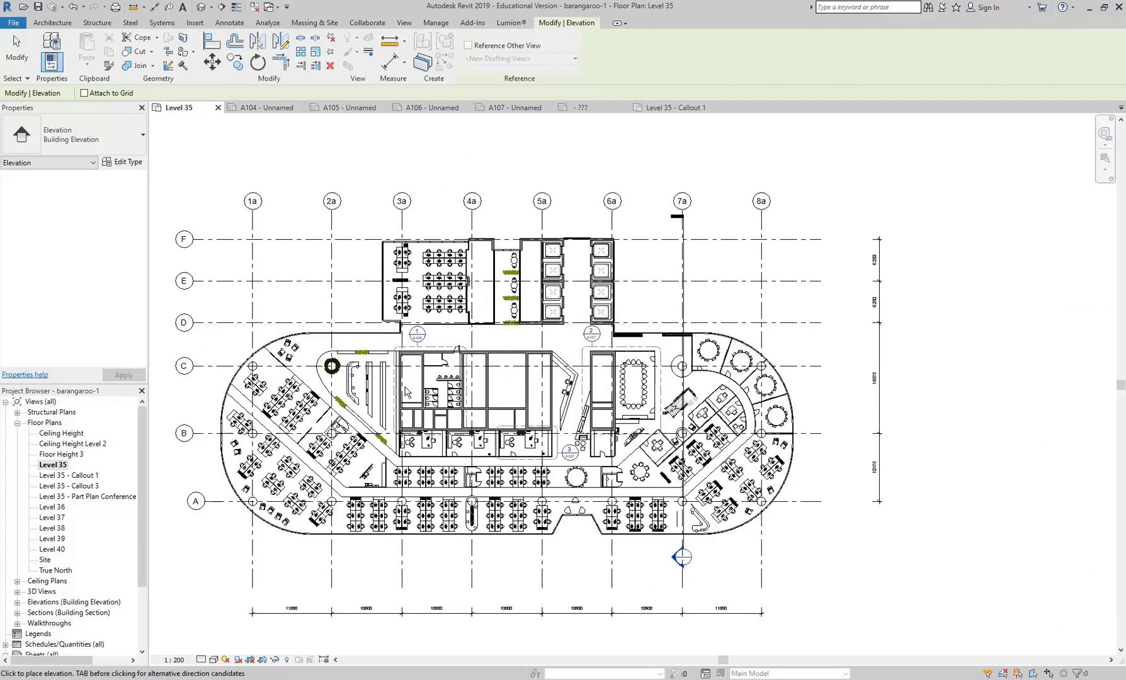
pyautogui.press('Escape')
# - Reveal the hidden elements in the Level 35 plan, unhide the Elevations category, and leave the reveal mode
pyautogui.moveTo(418, 395); pyautogui.dragTo(446, 411, button='middle')
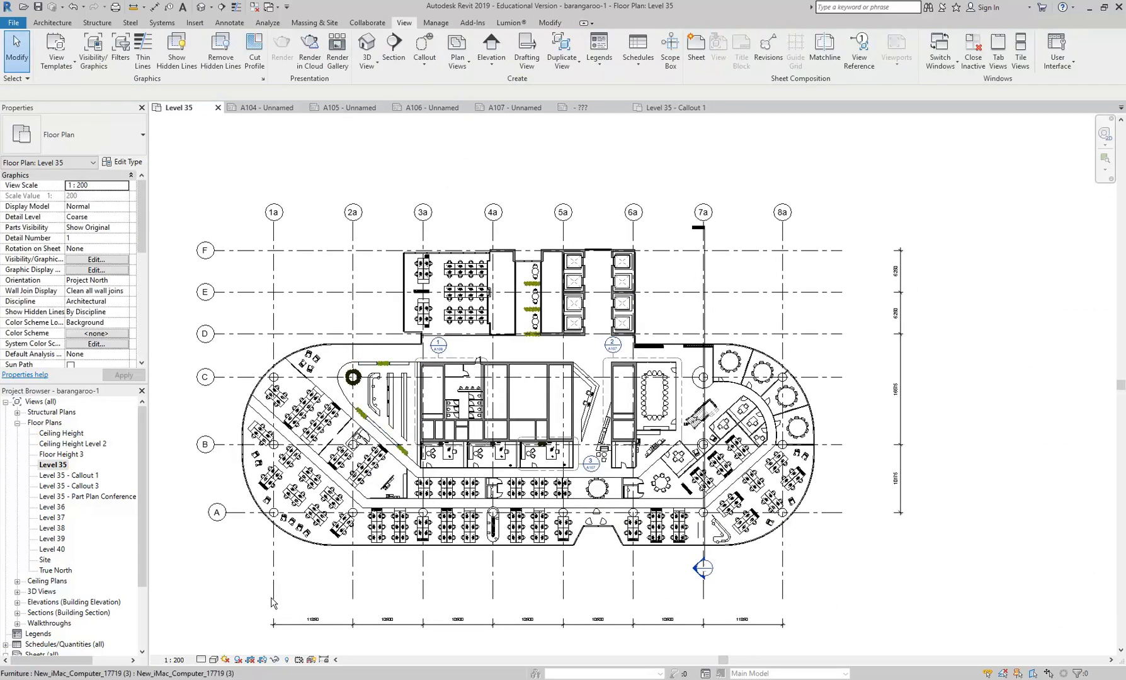
pyautogui.click(287, 659)
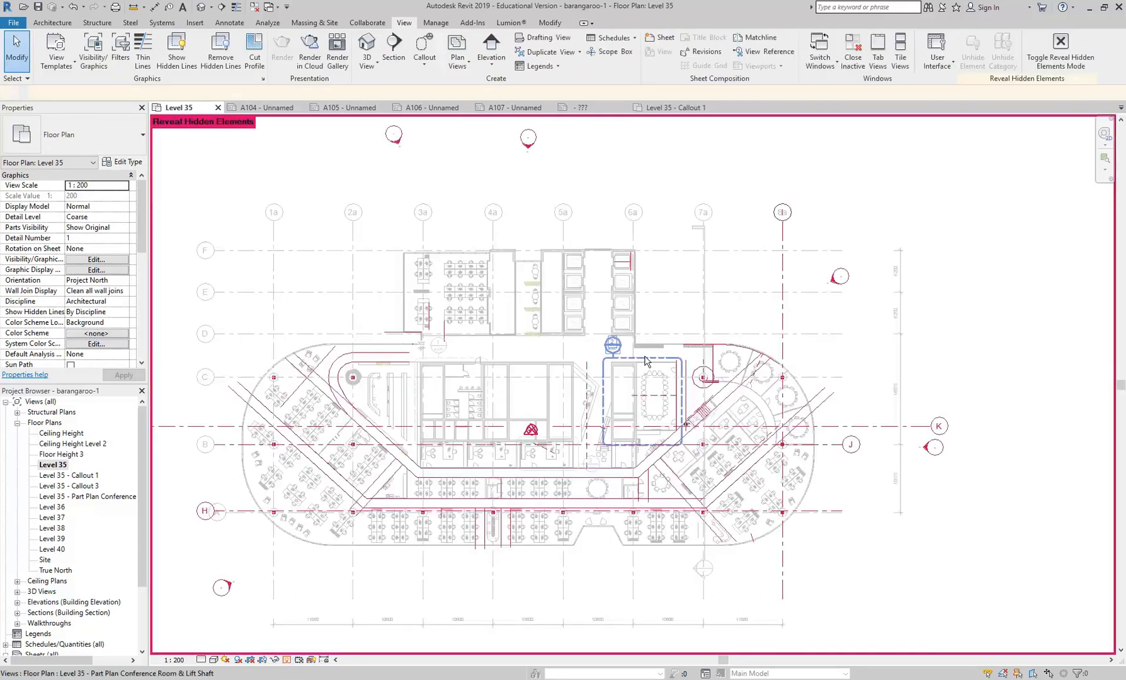
pyautogui.click(218, 586)
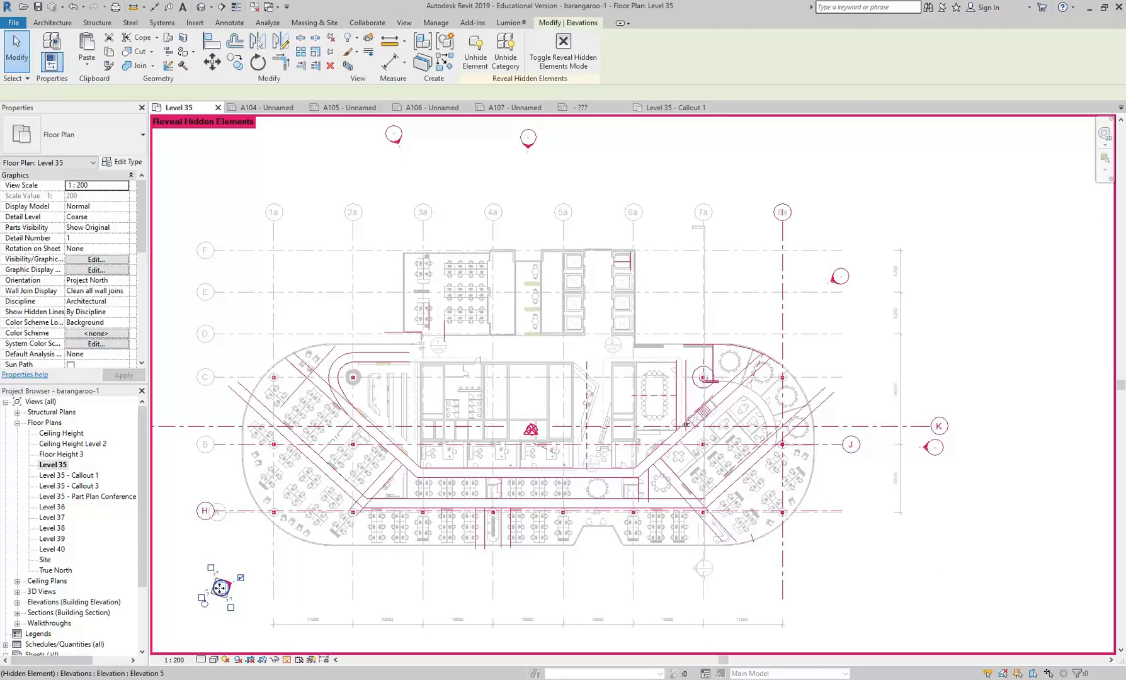
pyautogui.click(505, 55)
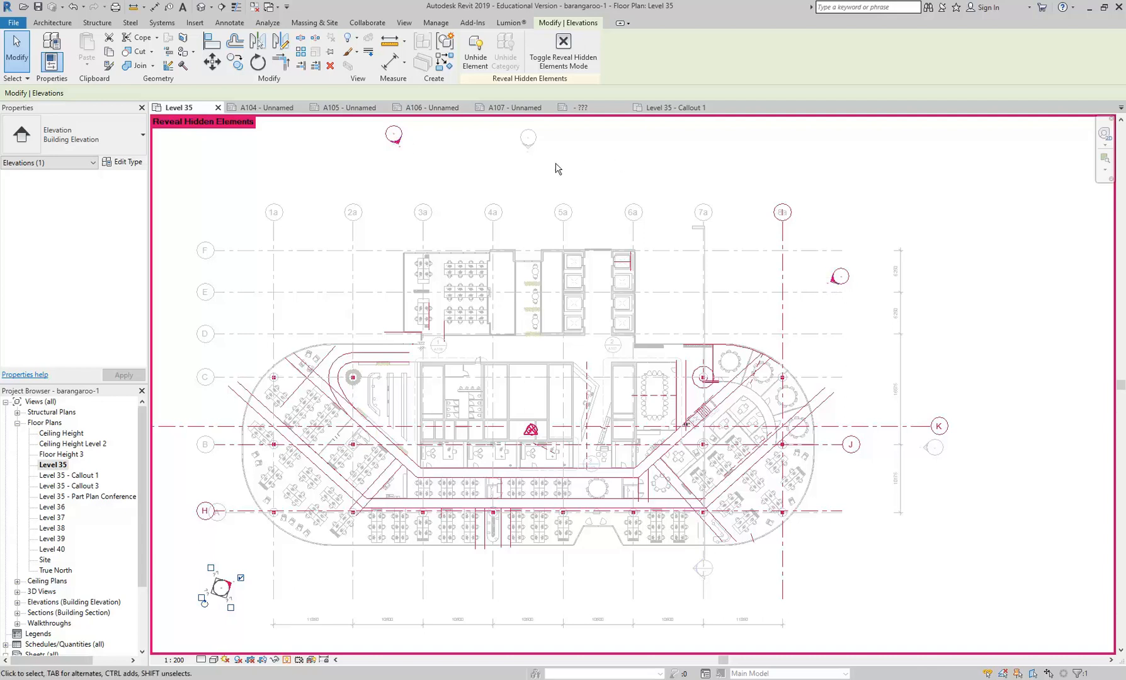
pyautogui.click(564, 57)
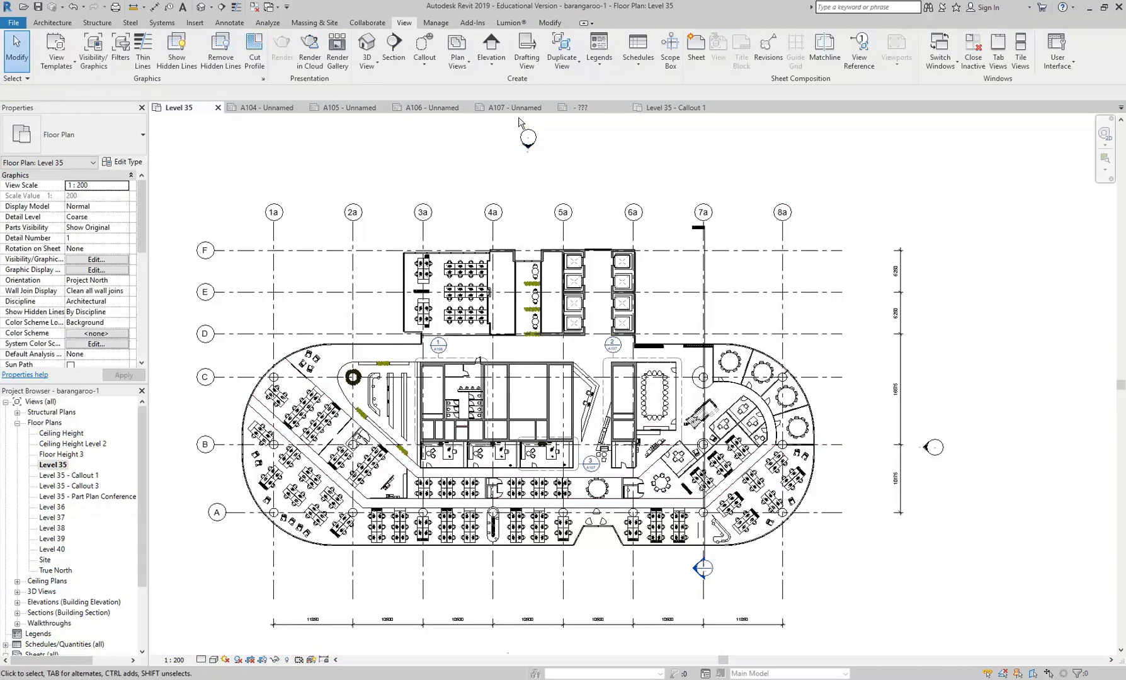
pyautogui.scroll(-3, 492, 189)
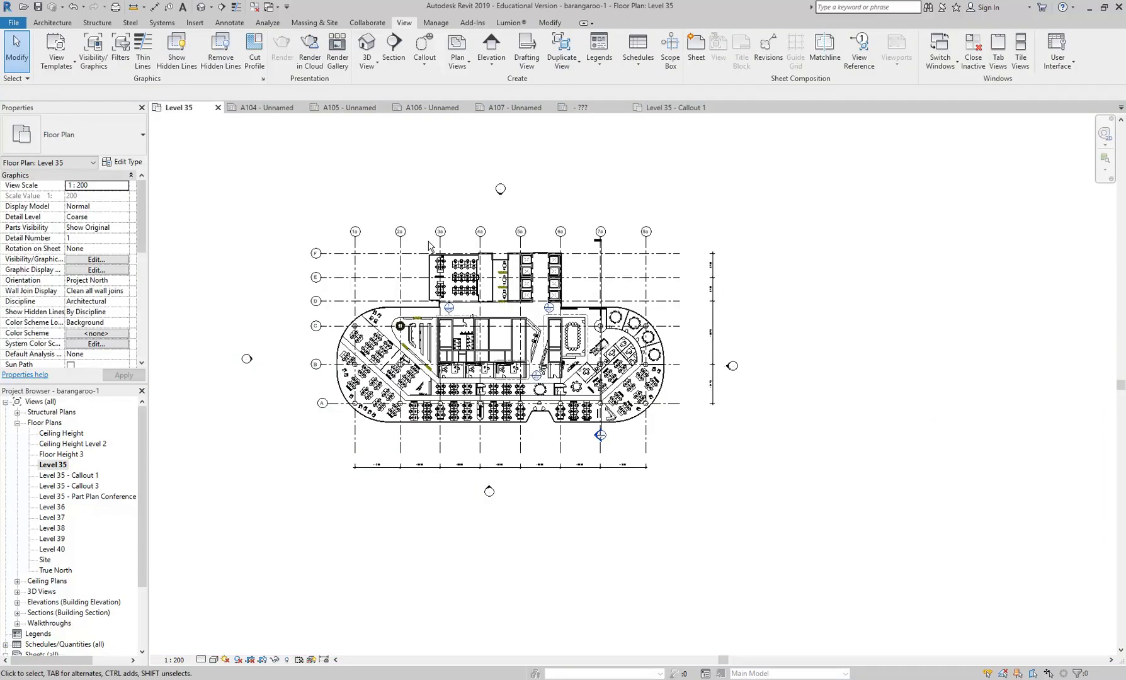
pyautogui.click(491, 50)
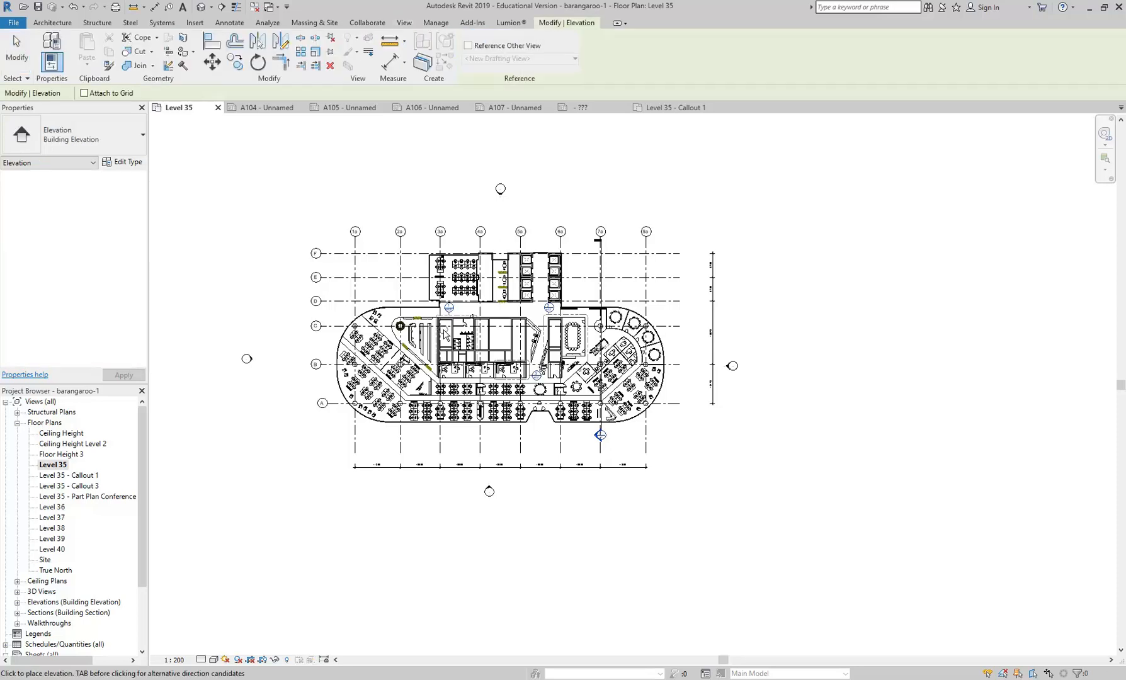
pyautogui.scroll(6, 441, 334)
pyautogui.moveTo(536, 337); pyautogui.dragTo(434, 350, button='middle')
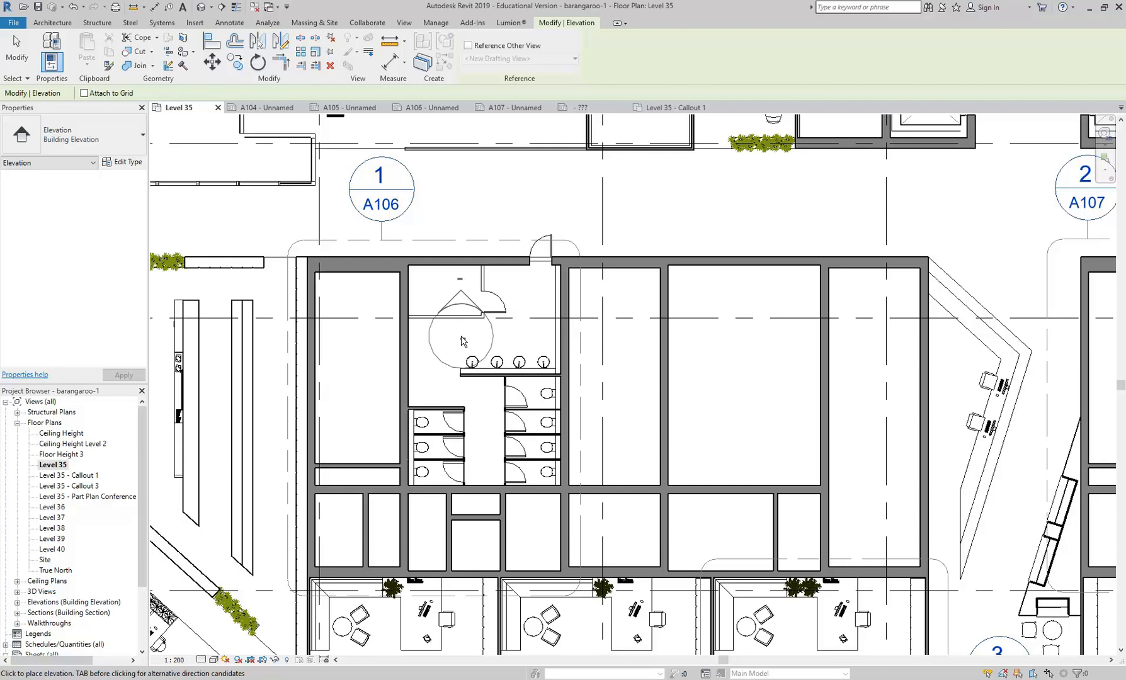
pyautogui.press('Escape')
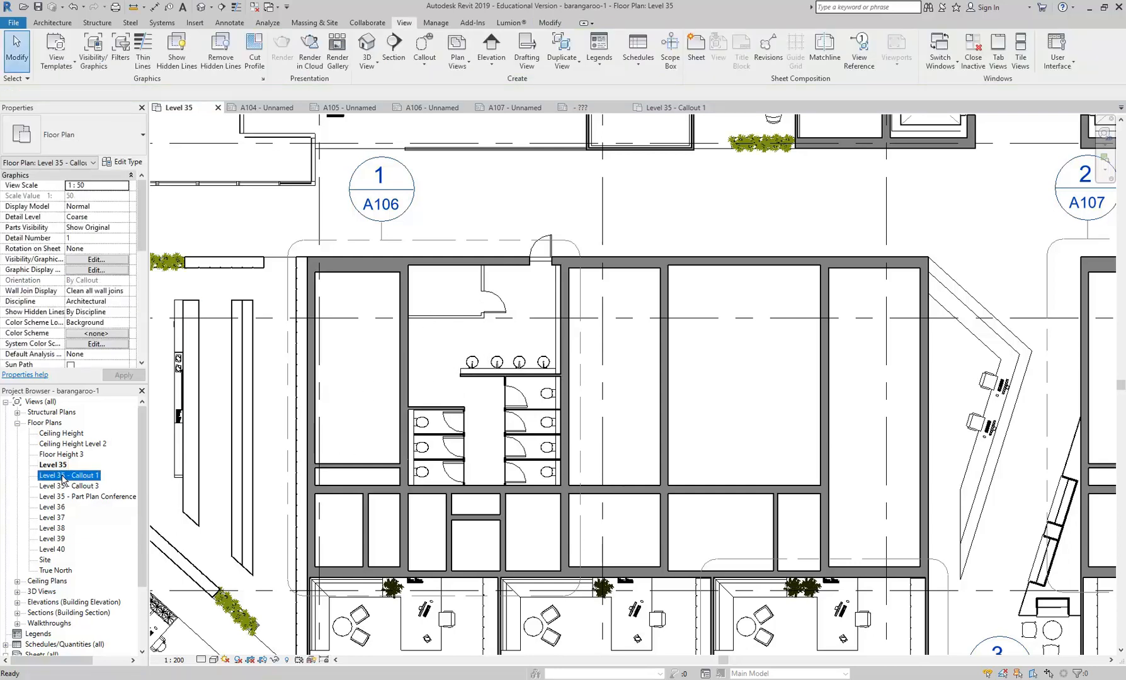
# - Open the Level 35 - Callout 1 floor plan at the washroom basins
pyautogui.doubleClick(63, 476)
pyautogui.scroll(3, 541, 353)
pyautogui.scroll(2, 498, 350)
pyautogui.scroll(1, 488, 360)
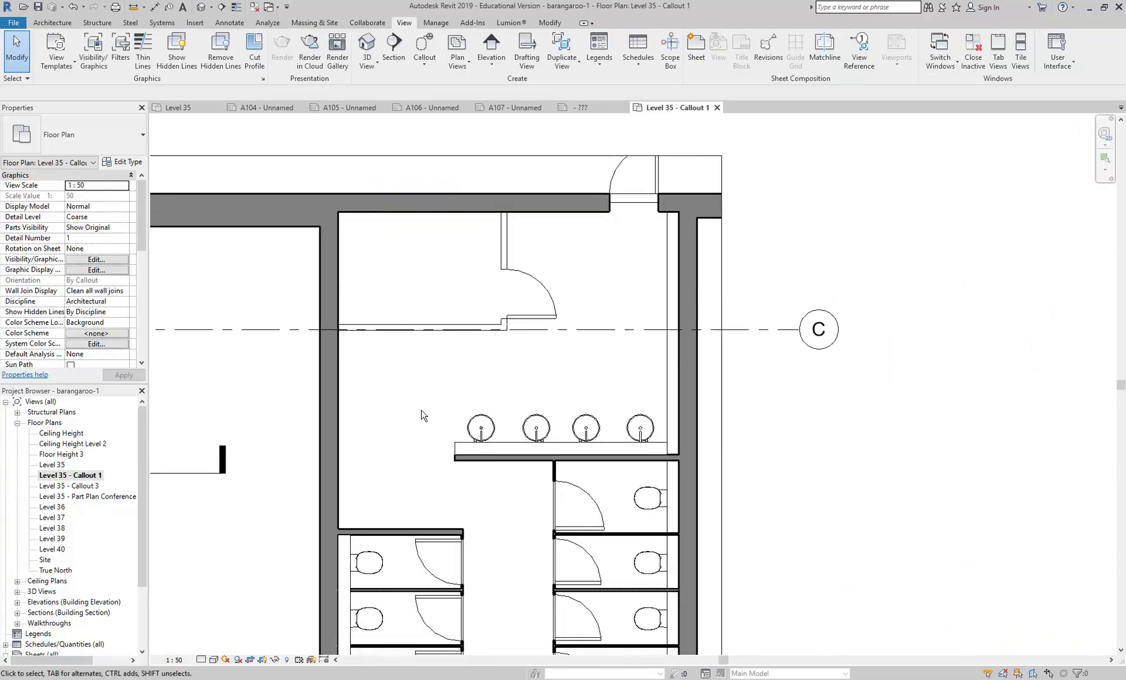
pyautogui.click(492, 47)
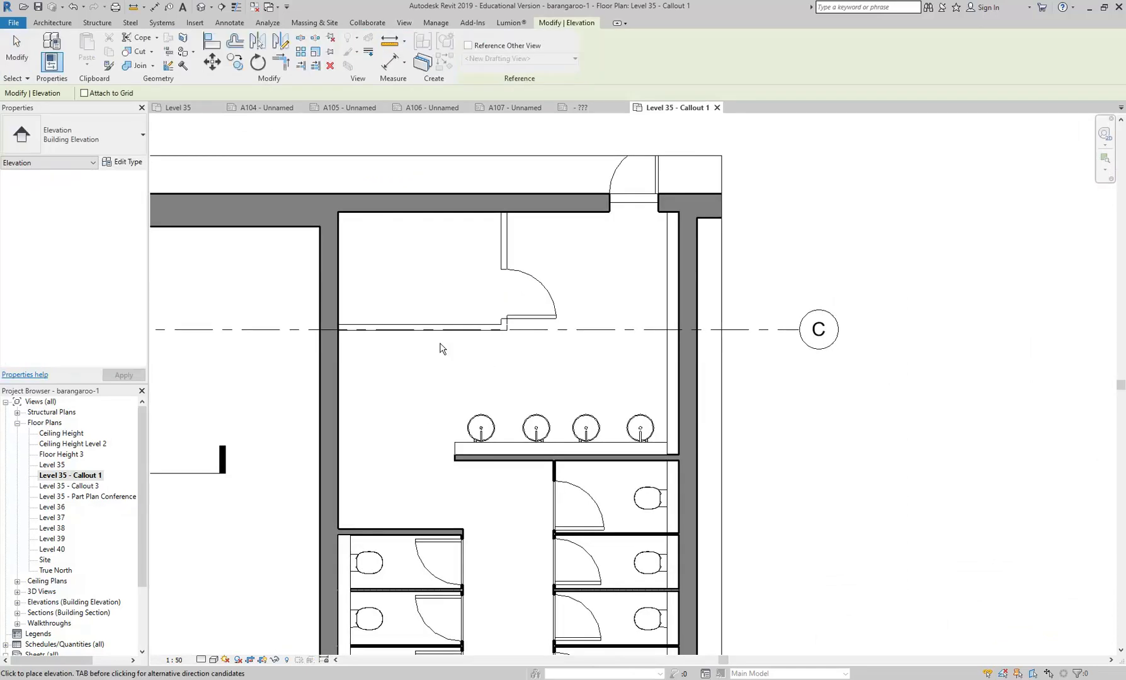
pyautogui.scroll(-3, 418, 403)
pyautogui.press('Escape')
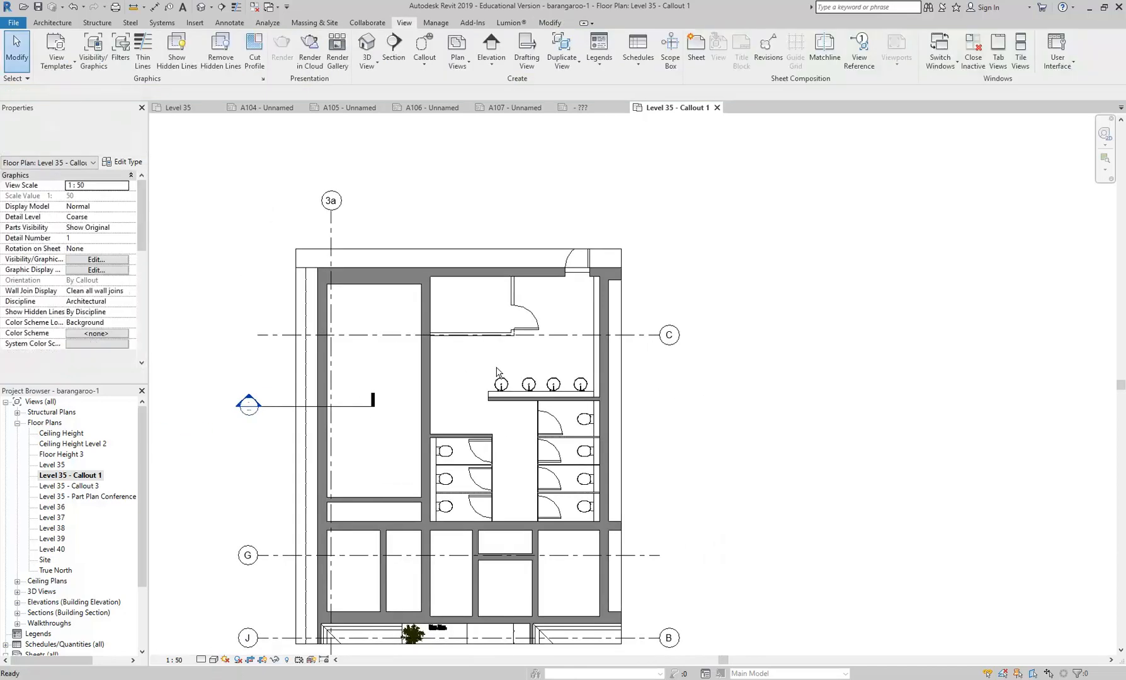
# - Reveal the hidden elements in the Callout 1 plan, inspect the area around the washroom, and leave the reveal mode
pyautogui.click(287, 659)
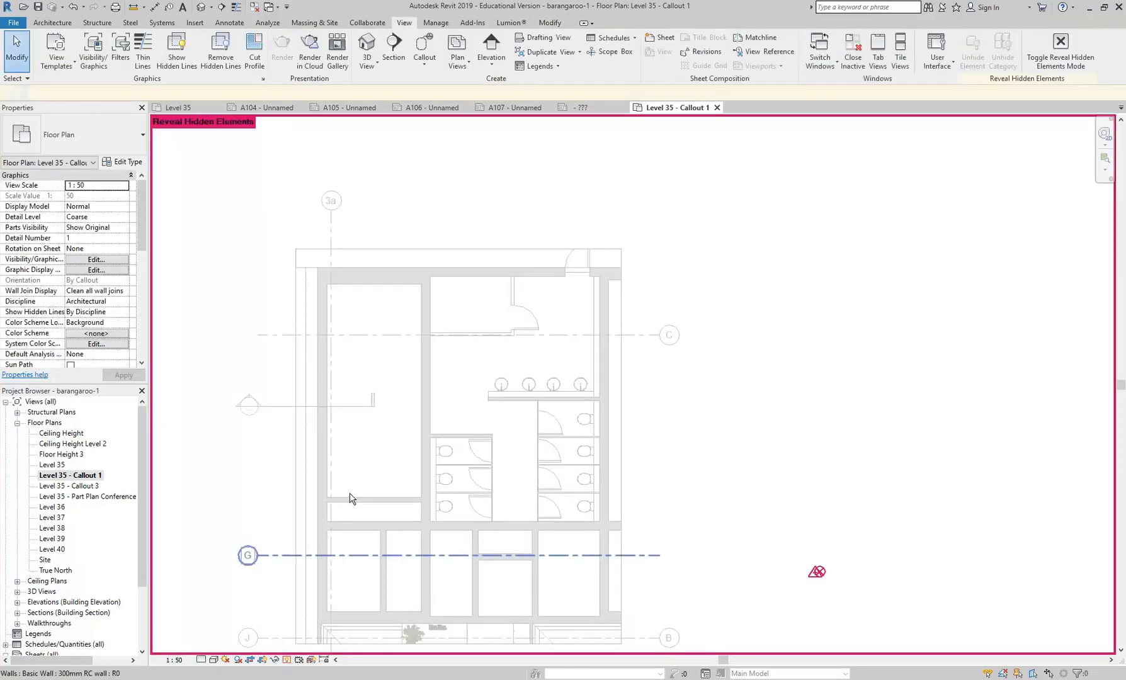
pyautogui.scroll(-3, 521, 402)
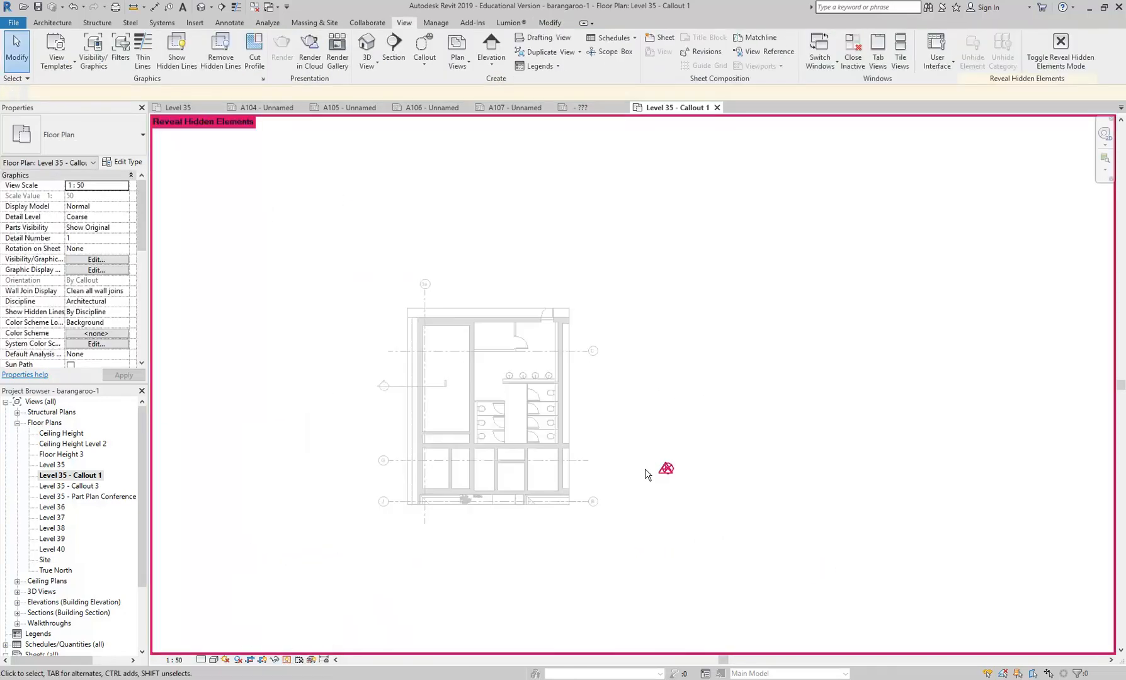
pyautogui.scroll(5, 718, 468)
pyautogui.scroll(-3, 618, 509)
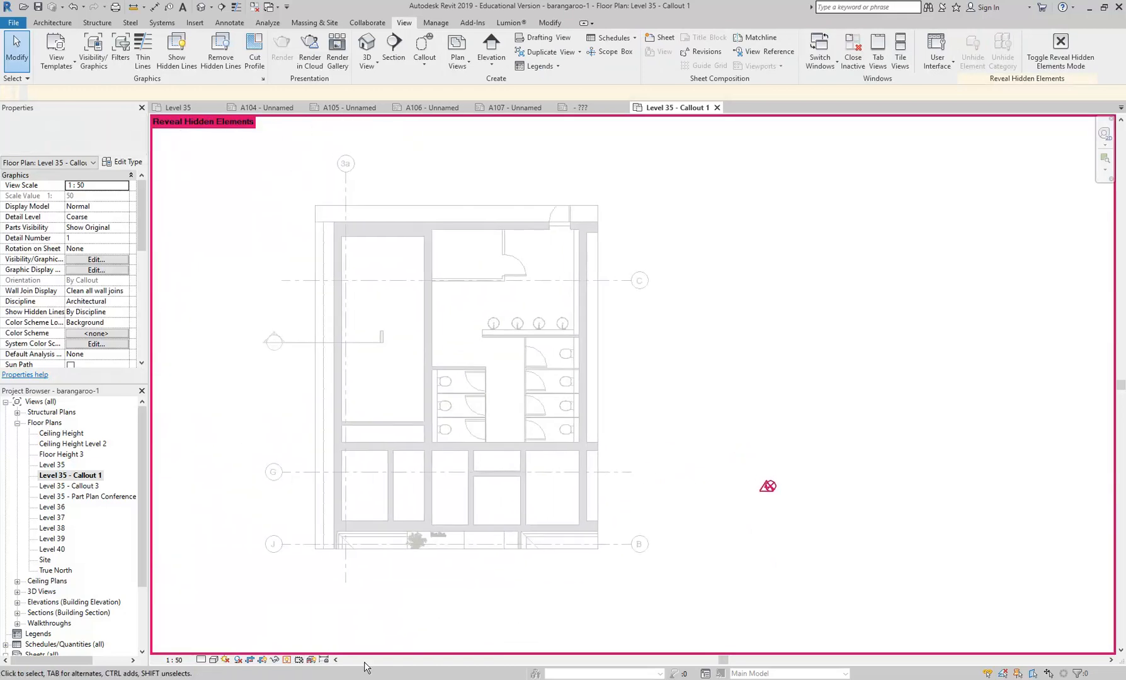
pyautogui.scroll(-3, 457, 485)
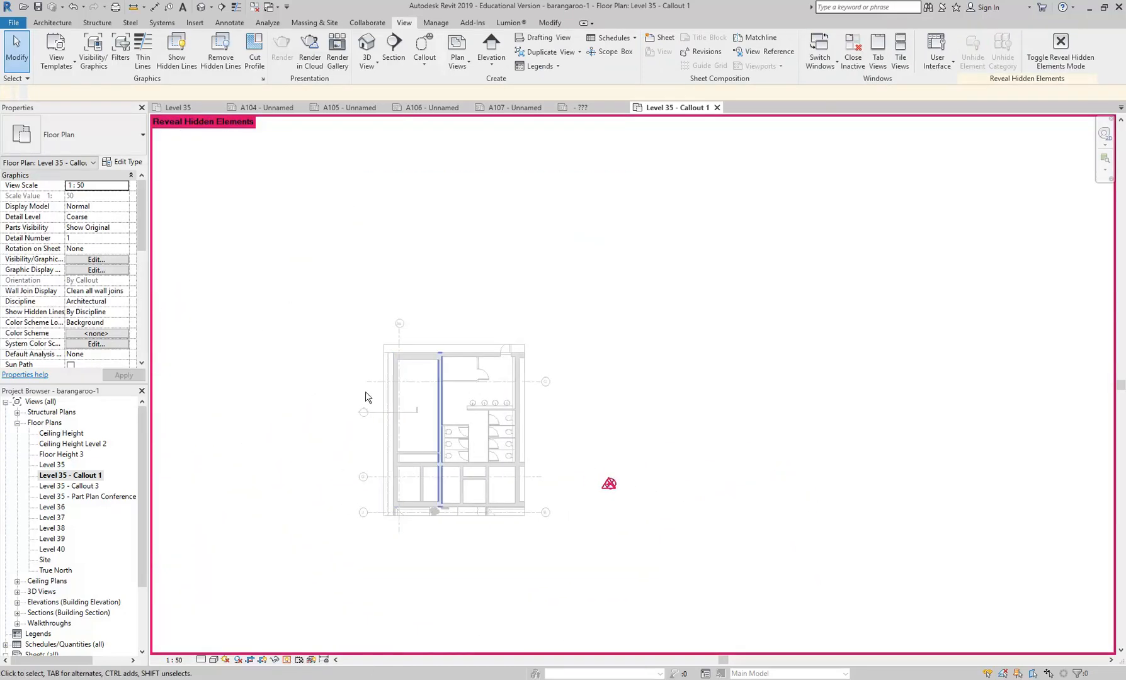
pyautogui.click(287, 659)
pyautogui.scroll(4, 403, 441)
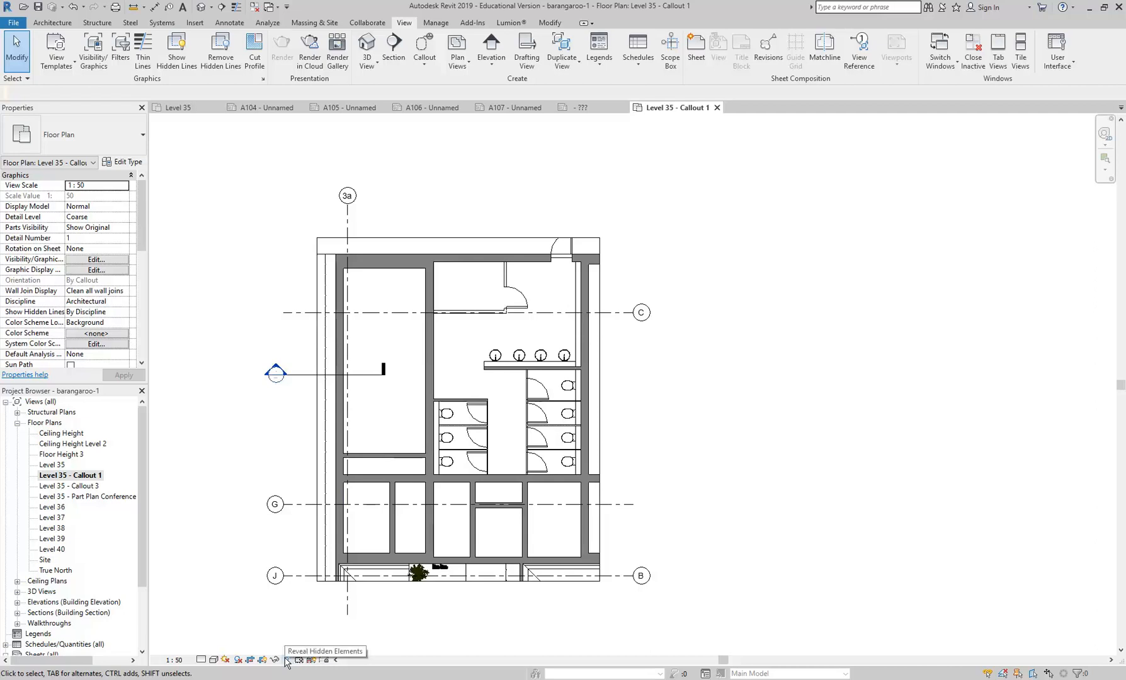
# - Turn on the Elevations annotation category in the visibility/graphic overrides of the Level 35 - Callout 1 plan
pyautogui.click(83, 262)
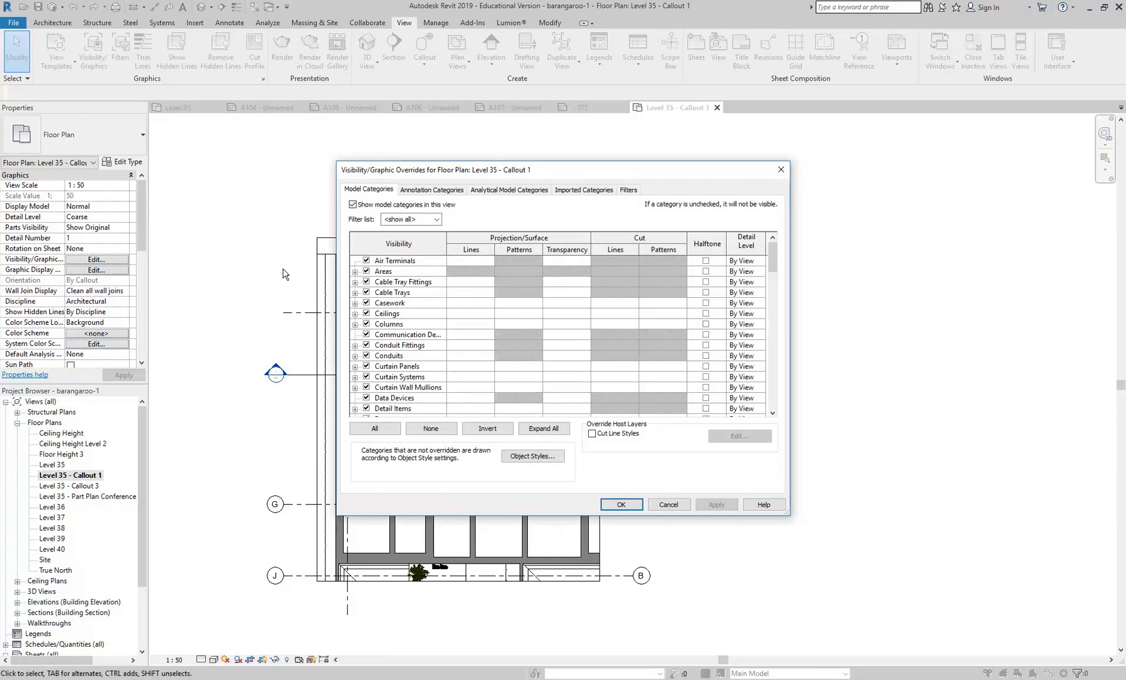
pyautogui.moveTo(512, 168); pyautogui.dragTo(330, 80)
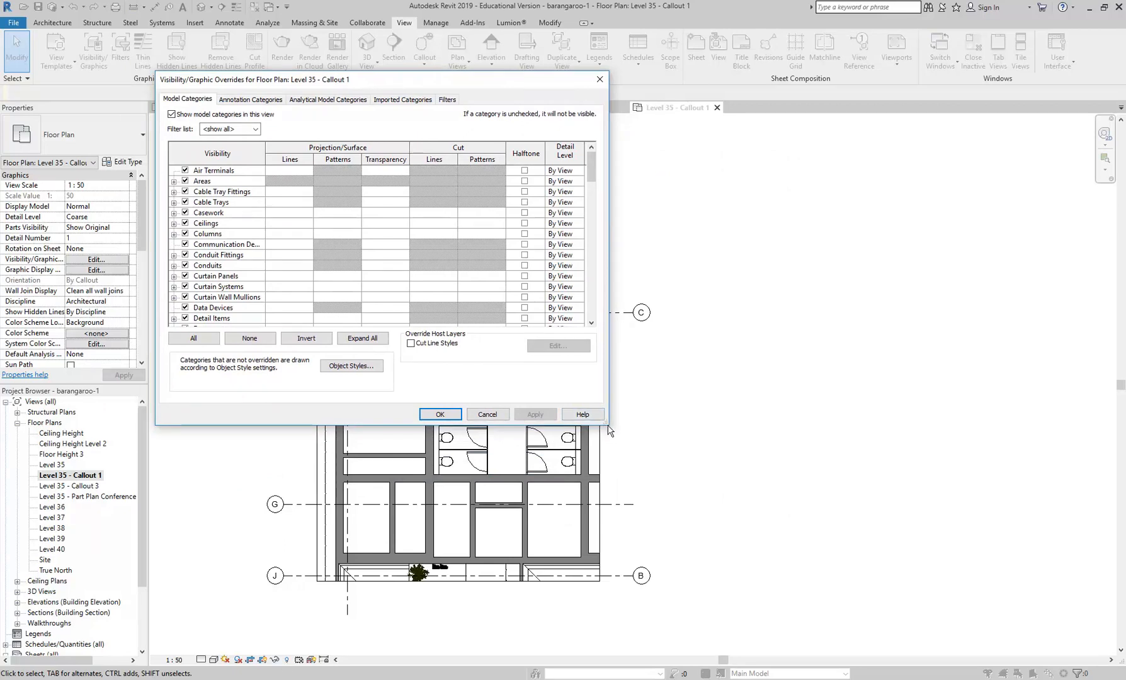
pyautogui.moveTo(607, 424); pyautogui.dragTo(869, 612)
pyautogui.click(250, 100)
pyautogui.scroll(-7, 207, 377)
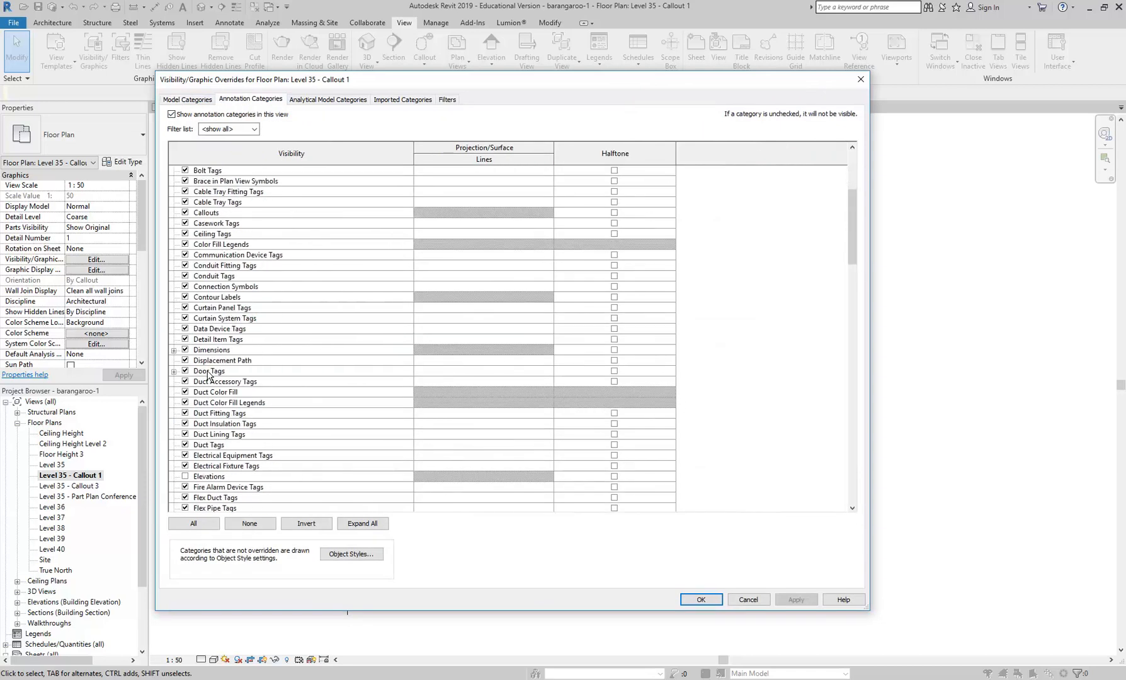
pyautogui.click(185, 414)
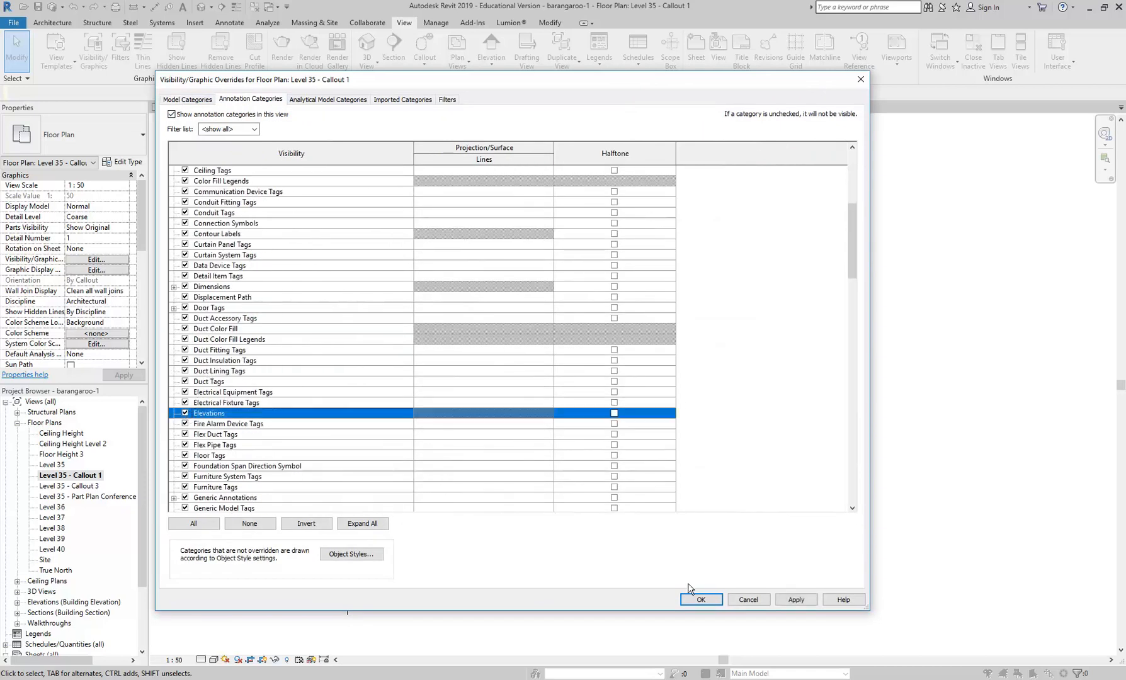
pyautogui.click(699, 600)
# - Place a Building Elevation mark in the washroom just above the row of basins, pointing toward the basins
pyautogui.scroll(2, 543, 322)
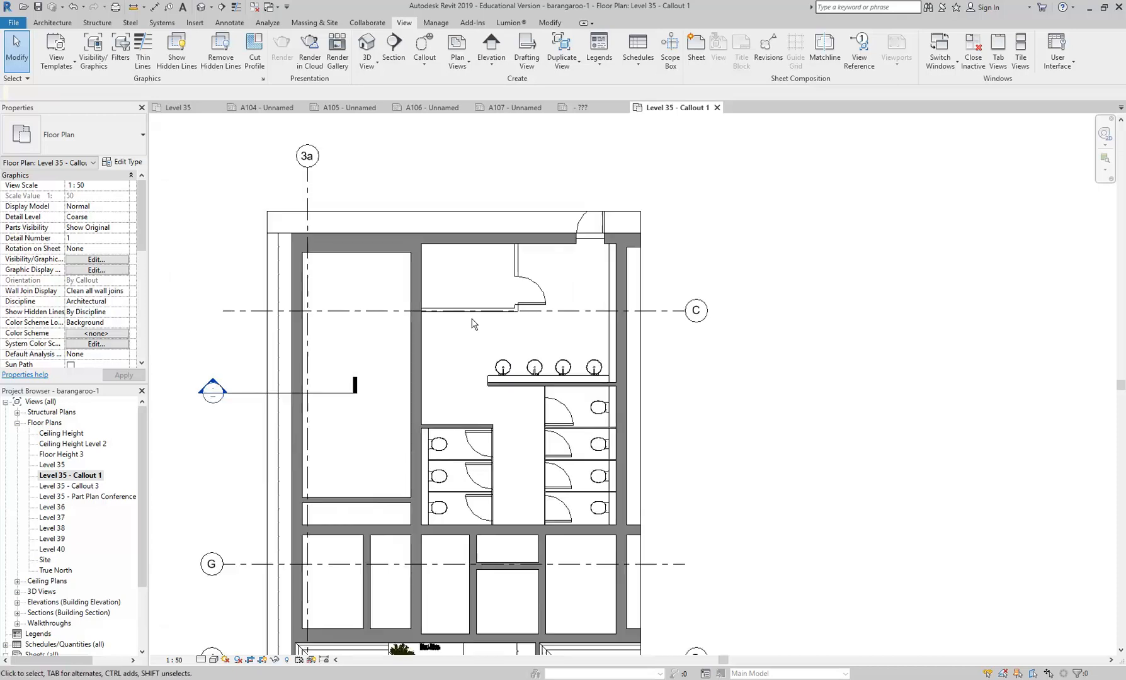
pyautogui.click(491, 45)
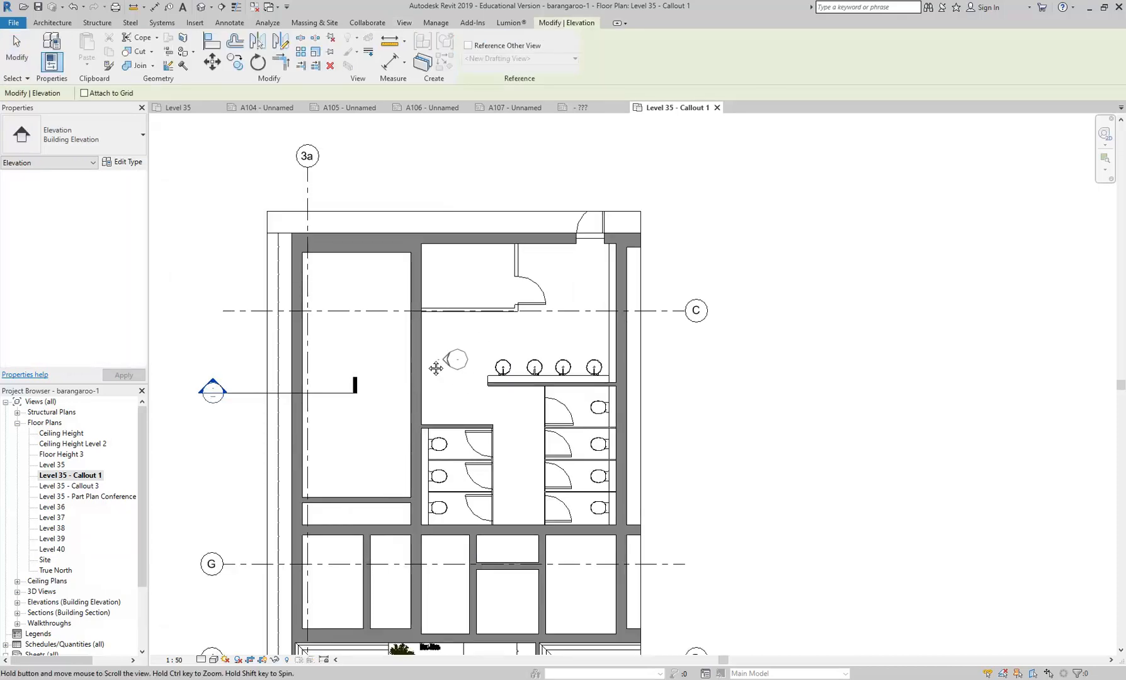
pyautogui.scroll(2, 454, 359)
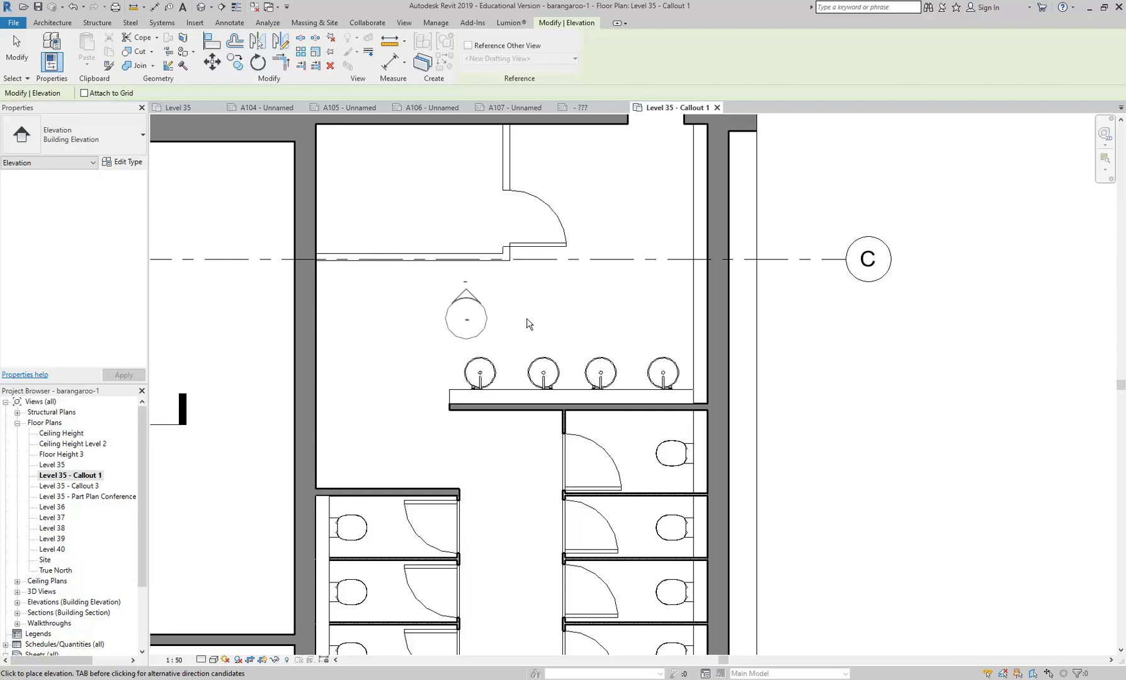
pyautogui.click(566, 319)
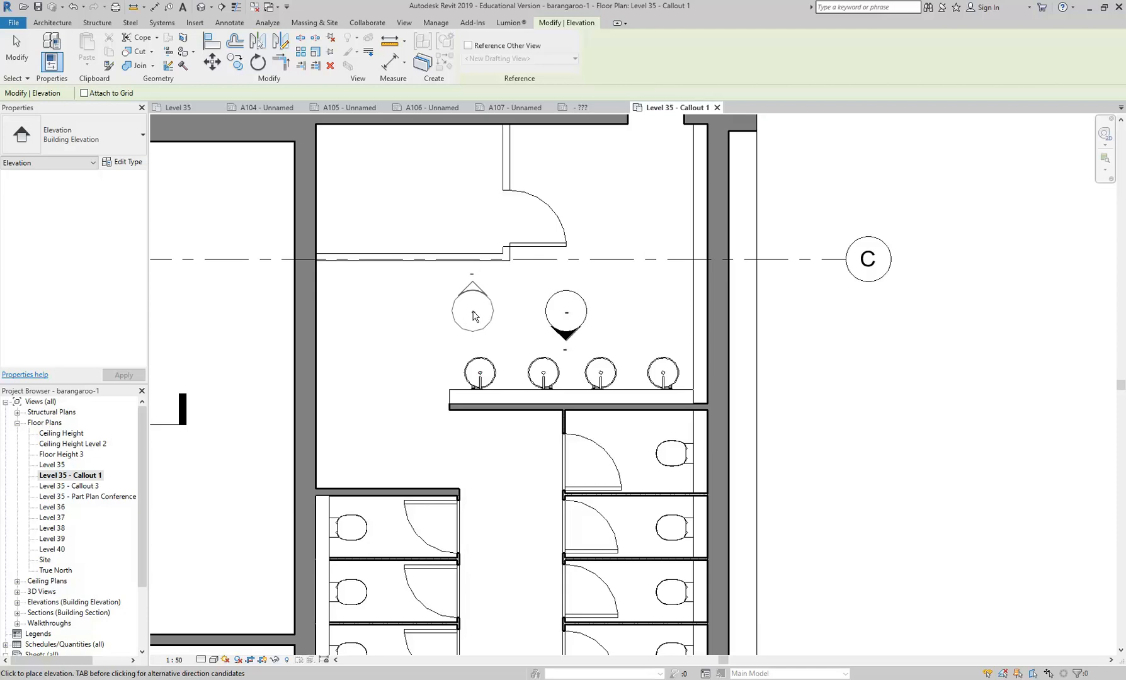
pyautogui.press('Escape')
pyautogui.press('Escape')
# - Enable the three remaining view directions on the washroom elevation mark so it covers all four walls
pyautogui.click(545, 309)
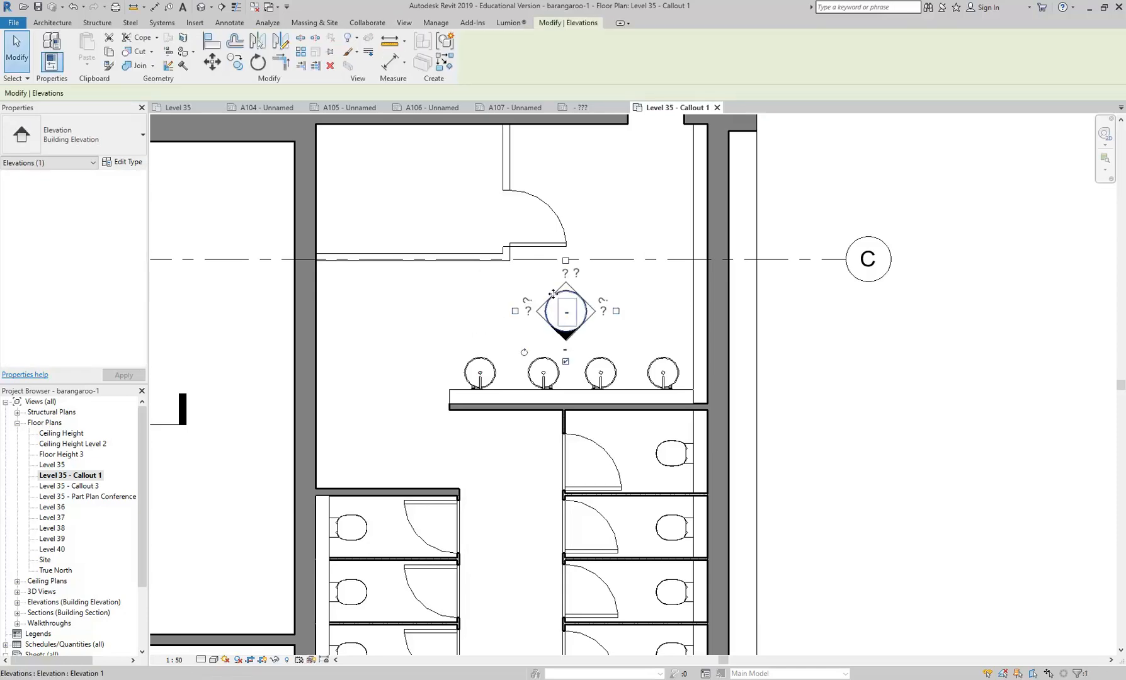
pyautogui.click(515, 311)
pyautogui.click(616, 311)
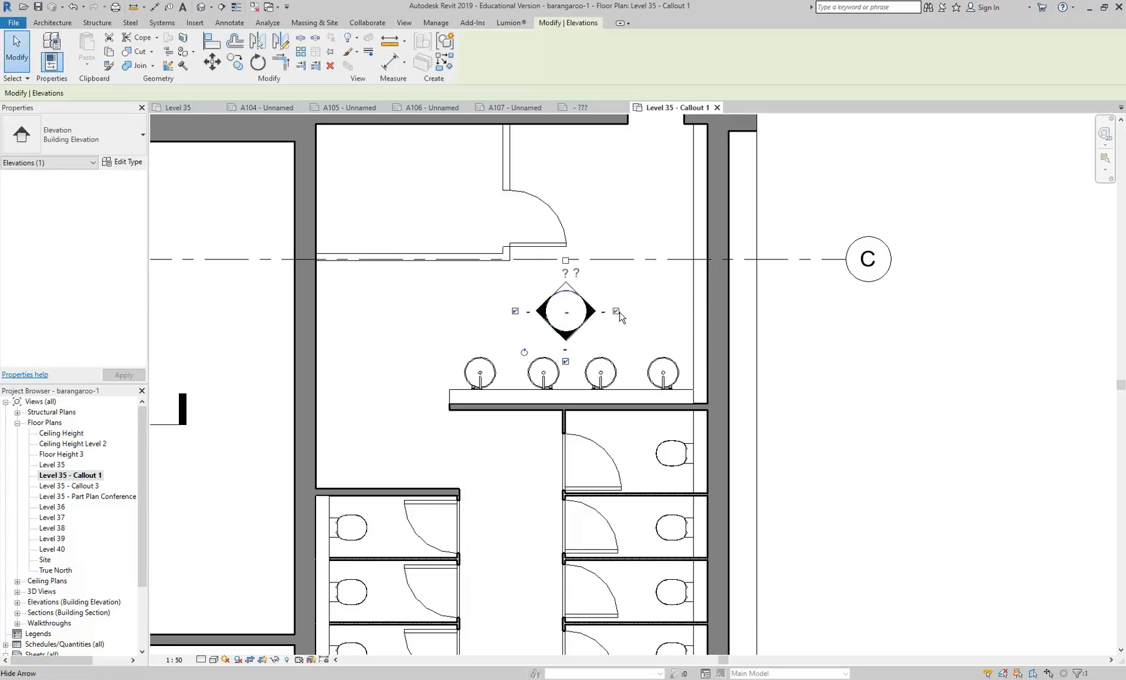
pyautogui.click(618, 230)
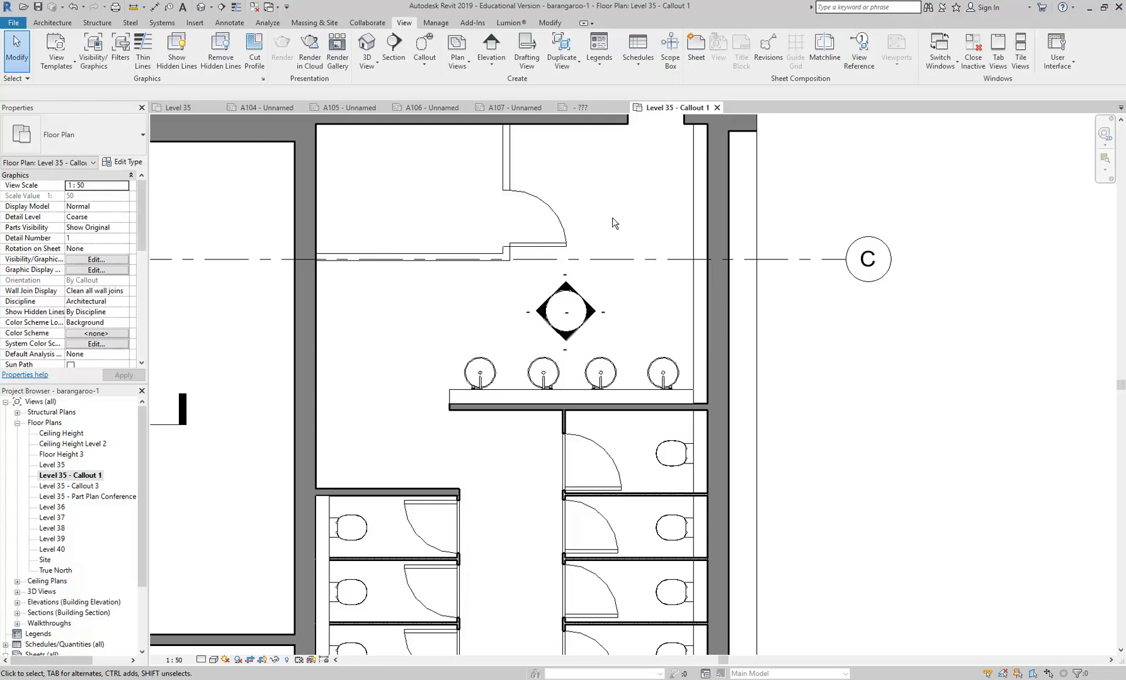
# - Try the callout plan at a view scale of 1:20 and set it back to 1:50
pyautogui.moveTo(562, 231)
pyautogui.mouseDown(button='middle')
pyautogui.moveTo(529, 240)
pyautogui.moveTo(580, 243)
pyautogui.mouseUp(button='middle')
pyautogui.scroll(2, 521, 255)
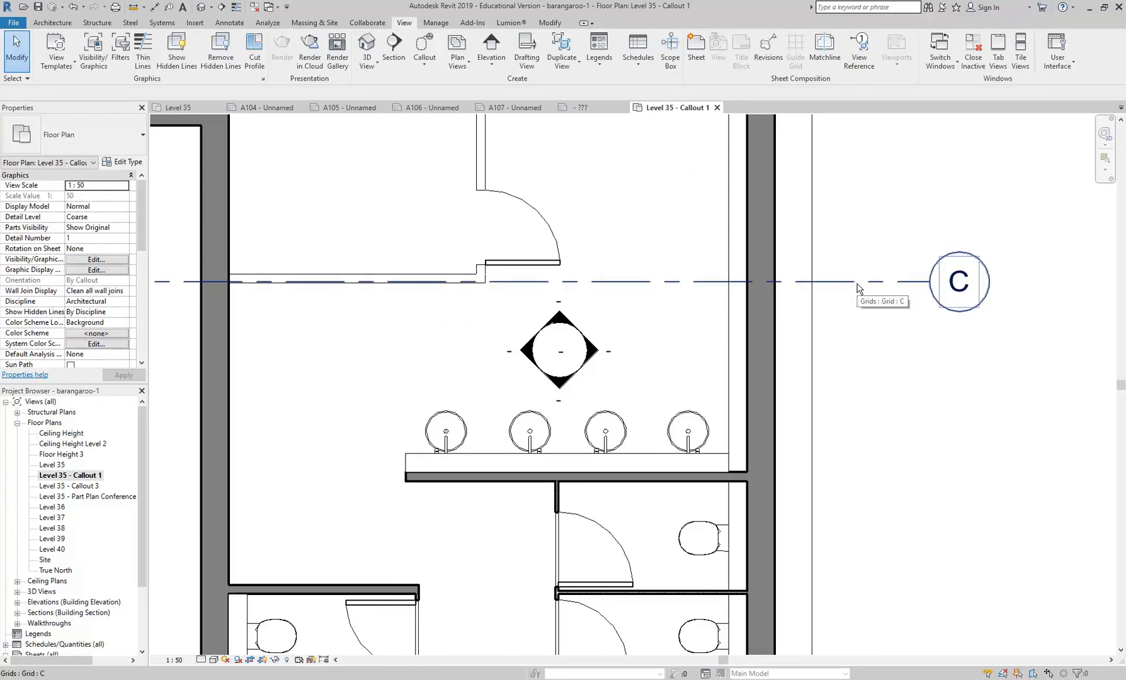
pyautogui.click(174, 660)
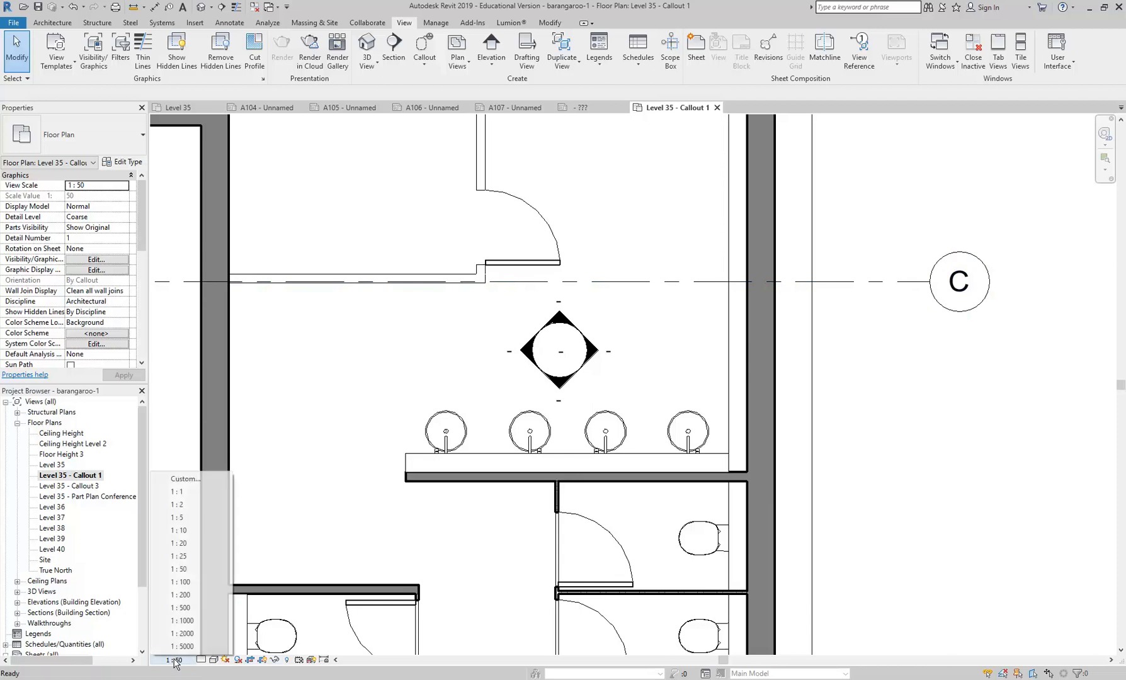
pyautogui.click(180, 543)
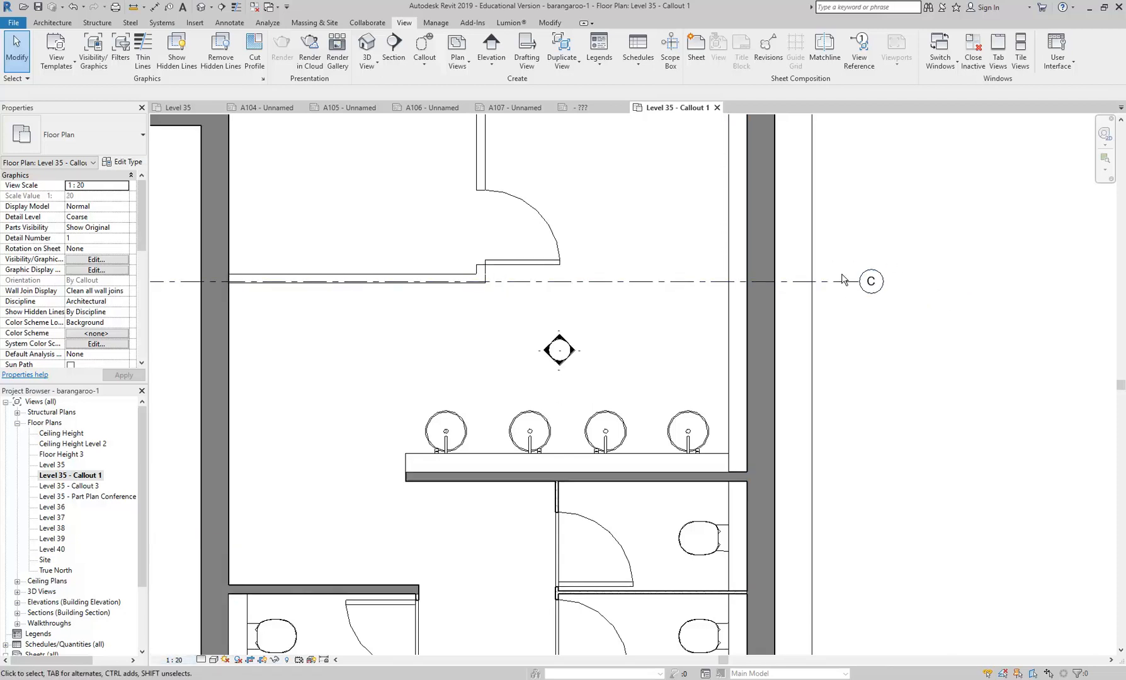
pyautogui.click(174, 660)
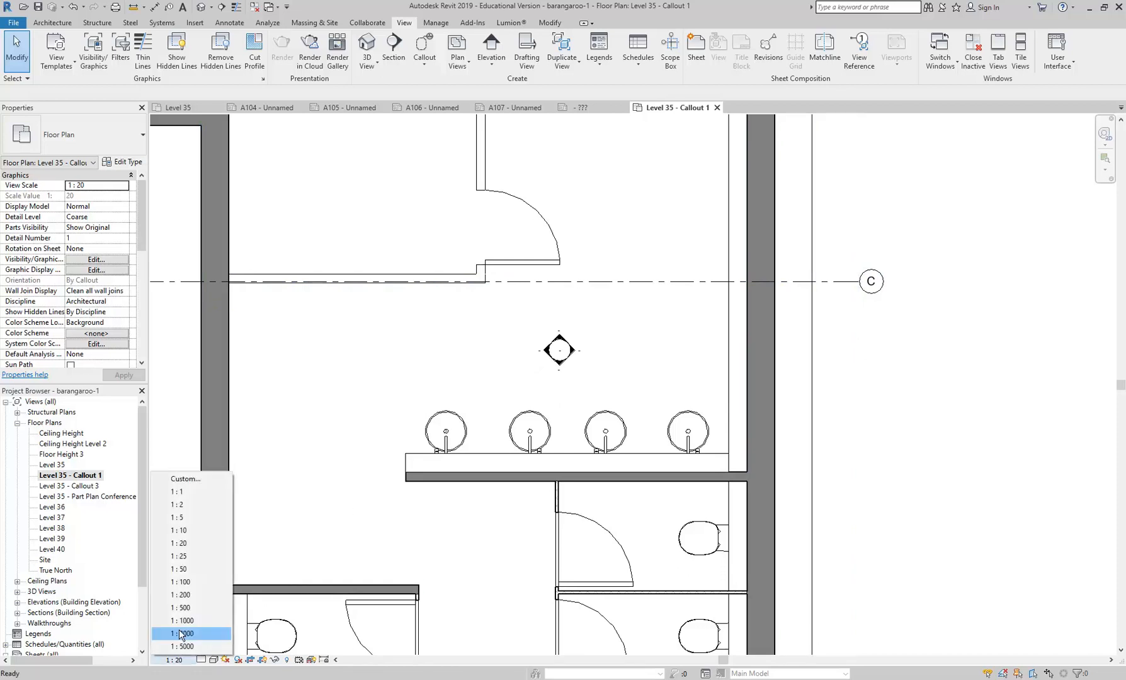
pyautogui.click(182, 568)
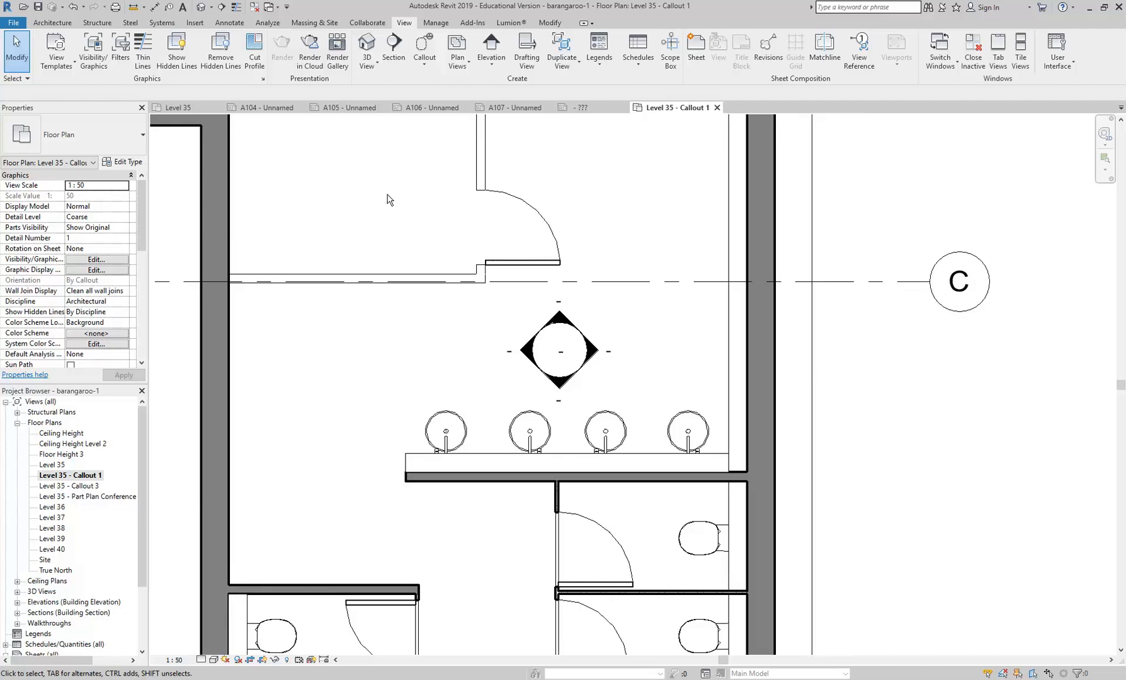
pyautogui.scroll(3, 390, 199)
pyautogui.moveTo(432, 302); pyautogui.dragTo(362, 275, button='middle')
pyautogui.scroll(-1, 362, 274)
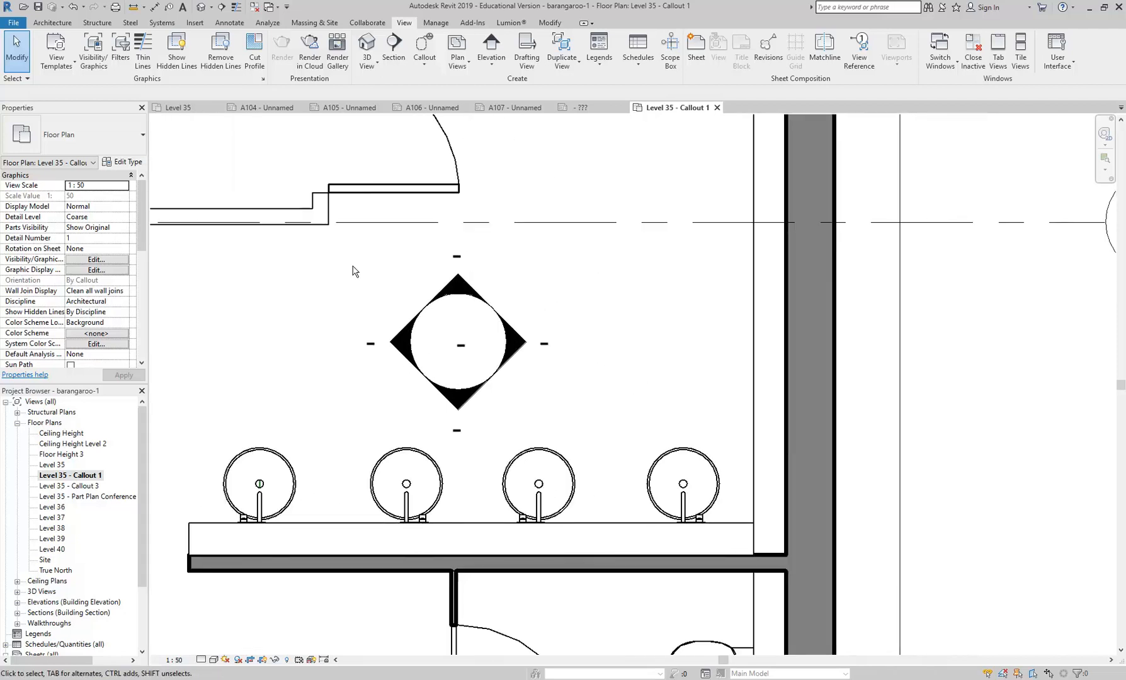
pyautogui.moveTo(361, 272); pyautogui.dragTo(433, 305, button='middle')
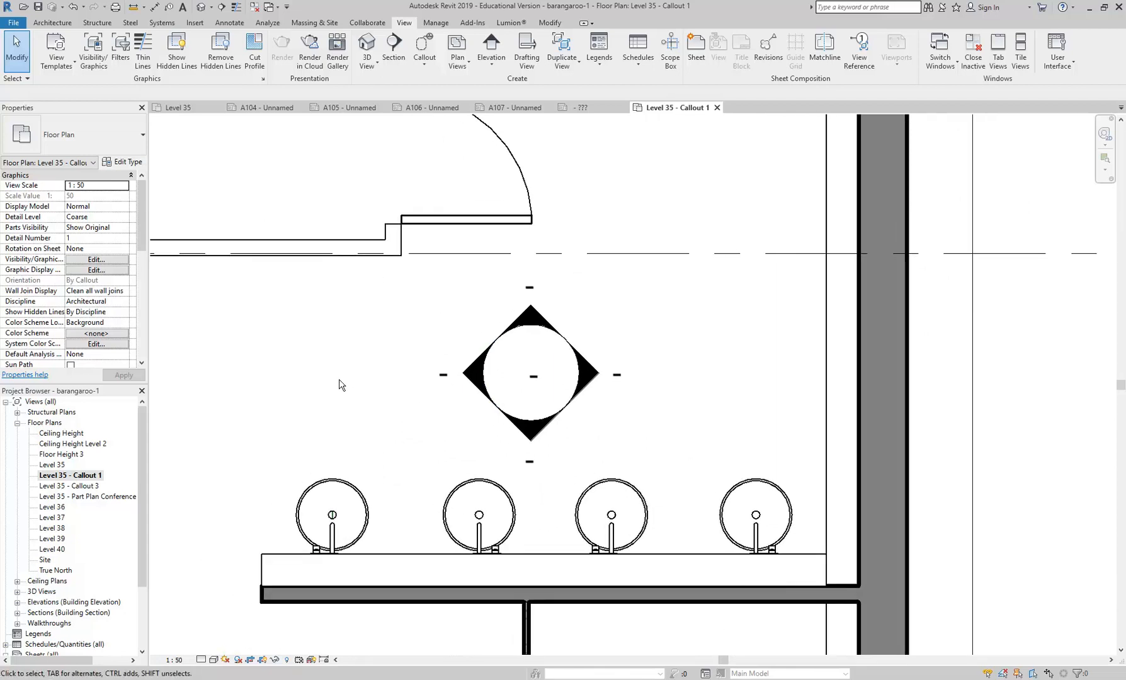
pyautogui.moveTo(338, 378); pyautogui.dragTo(327, 375, button='middle')
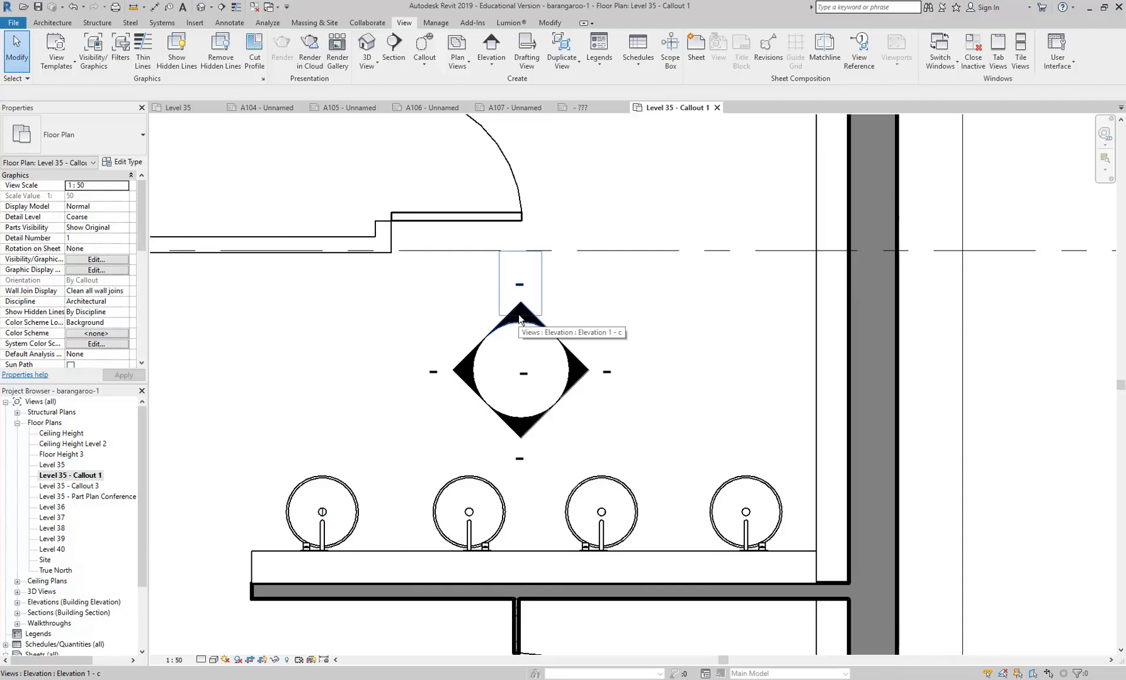
pyautogui.scroll(2, 364, 295)
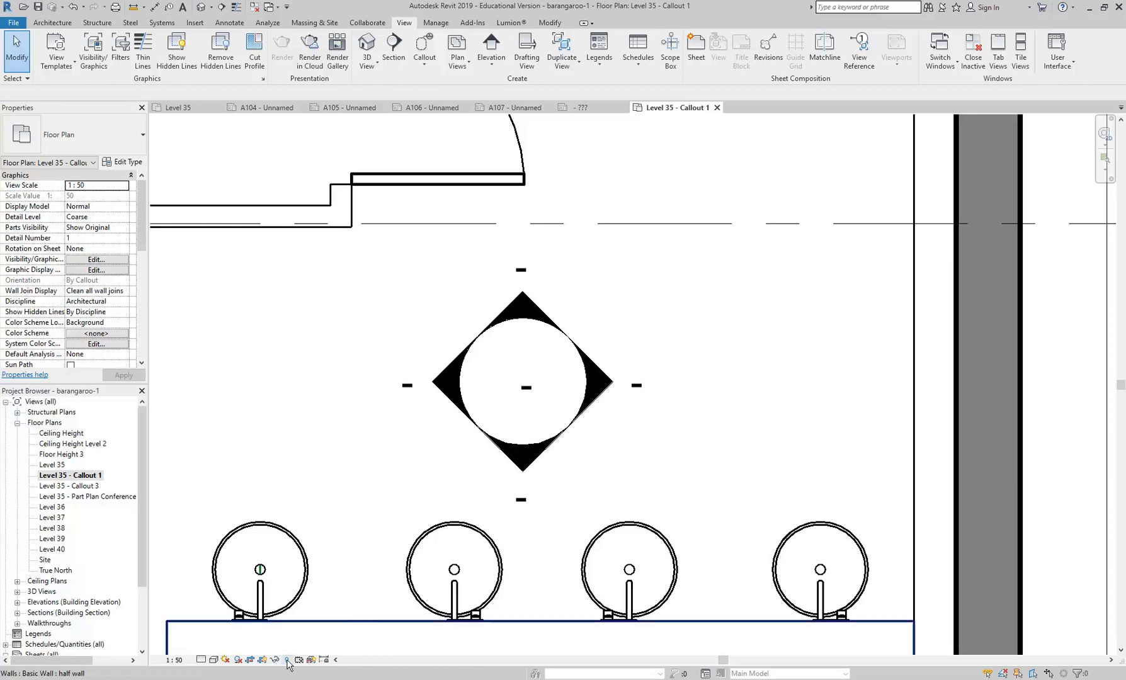
# - Switch to the reference PDF in Adobe Acrobat Reader, examine the elevation mark's numbering on the bathroom plan, and return to Revit
pyautogui.hotkey('alt', 'Tab')
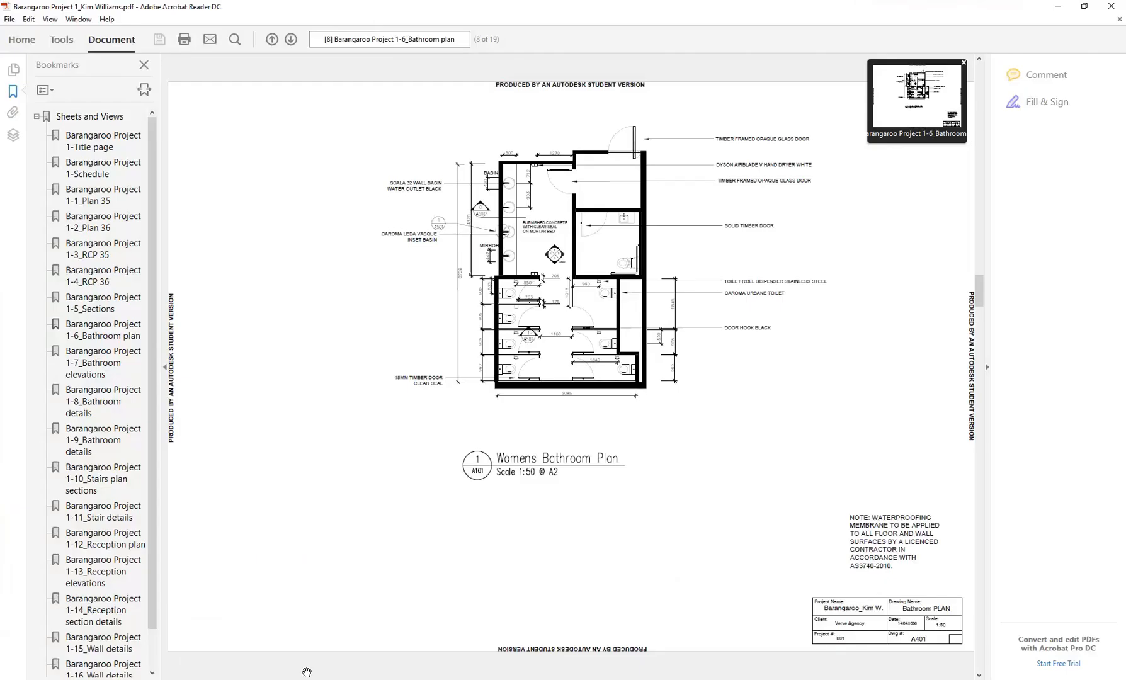
pyautogui.keyDown('ctrl'); pyautogui.scroll(5, 558, 252); pyautogui.keyUp('ctrl')
pyautogui.keyDown('ctrl'); pyautogui.scroll(3, 527, 261); pyautogui.keyUp('ctrl')
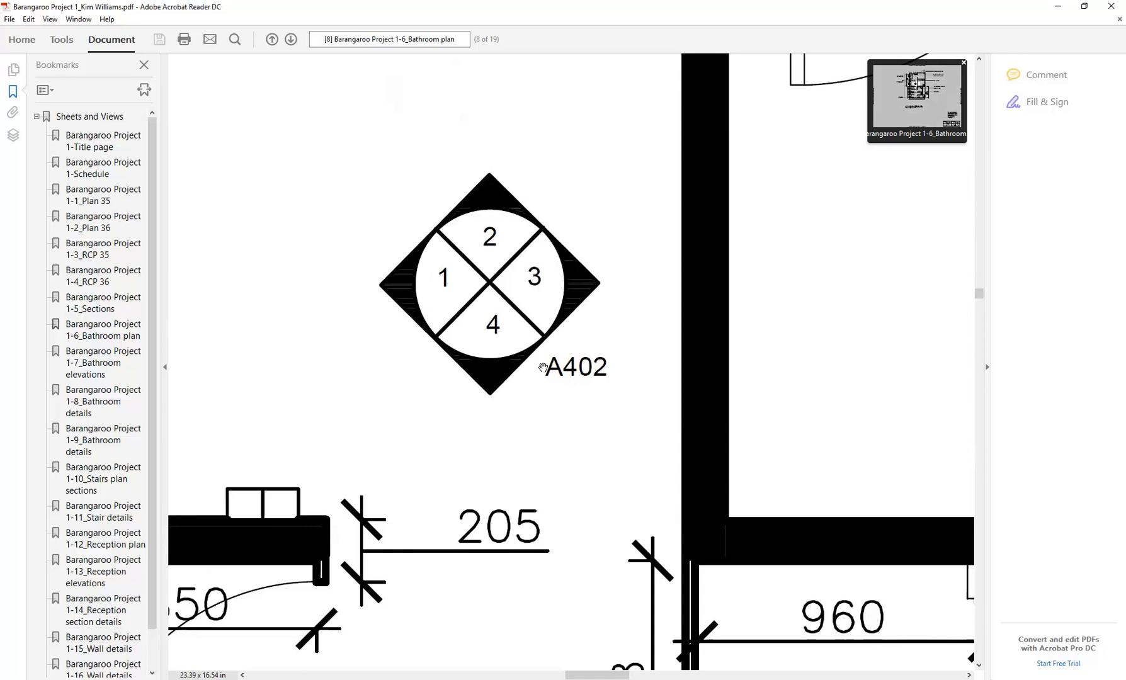
pyautogui.click(1058, 6)
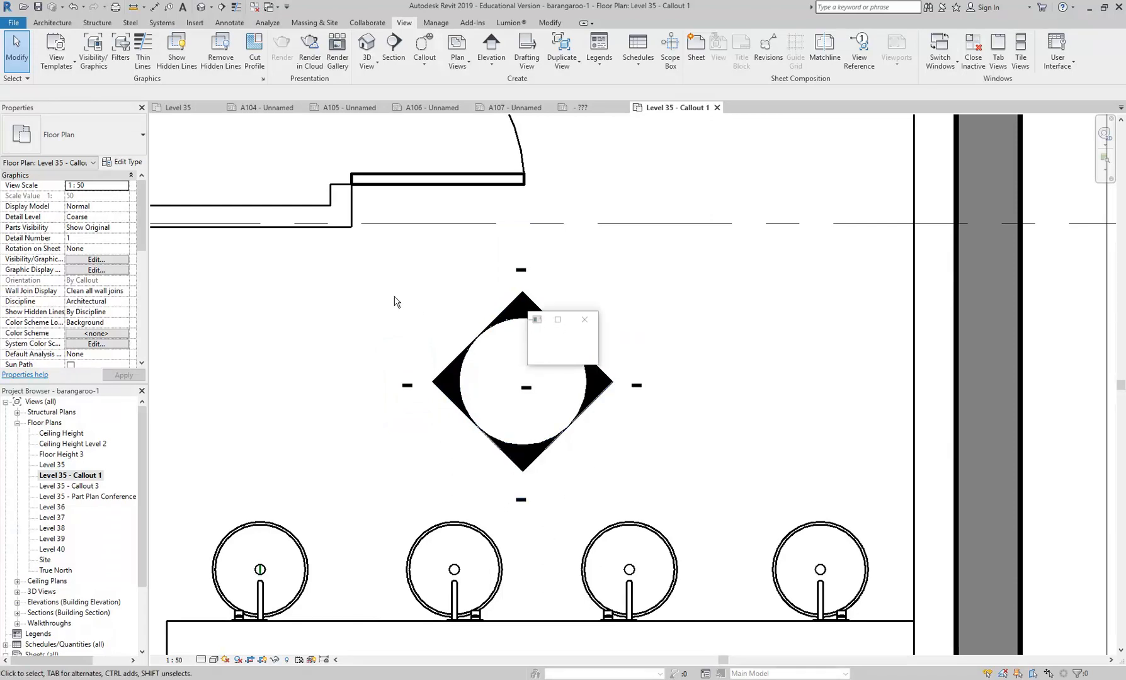
pyautogui.moveTo(432, 295)
pyautogui.mouseDown(button='middle')
pyautogui.moveTo(334, 288)
pyautogui.moveTo(373, 304)
pyautogui.moveTo(334, 326)
pyautogui.mouseUp(button='middle')
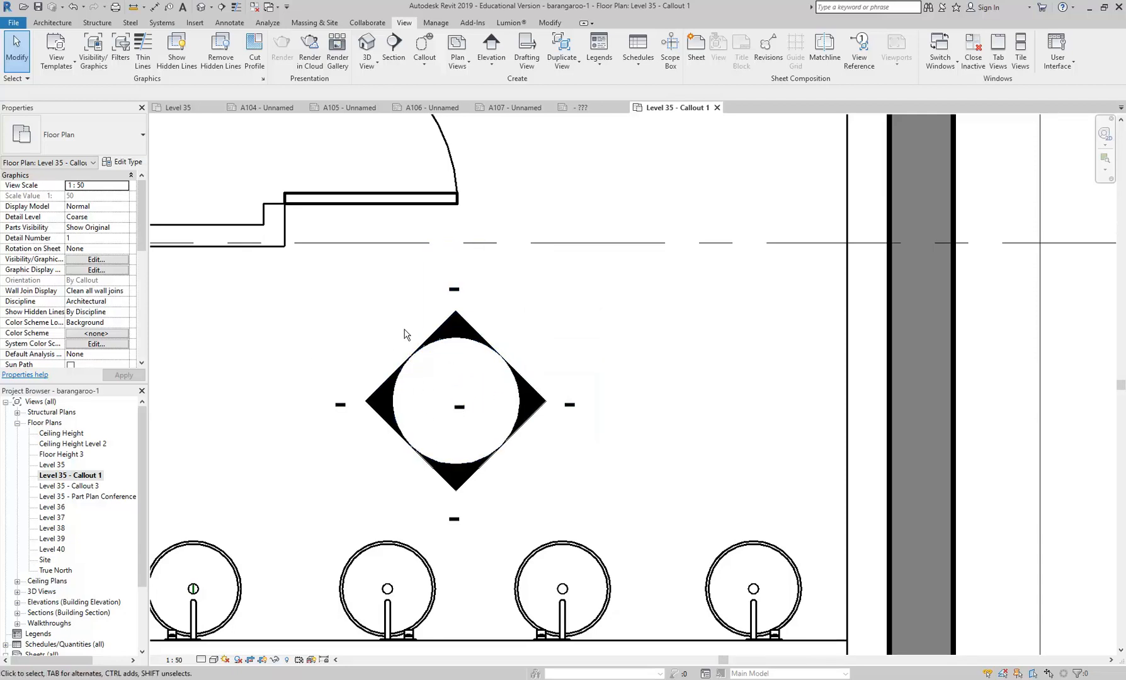
pyautogui.moveTo(350, 353); pyautogui.dragTo(404, 371, button='middle')
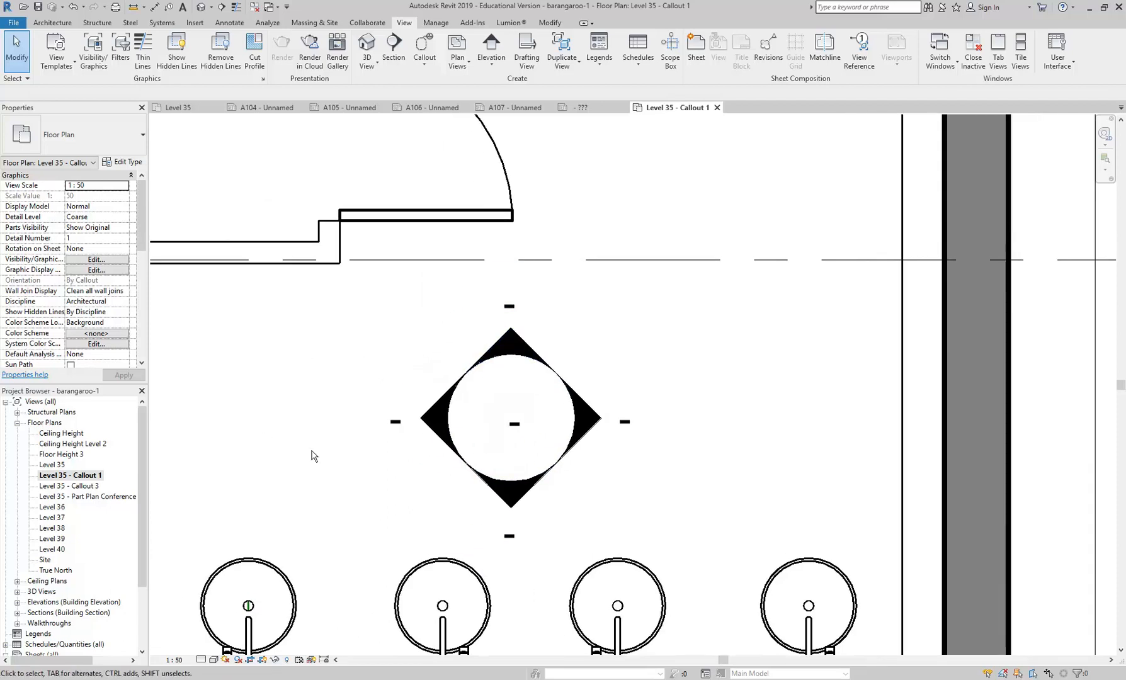
# - Expand the building elevations in the project browser and check the Elevation 1 views a to d
pyautogui.click(70, 475)
pyautogui.doubleClick(78, 603)
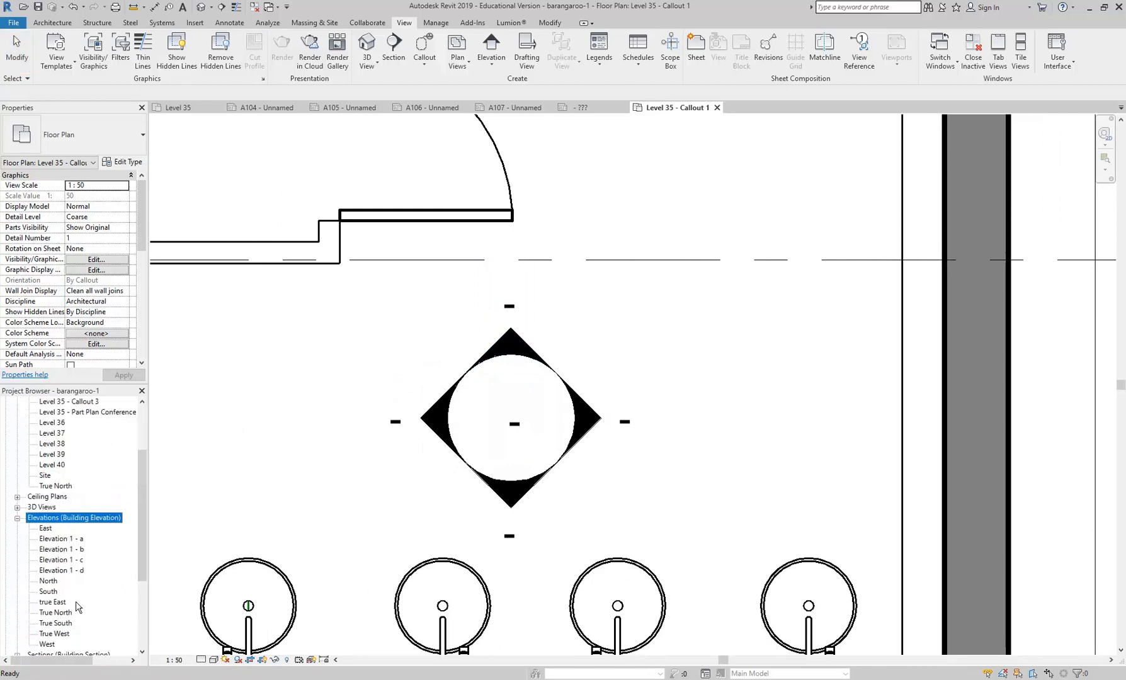
pyautogui.moveTo(144, 471); pyautogui.dragTo(144, 493)
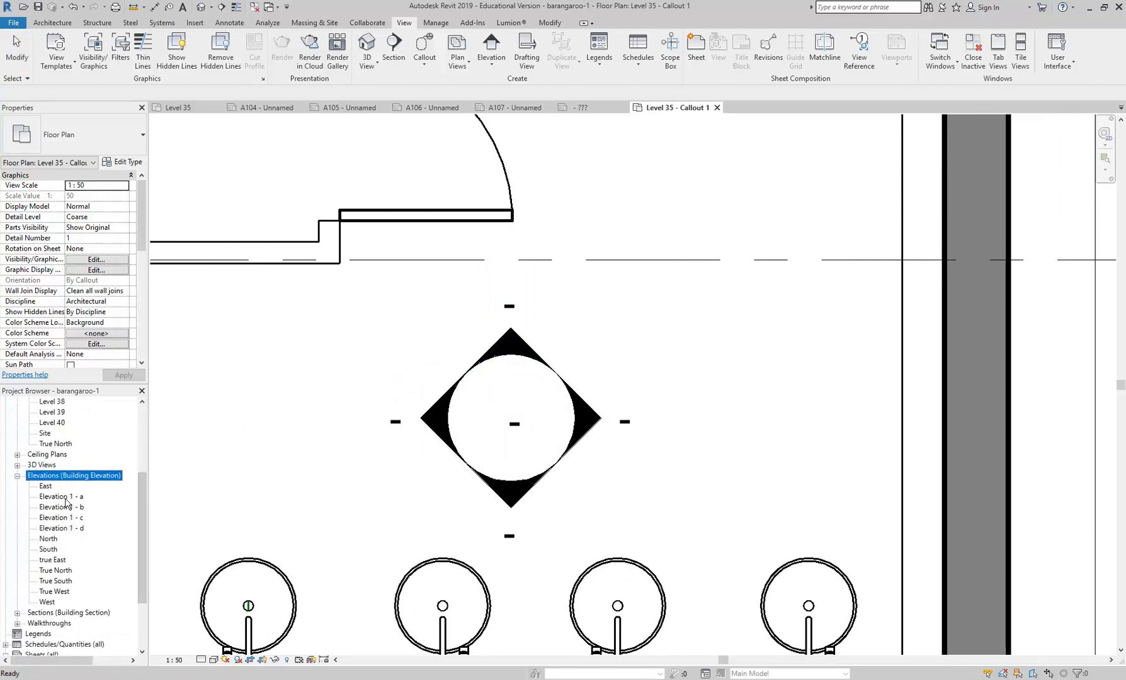
pyautogui.click(68, 498)
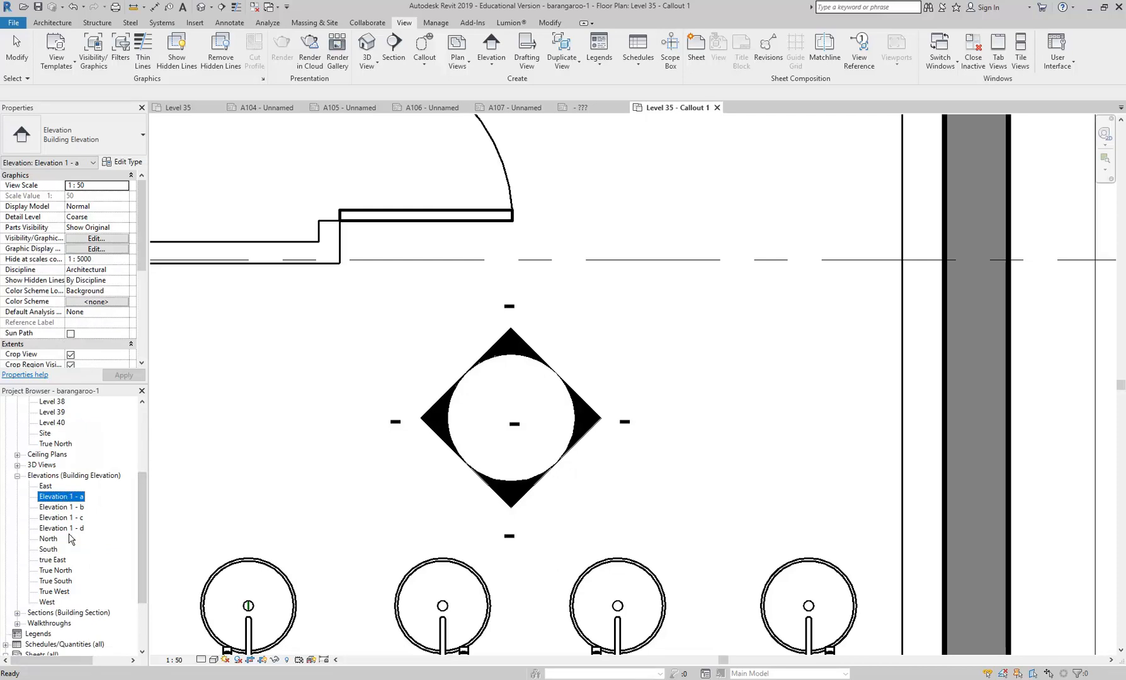
# - Place a second Building Elevation mark in the aisle between the toilet cubicles, pointing toward the right-hand cubicles, without saving the project
pyautogui.click(320, 390)
pyautogui.scroll(-5, 320, 390)
pyautogui.moveTo(320, 390); pyautogui.dragTo(480, 254, button='middle')
pyautogui.scroll(-1, 577, 337)
pyautogui.scroll(-1, 577, 337)
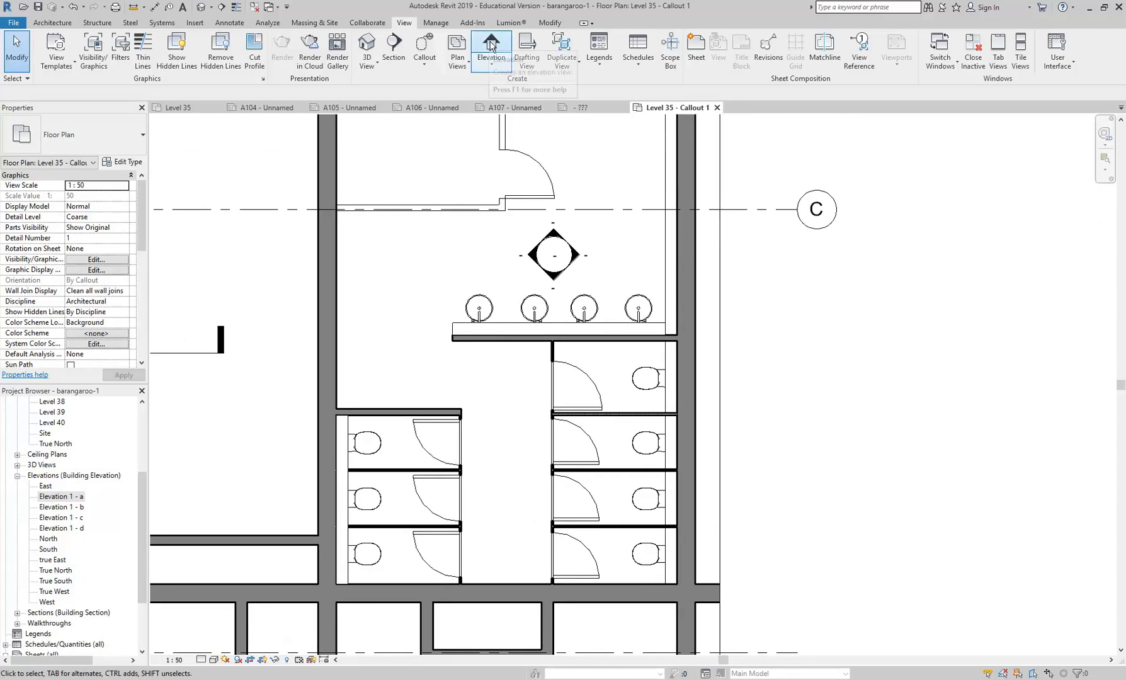
pyautogui.click(492, 46)
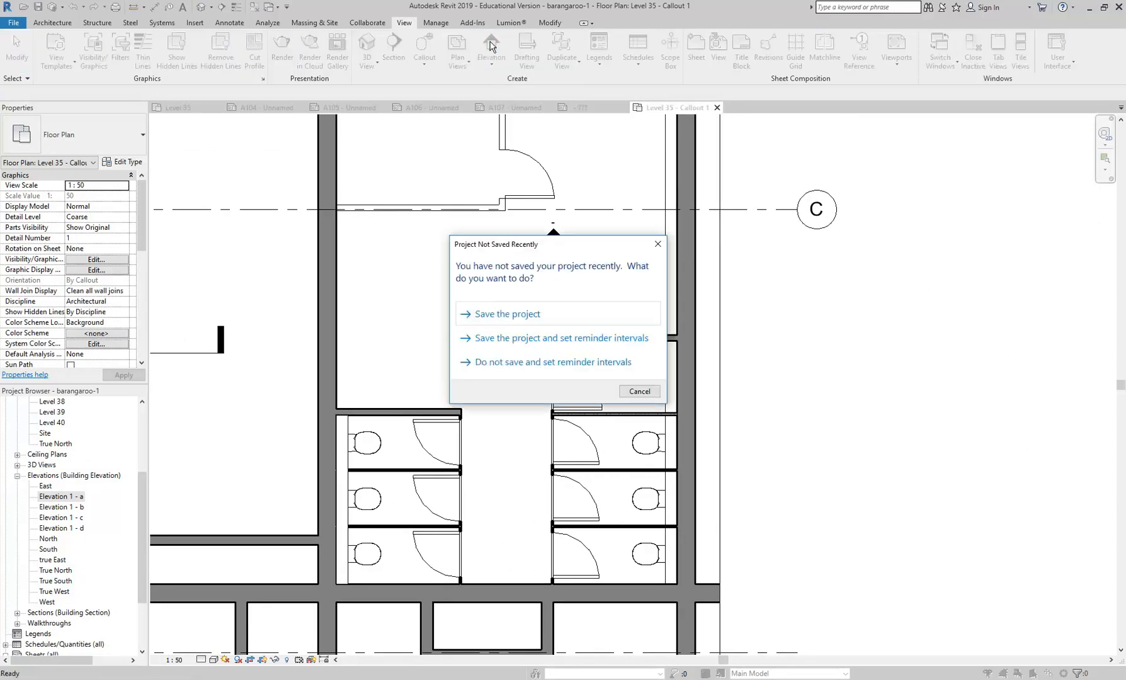
pyautogui.click(638, 391)
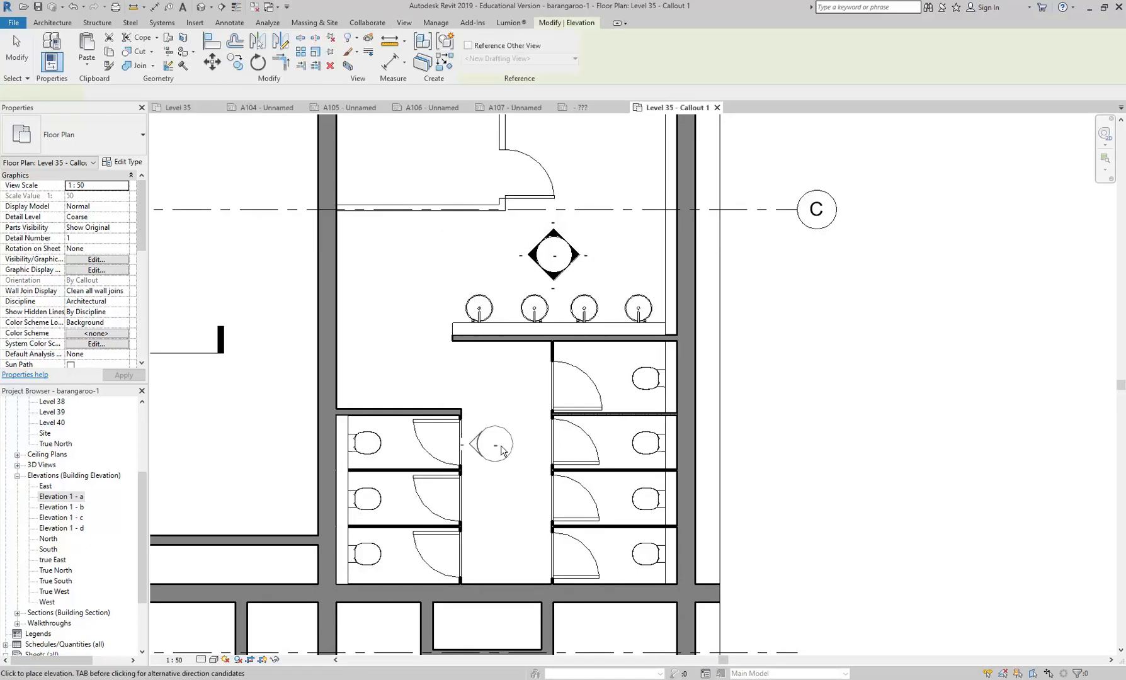
pyautogui.click(509, 466)
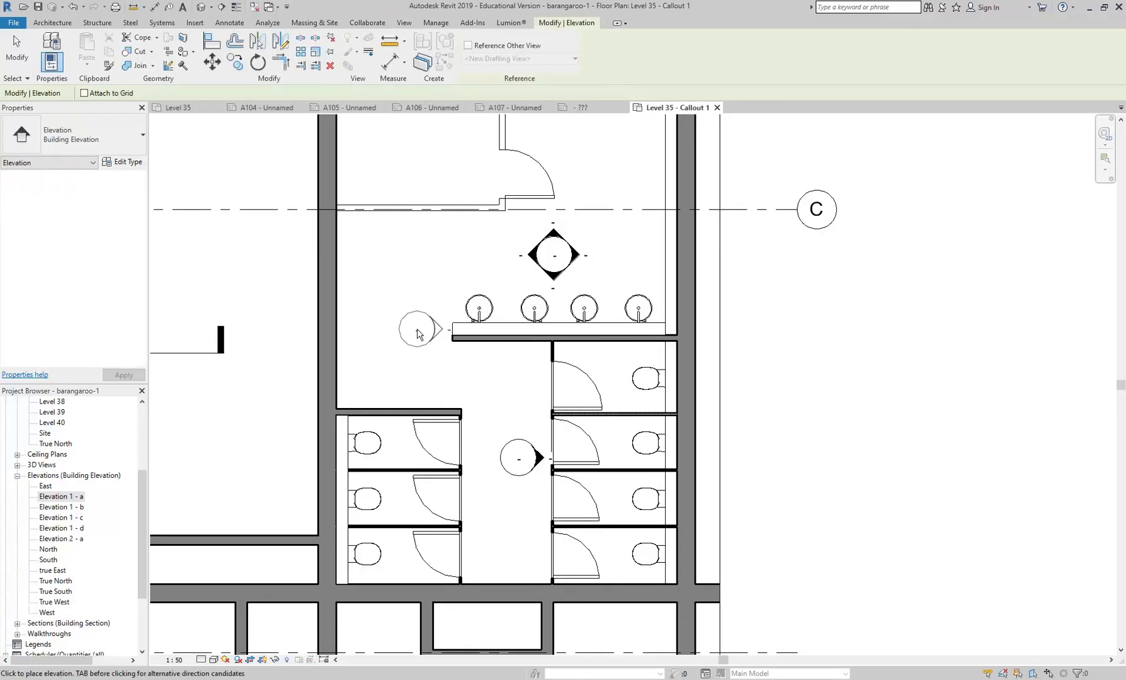
pyautogui.rightClick(434, 339)
pyautogui.click(449, 337)
# - Enable the three remaining view directions on the cubicle aisle's elevation mark
pyautogui.click(507, 453)
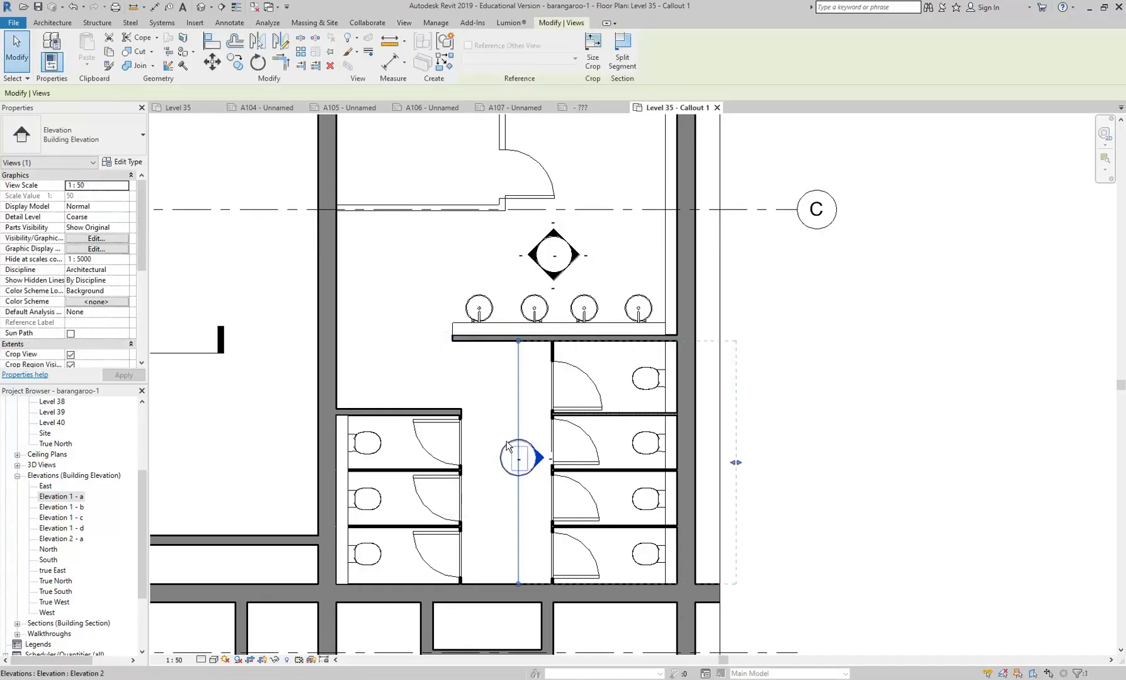
pyautogui.scroll(2, 504, 452)
pyautogui.click(517, 413)
pyautogui.click(474, 458)
pyautogui.click(521, 525)
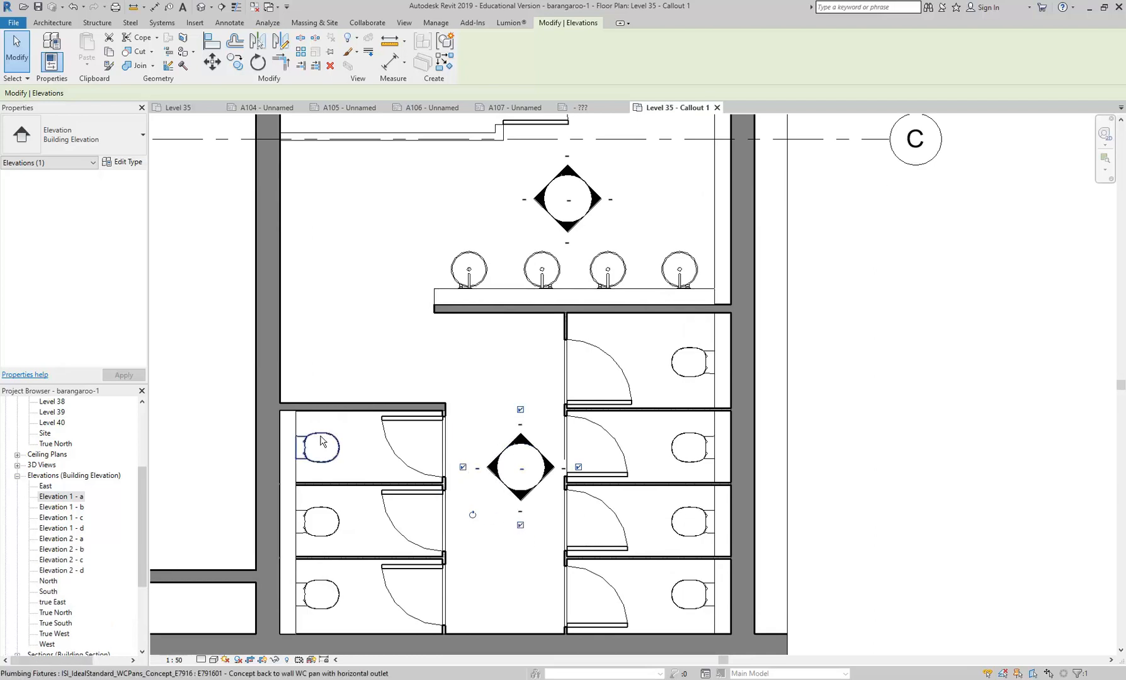
# - Check the new Elevation 2 views in the project browser and create a new sheet with the A2-Landscape Below titleblock
pyautogui.click(61, 539)
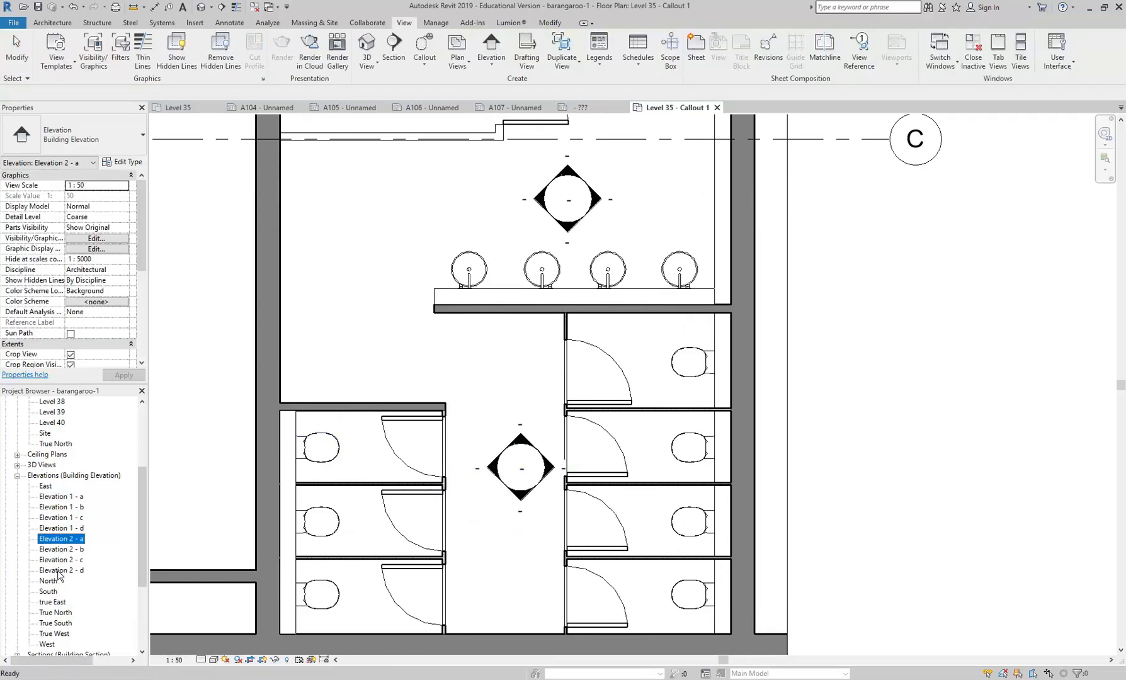
pyautogui.click(60, 571)
pyautogui.moveTo(143, 499); pyautogui.dragTo(144, 568)
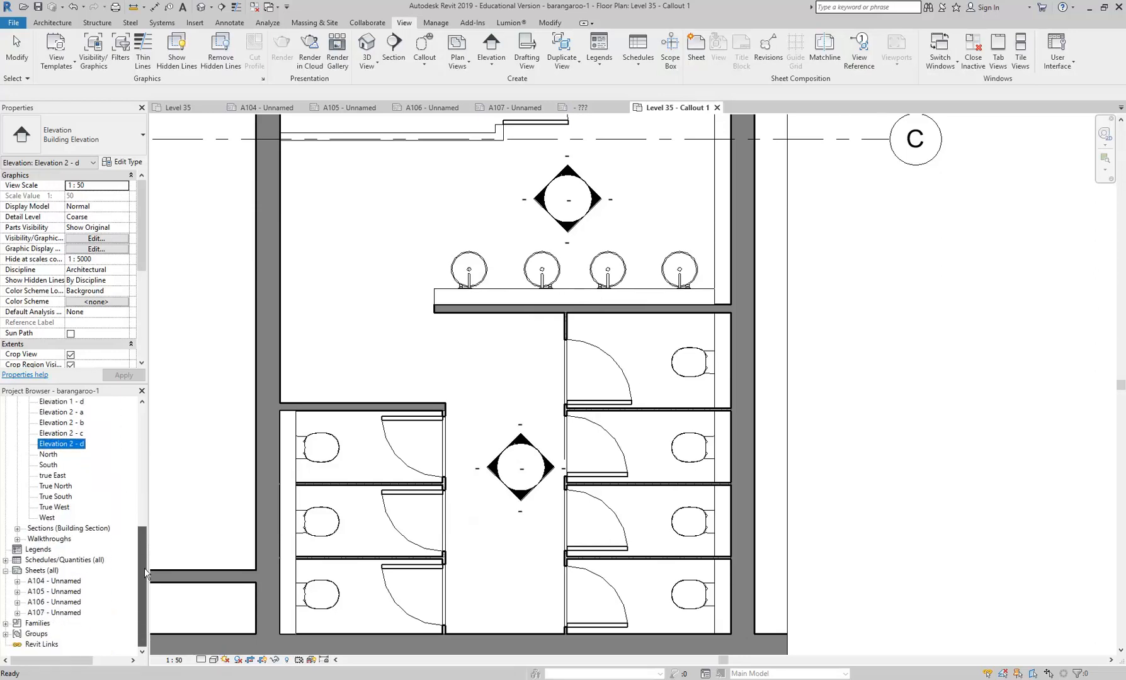
pyautogui.rightClick(38, 573)
pyautogui.click(54, 577)
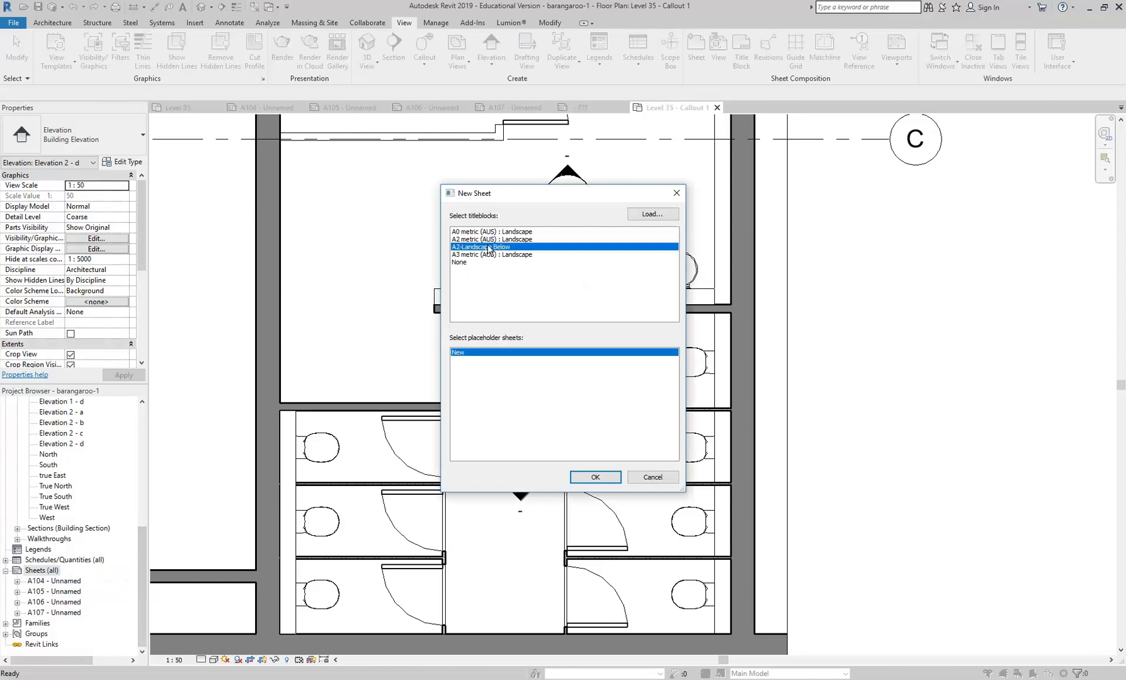
pyautogui.click(595, 477)
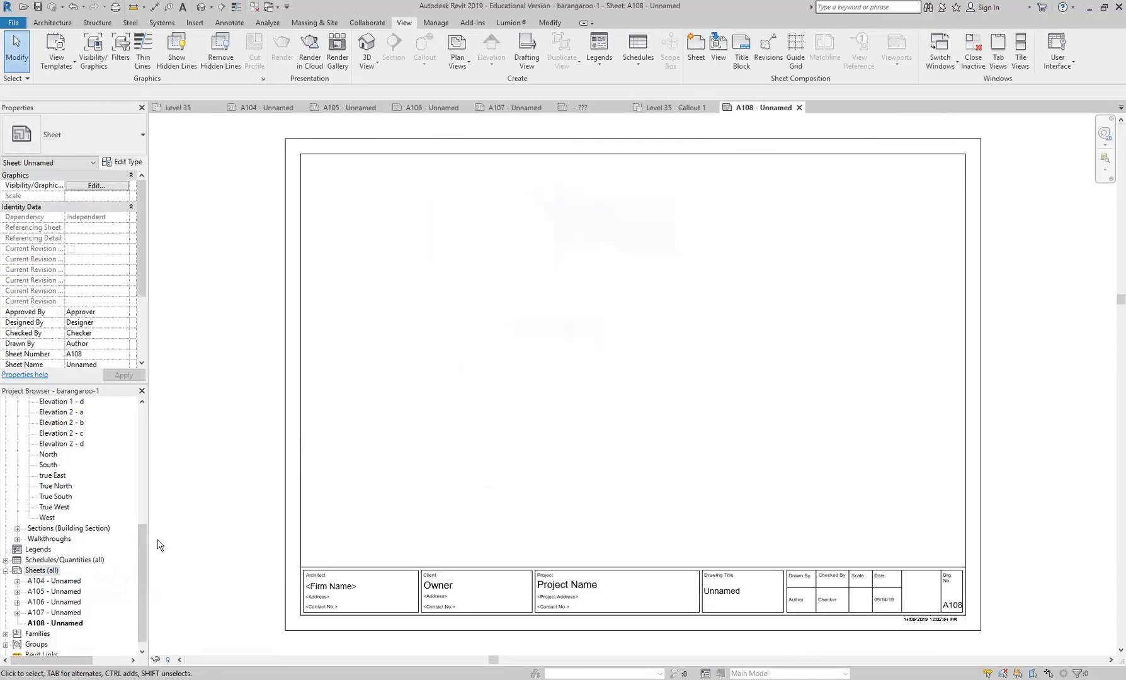
# - Place the Elevation 1 - a view in the upper-left area of the new sheet and Elevation 1 - b directly beneath it
pyautogui.moveTo(140, 562); pyautogui.dragTo(145, 526)
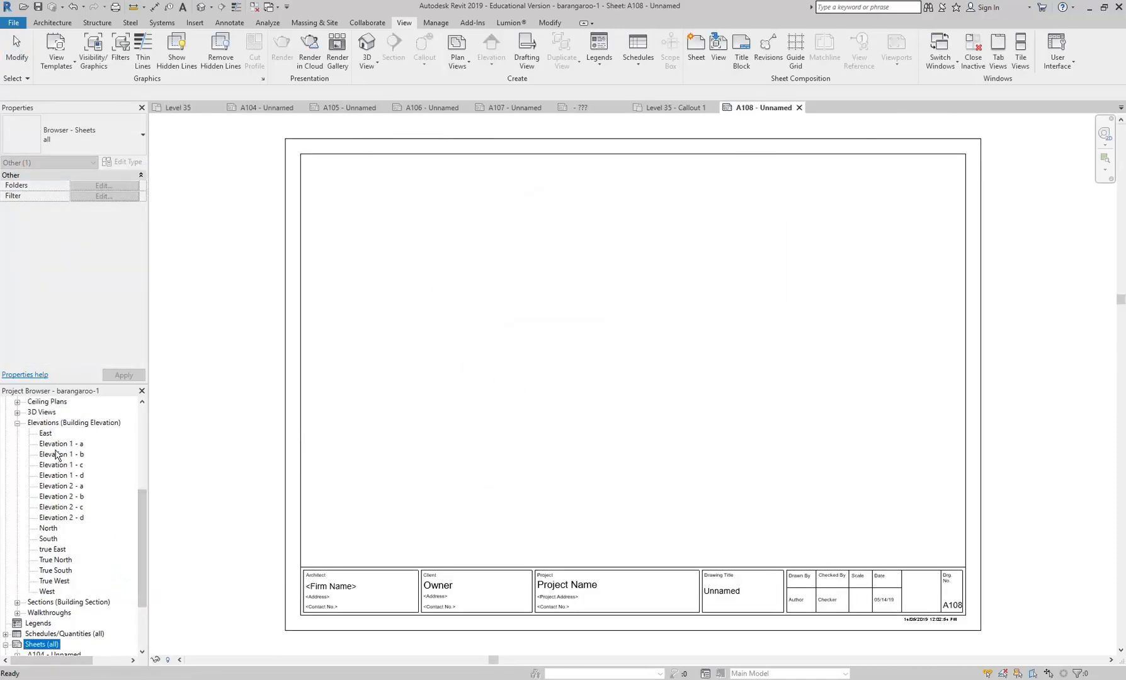
pyautogui.moveTo(57, 444); pyautogui.dragTo(485, 354)
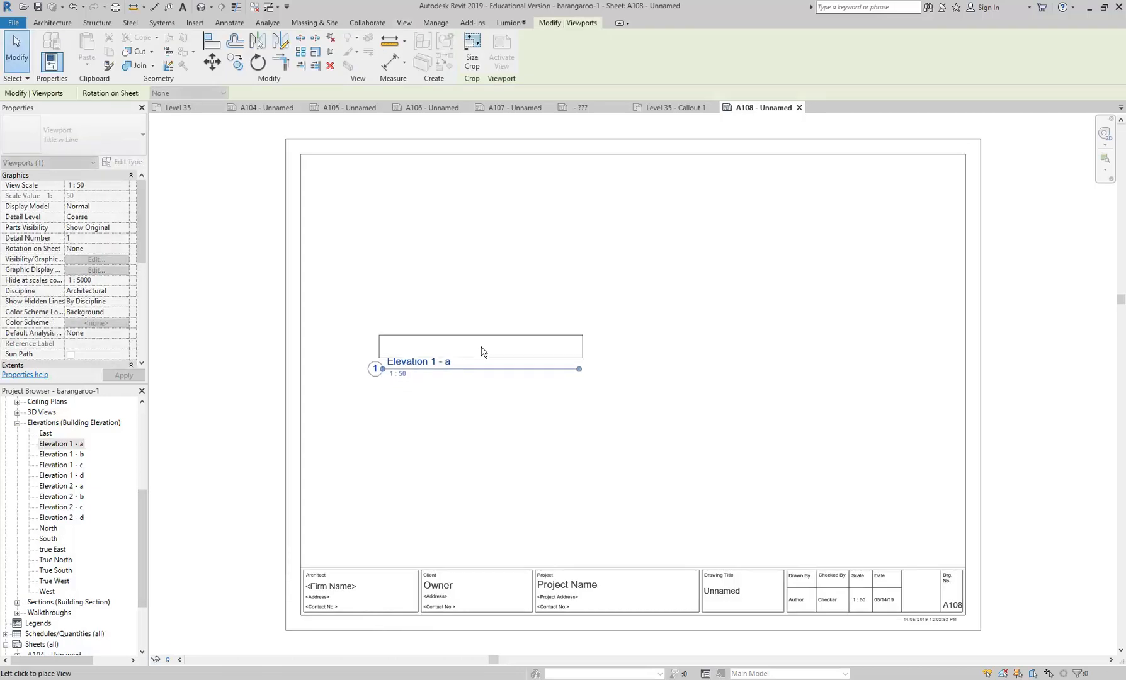
pyautogui.click(438, 214)
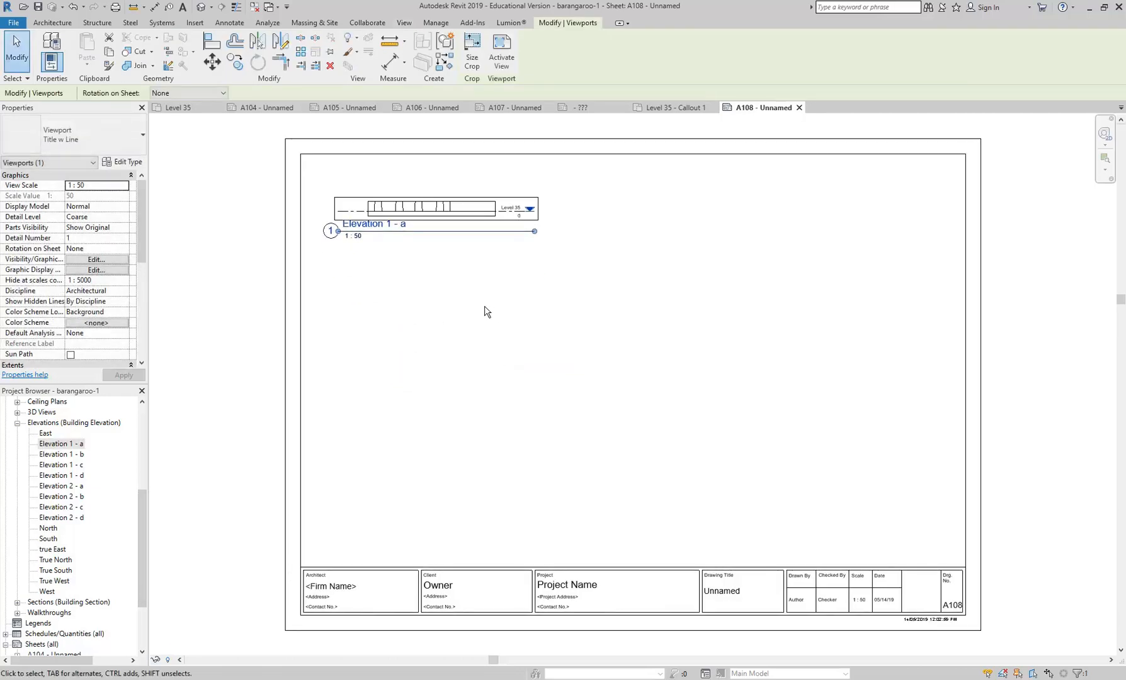
pyautogui.click(61, 454)
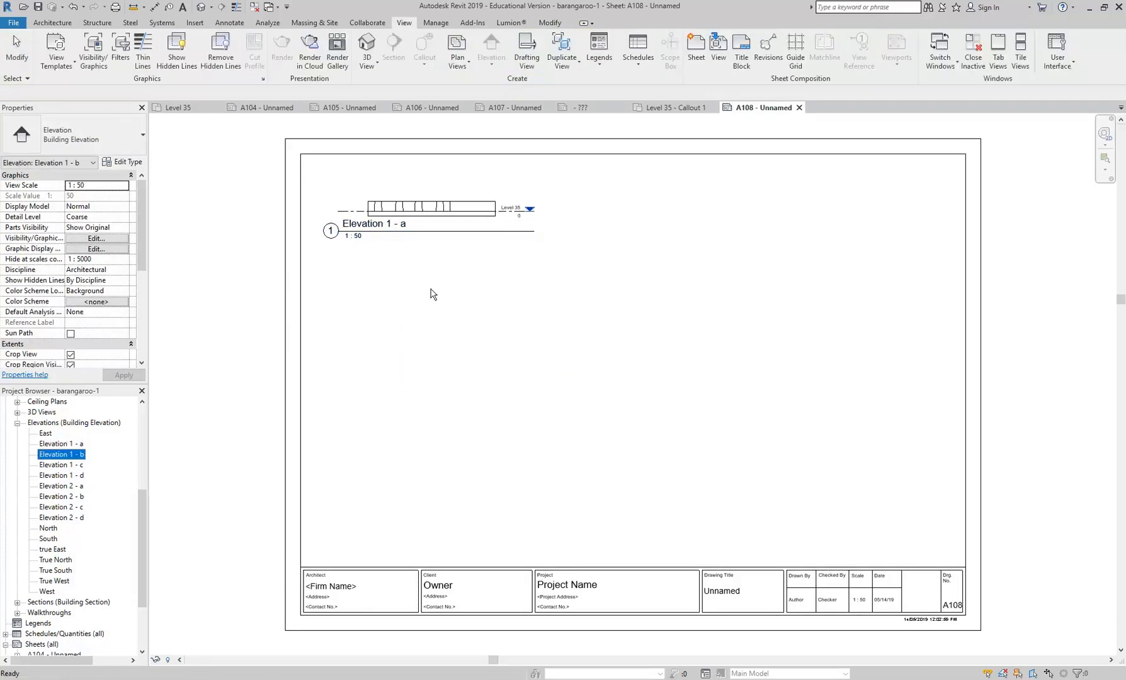
pyautogui.moveTo(432, 289); pyautogui.dragTo(434, 288)
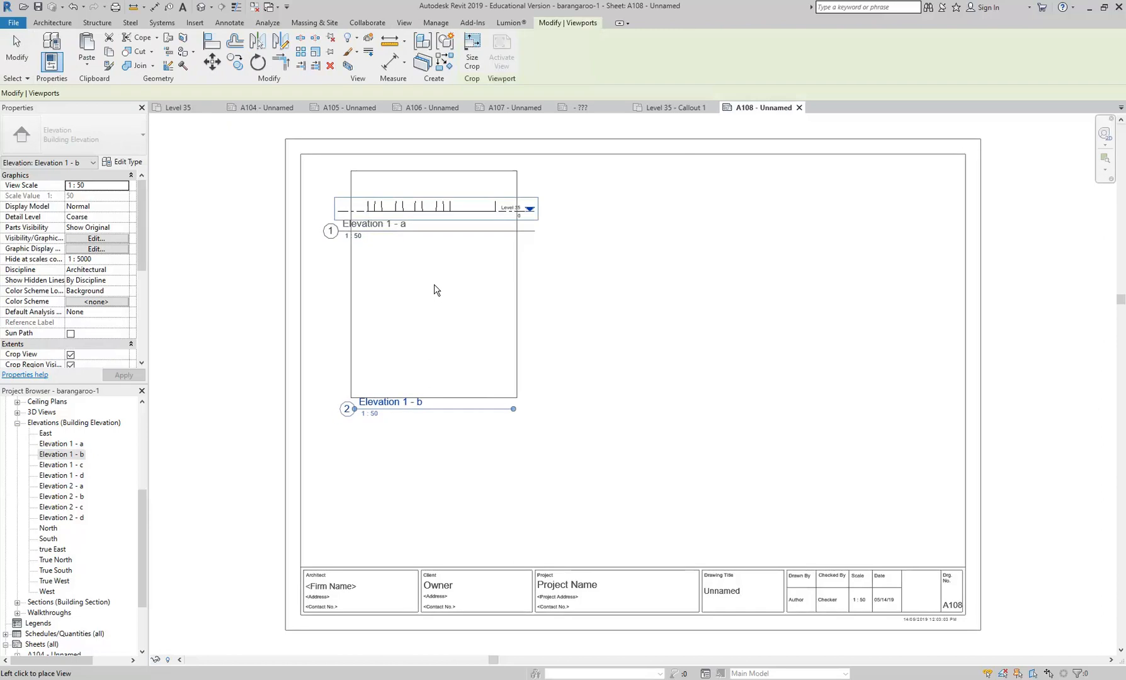
pyautogui.click(440, 366)
# - Rearrange the viewports so Elevation 1 - b sits on the sheet's right half and Elevation 1 - a at its lower left
pyautogui.click(426, 222)
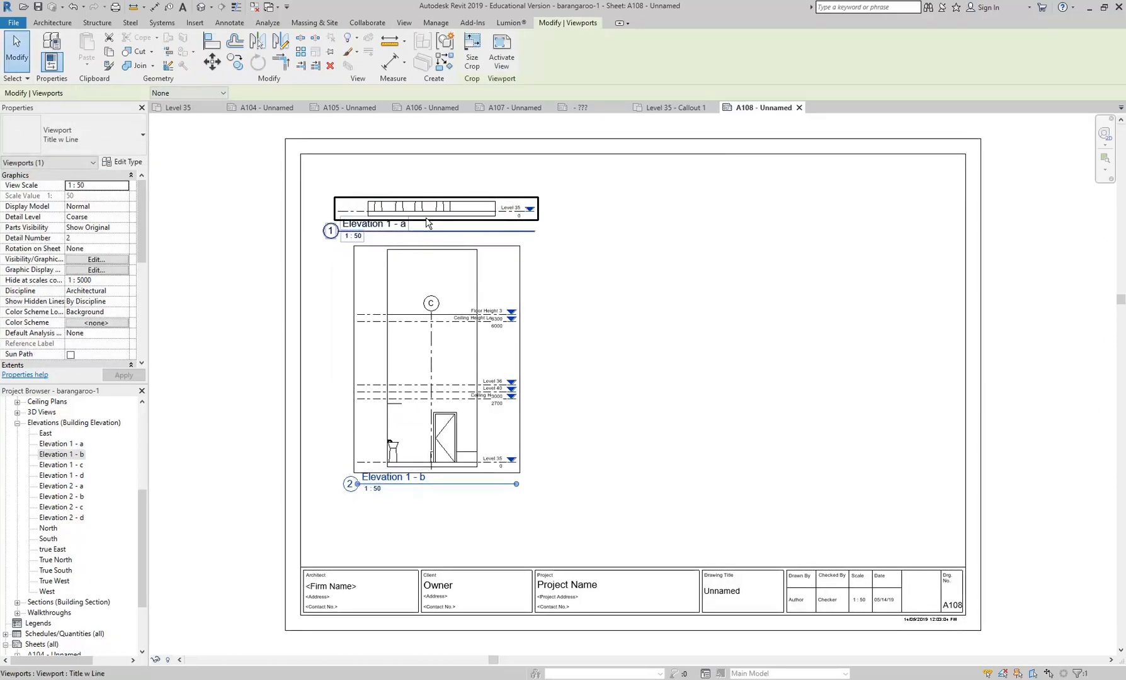
pyautogui.moveTo(431, 213); pyautogui.dragTo(655, 229)
pyautogui.moveTo(399, 307); pyautogui.dragTo(717, 336)
pyautogui.click(626, 215)
pyautogui.moveTo(626, 215); pyautogui.dragTo(439, 476)
pyautogui.click(468, 328)
# - Activate the Elevation 1 - a viewport, extend its crop region upward past the Floor Height 3 level, and deactivate the view
pyautogui.click(470, 497)
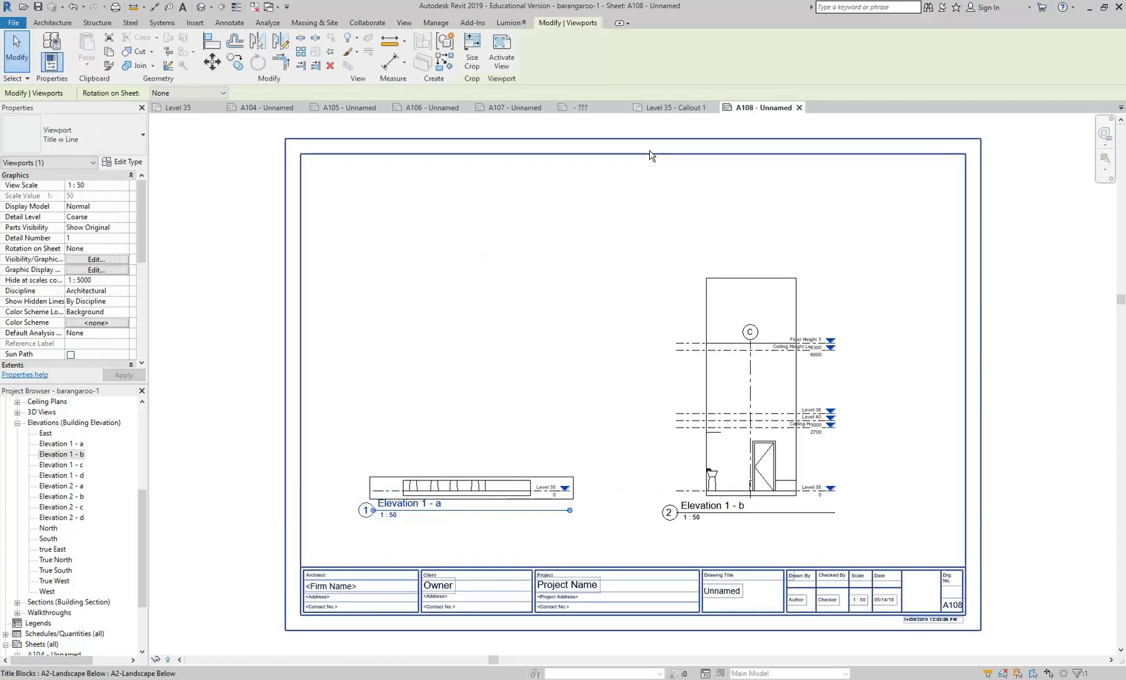
pyautogui.click(501, 53)
pyautogui.click(468, 485)
pyautogui.moveTo(468, 485); pyautogui.dragTo(479, 294)
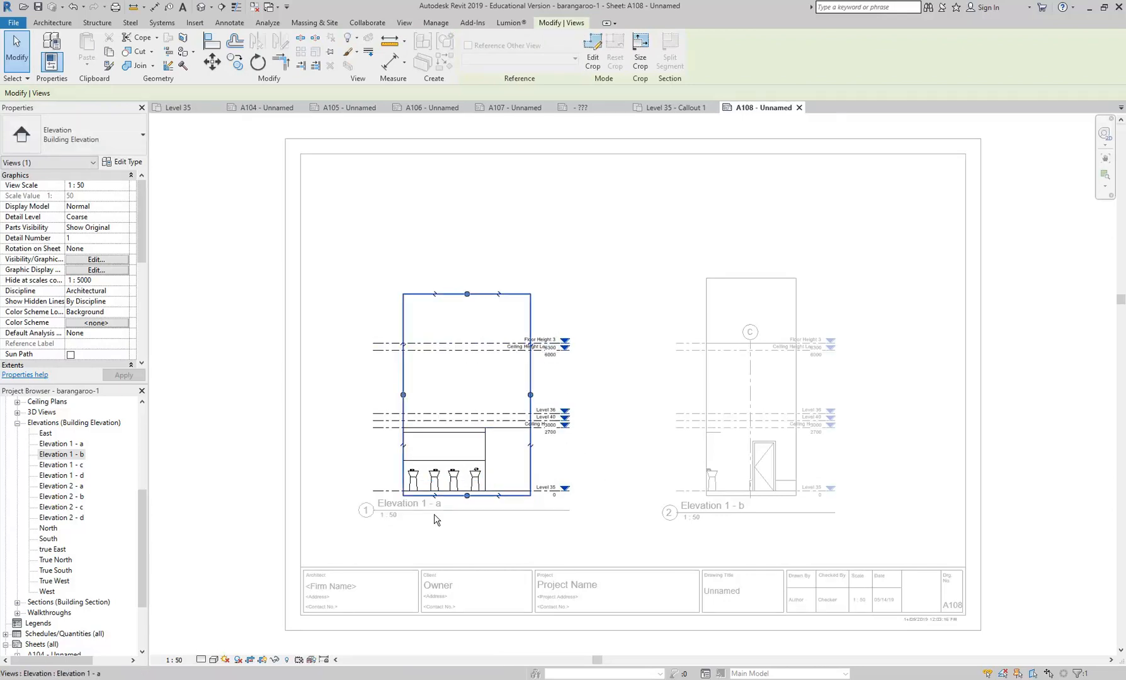
pyautogui.rightClick(557, 234)
pyautogui.click(605, 288)
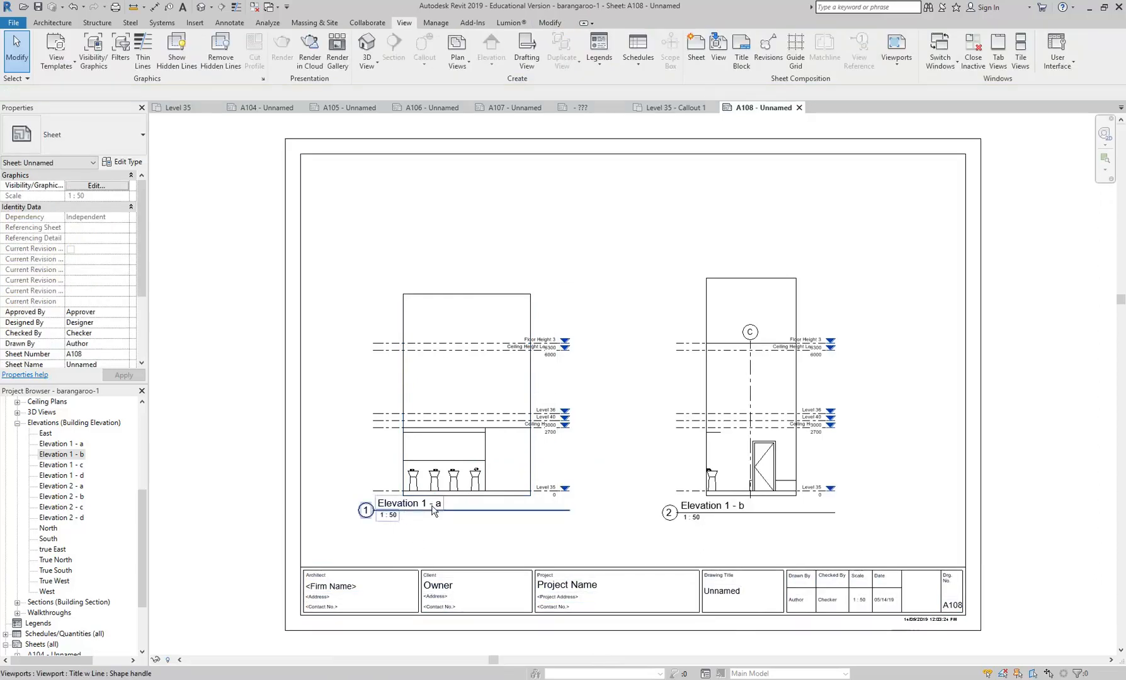
# - Change the Elevation 1 - a viewport type to Title w Line Reverse and select the Elevation 1 - b viewport
pyautogui.click(419, 465)
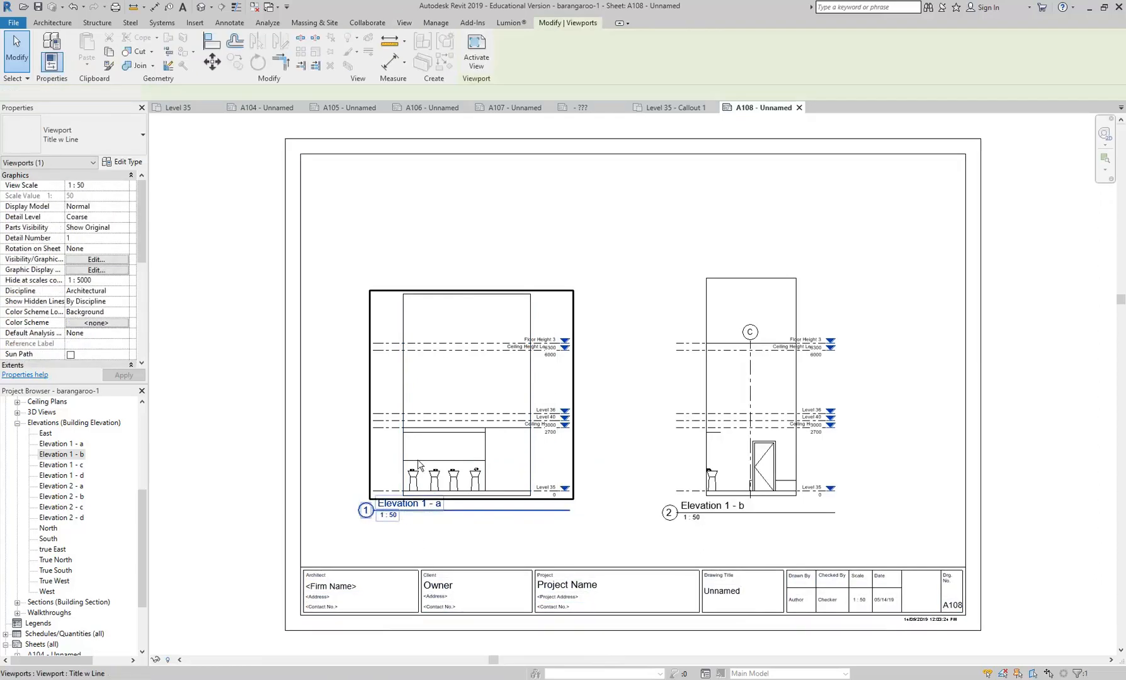
pyautogui.click(366, 510)
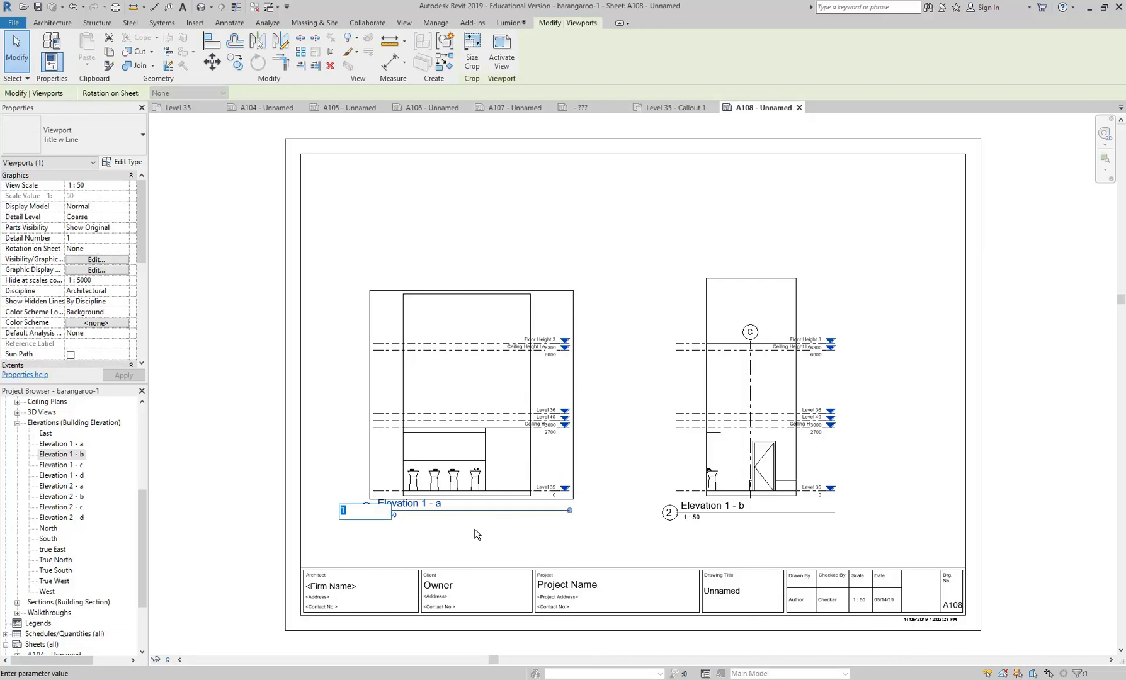
pyautogui.press('Return')
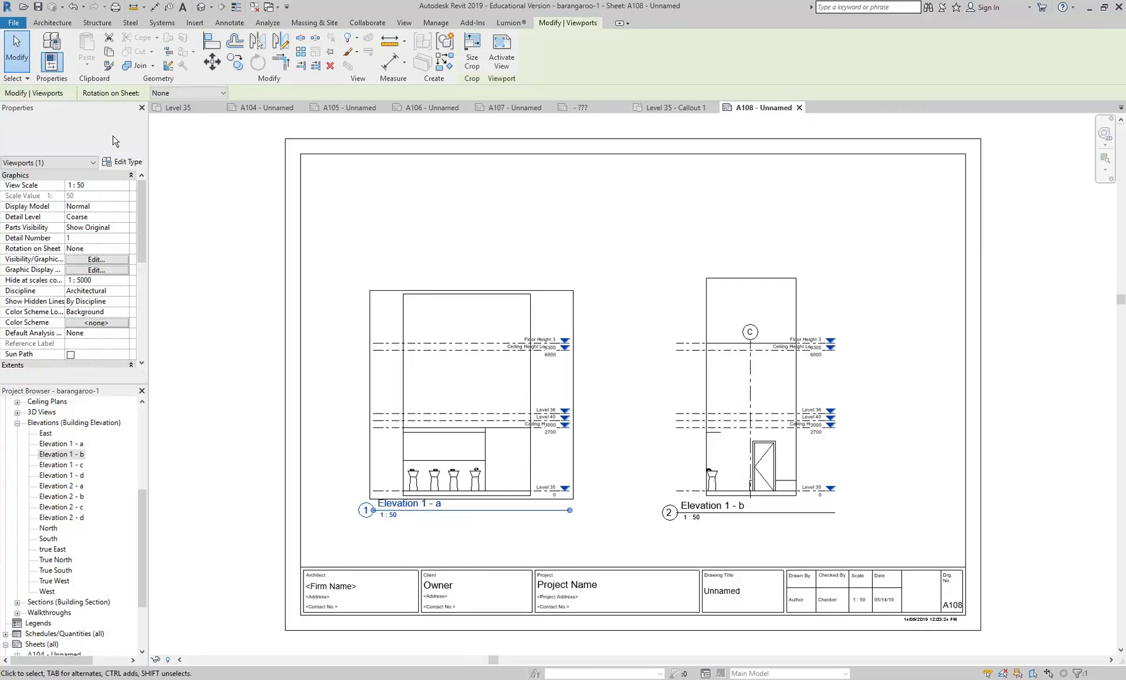
pyautogui.click(76, 134)
pyautogui.click(70, 248)
pyautogui.click(755, 390)
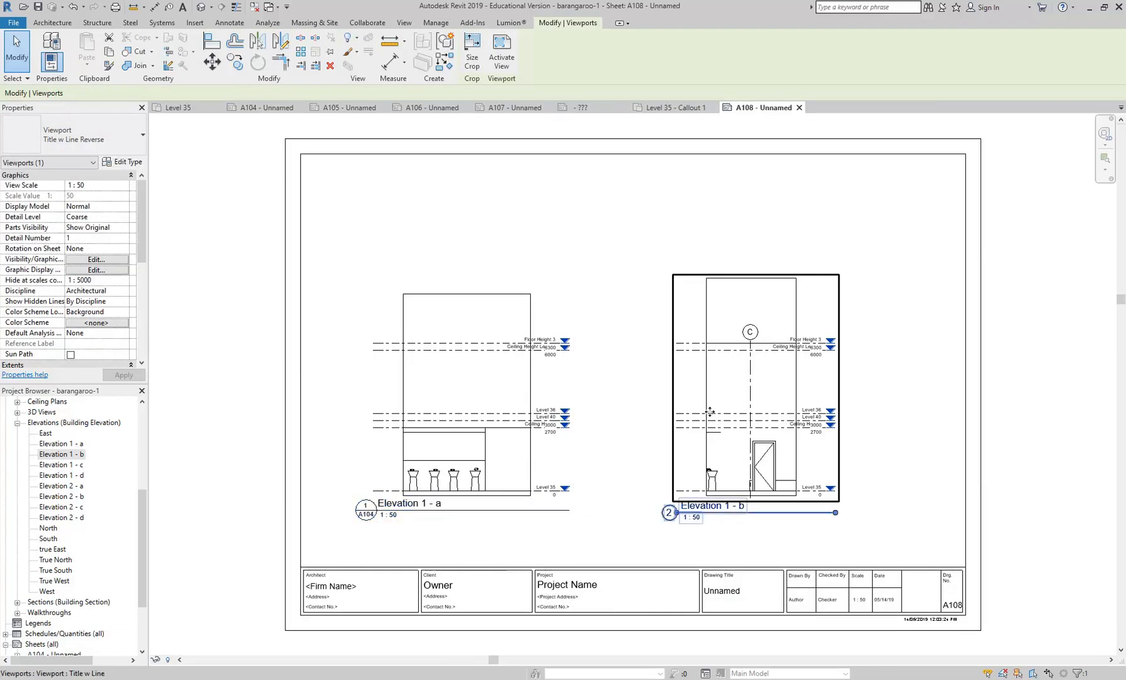
# - Change the Elevation 1 - b viewport type to Title w Line Reverse
pyautogui.click(76, 132)
pyautogui.click(56, 248)
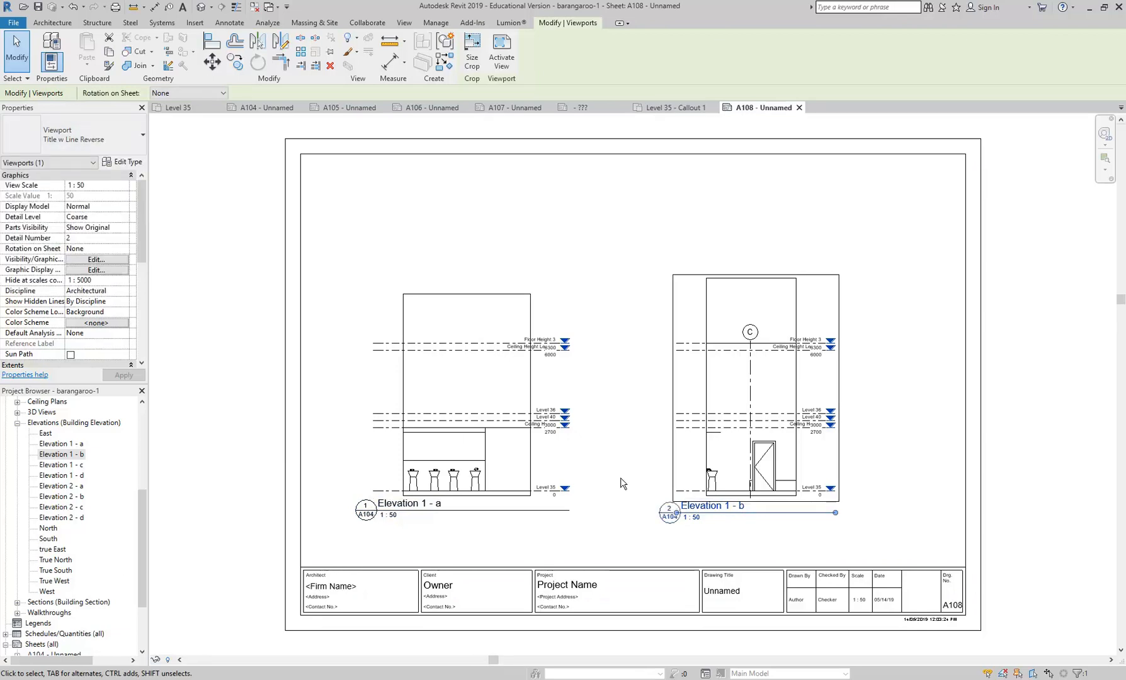
# - Rename the Elevation 1 - a view as Elevation through its viewport title on the sheet
pyautogui.scroll(3, 371, 514)
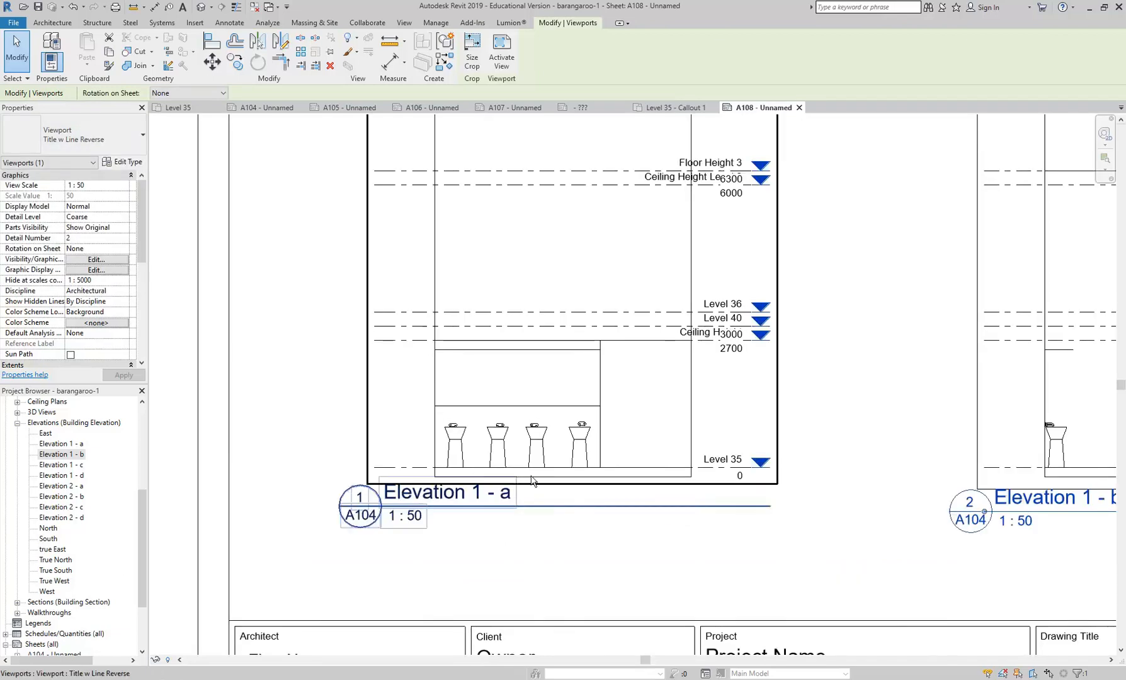
pyautogui.click(457, 488)
pyautogui.click(457, 490)
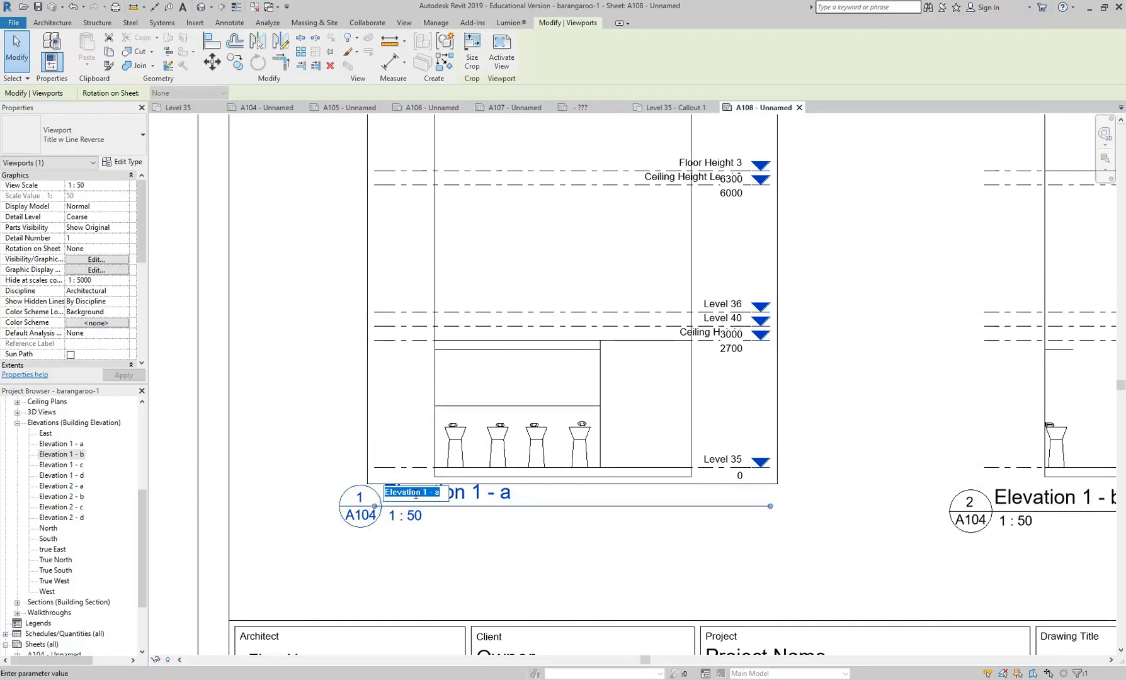
pyautogui.moveTo(422, 492); pyautogui.dragTo(450, 488)
pyautogui.press('BackSpace')
pyautogui.press('Return')
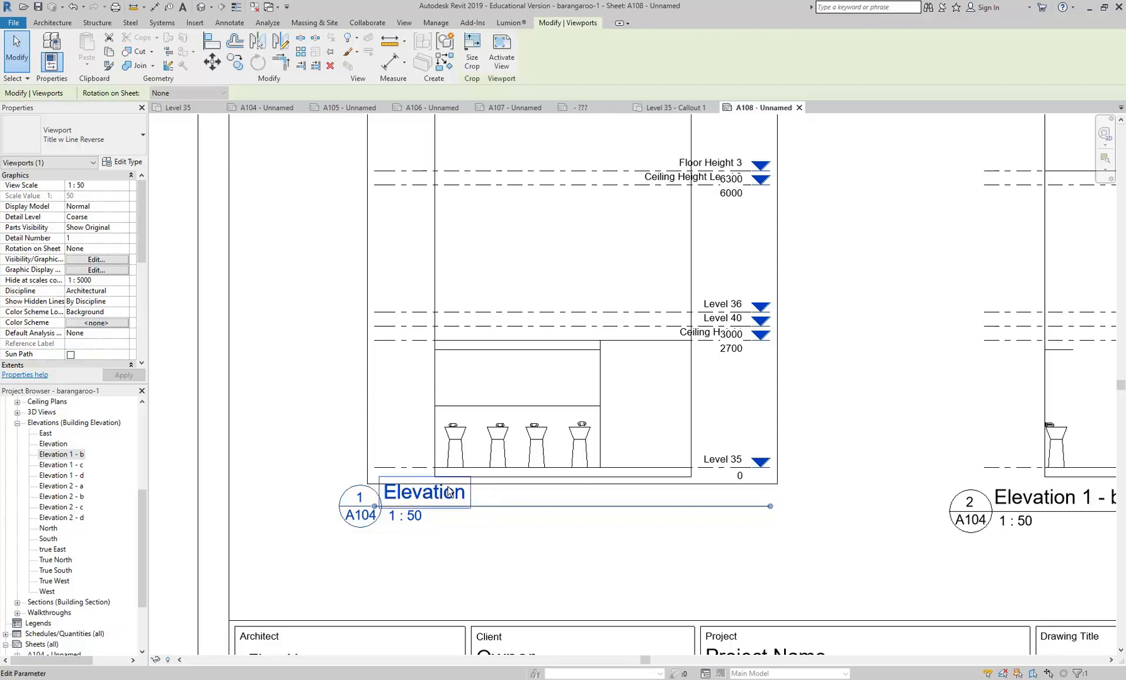
pyautogui.click(488, 541)
# - Try to shorten the Elevation 1 - b view title to Elevation, after checking its viewport type
pyautogui.moveTo(678, 526); pyautogui.dragTo(408, 500, button='middle')
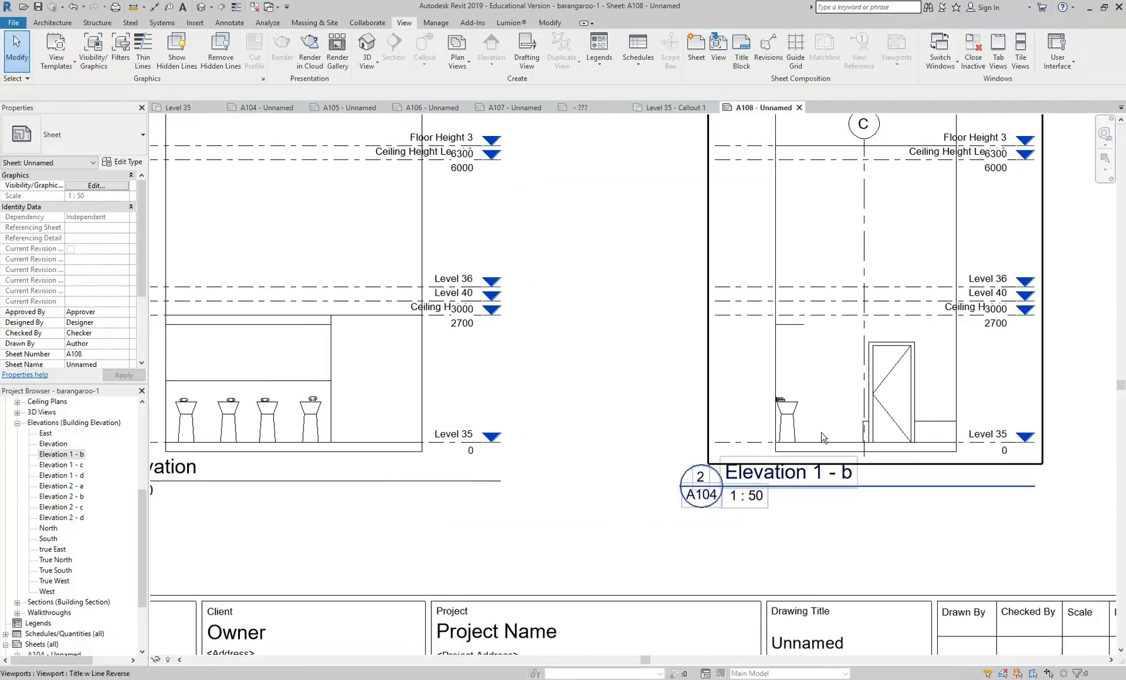
pyautogui.click(811, 481)
pyautogui.click(100, 138)
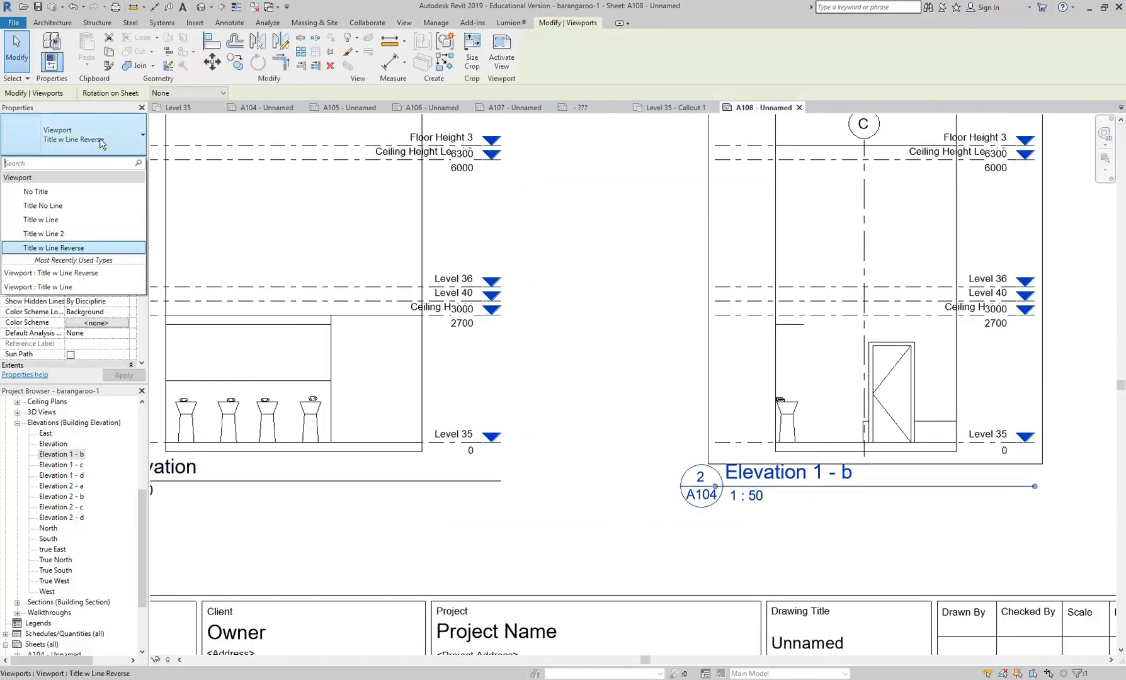
pyautogui.click(661, 549)
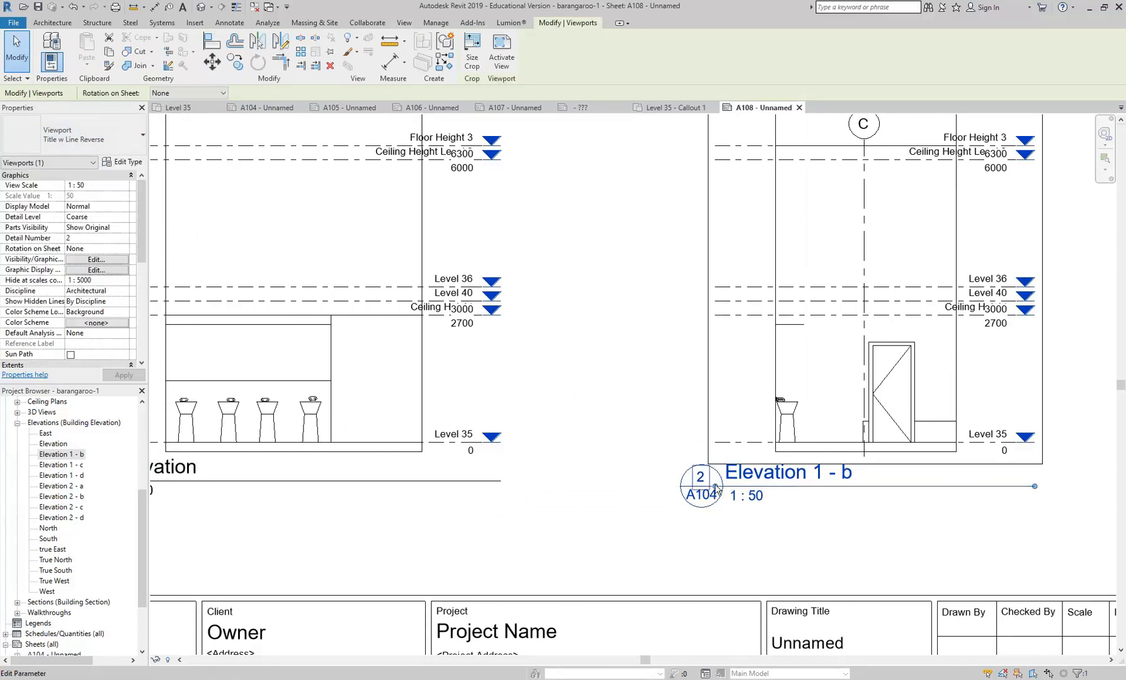
pyautogui.click(822, 478)
pyautogui.moveTo(762, 472); pyautogui.dragTo(801, 466)
pyautogui.press('BackSpace')
pyautogui.press('Return')
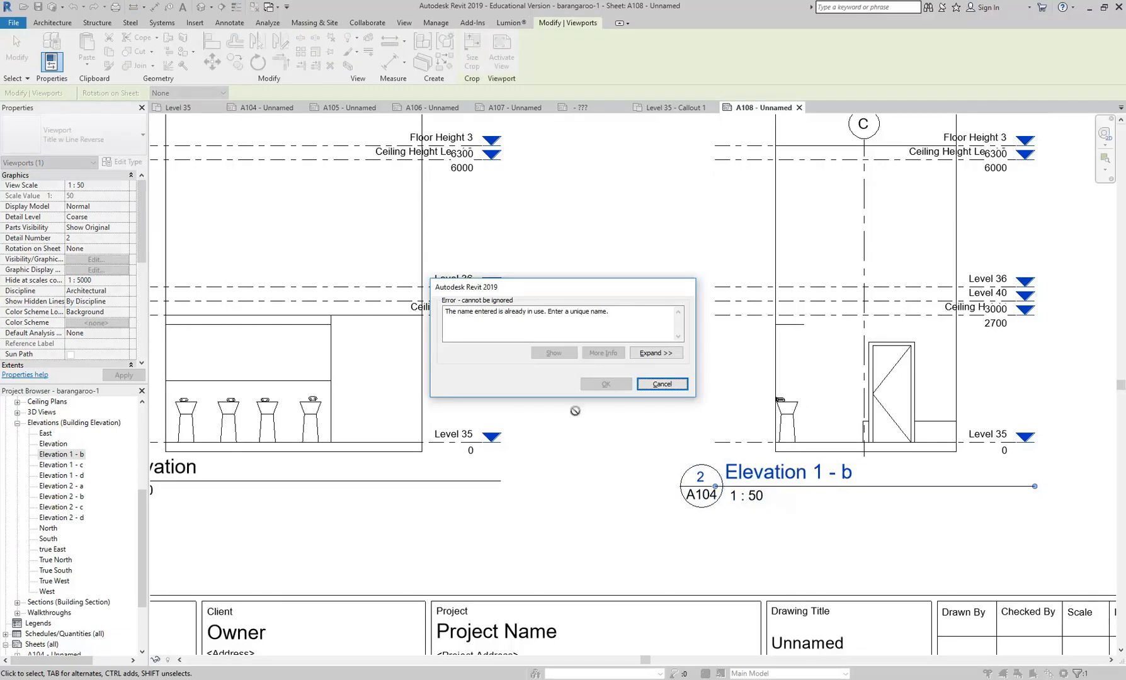
pyautogui.click(662, 384)
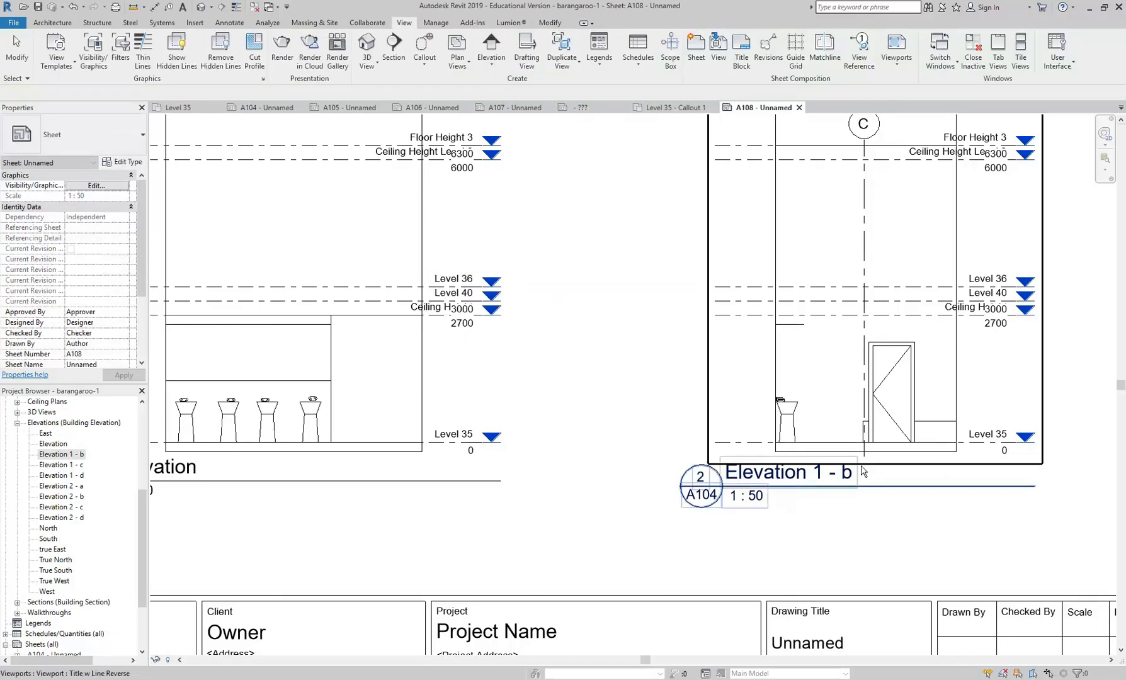
# - Retry naming the Elevation 1 - b view Elevation twice, dismissing the error each time
pyautogui.click(793, 475)
pyautogui.moveTo(761, 472); pyautogui.dragTo(834, 474)
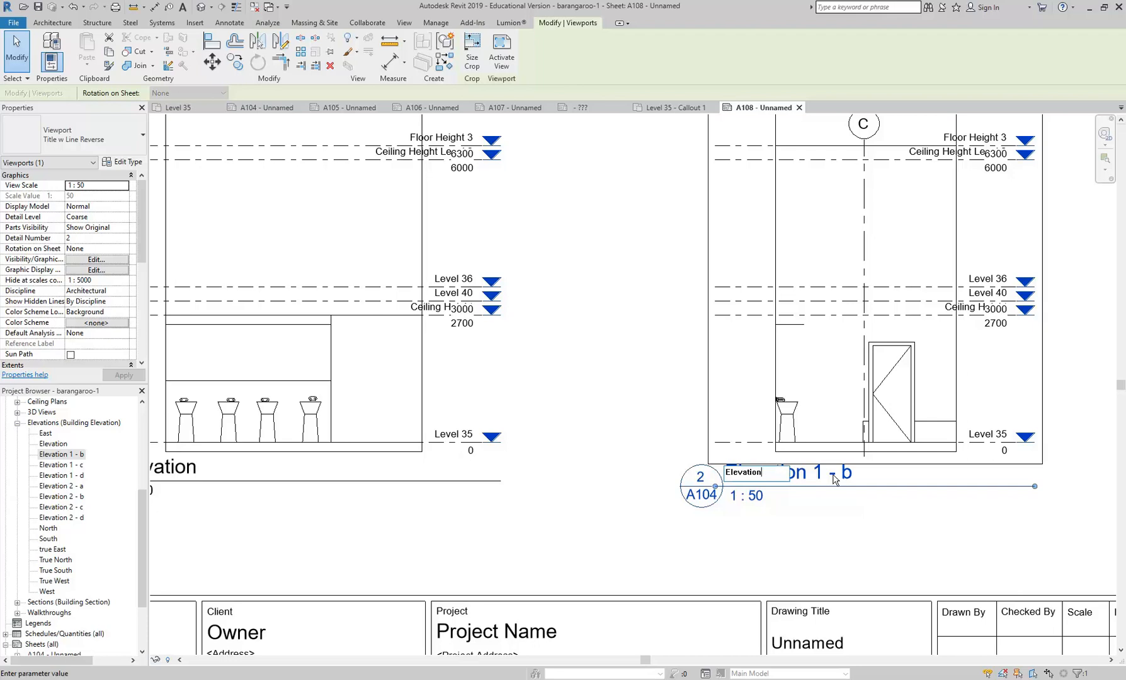
pyautogui.press('Return')
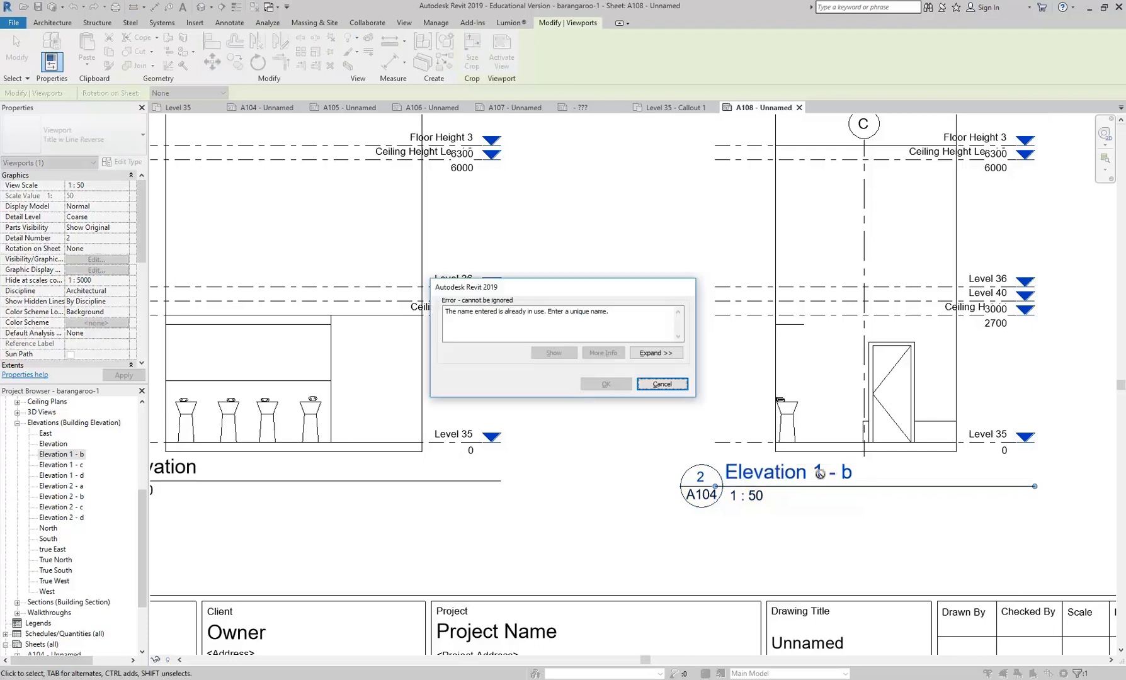
pyautogui.click(662, 385)
pyautogui.click(799, 474)
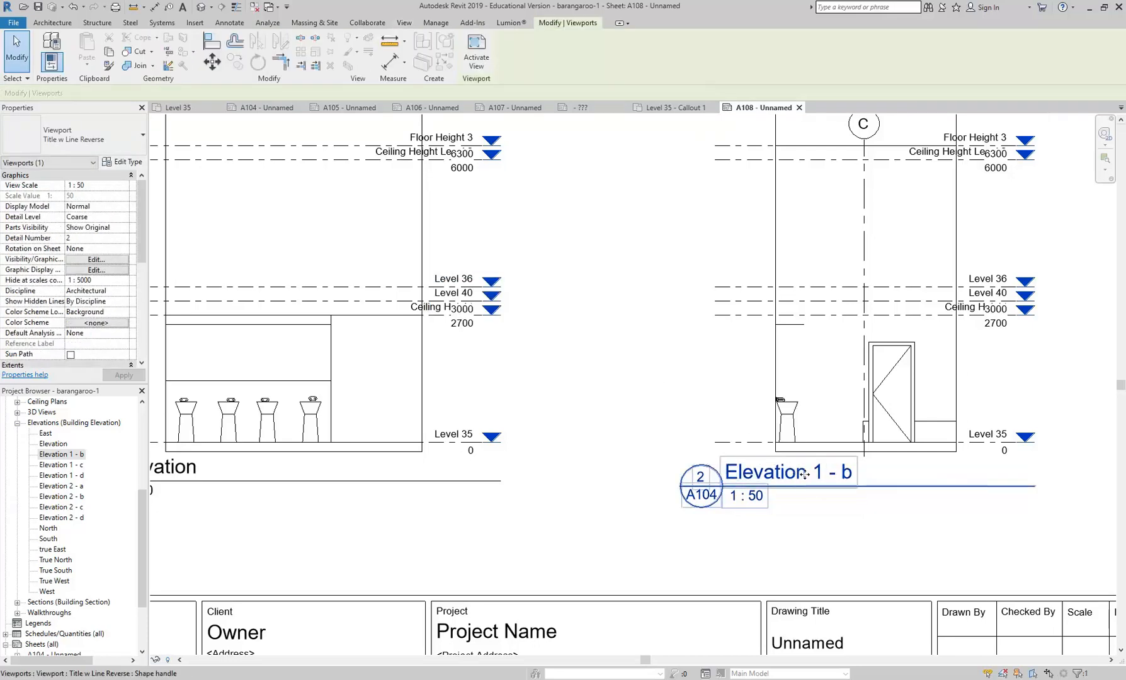
pyautogui.click(781, 473)
pyautogui.moveTo(760, 473); pyautogui.dragTo(816, 476)
pyautogui.press('BackSpace')
pyautogui.press('Return')
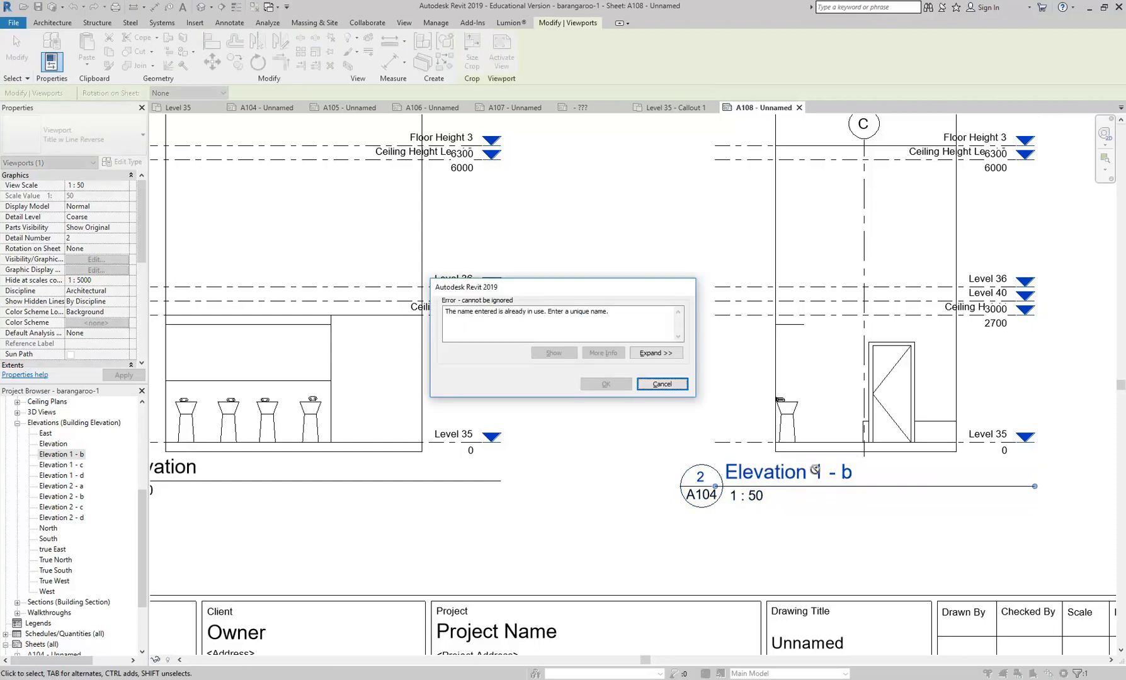
pyautogui.click(661, 383)
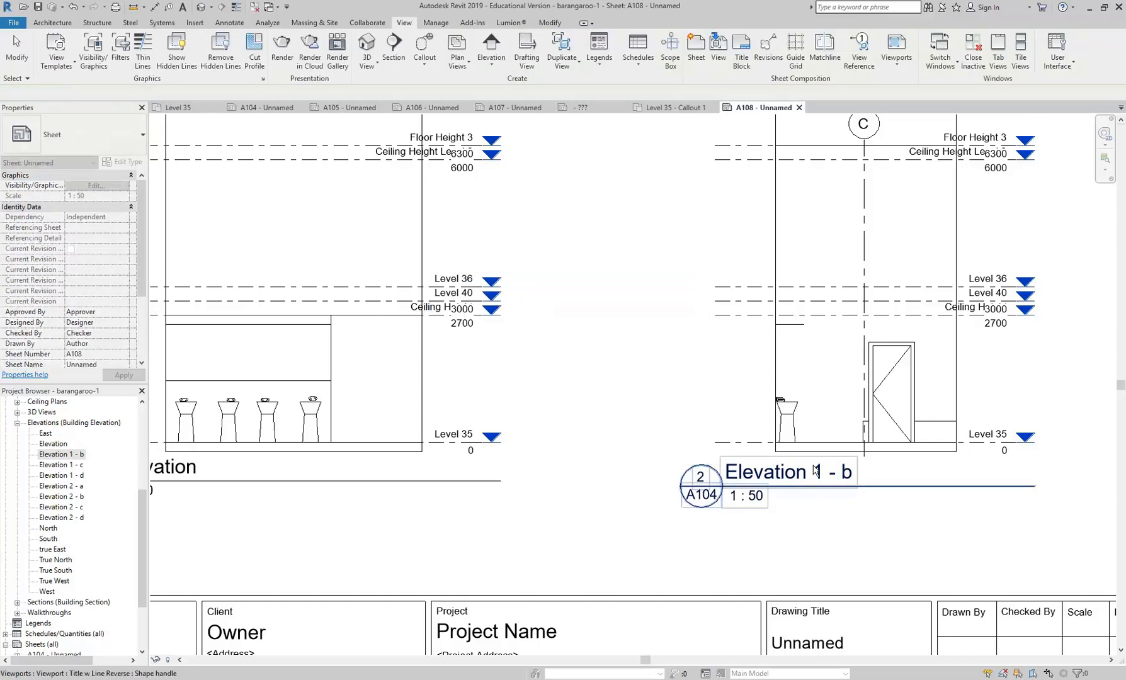
# - Rename the washbasin elevation's viewport title as Elevation 1
pyautogui.scroll(-2, 811, 477)
pyautogui.scroll(2, 575, 479)
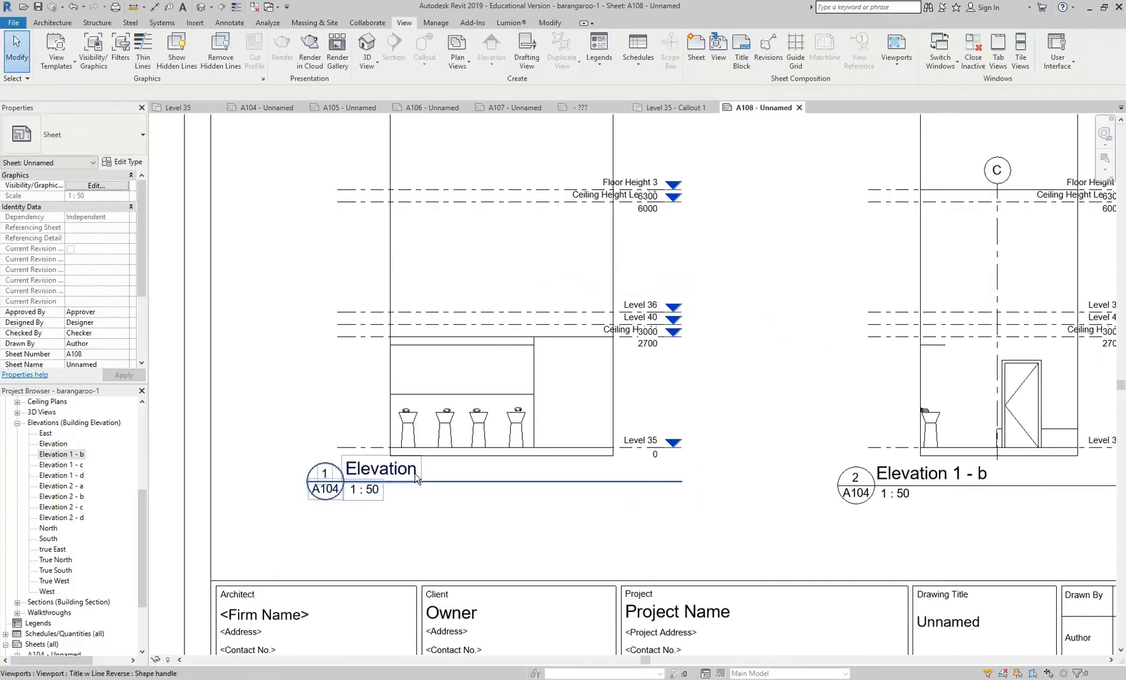
pyautogui.click(383, 470)
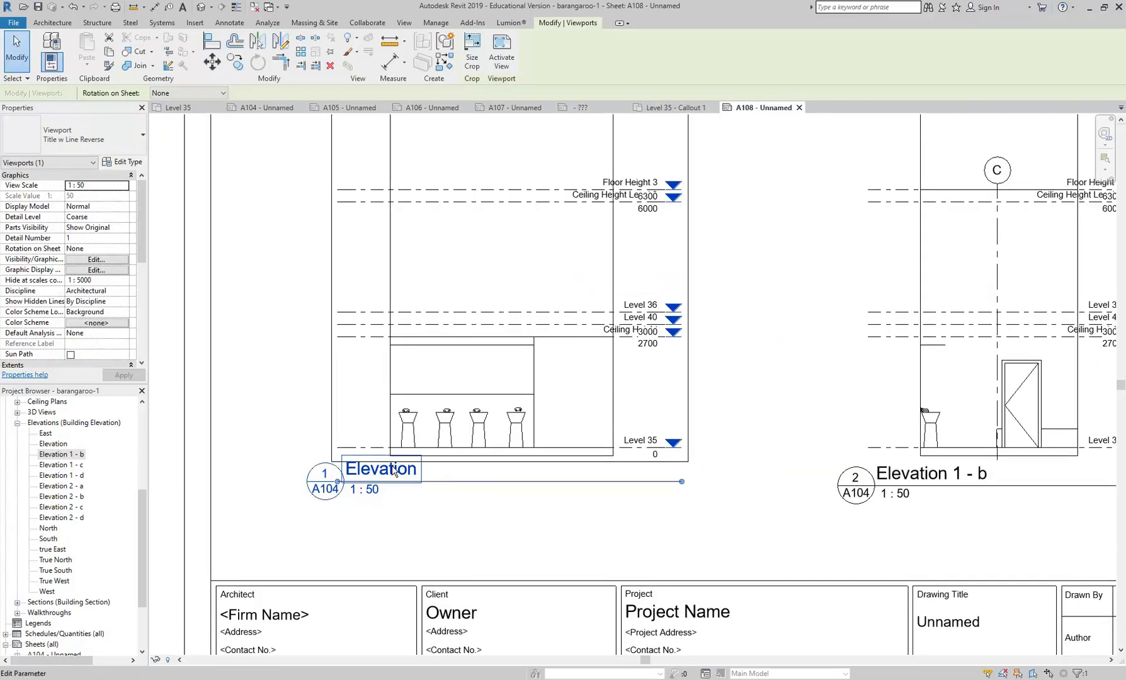
pyautogui.click(383, 470)
pyautogui.click(388, 469)
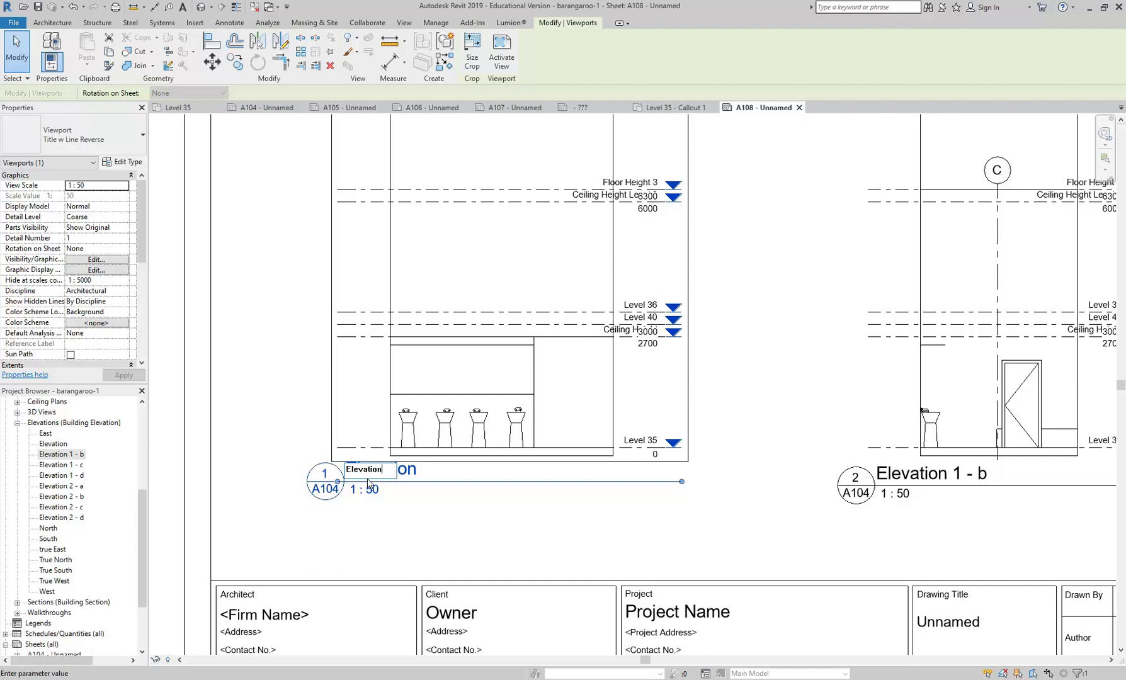
pyautogui.click(405, 505)
# - Rename the Elevation 1 - b view as Elevation 2 through its viewport title
pyautogui.moveTo(927, 504); pyautogui.dragTo(719, 473, button='middle')
pyautogui.click(715, 411)
pyautogui.click(740, 444)
pyautogui.moveTo(708, 440); pyautogui.dragTo(772, 441)
pyautogui.write('2')
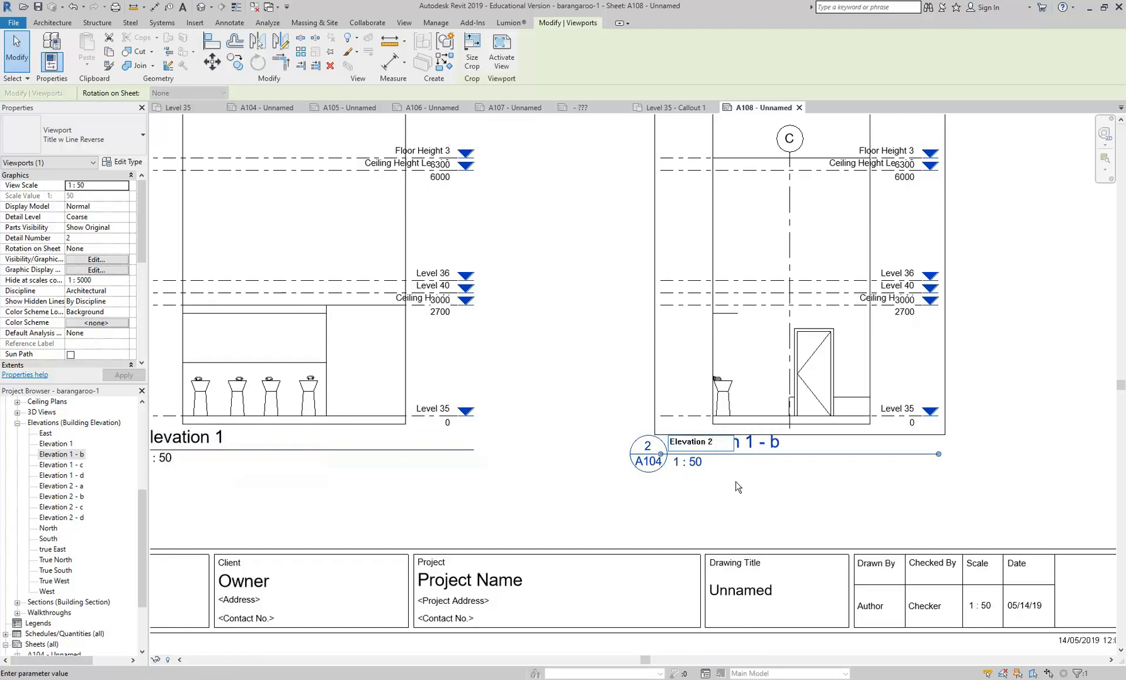
pyautogui.scroll(2, 692, 469)
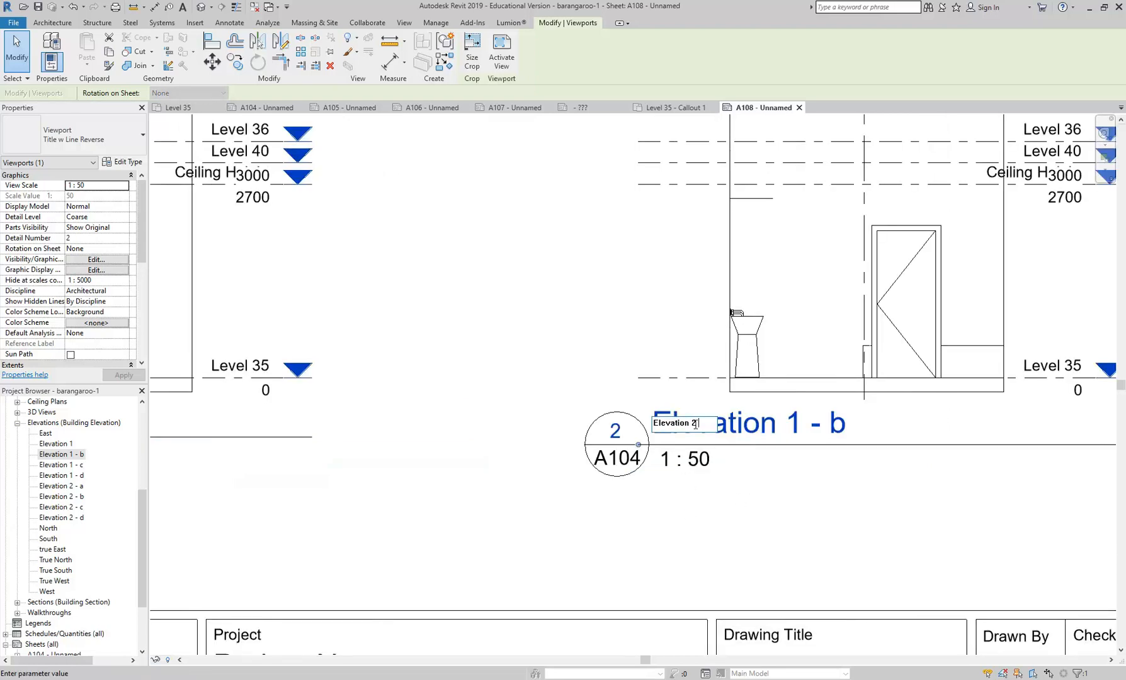
pyautogui.press('Return')
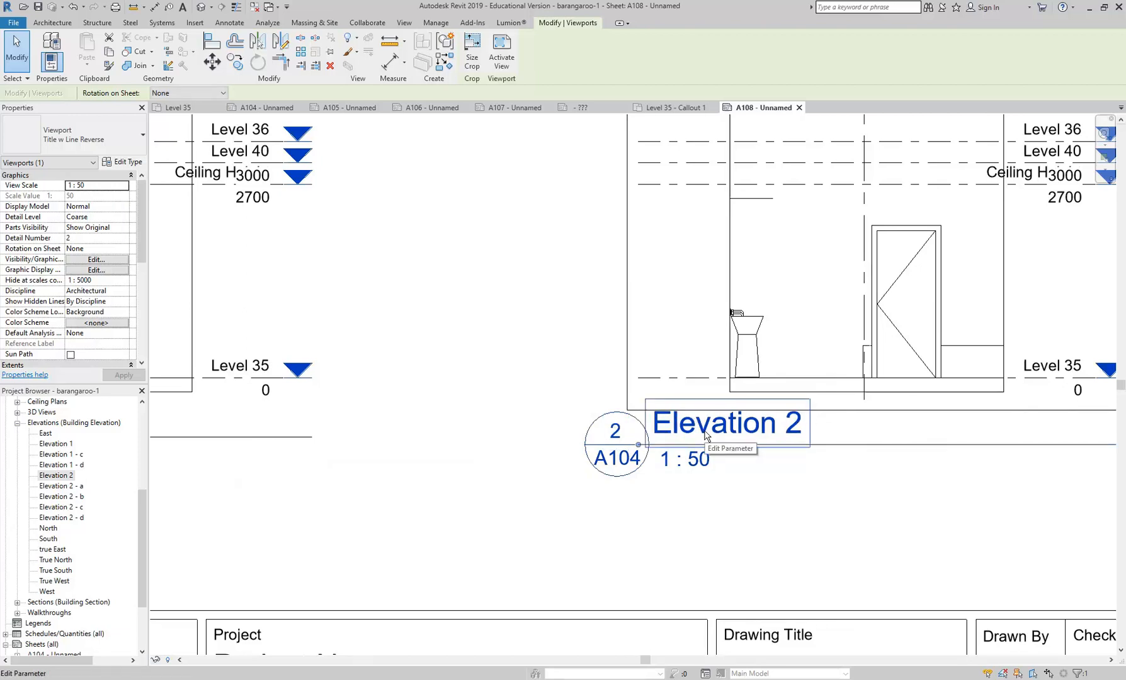
pyautogui.click(548, 495)
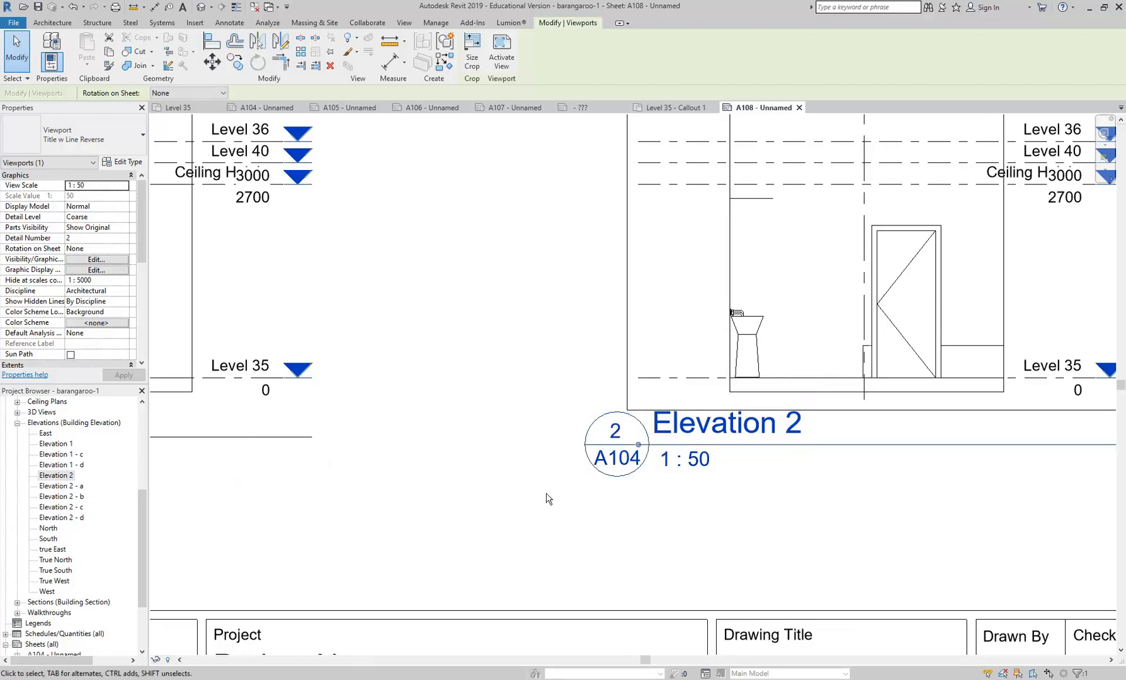
# - Review both viewport titles, then open the Level 35 - Callout 1 plan and inspect the elevation marker above the washbasins
pyautogui.scroll(-3, 723, 595)
pyautogui.scroll(3, 382, 469)
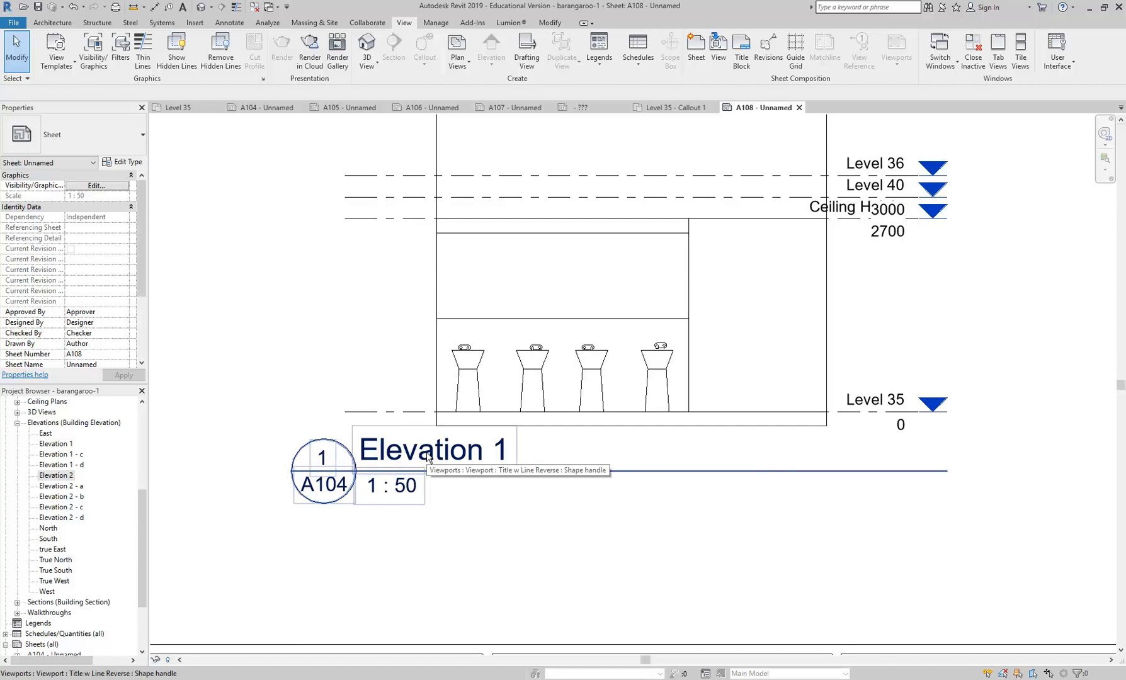
pyautogui.scroll(-3, 428, 458)
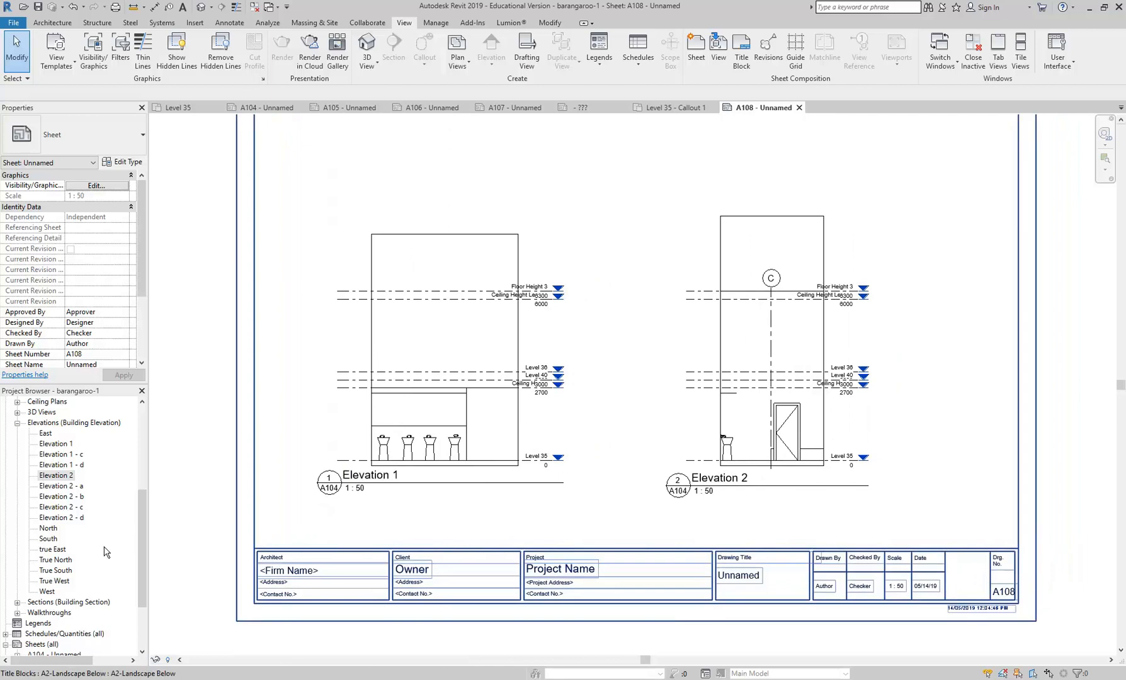
pyautogui.moveTo(144, 562); pyautogui.dragTo(136, 465)
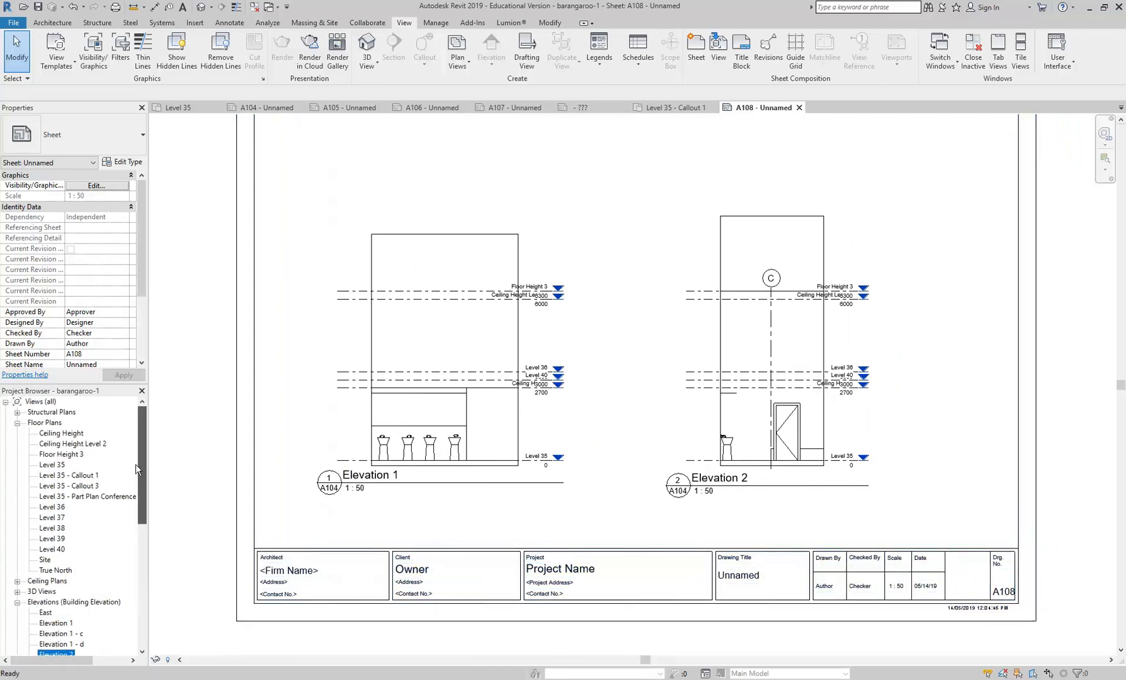
pyautogui.click(54, 464)
pyautogui.doubleClick(57, 476)
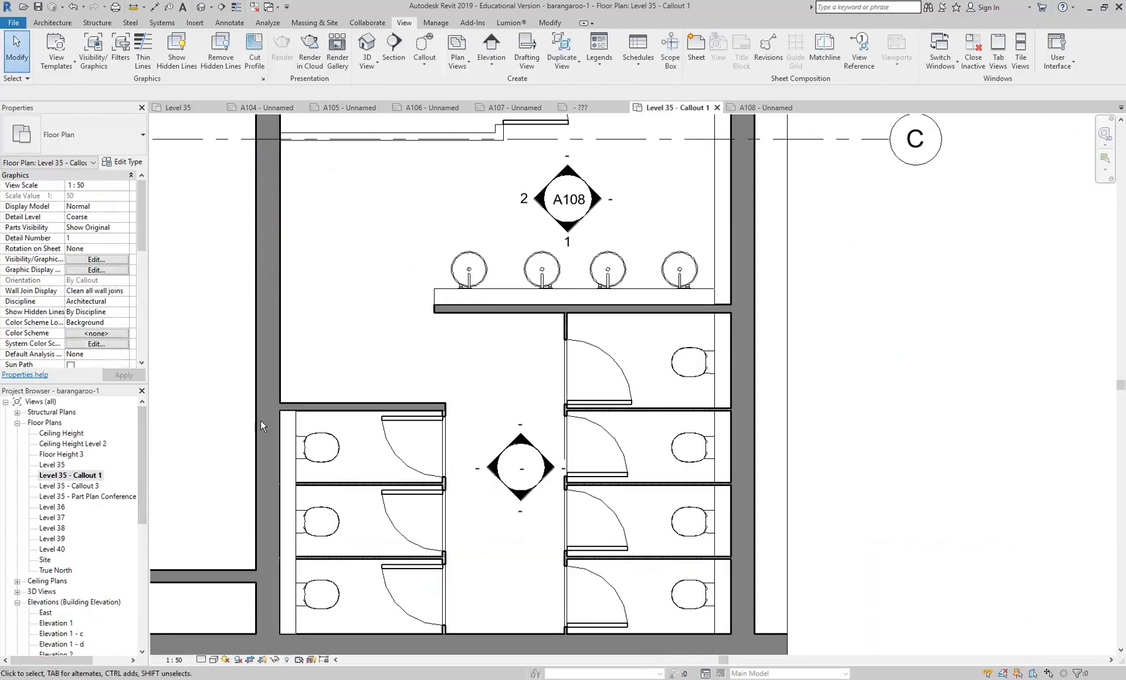
pyautogui.scroll(3, 522, 186)
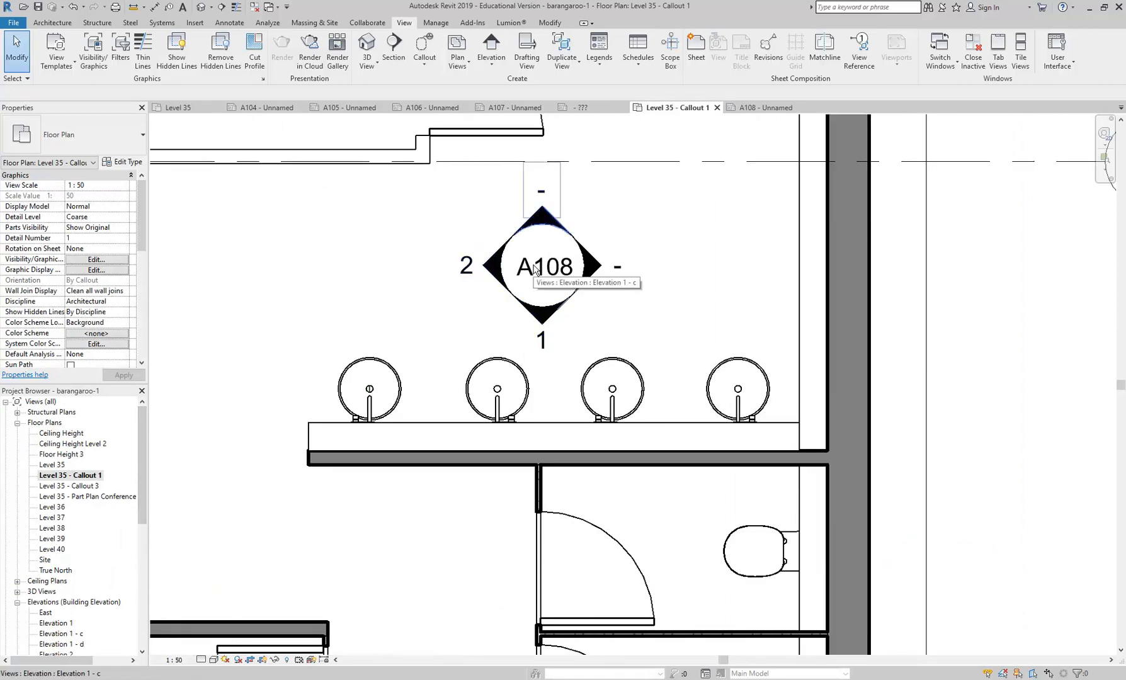
# - Follow the washbasin marker's downward arrow to its elevation view, then close that view and return to sheet A108
pyautogui.doubleClick(542, 317)
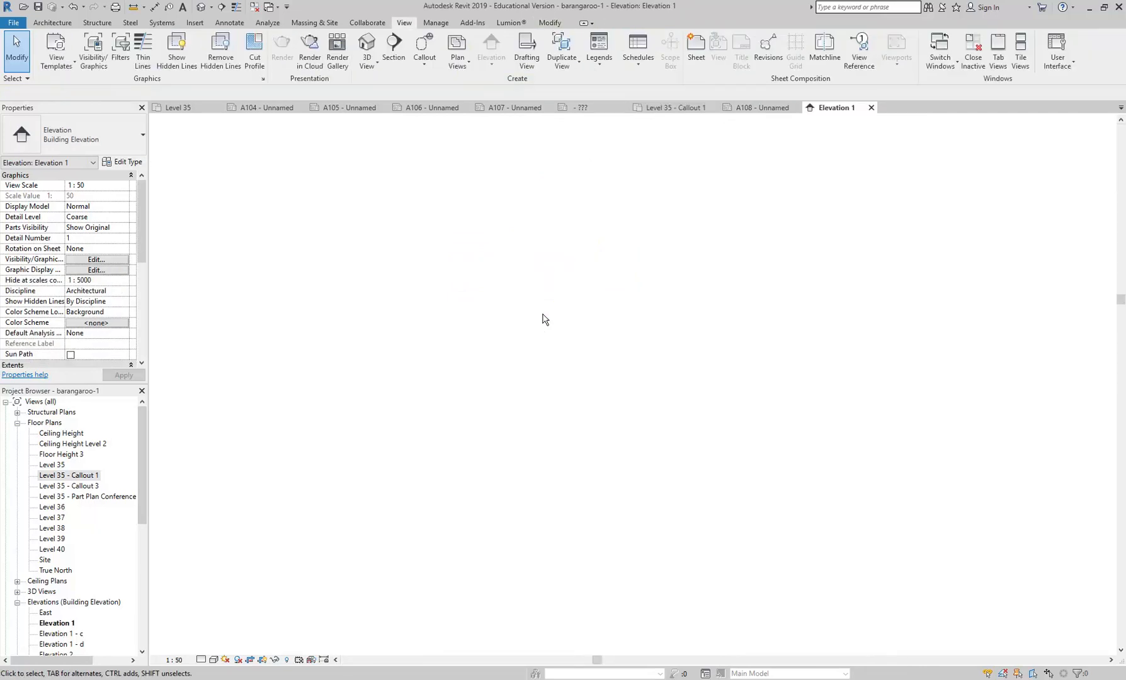
pyautogui.click(871, 107)
pyautogui.click(750, 111)
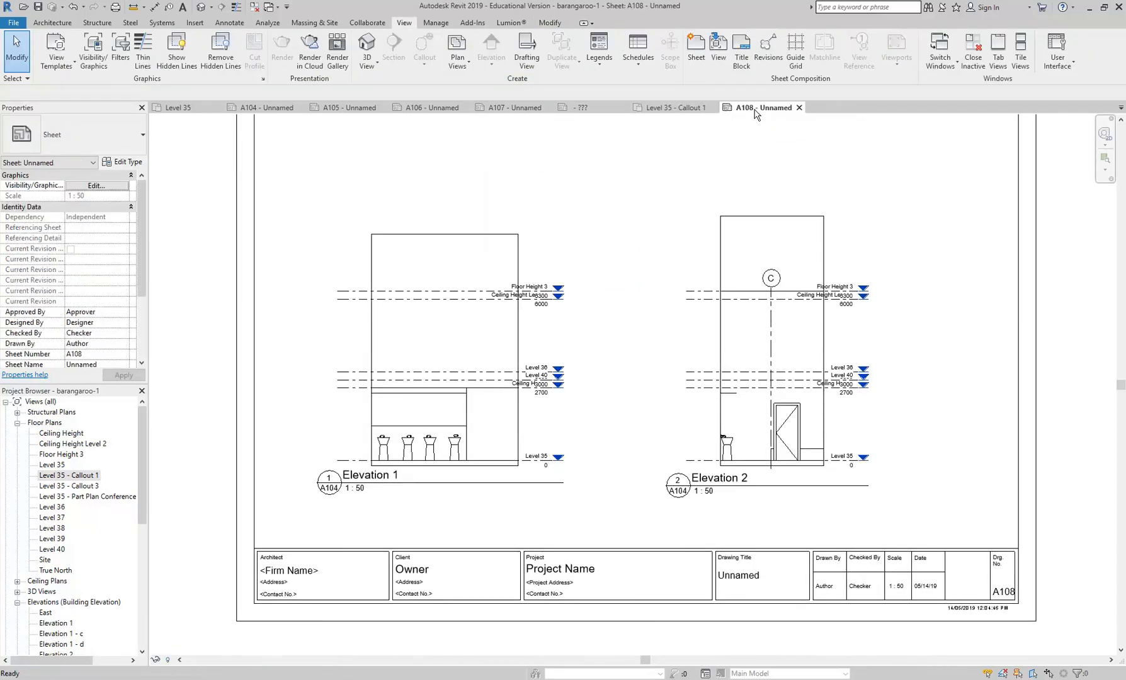
# - Examine the sheet reference in the Elevation 1 title and compare it with the elevation markers on sheet A104
pyautogui.scroll(2, 306, 490)
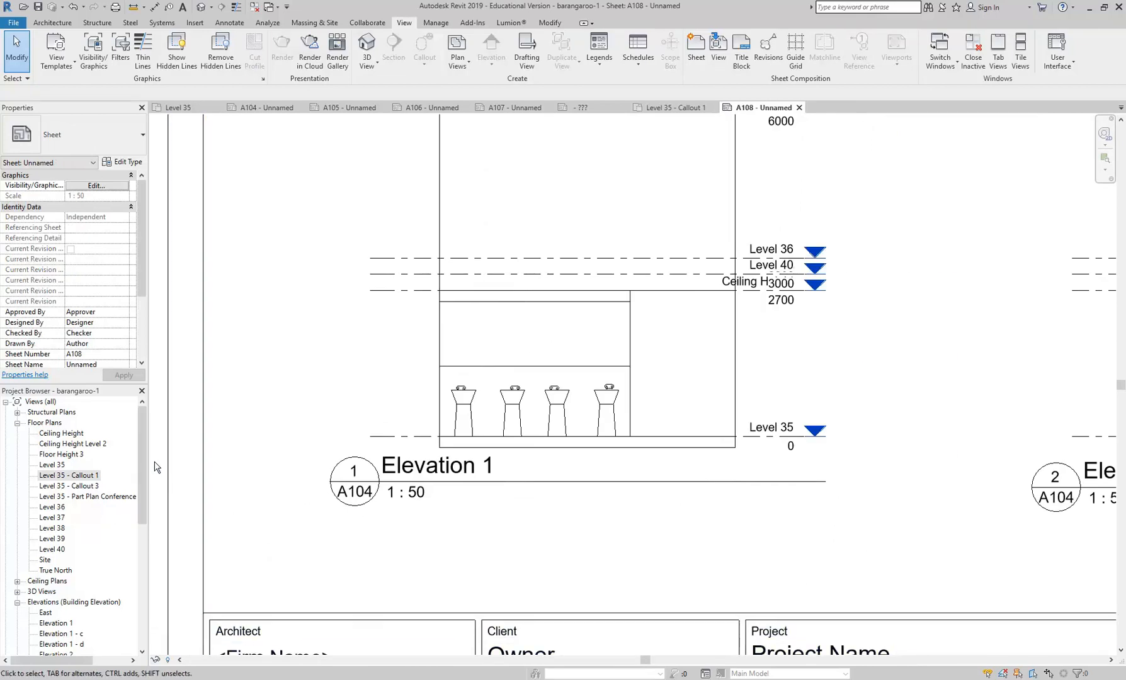
pyautogui.moveTo(143, 456); pyautogui.dragTo(142, 585)
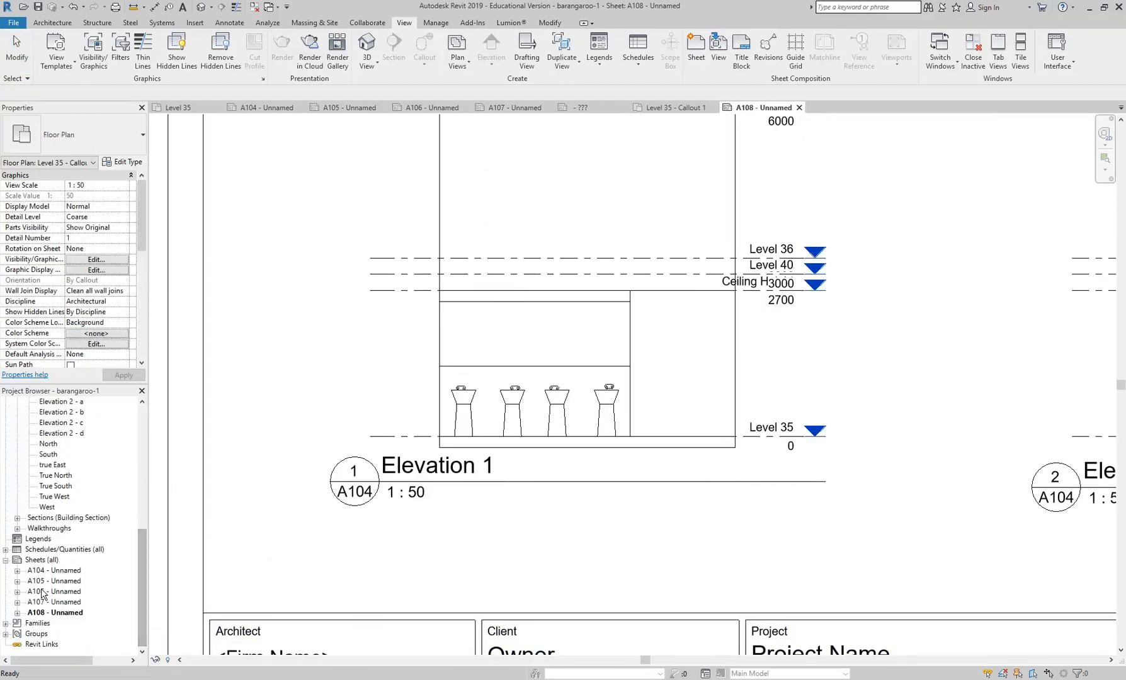
pyautogui.doubleClick(54, 571)
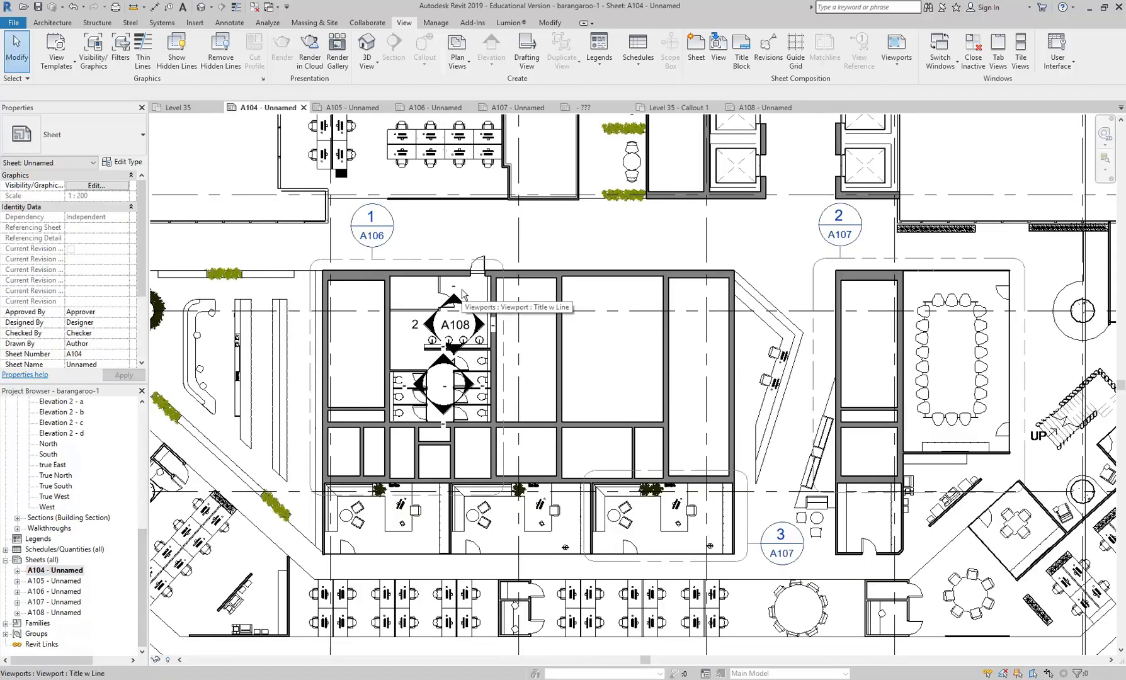
pyautogui.doubleClick(62, 613)
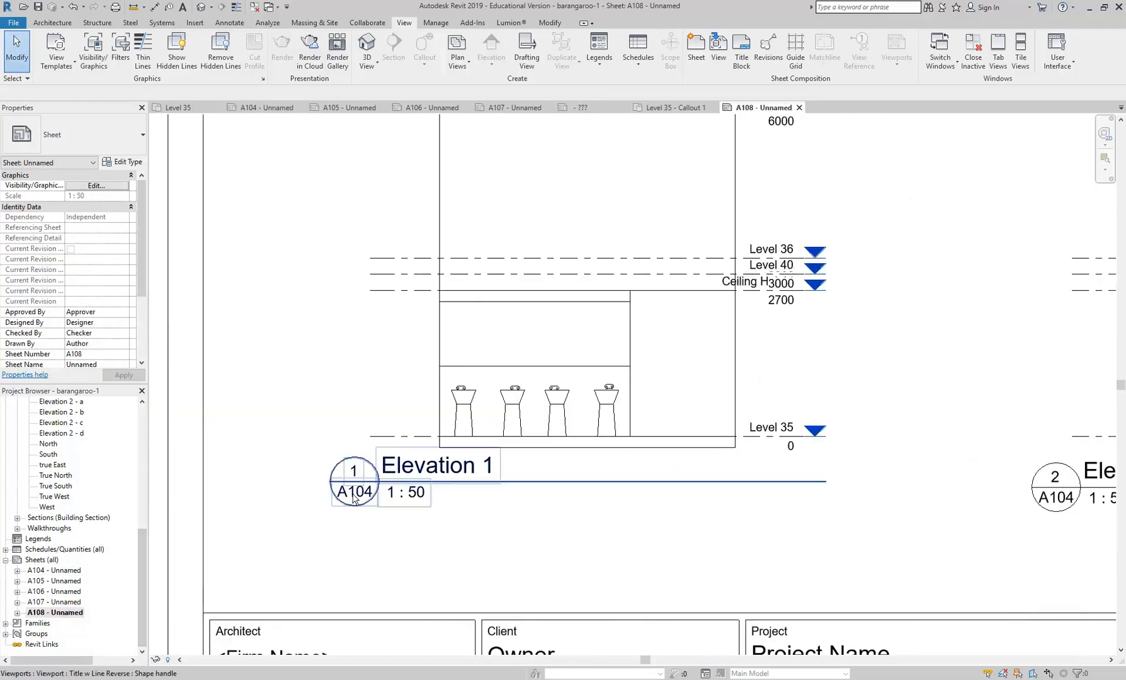
# - Examine the Level 35 - Callout 1 title reference on sheet A106 and compare it with the callout bubbles on sheet A104
pyautogui.doubleClick(50, 593)
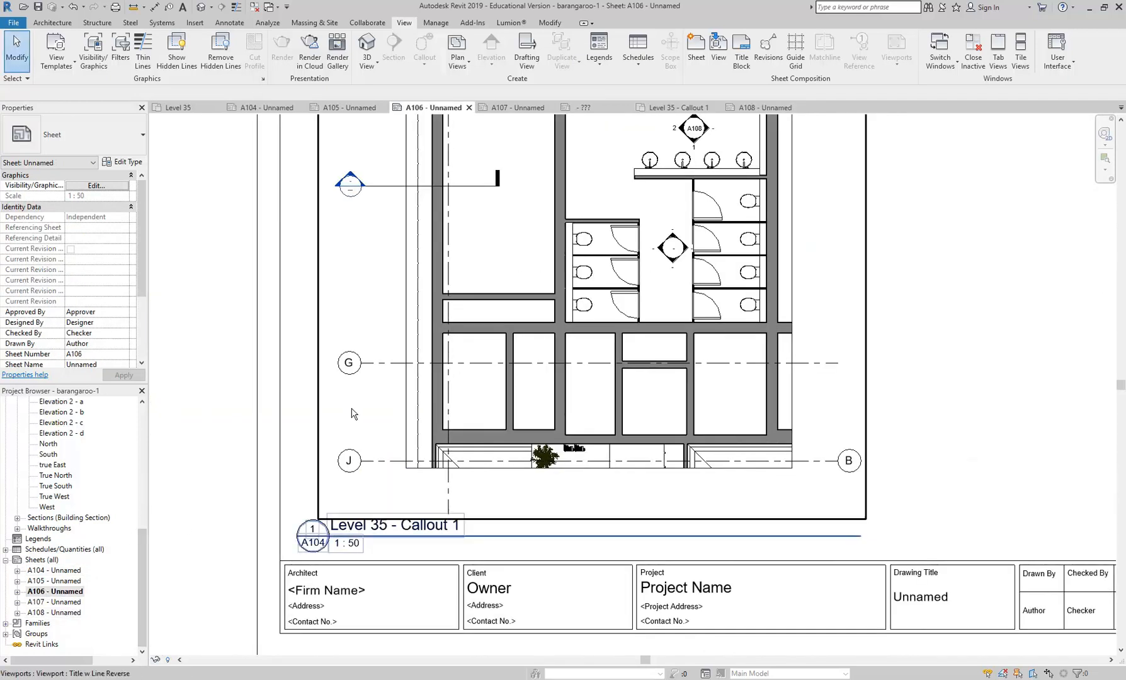
pyautogui.scroll(-3, 298, 503)
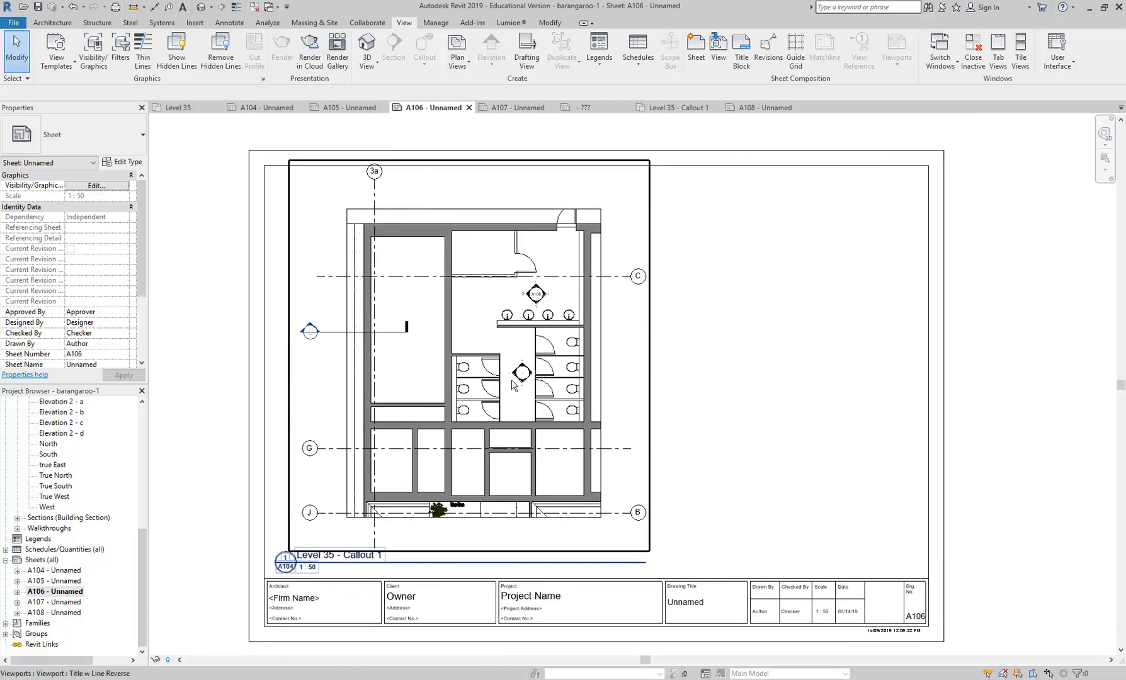
pyautogui.click(514, 386)
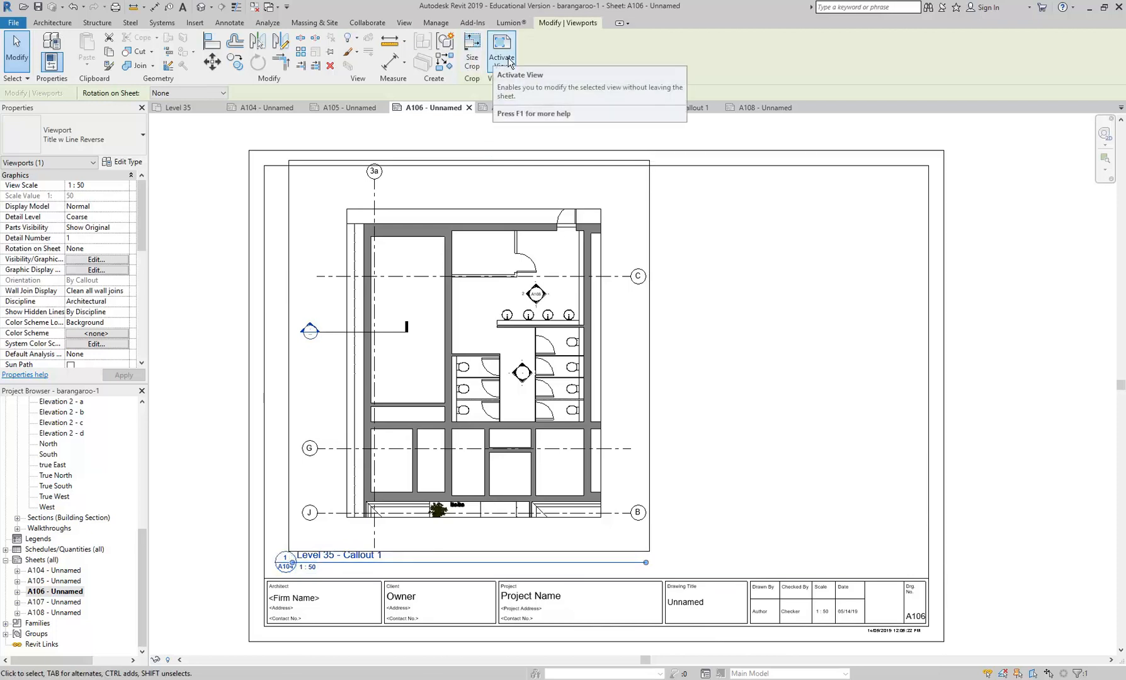
pyautogui.click(734, 384)
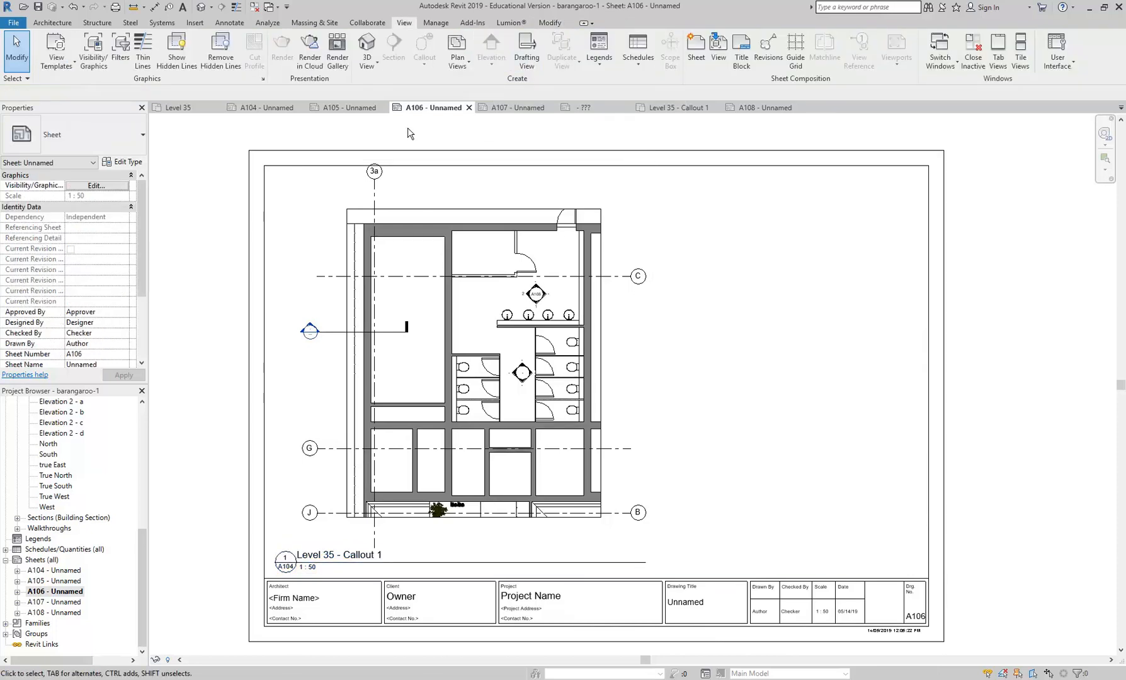
pyautogui.click(255, 108)
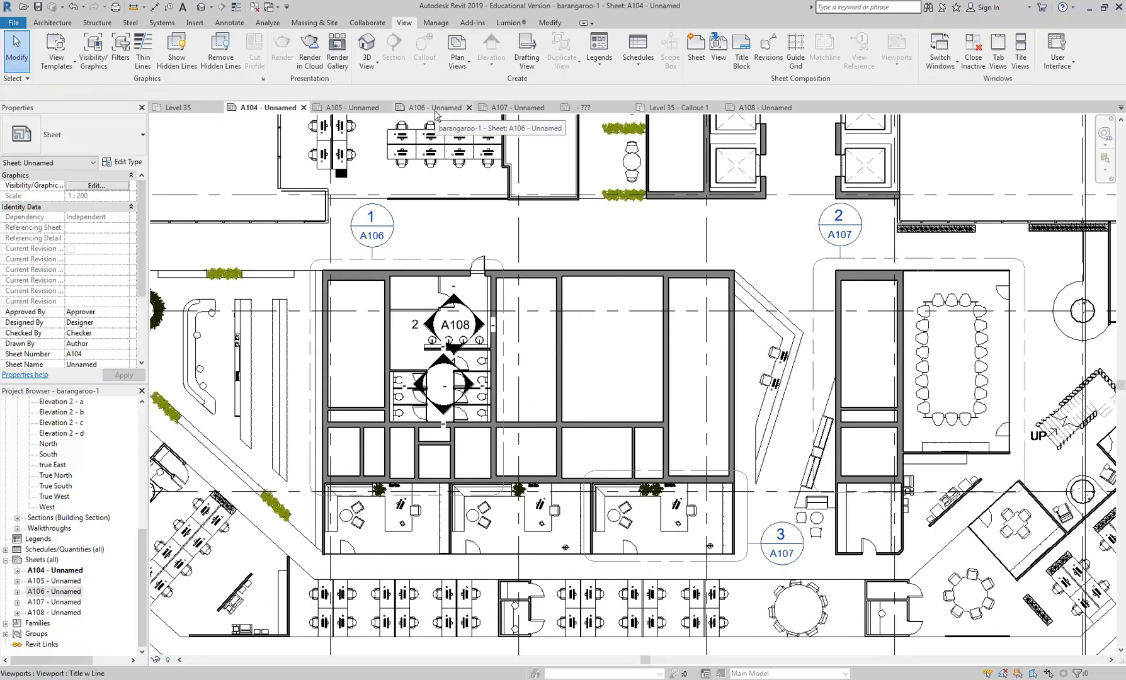
# - Open the View Title Reverse family and inspect the type properties of the label in the circle's lower half
pyautogui.click(589, 108)
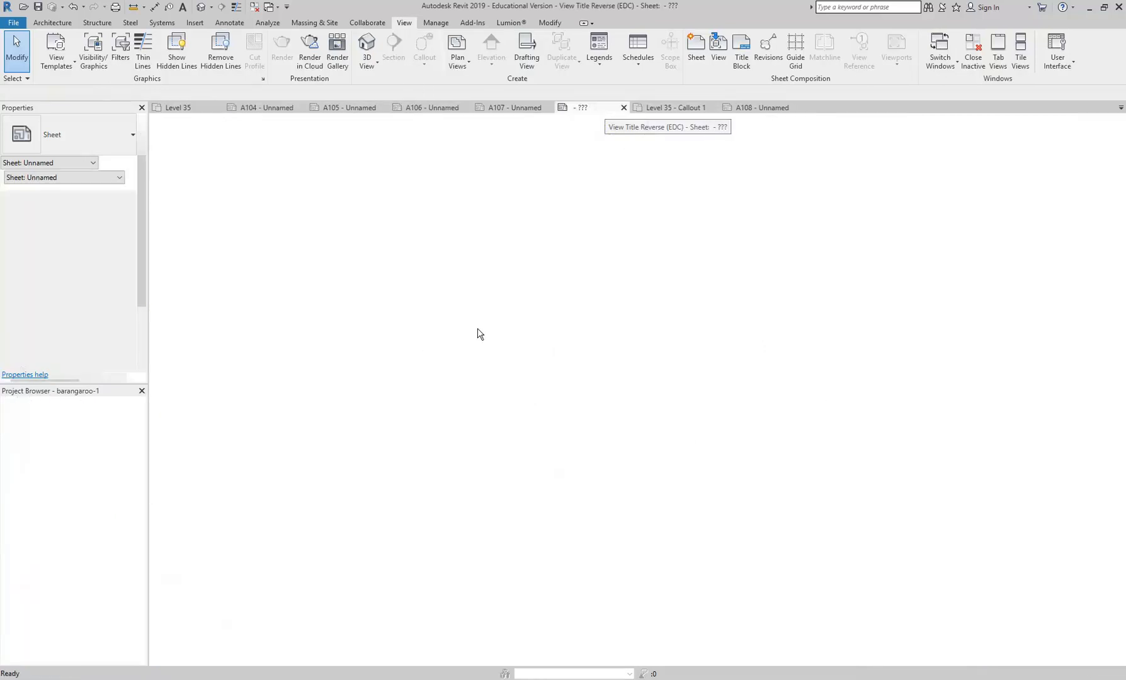
pyautogui.click(426, 505)
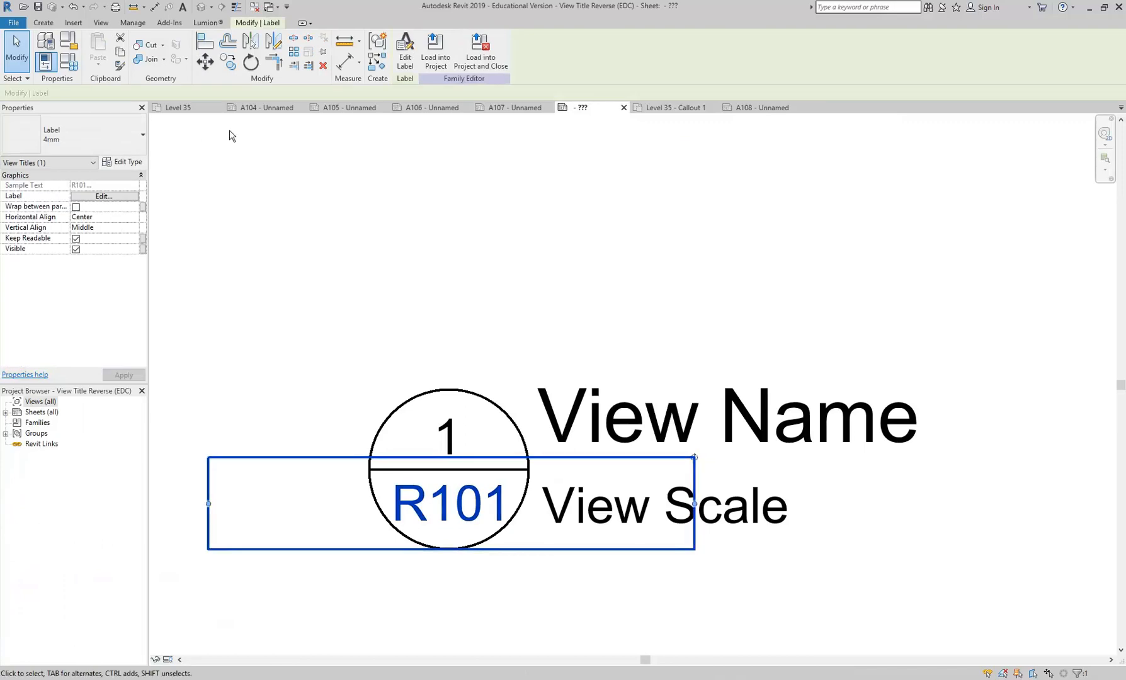
pyautogui.click(125, 163)
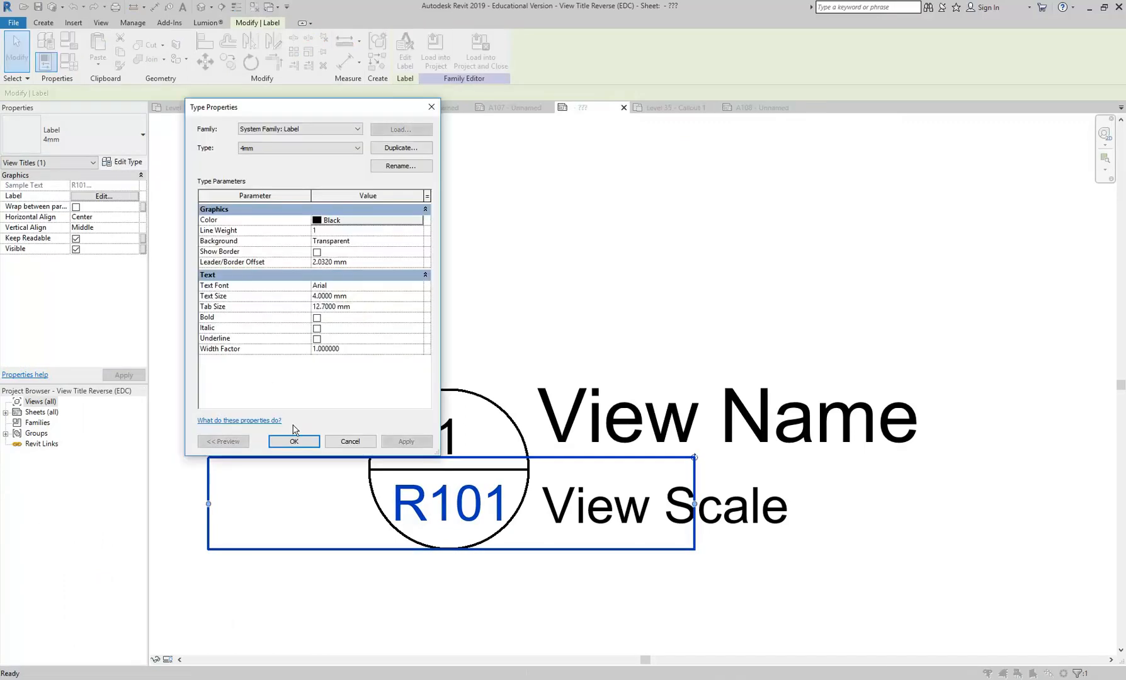
pyautogui.click(351, 441)
# - Replace the Referencing Sheet parameter with Referencing Detail in the view title's lower circle label
pyautogui.click(405, 50)
pyautogui.click(564, 297)
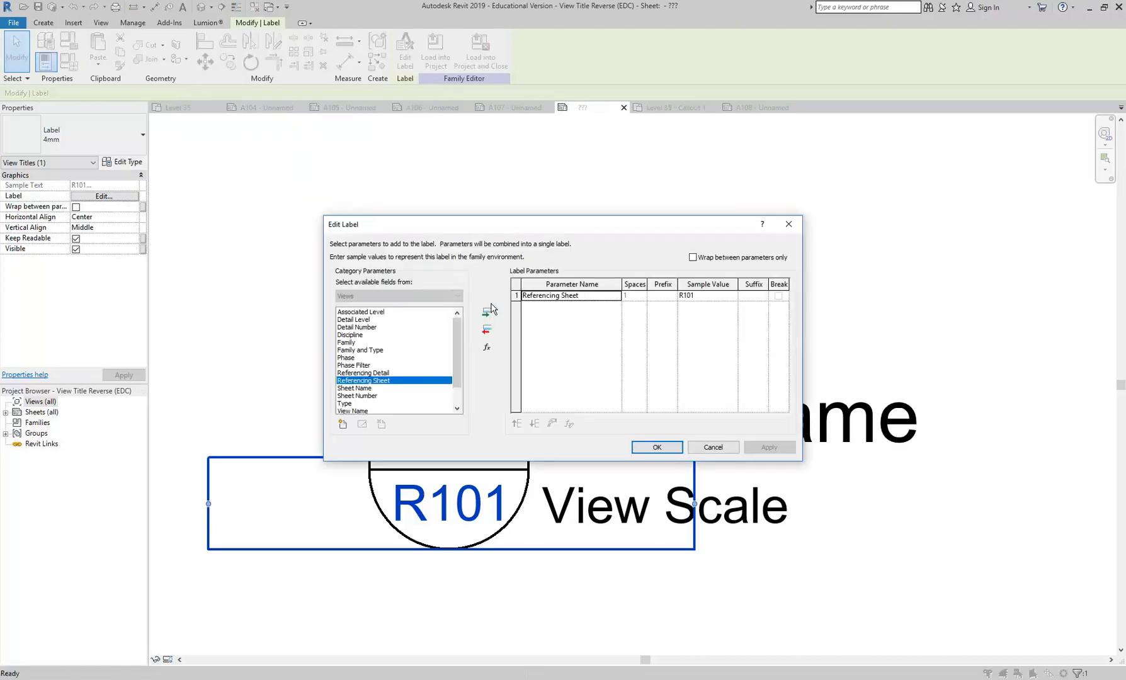
pyautogui.click(486, 333)
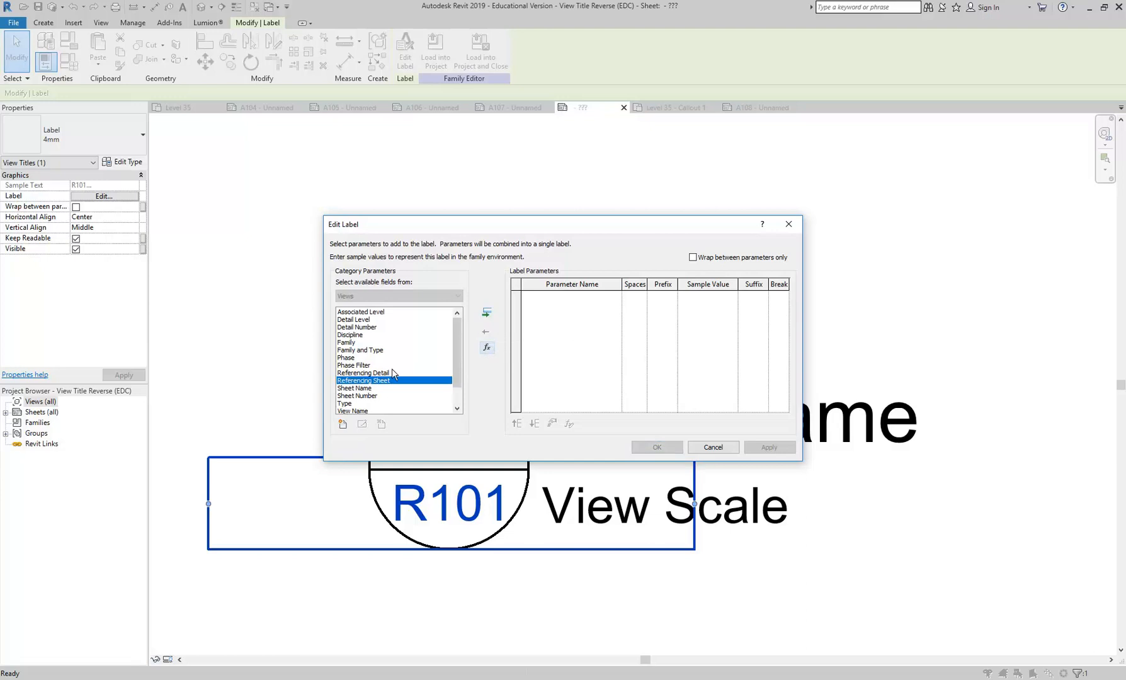
pyautogui.click(415, 372)
pyautogui.click(487, 313)
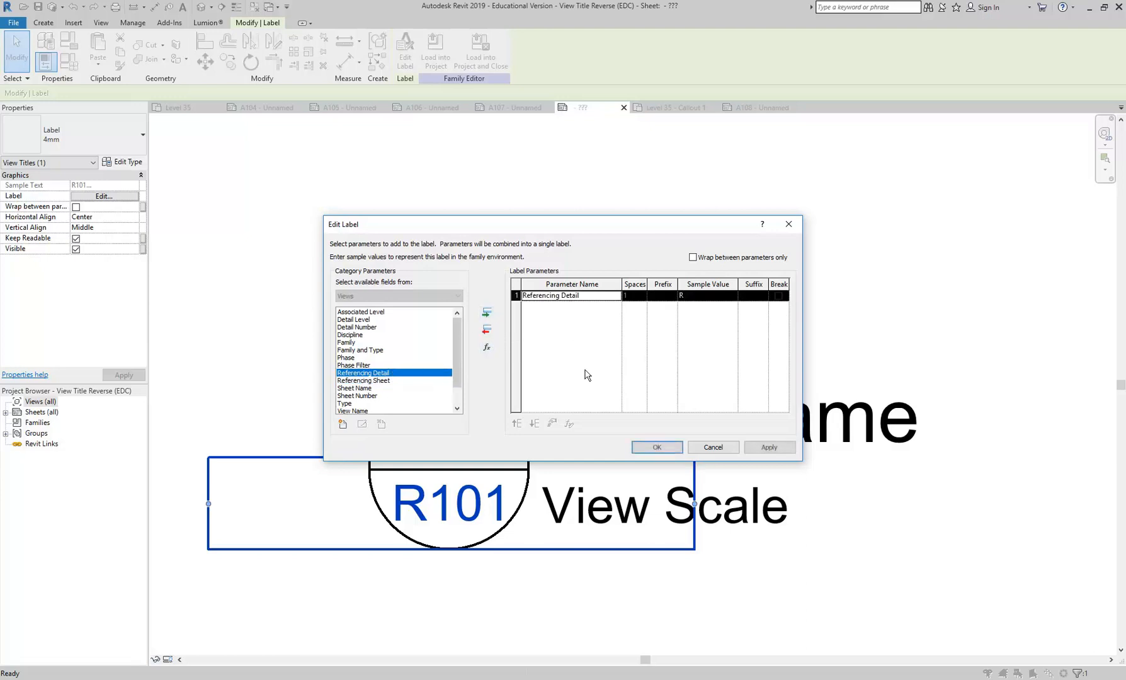
pyautogui.click(656, 447)
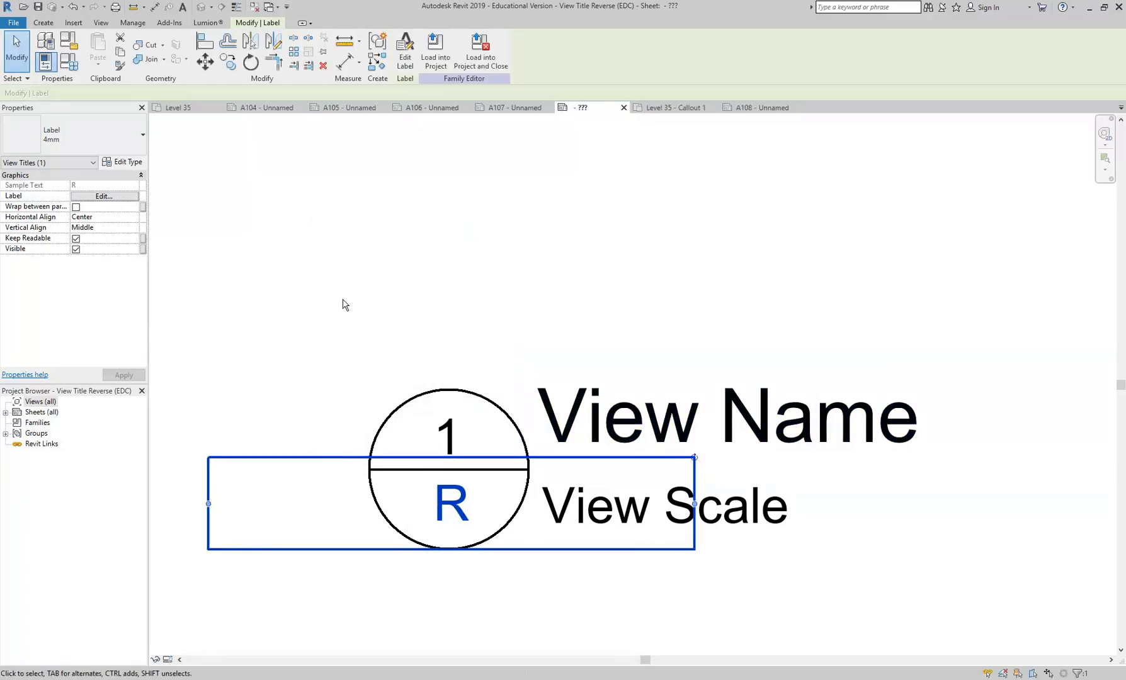
# - Load the edited view title family into the project and check the resulting titles on sheet A107
pyautogui.click(350, 308)
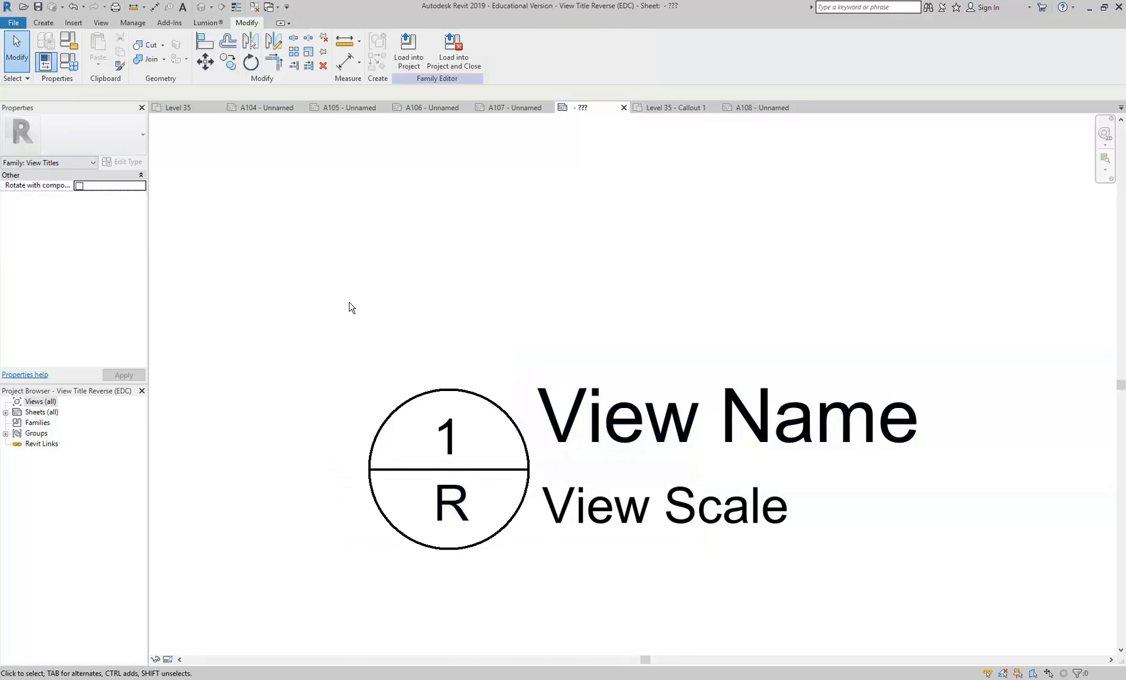
pyautogui.click(409, 51)
pyautogui.click(513, 316)
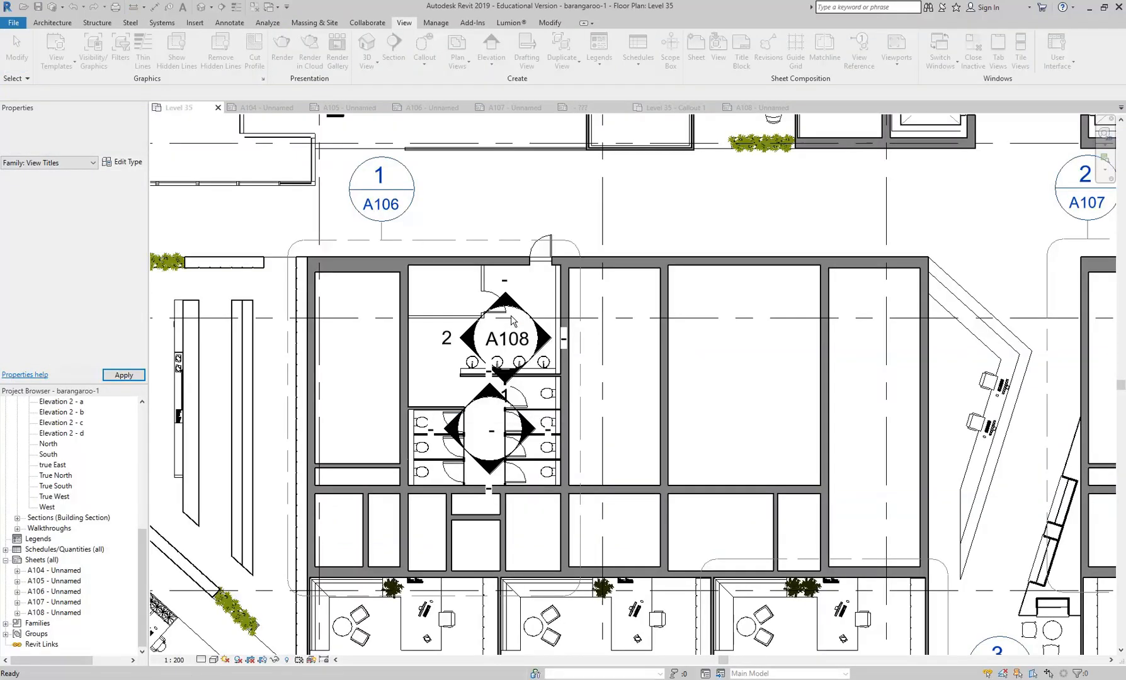
pyautogui.doubleClick(65, 604)
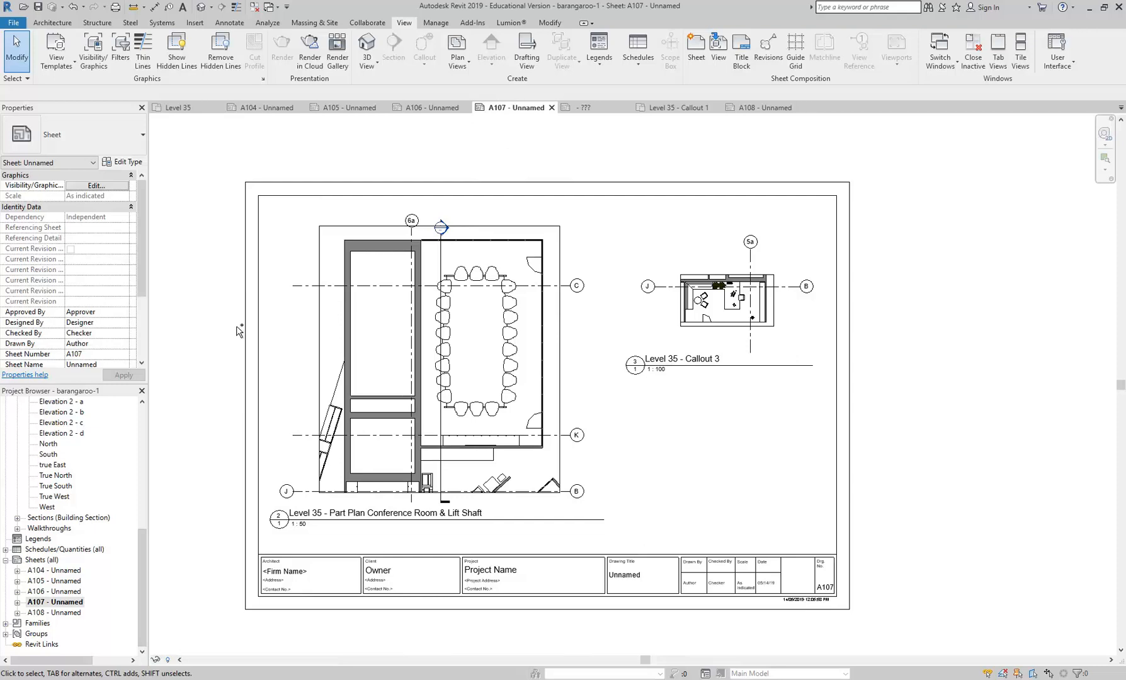
# - Undo the loaded view title change and recheck the title of the conference room part plan on sheet A107
pyautogui.click(591, 109)
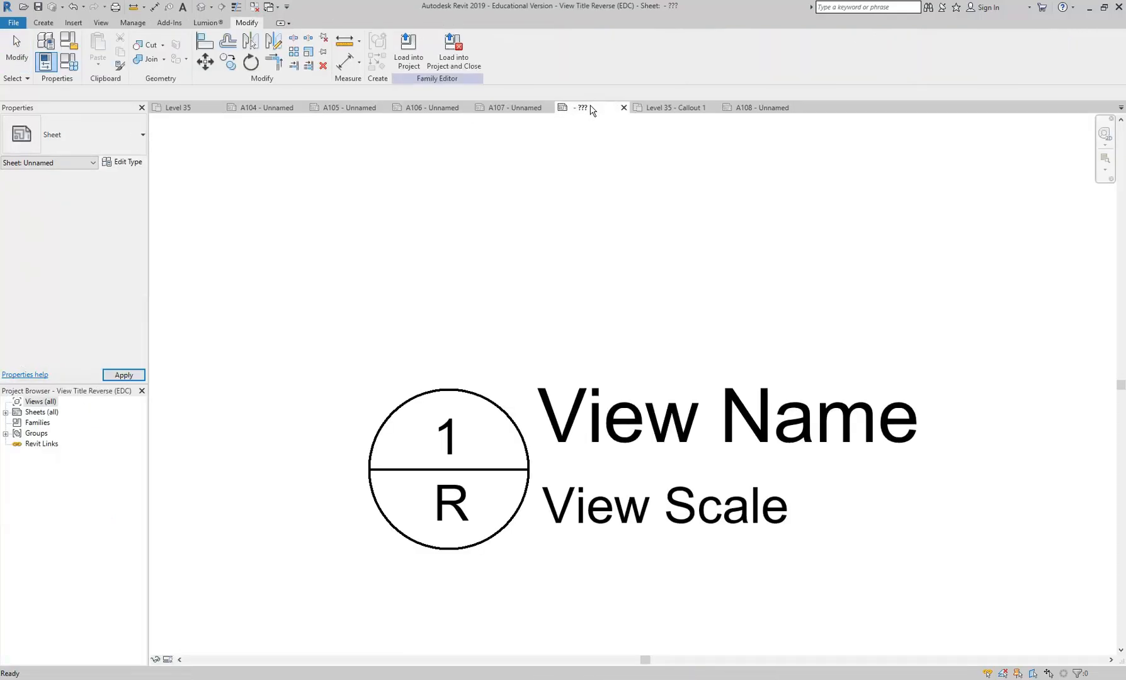
pyautogui.click(515, 108)
pyautogui.click(429, 416)
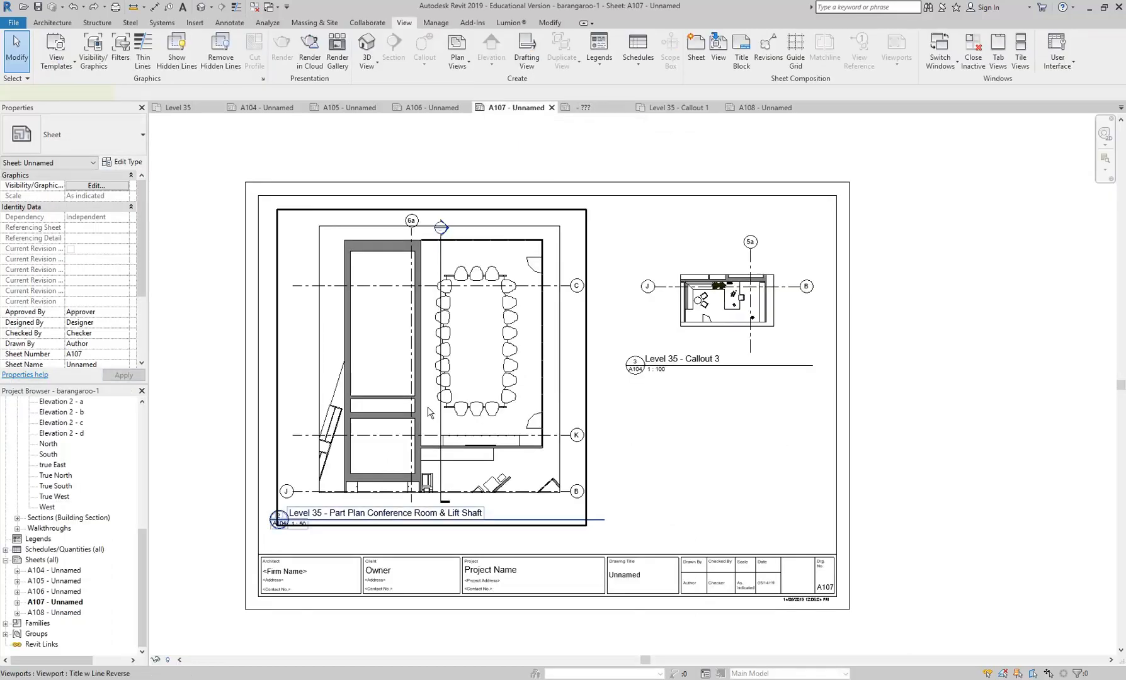
pyautogui.click(690, 465)
pyautogui.click(277, 442)
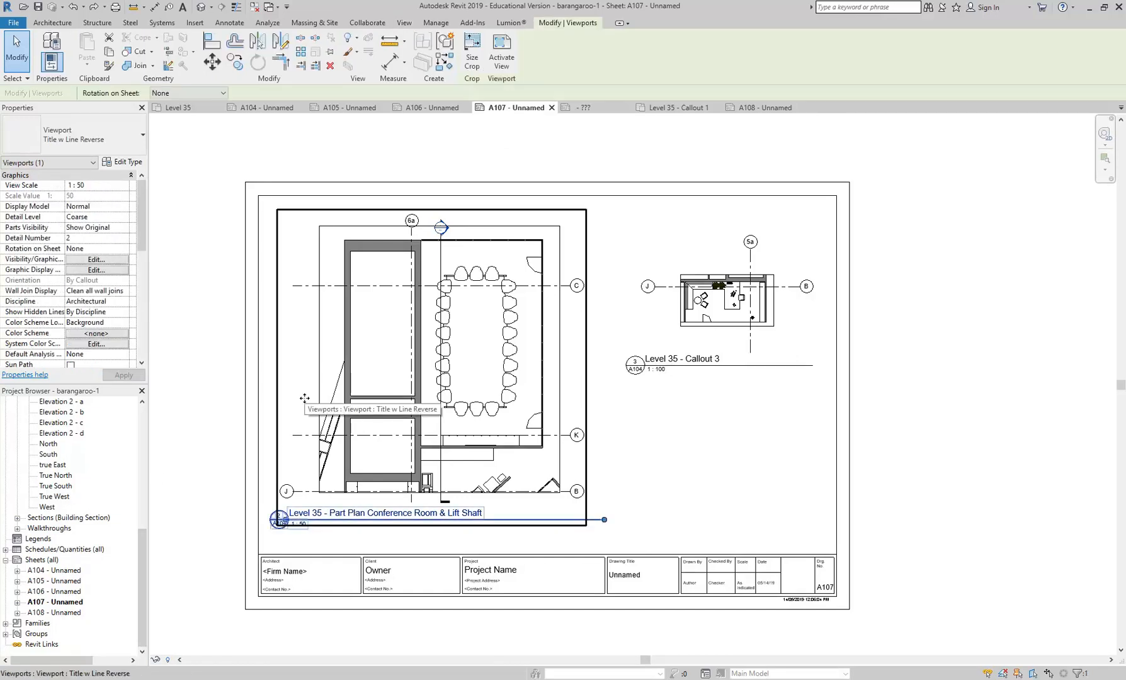
# - Open sheet A106 and examine the sheet reference in the Level 35 - Callout 1 viewport title
pyautogui.doubleClick(54, 592)
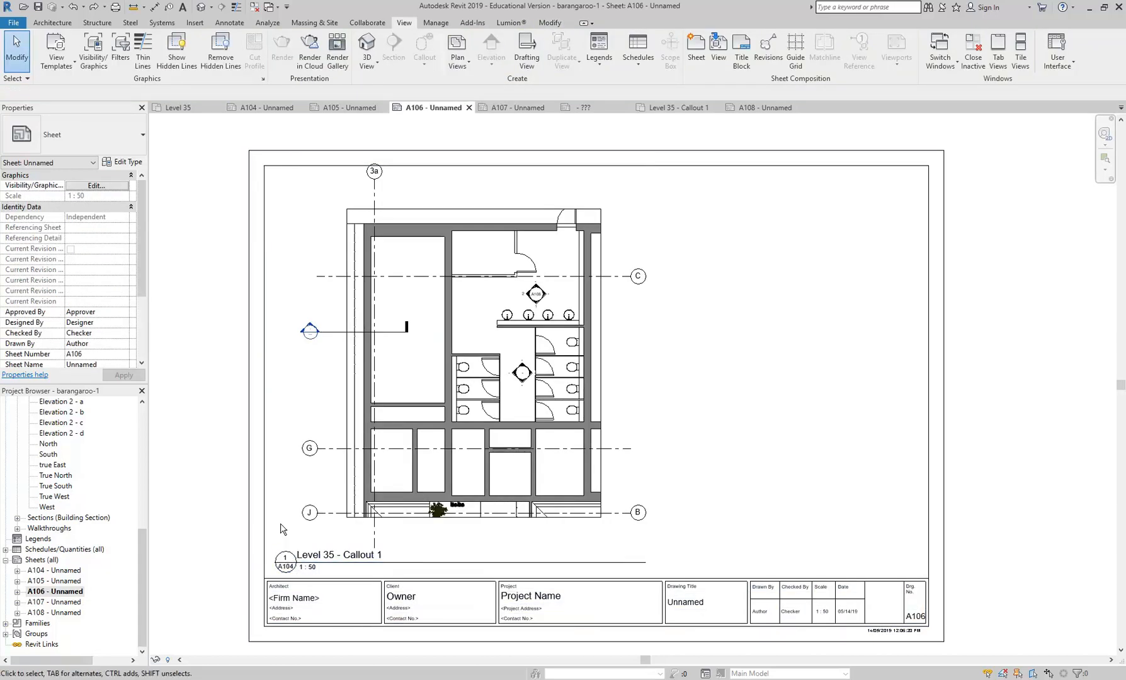
pyautogui.scroll(1, 327, 516)
pyautogui.click(327, 517)
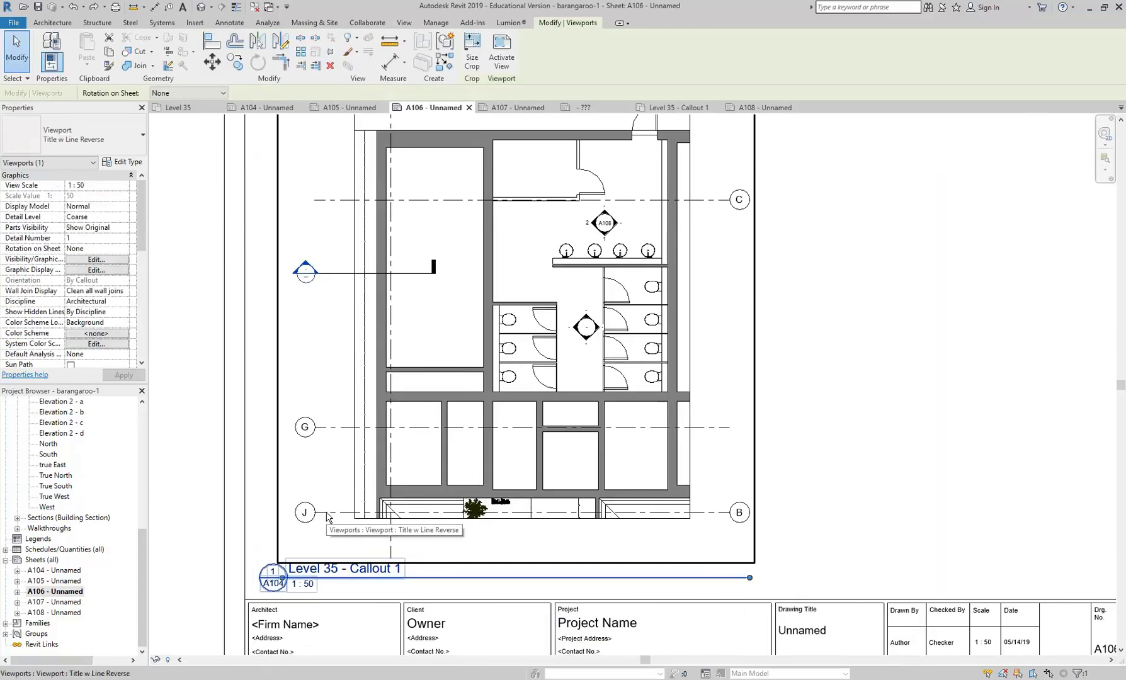
pyautogui.scroll(-2, 410, 325)
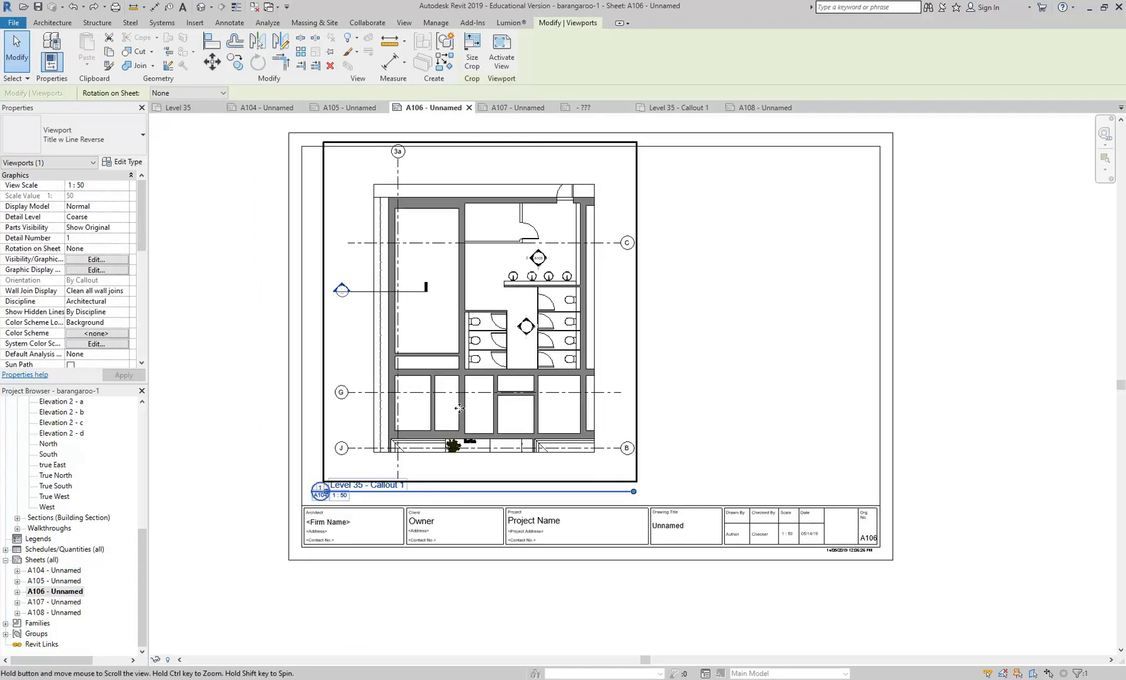
pyautogui.scroll(1, 823, 564)
pyautogui.moveTo(686, 425); pyautogui.dragTo(701, 452, button='middle')
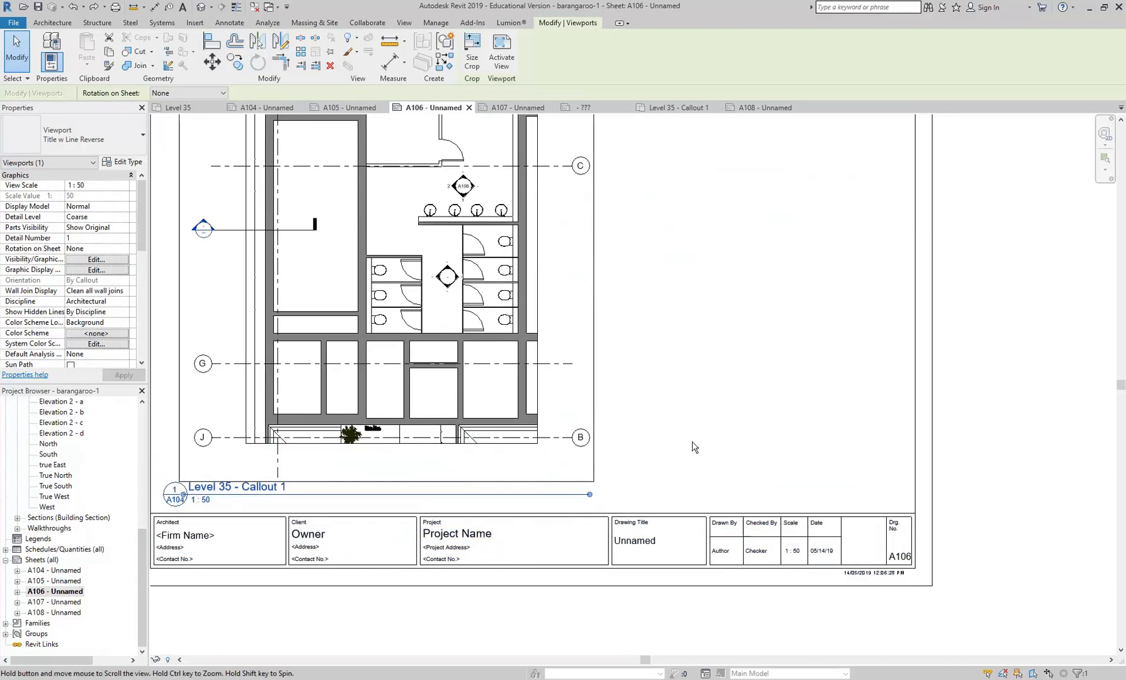
# - Return to sheet A108 and examine the sheet references in the Elevation 1 and Elevation 2 titles
pyautogui.doubleClick(58, 613)
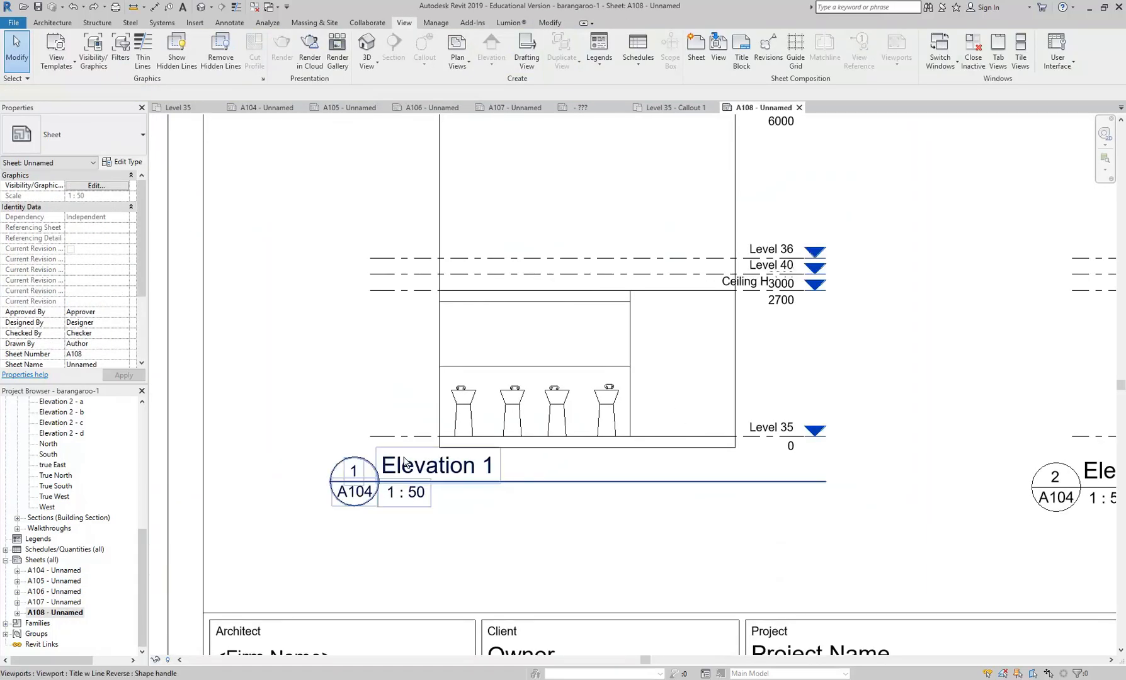
pyautogui.scroll(-2, 401, 481)
pyautogui.moveTo(401, 482); pyautogui.dragTo(387, 494, button='middle')
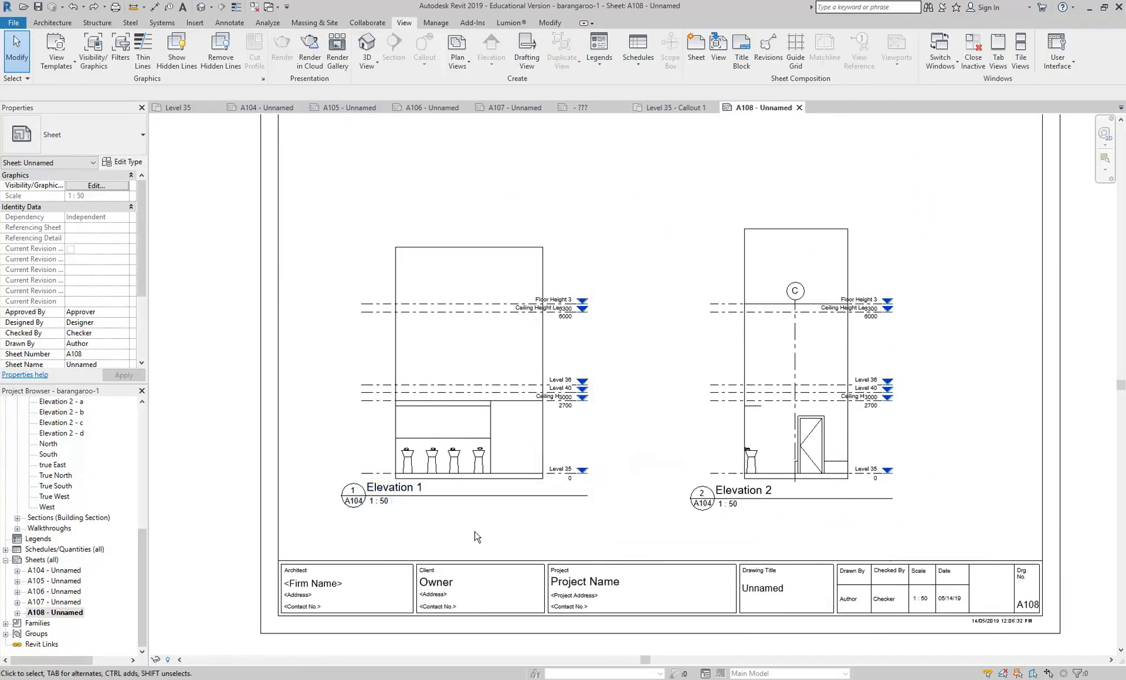
pyautogui.click(352, 503)
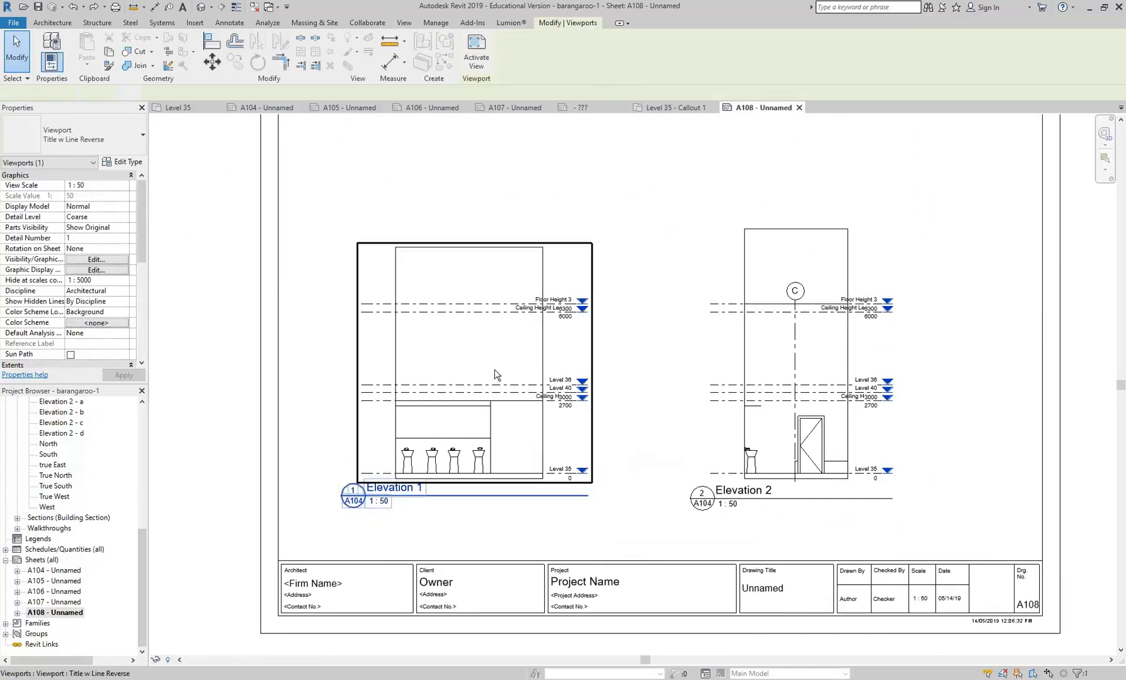
pyautogui.click(303, 465)
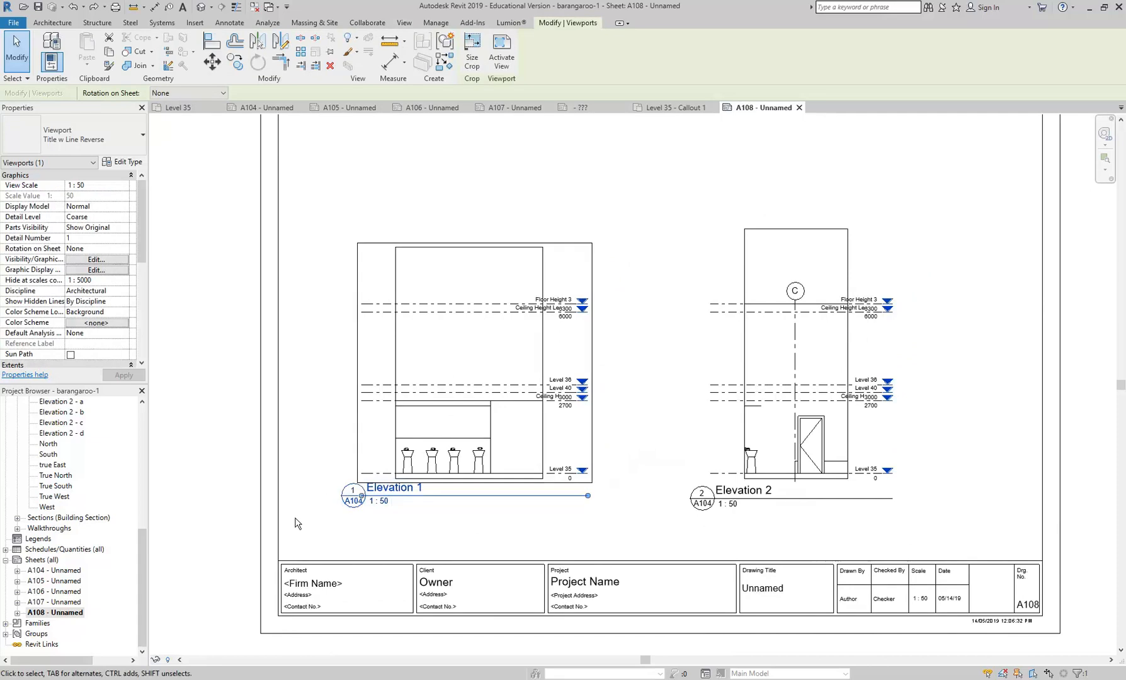
# - Open the Level 35 floor plan and inspect the opposing side arrows of the elevation marker above the washbasins
pyautogui.moveTo(142, 568); pyautogui.dragTo(138, 462)
pyautogui.doubleClick(63, 445)
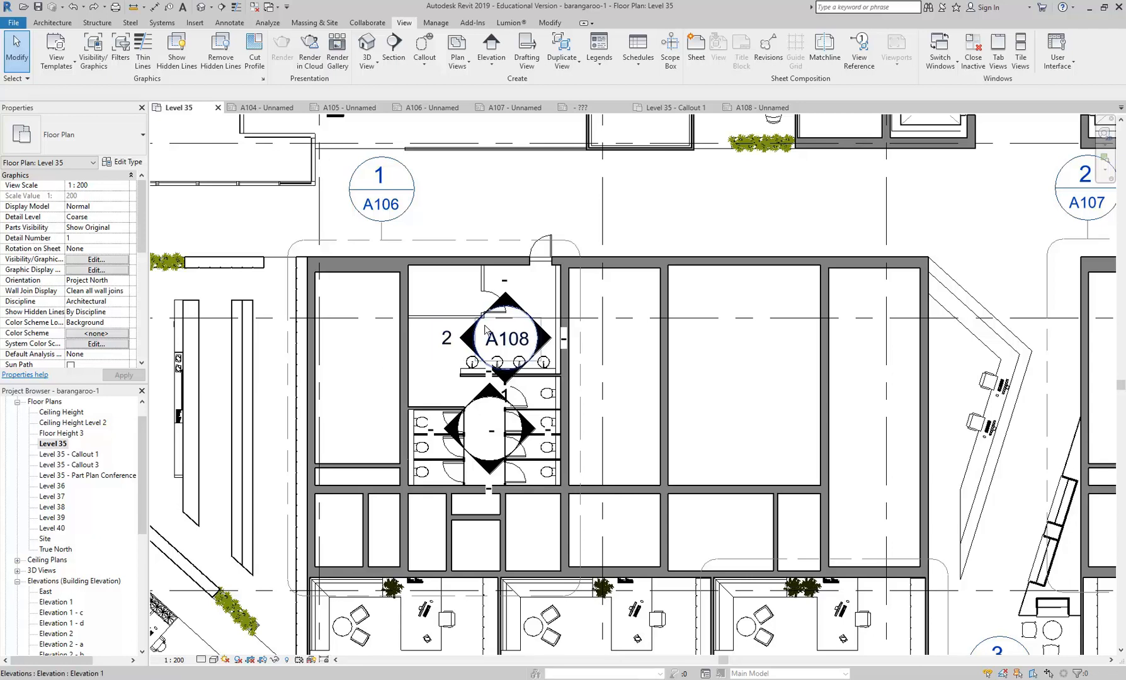
pyautogui.click(478, 334)
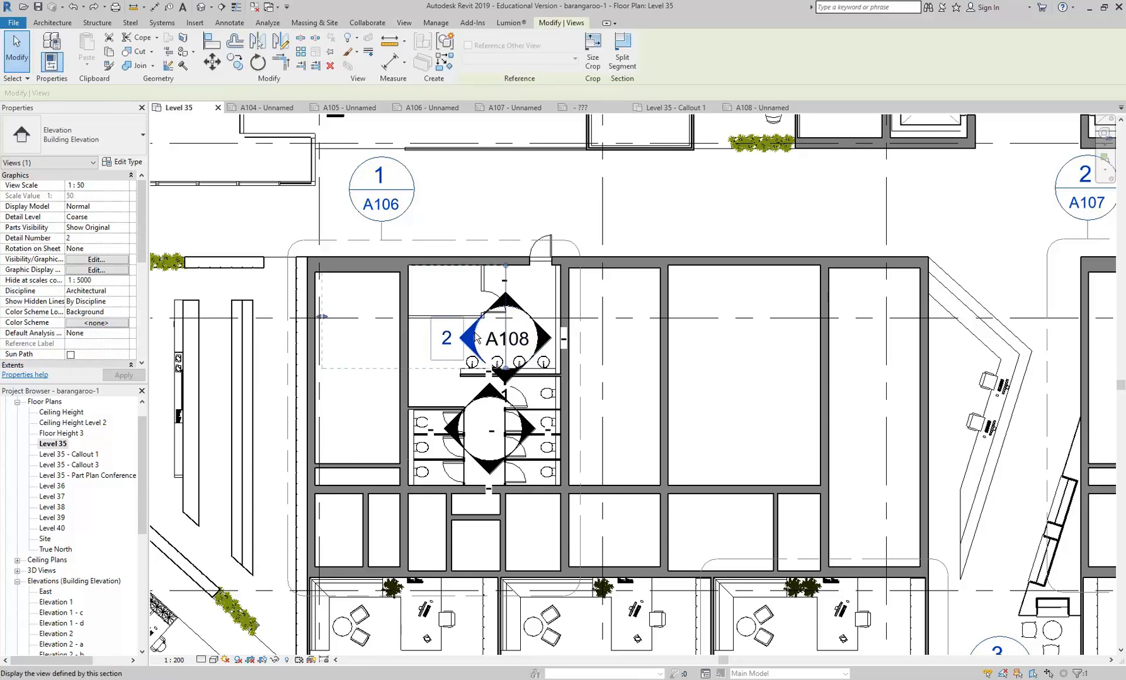
pyautogui.scroll(2, 479, 340)
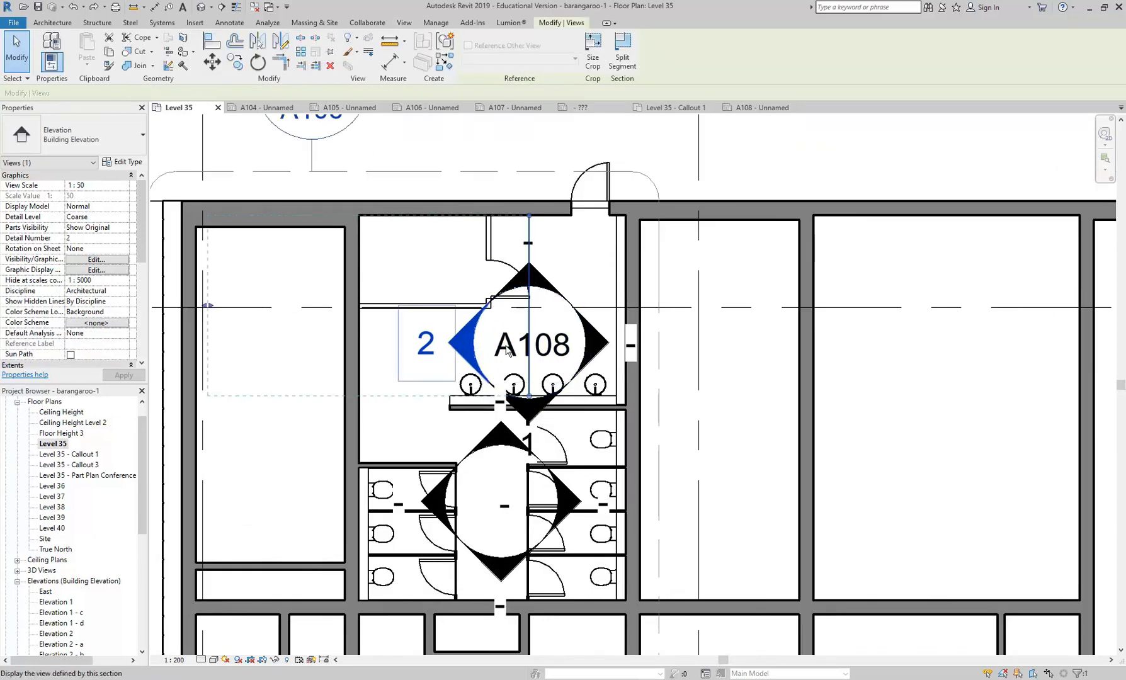
pyautogui.click(573, 379)
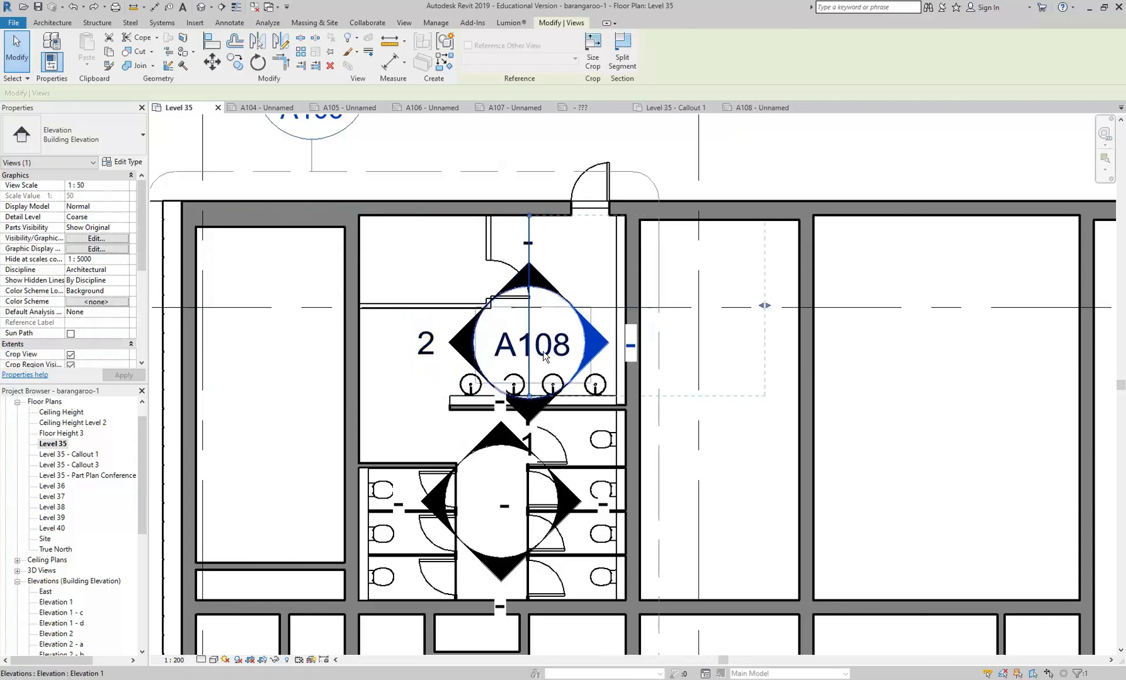
# - Review the washbasin marker's type properties, then check the referencing sheet and detail of its Elevation 2 arrow
pyautogui.click(555, 351)
pyautogui.click(113, 165)
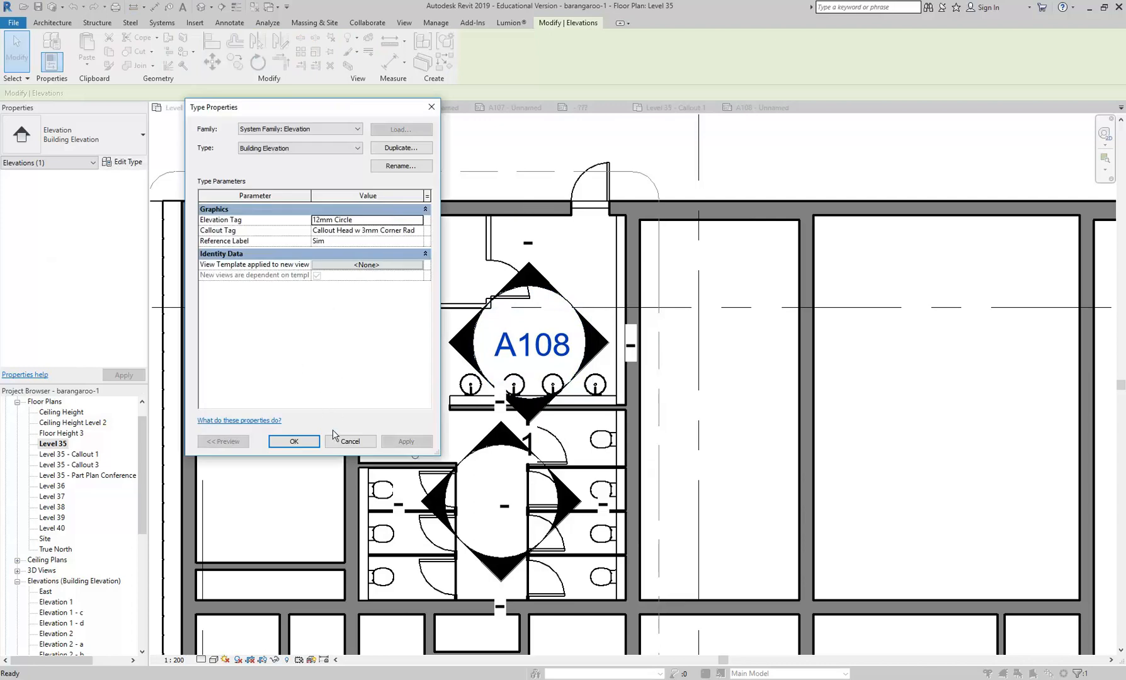
pyautogui.click(349, 441)
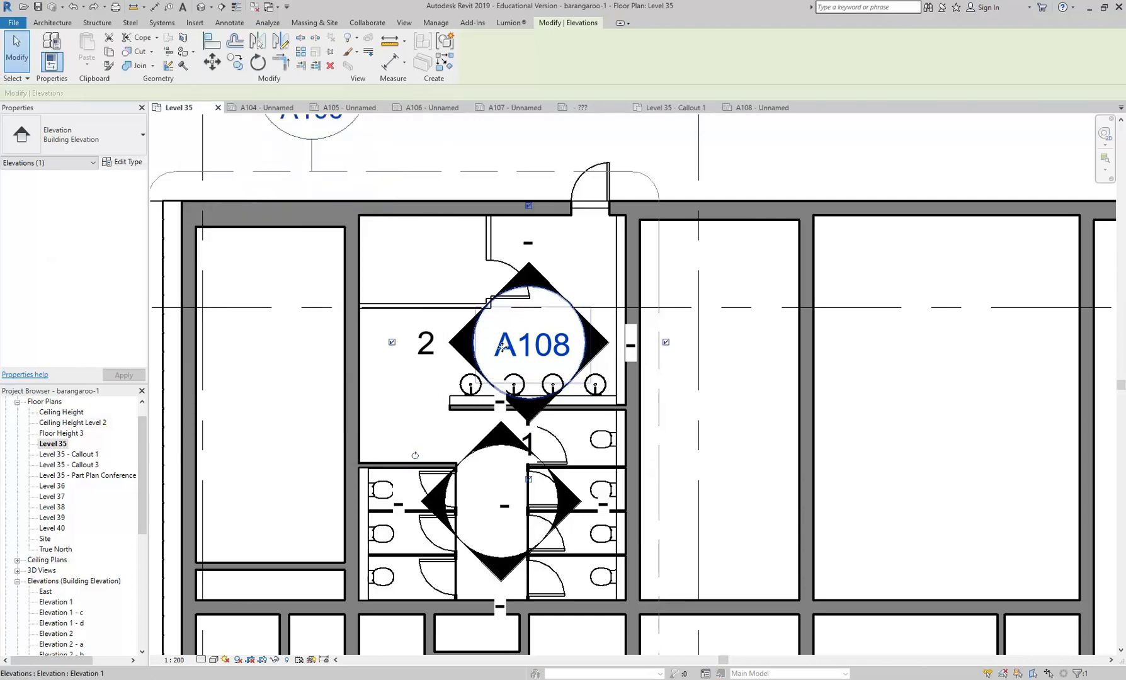
pyautogui.click(460, 356)
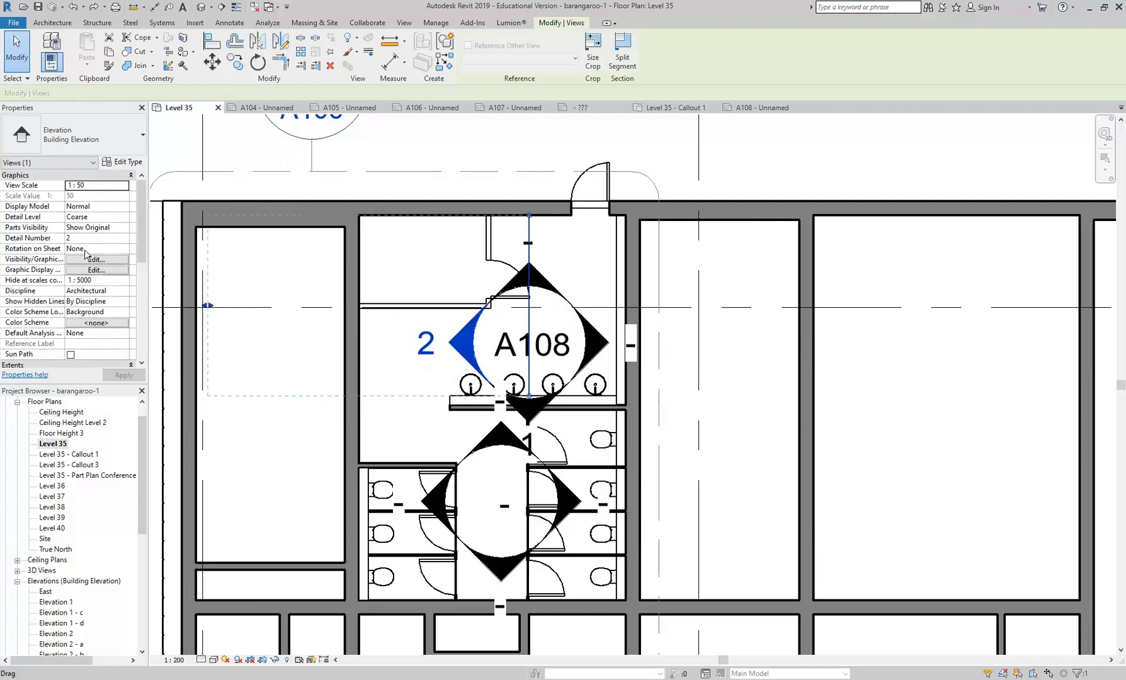
pyautogui.moveTo(142, 224); pyautogui.dragTo(143, 340)
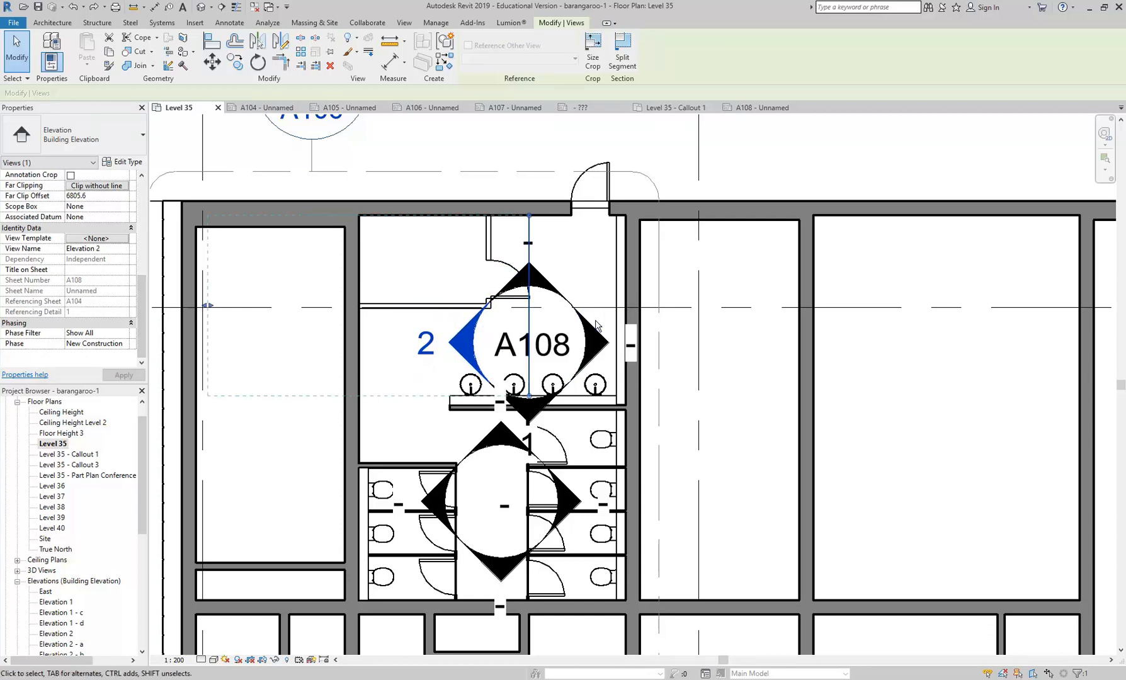
# - Hide the Elevation 2 arrow and the circular body of the washbasin elevation marker in the Level 35 floor plan
pyautogui.click(549, 323)
pyautogui.click(534, 279)
pyautogui.click(547, 350)
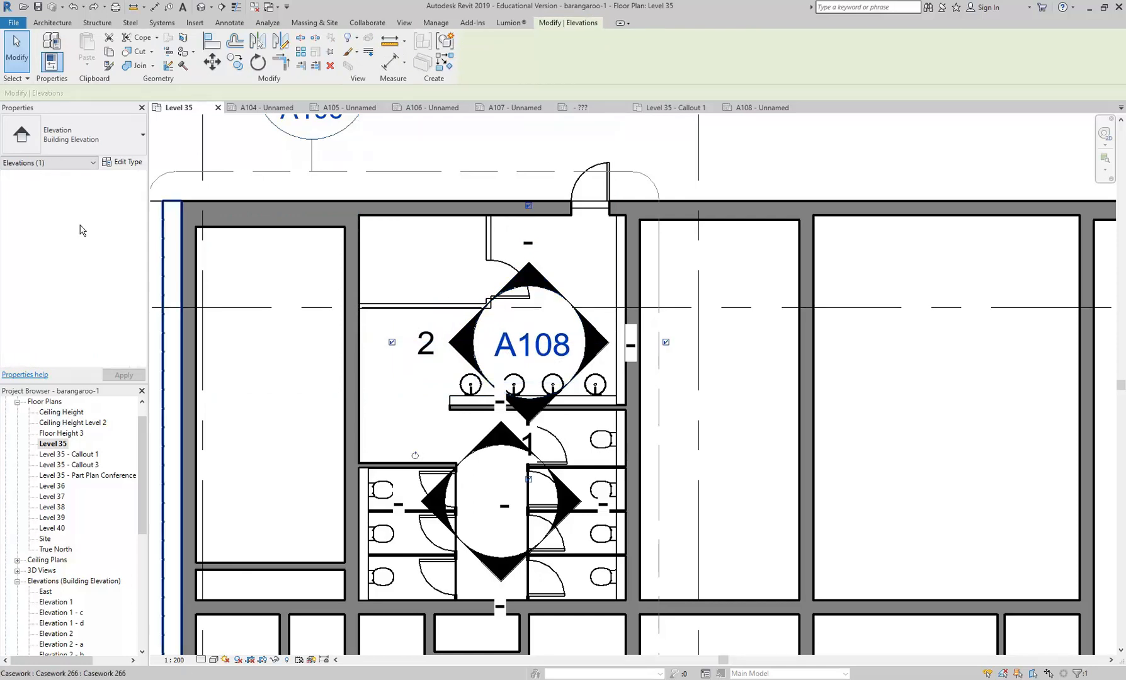
pyautogui.click(460, 345)
pyautogui.rightClick(461, 349)
pyautogui.moveTo(605, 420)
pyautogui.click(670, 423)
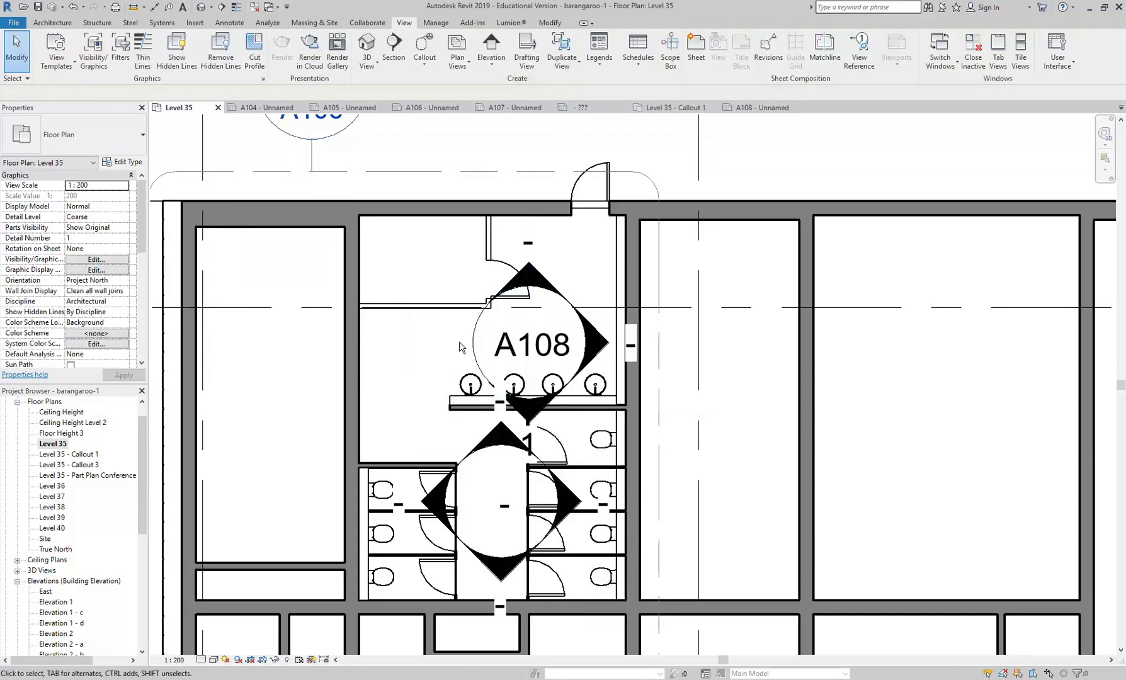
pyautogui.click(475, 343)
pyautogui.rightClick(473, 342)
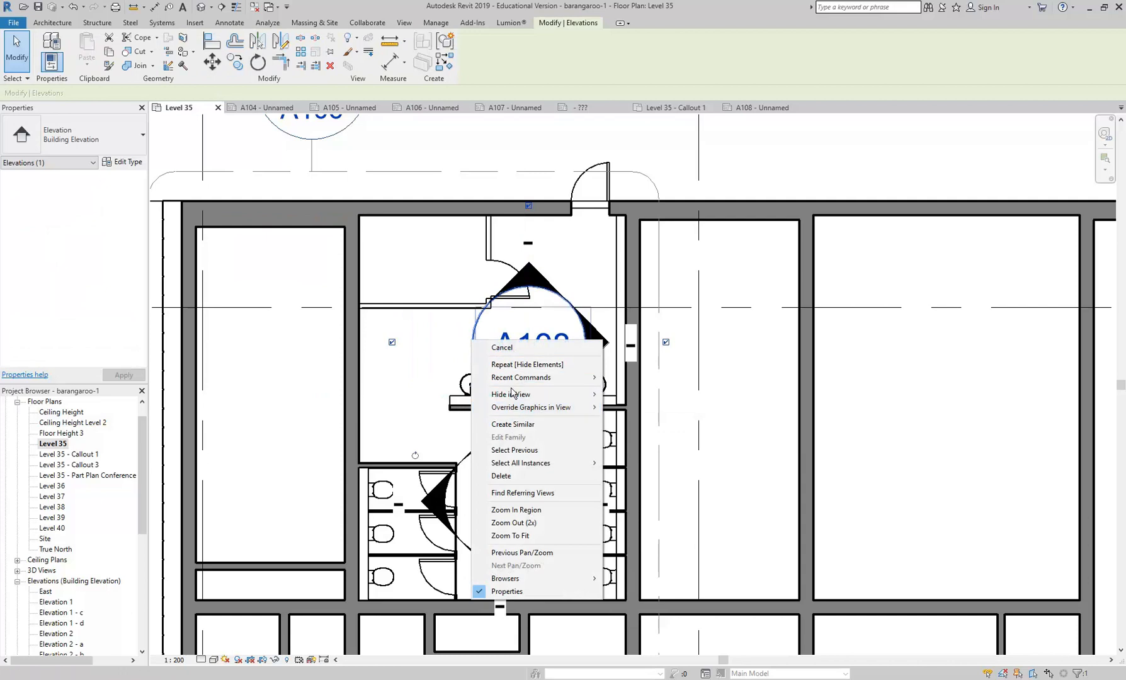
pyautogui.moveTo(523, 394)
pyautogui.click(637, 395)
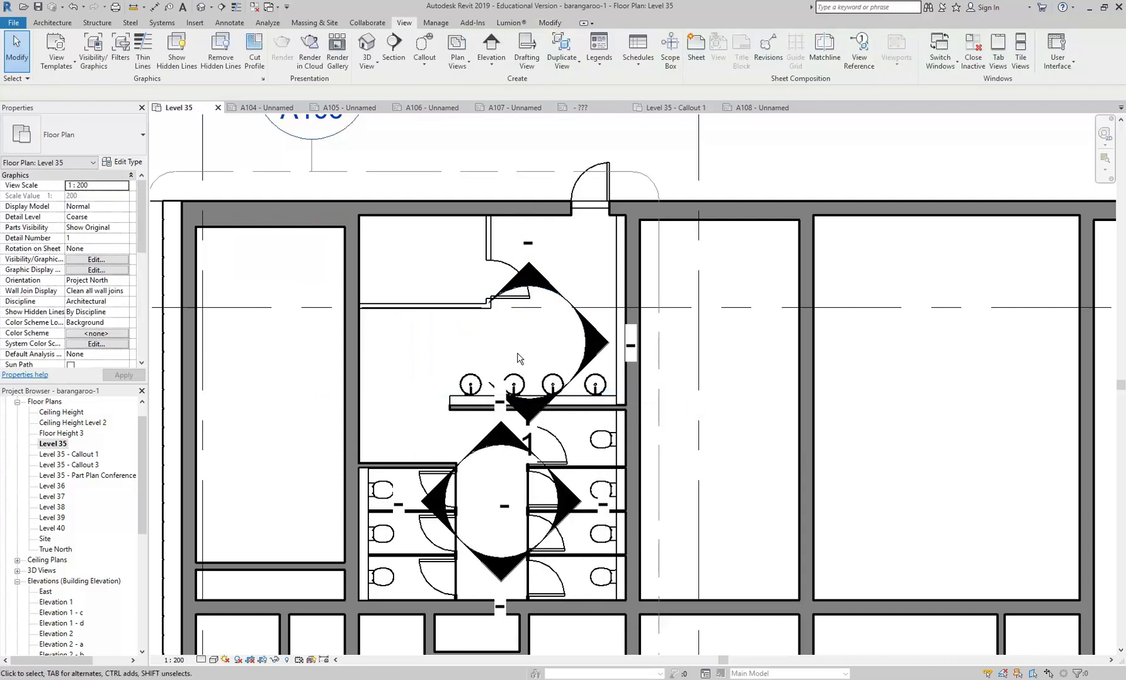
# - Hide the washbasin marker's two unnumbered arrows, the upper one and the one facing right, in the Level 35 plan
pyautogui.click(528, 277)
pyautogui.rightClick(533, 277)
pyautogui.moveTo(604, 349)
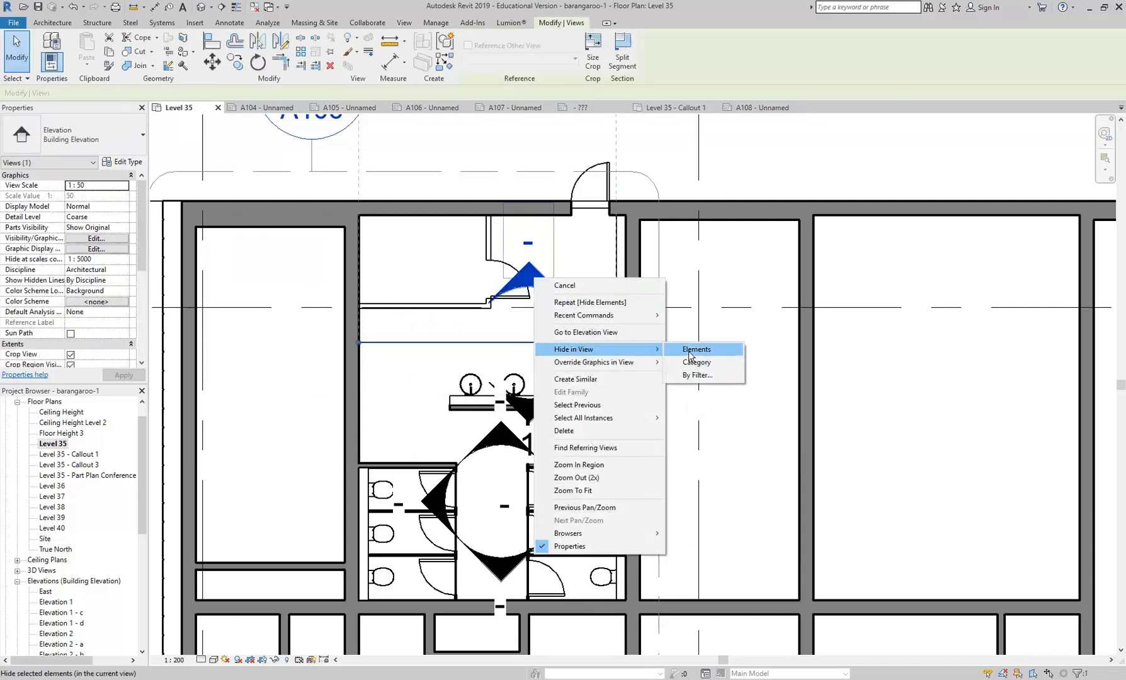
pyautogui.click(695, 349)
pyautogui.click(591, 329)
pyautogui.rightClick(596, 328)
pyautogui.moveTo(705, 397)
pyautogui.click(758, 397)
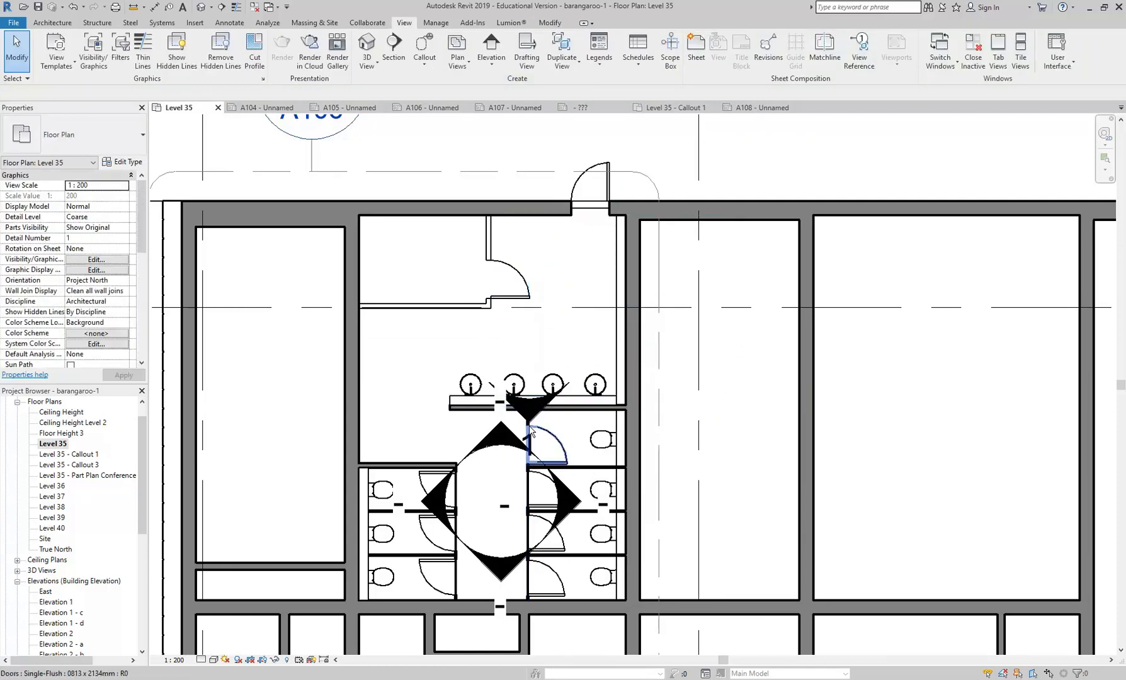
# - Hide the washbasin marker's remaining Elevation 1 arrow in the Level 35 plan
pyautogui.click(531, 432)
pyautogui.click(537, 407)
pyautogui.scroll(2, 537, 410)
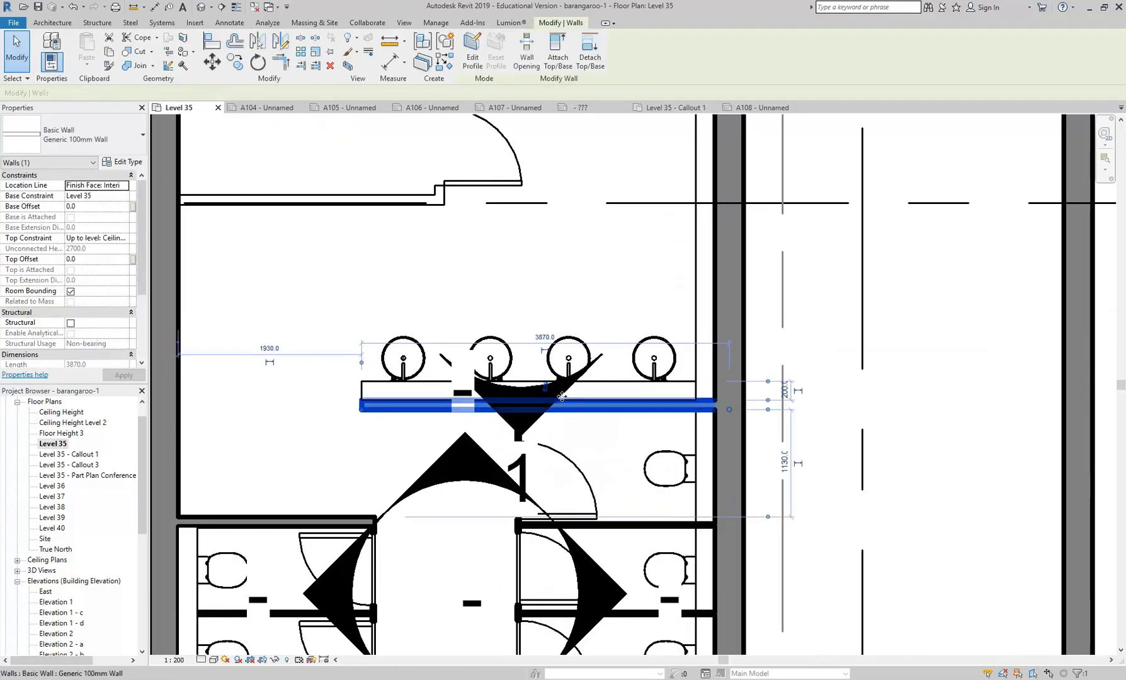
pyautogui.click(563, 388)
pyautogui.click(530, 432)
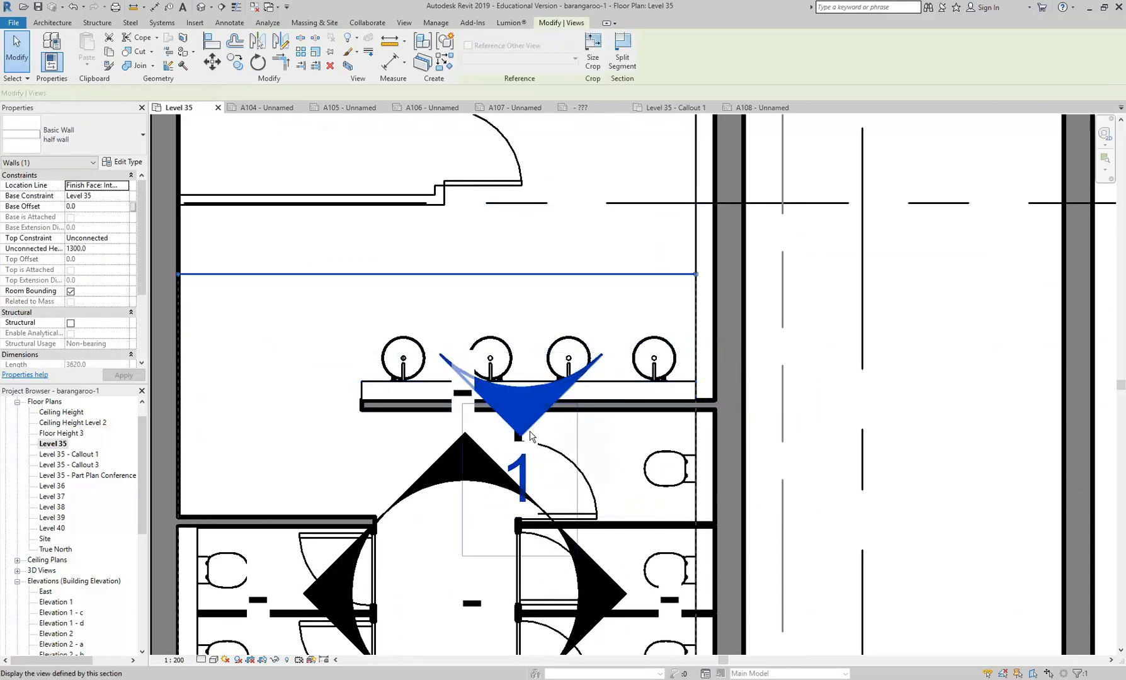
pyautogui.rightClick(531, 433)
pyautogui.moveTo(630, 226)
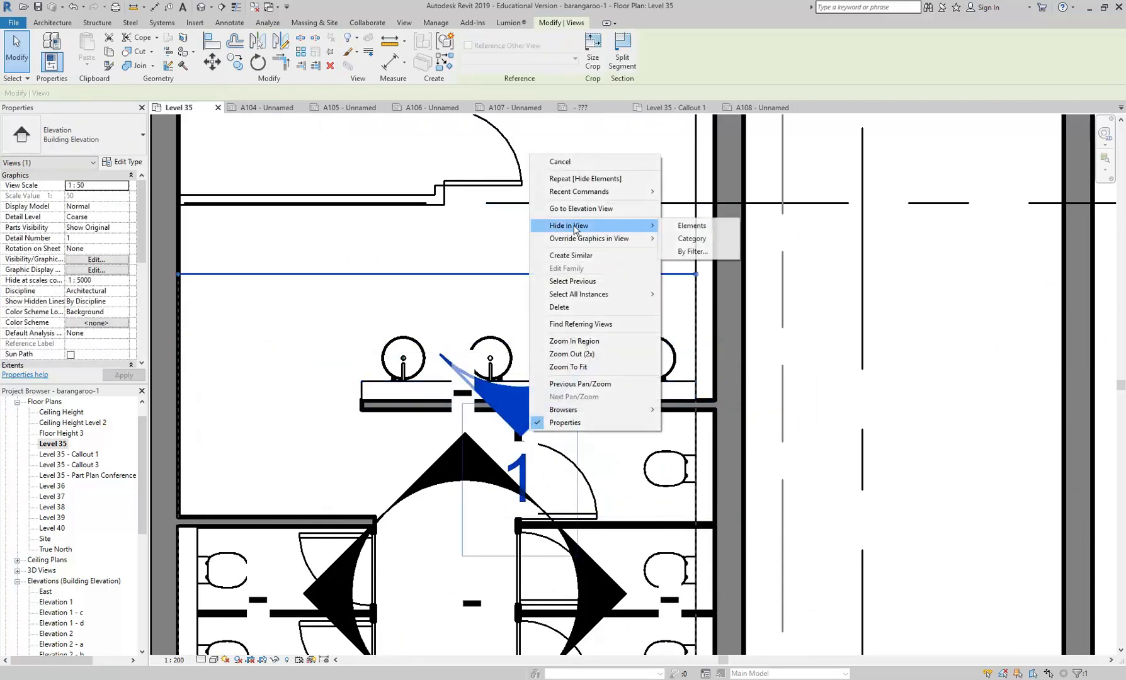
pyautogui.click(693, 226)
# - Open sheets A107 and A108 in turn and check the sheet references in their view titles
pyautogui.scroll(-3, 434, 441)
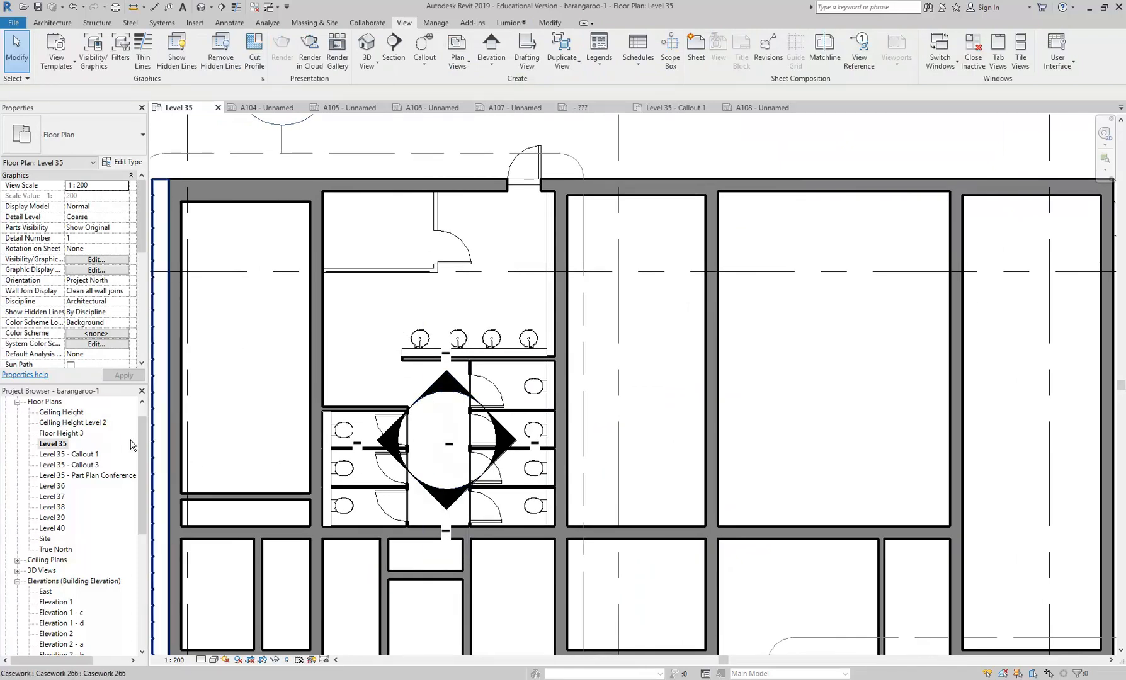
pyautogui.scroll(-8, 107, 504)
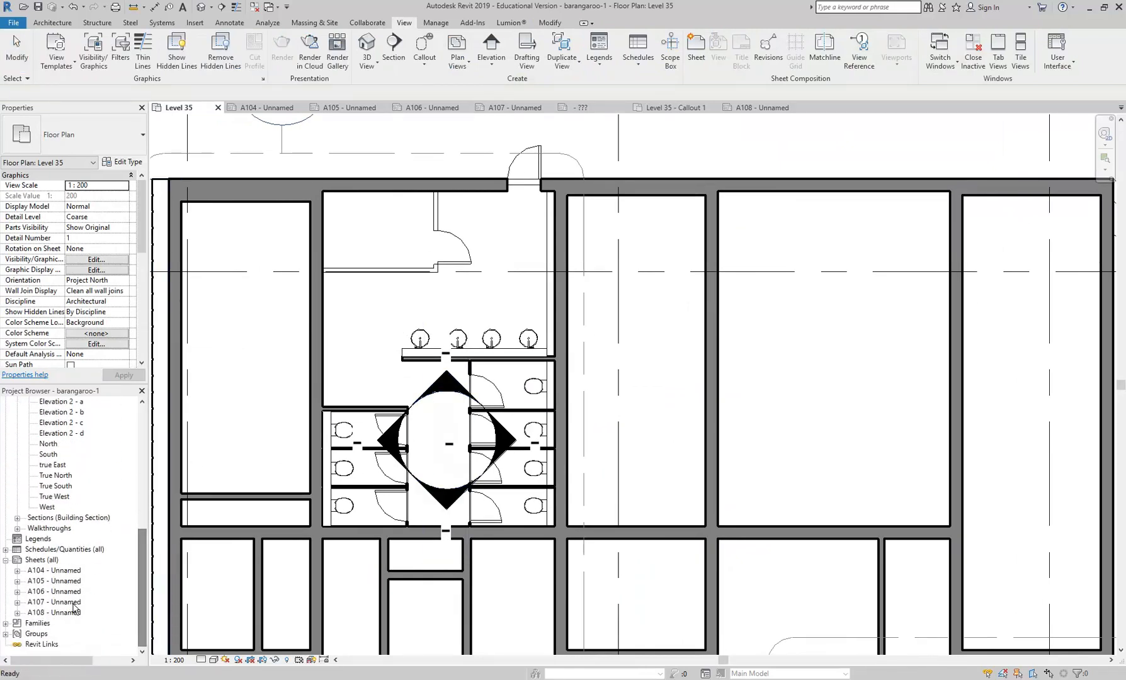
pyautogui.doubleClick(66, 602)
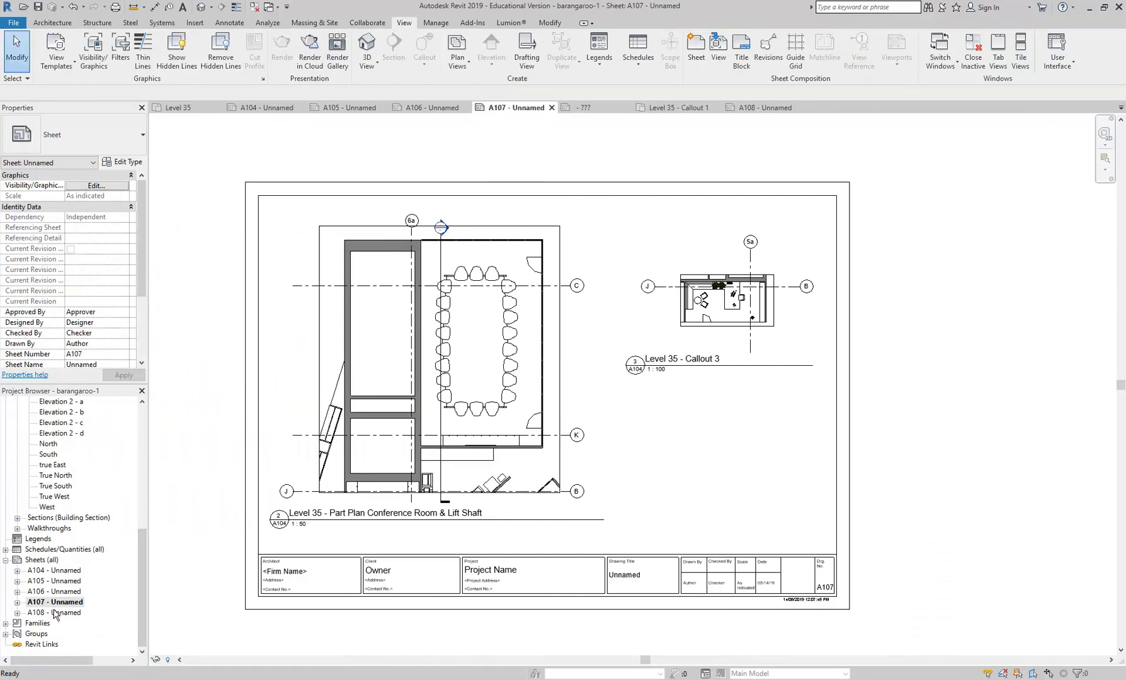
pyautogui.doubleClick(55, 613)
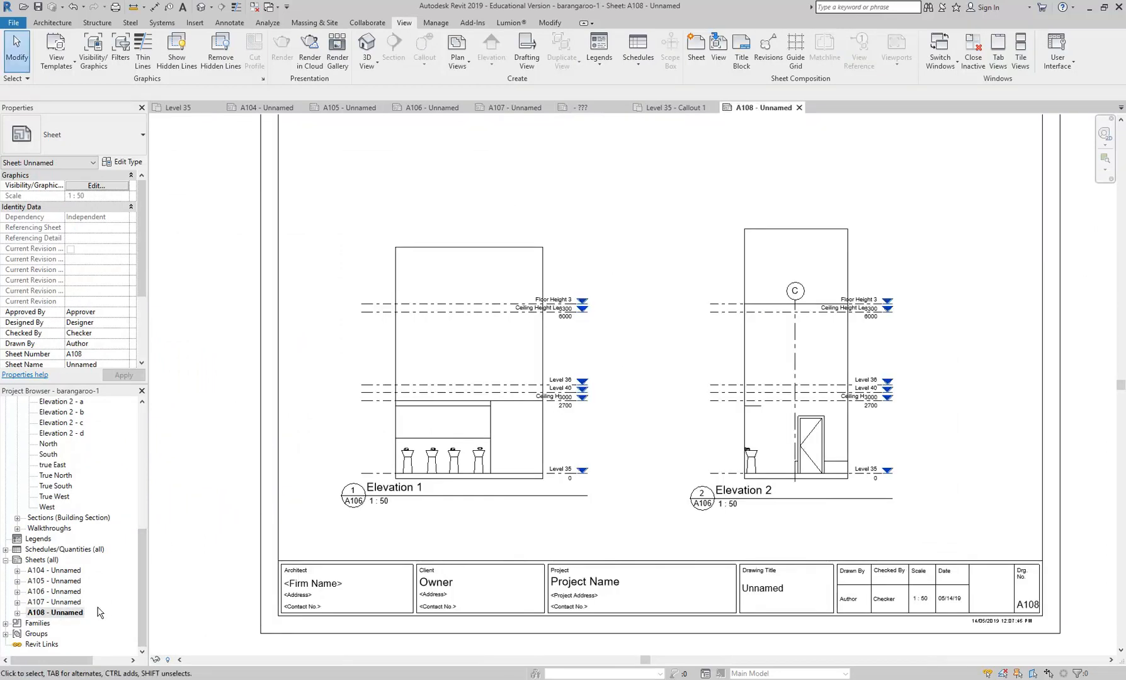
# - Compare the washroom plans on sheets A106 and A104 for the washbasin elevation marker and callout references
pyautogui.doubleClick(55, 592)
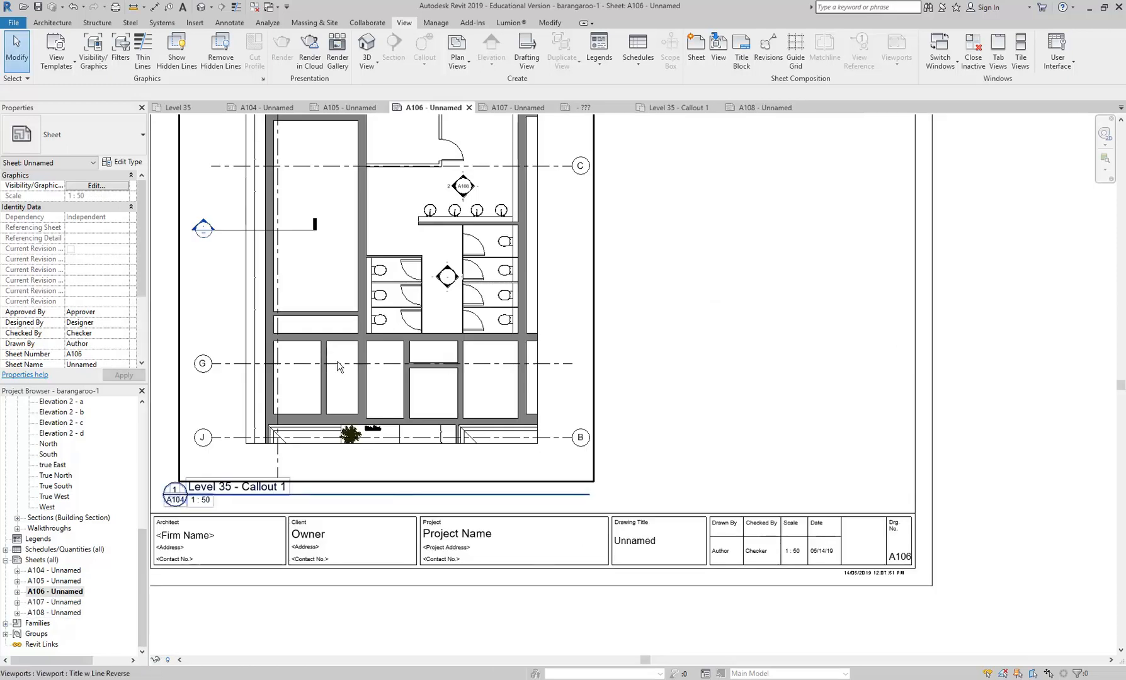
pyautogui.scroll(-1, 337, 361)
pyautogui.moveTo(338, 360); pyautogui.dragTo(433, 421, button='middle')
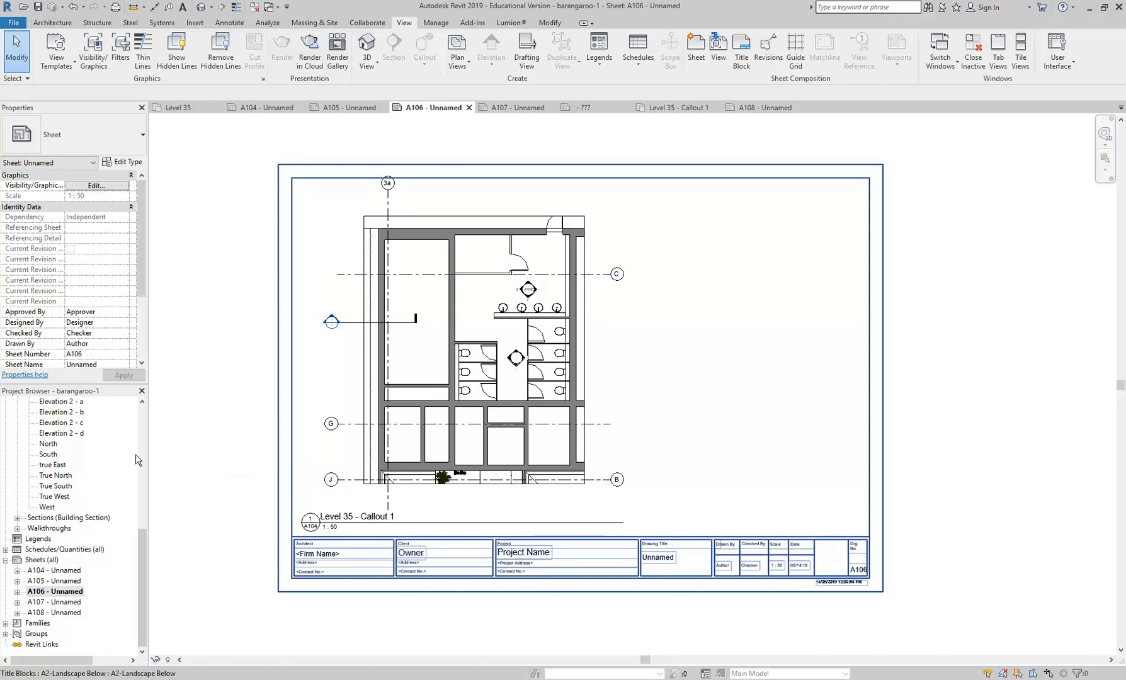
pyautogui.click(52, 570)
pyautogui.doubleClick(53, 572)
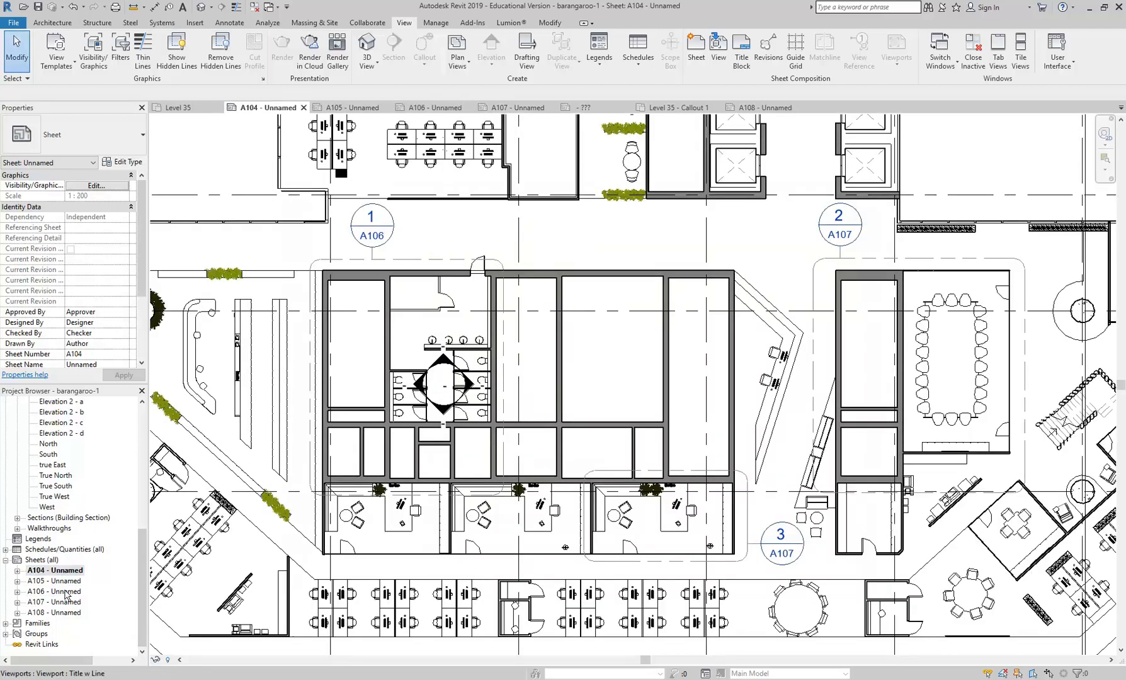
pyautogui.doubleClick(54, 592)
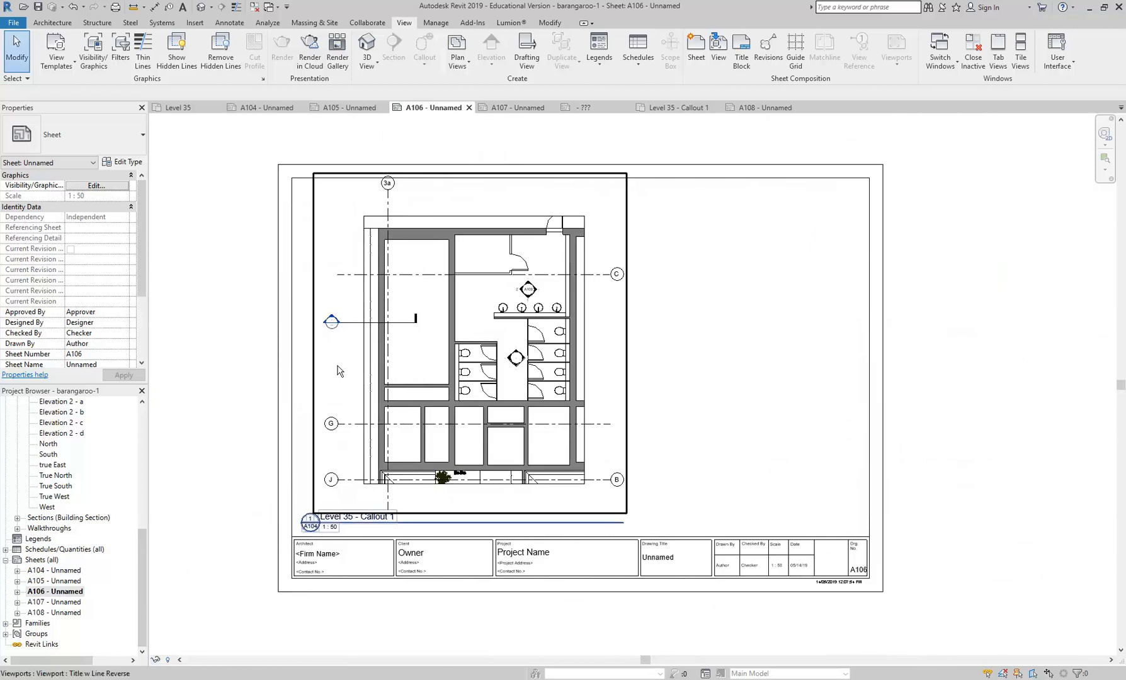
pyautogui.doubleClick(66, 570)
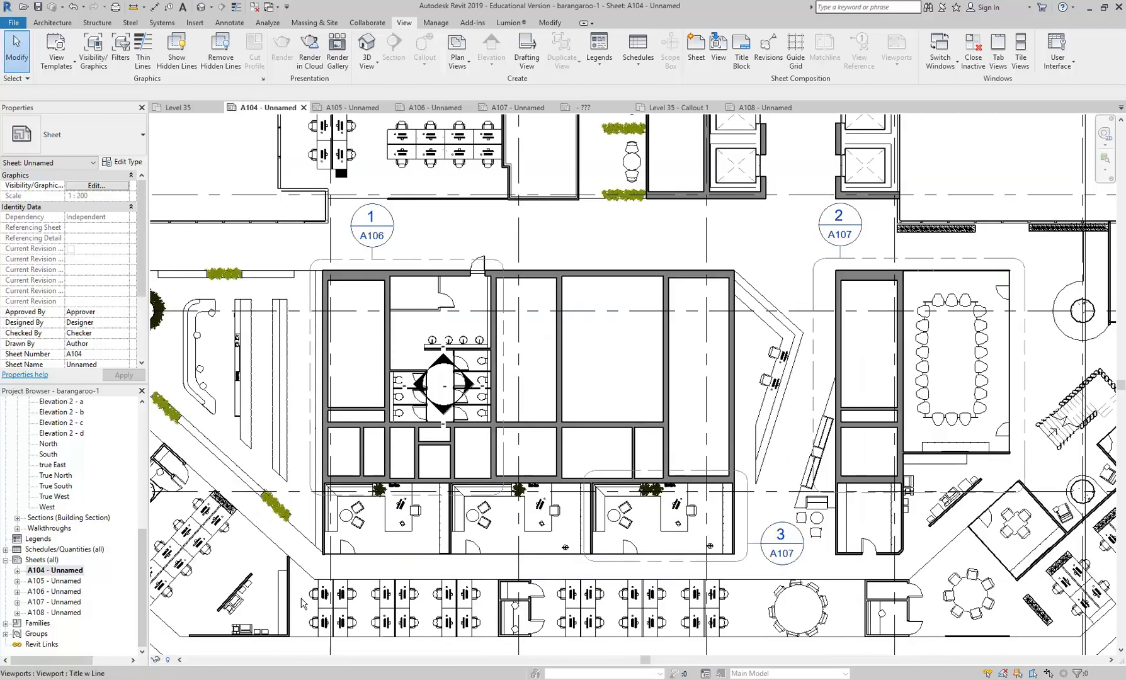
# - Activate the Level 35 viewport on sheet A104 and briefly reveal its hidden elements to check the washbasin marker
pyautogui.moveTo(327, 524); pyautogui.dragTo(308, 488)
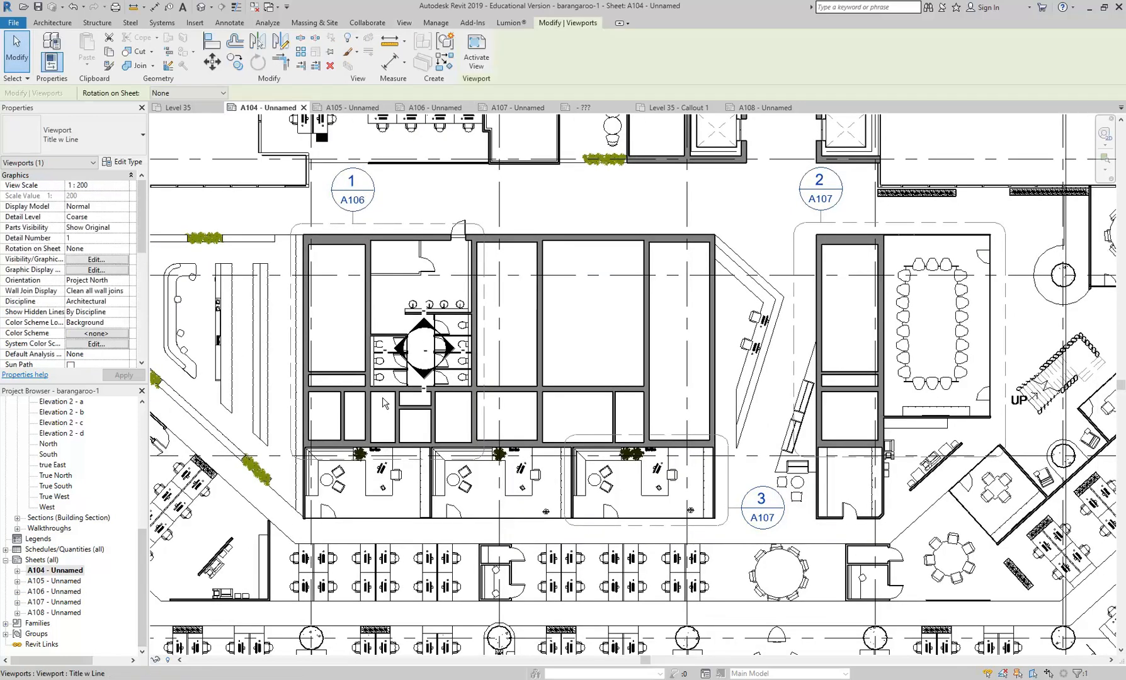
pyautogui.rightClick(385, 106)
pyautogui.click(420, 158)
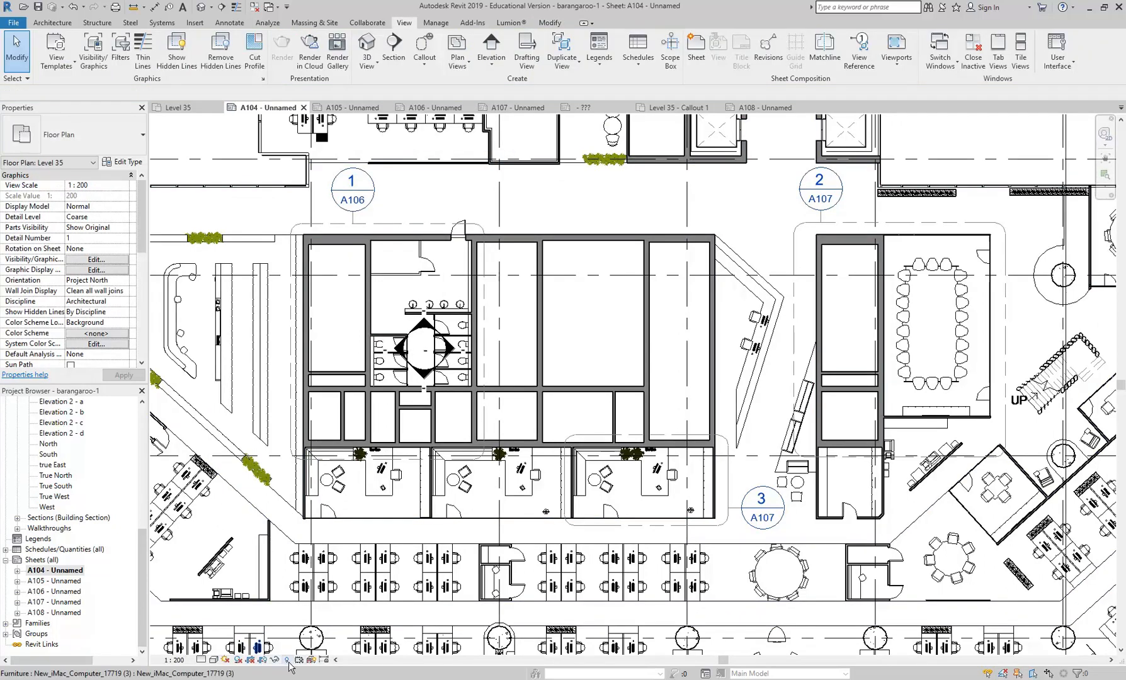
pyautogui.press('r')
pyautogui.press('h')
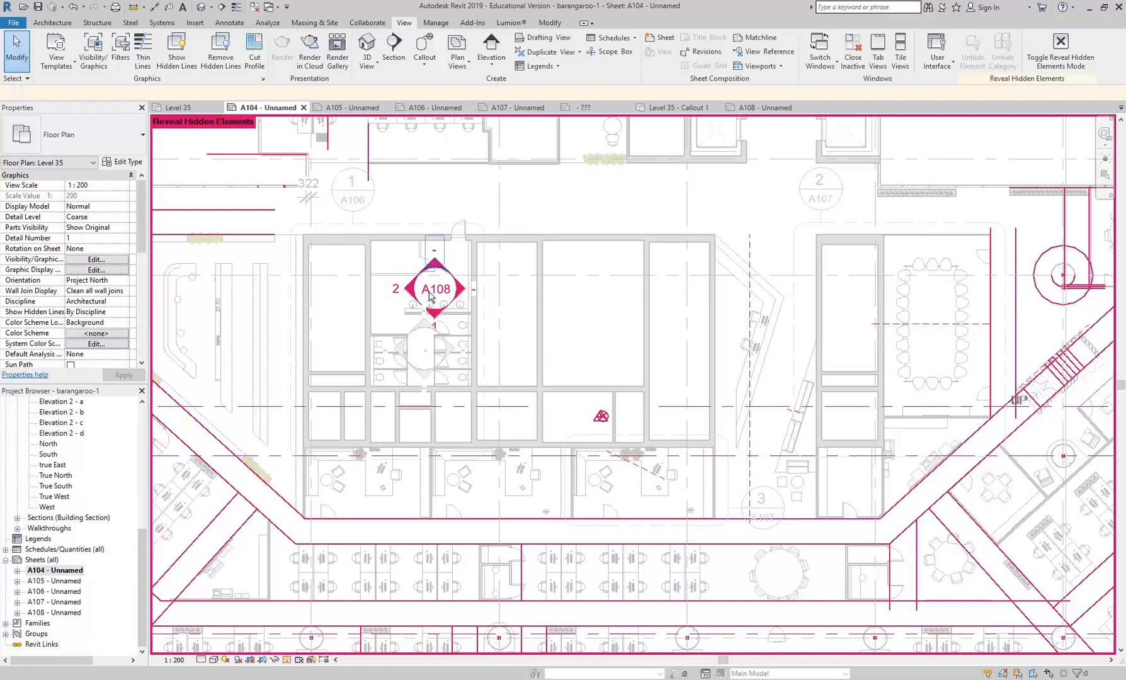
pyautogui.click(287, 661)
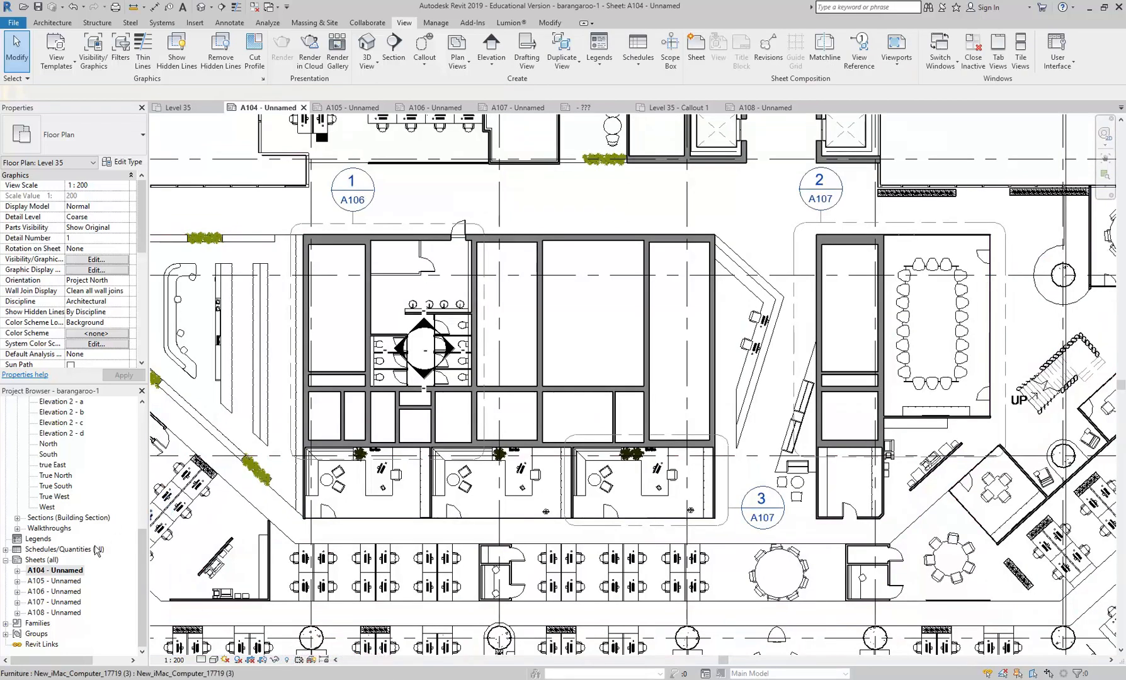
# - Check the washbasin marker's sheet number on A106 against the sheet references in the elevation titles on A108
pyautogui.doubleClick(63, 592)
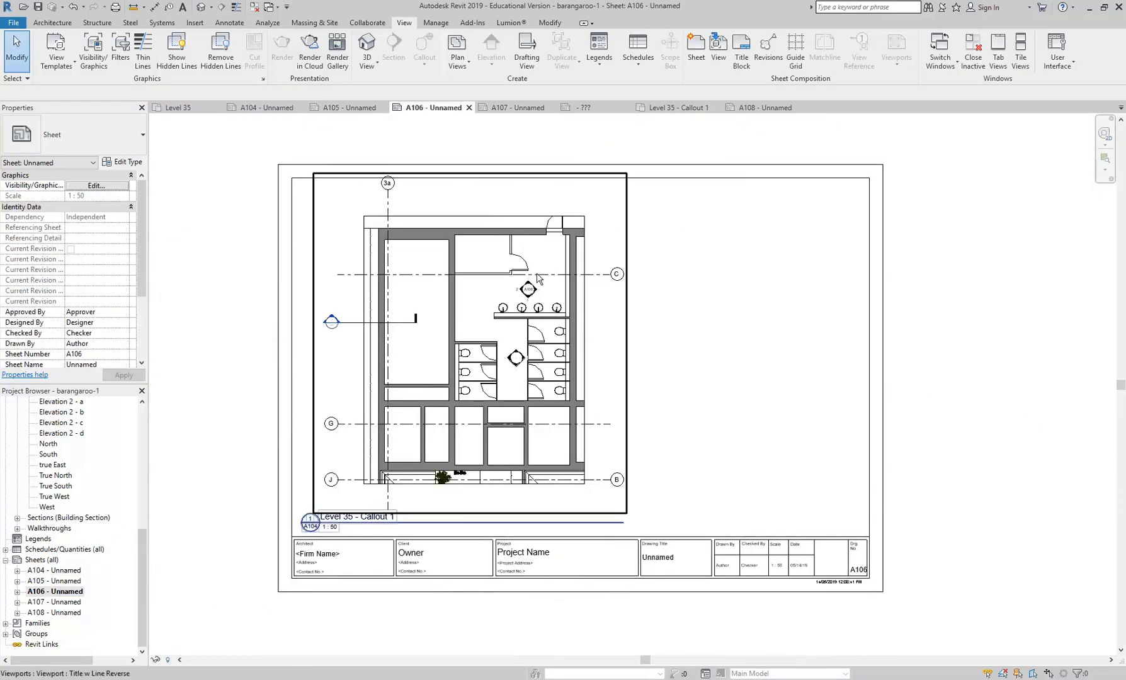
pyautogui.scroll(3, 528, 296)
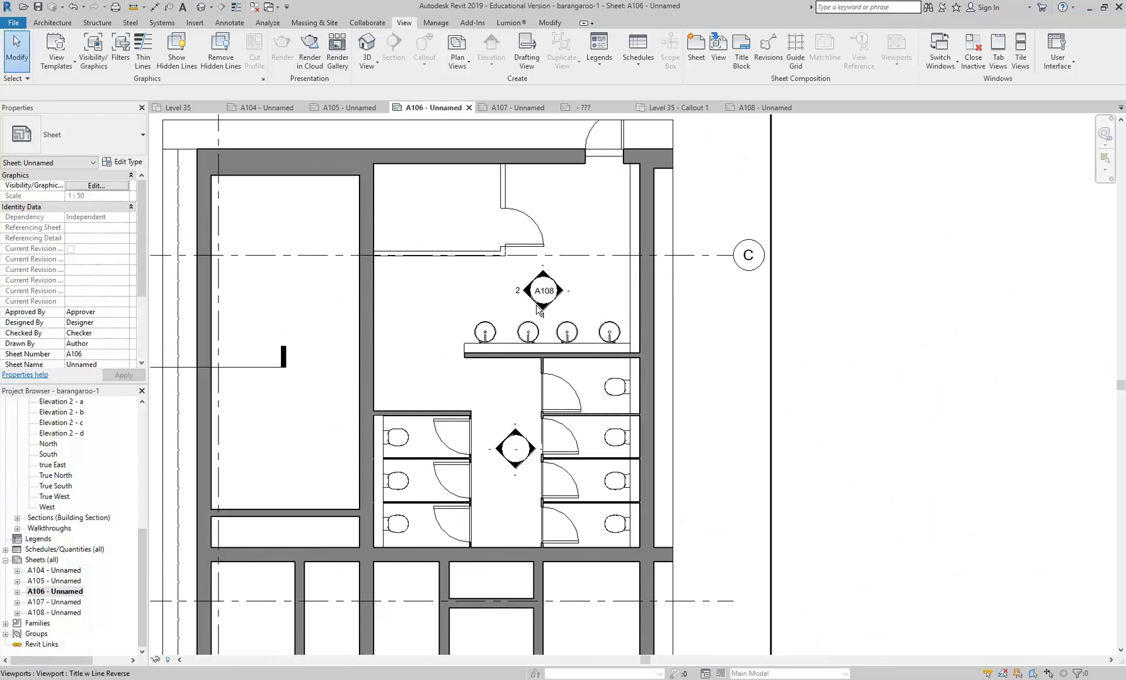
pyautogui.doubleClick(54, 612)
pyautogui.scroll(3, 380, 497)
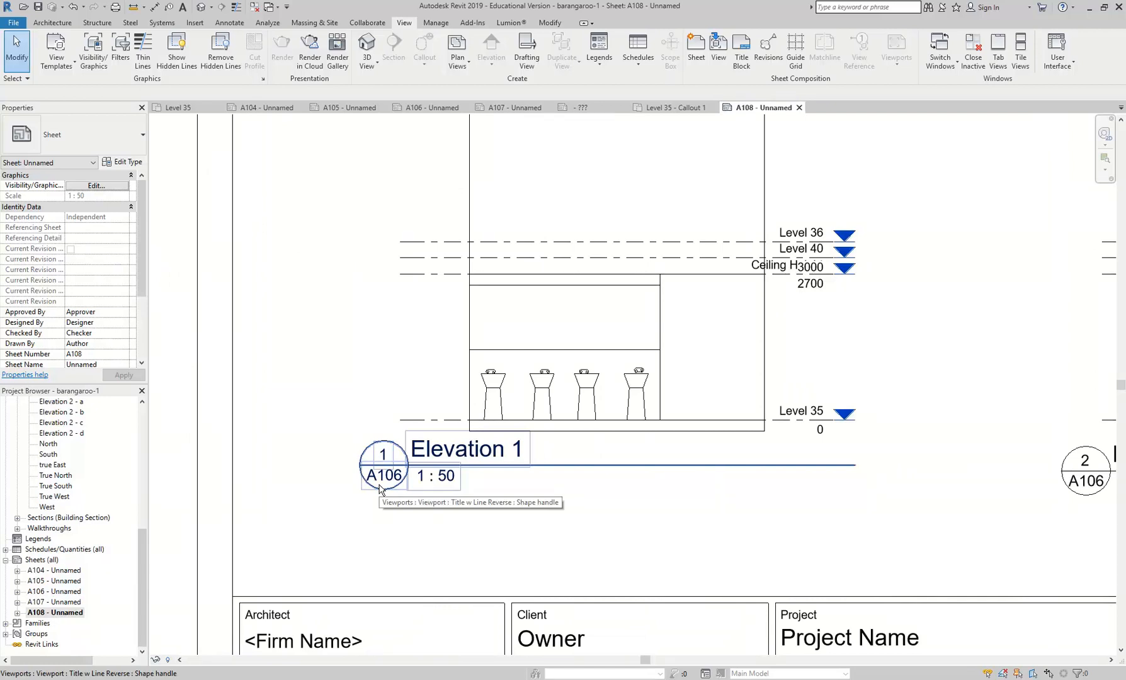
pyautogui.scroll(-4, 596, 515)
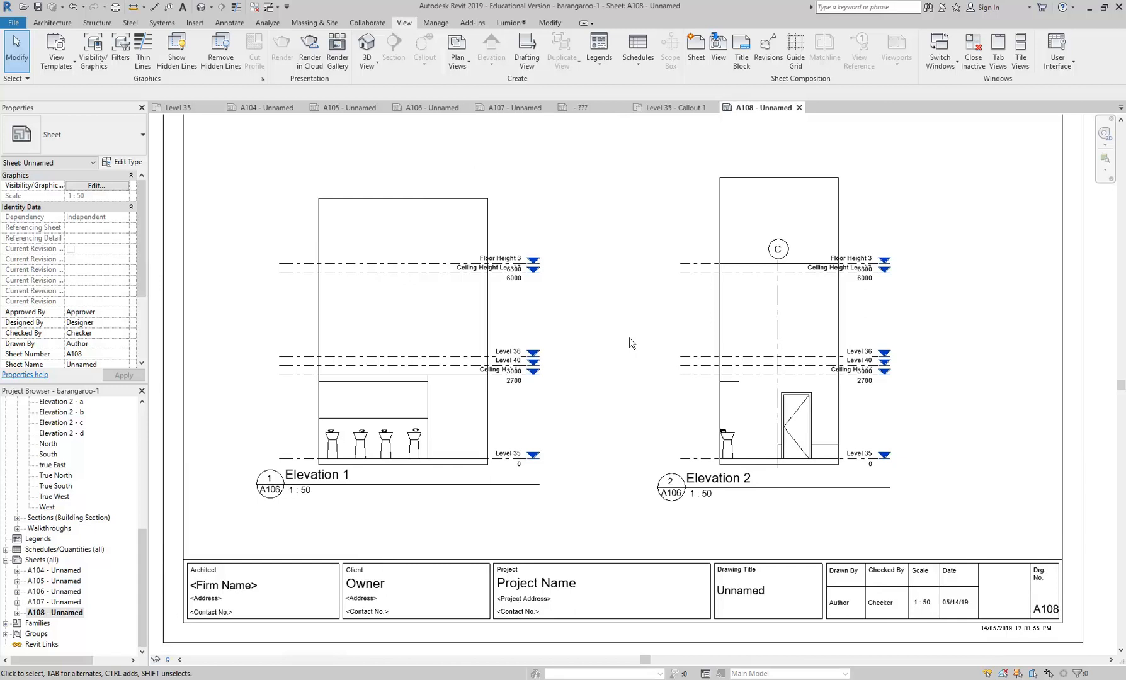
pyautogui.moveTo(636, 347); pyautogui.dragTo(640, 350, button='middle')
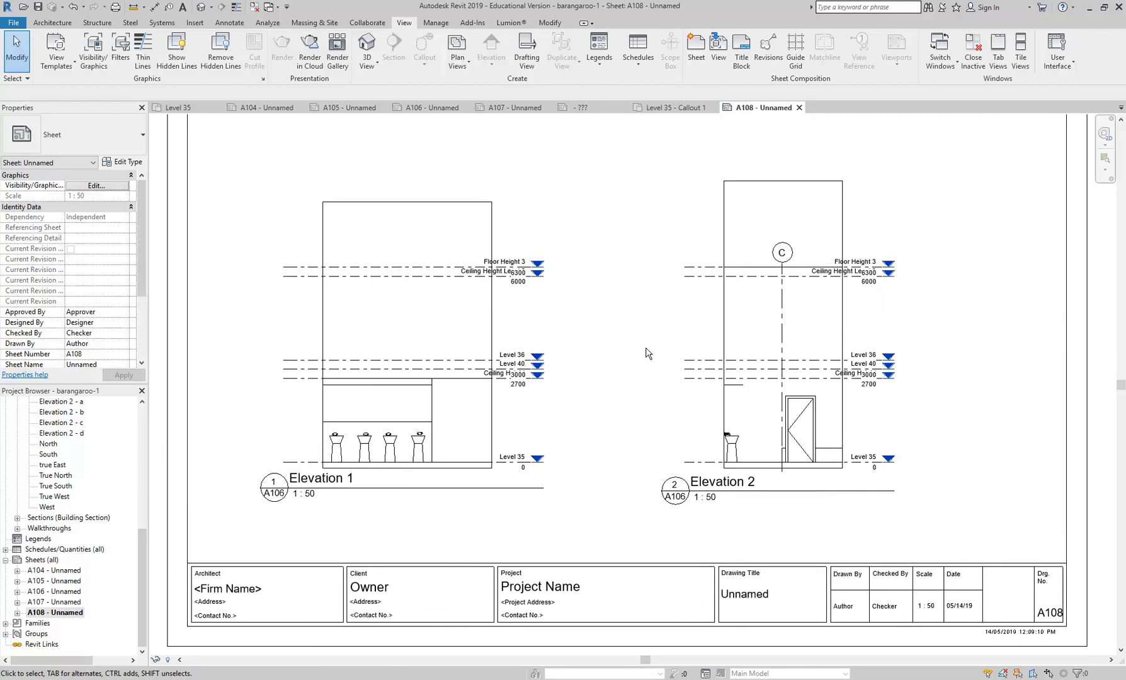
# - Activate the Elevation 1 view on sheet A108, lower its top crop edge to just above Level 36, and deactivate it
pyautogui.scroll(-1, 646, 350)
pyautogui.moveTo(651, 356); pyautogui.dragTo(630, 408, button='middle')
pyautogui.scroll(-1, 630, 408)
pyautogui.click(383, 401)
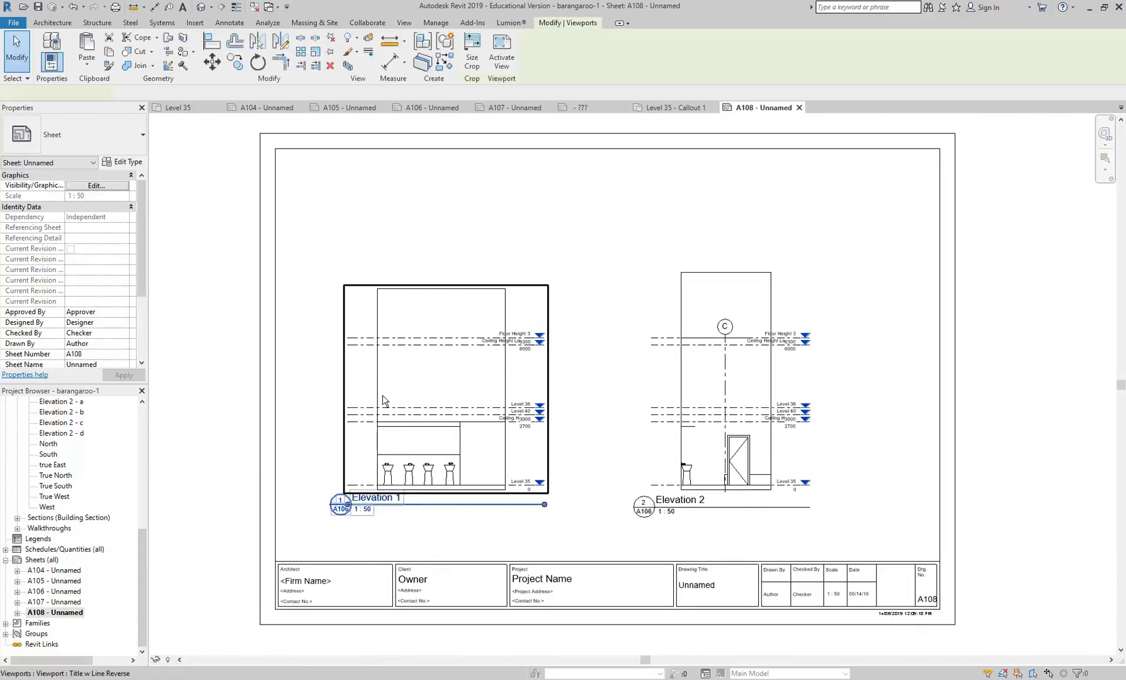
pyautogui.doubleClick(420, 399)
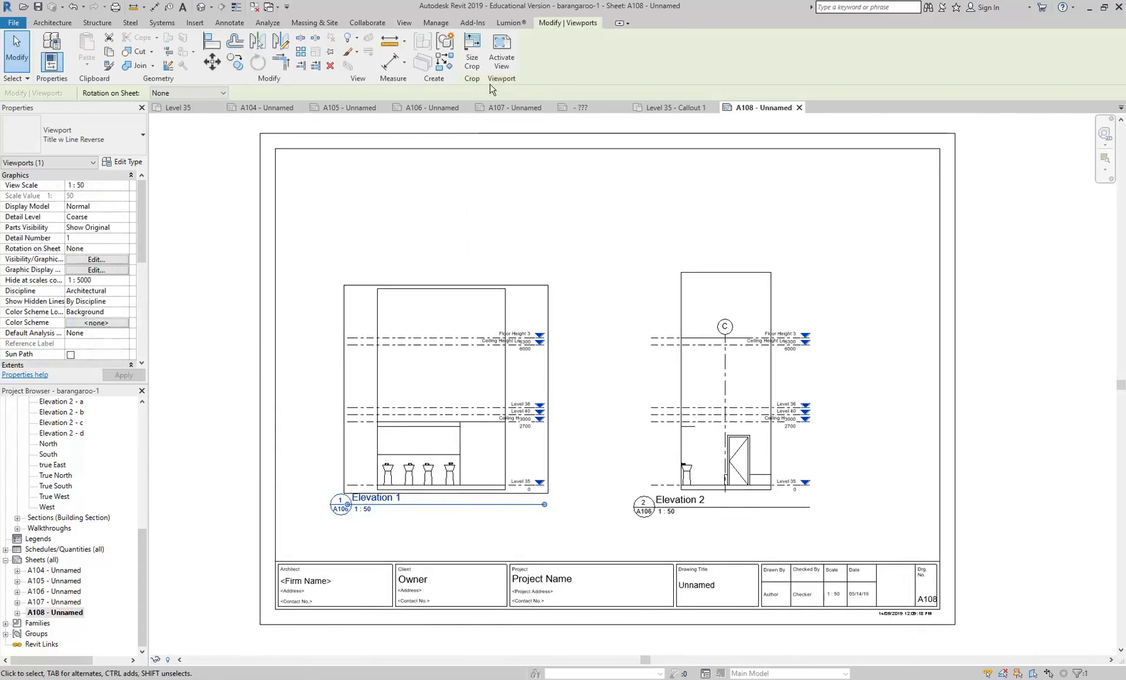
pyautogui.scroll(3, 441, 277)
pyautogui.click(441, 255)
pyautogui.moveTo(447, 254); pyautogui.dragTo(448, 420)
pyautogui.rightClick(581, 313)
pyautogui.click(619, 367)
# - Activate the Elevation 2 view, lower its top crop edge level with Elevation 1's, and deactivate it
pyautogui.click(825, 277)
pyautogui.rightClick(827, 275)
pyautogui.click(857, 329)
pyautogui.click(880, 230)
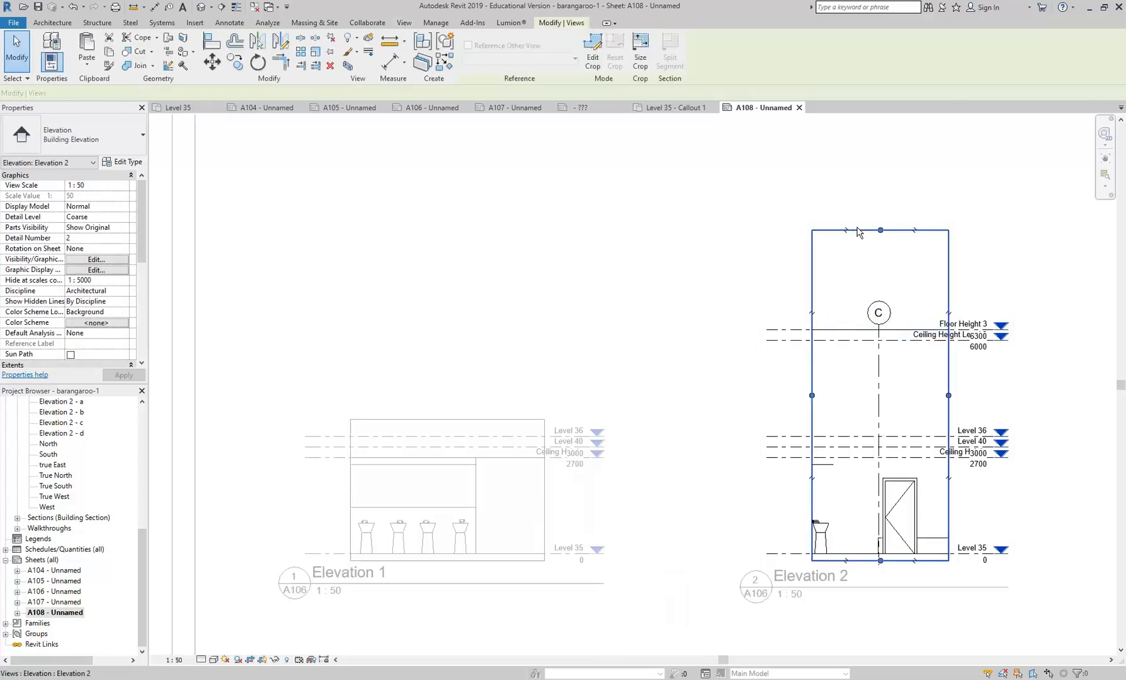
pyautogui.moveTo(868, 359); pyautogui.dragTo(861, 420)
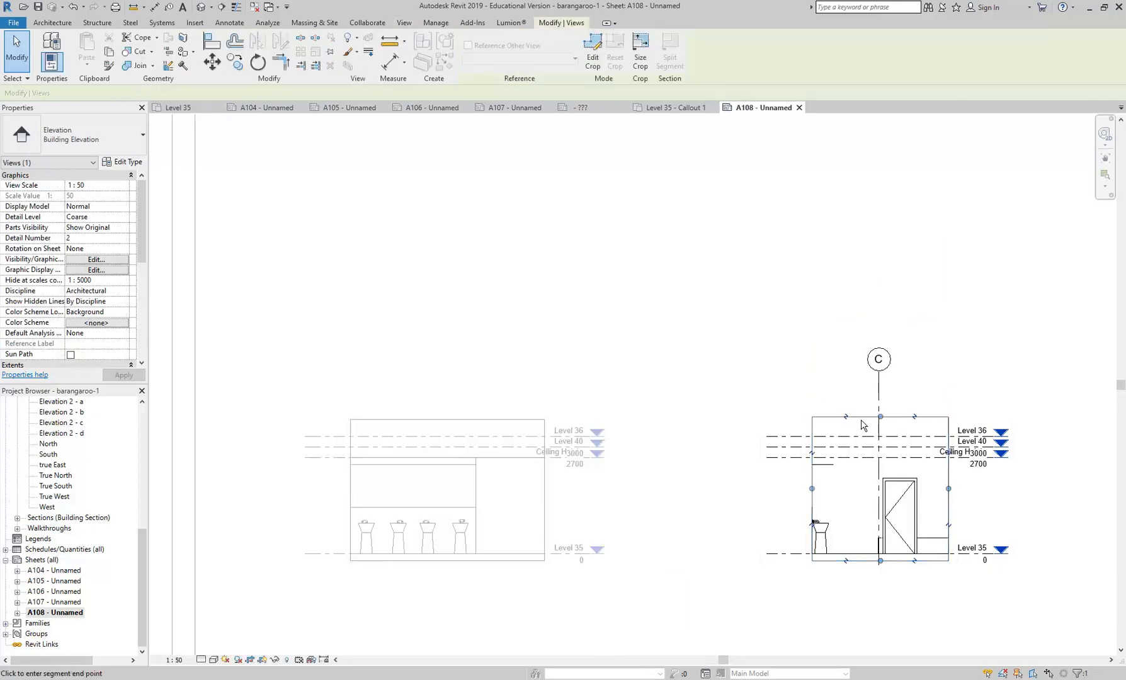
pyautogui.click(625, 301)
pyautogui.rightClick(622, 283)
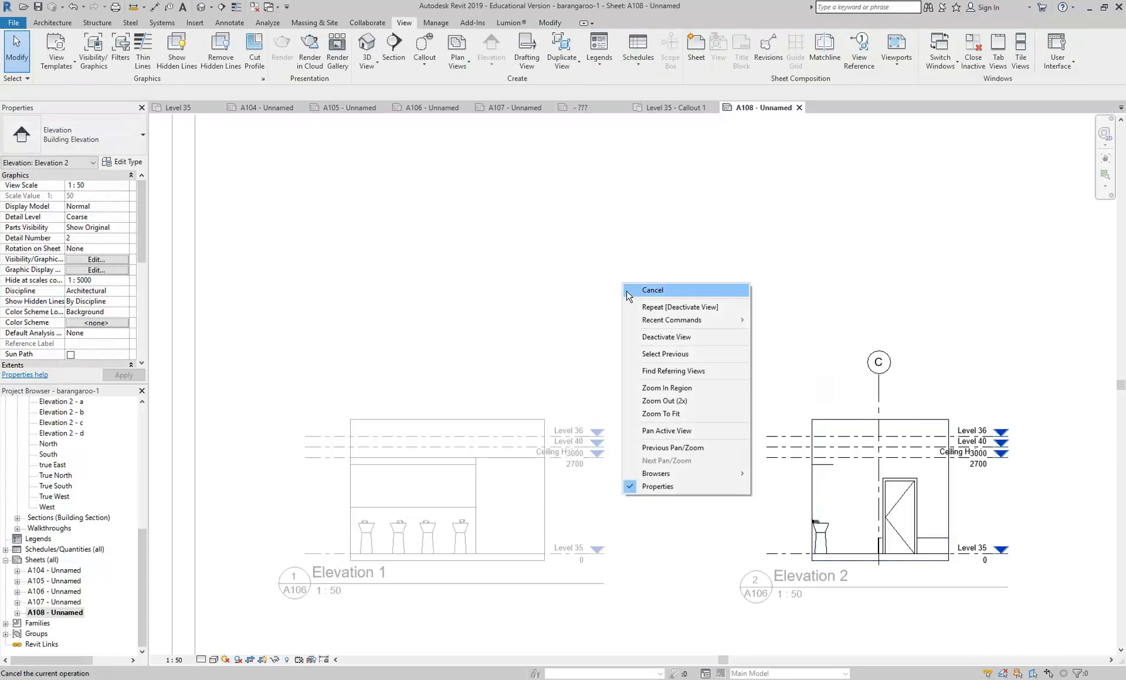
pyautogui.click(652, 336)
# - Save the project with the cropped elevations on sheet A108
pyautogui.scroll(-3, 485, 254)
pyautogui.moveTo(486, 255); pyautogui.dragTo(451, 307, button='middle')
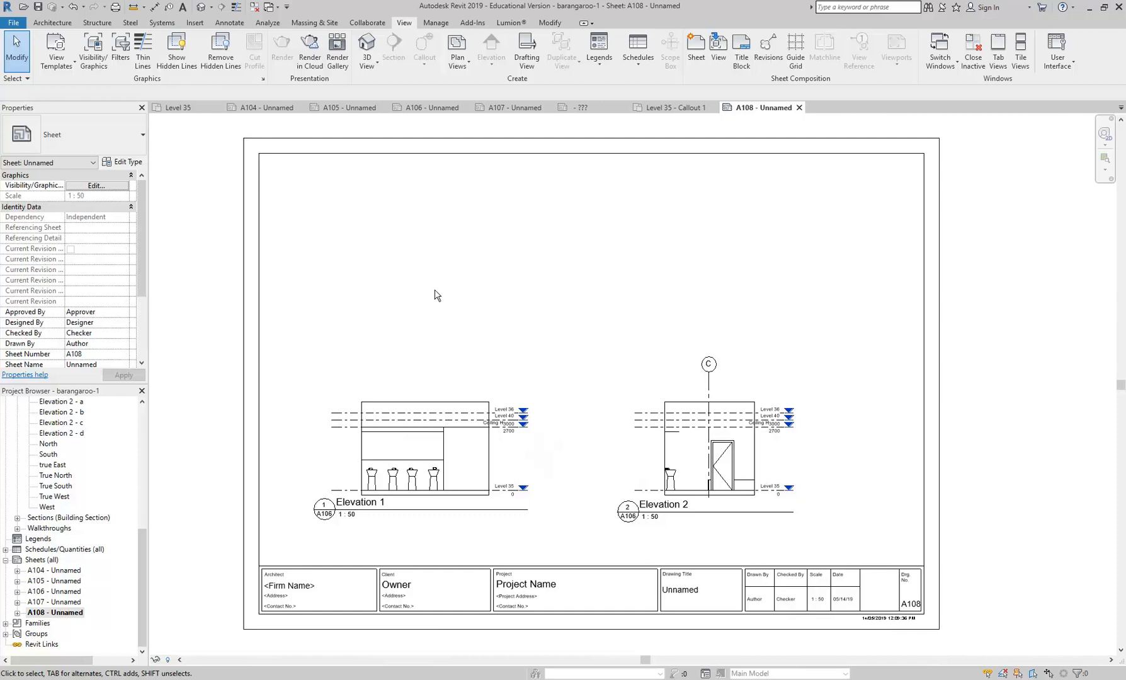
pyautogui.click(39, 7)
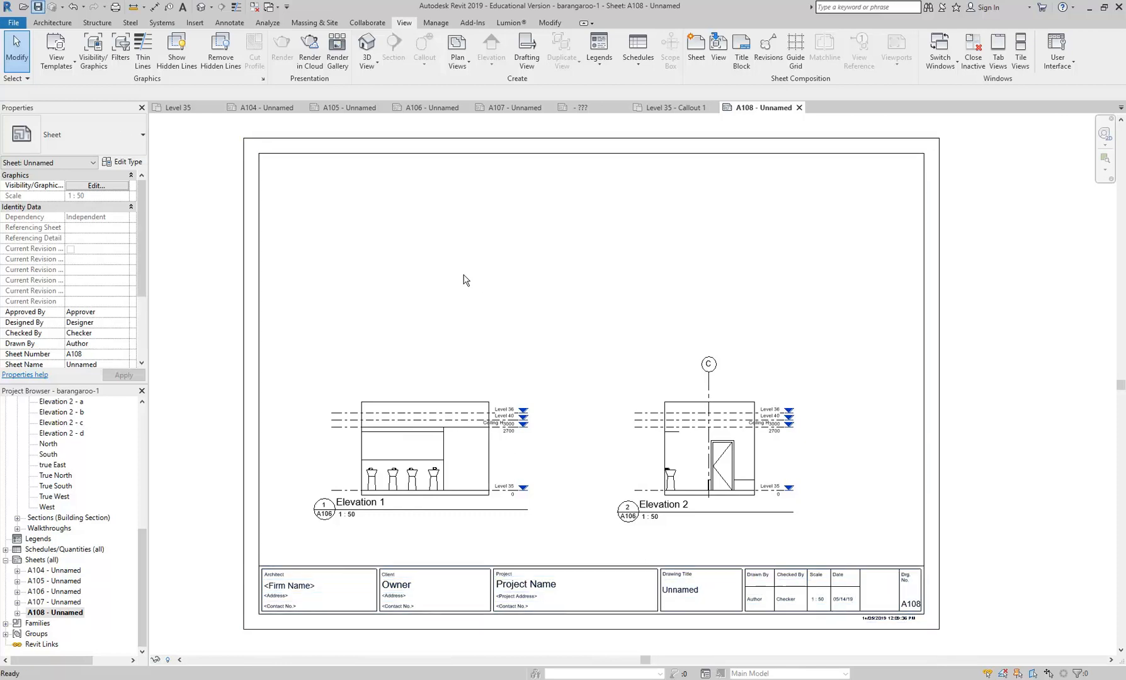